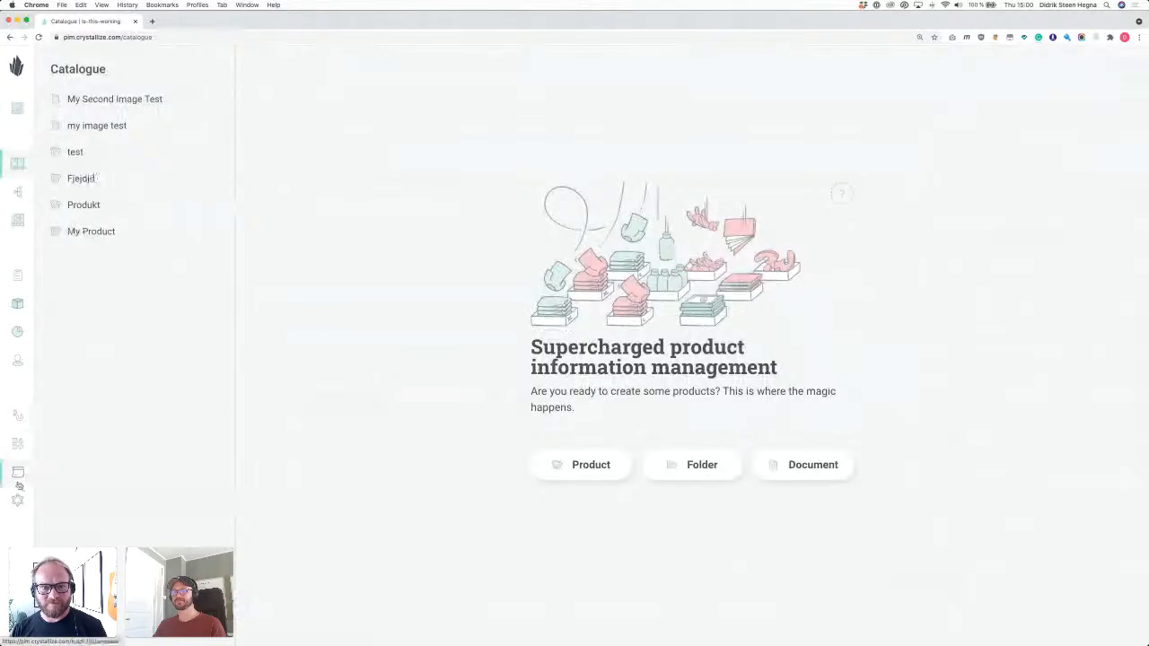
Open the Shapes section for content modeling.
left_click(16, 448)
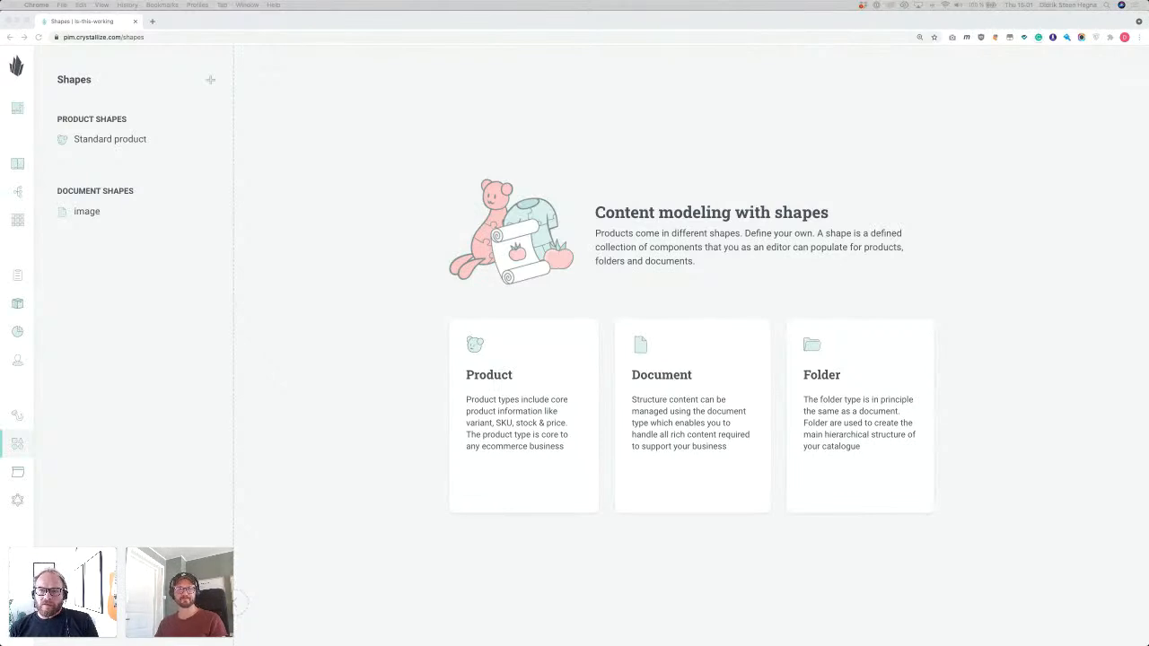
left_click(471, 158)
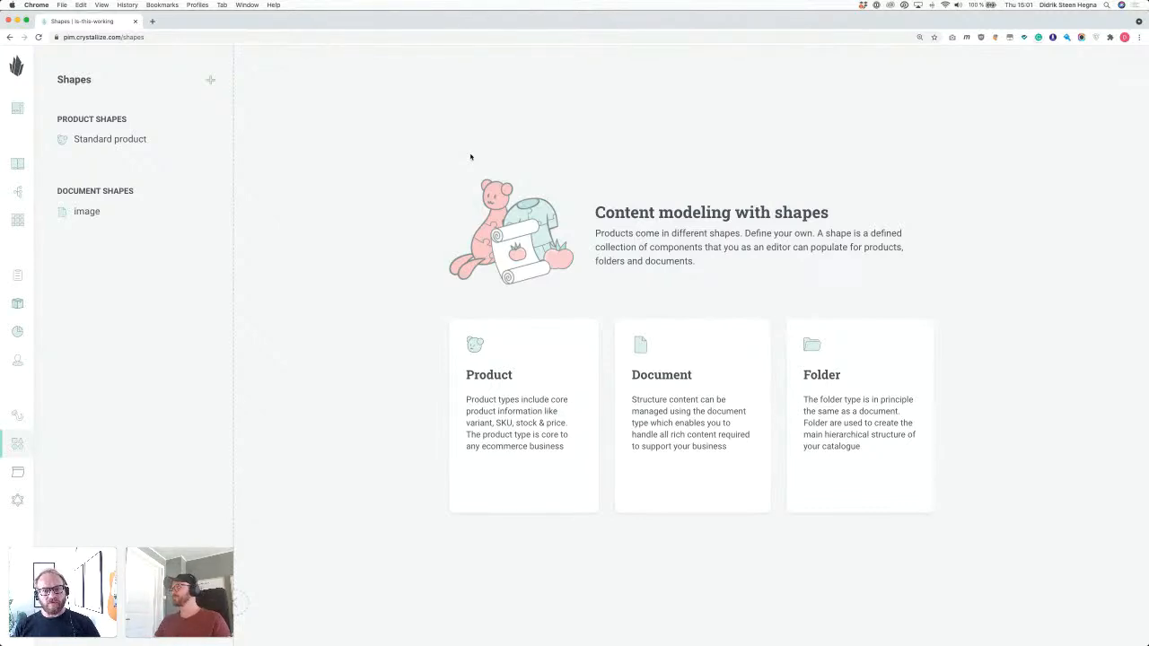
key("ctrl+Right")
key("ctrl+Left")
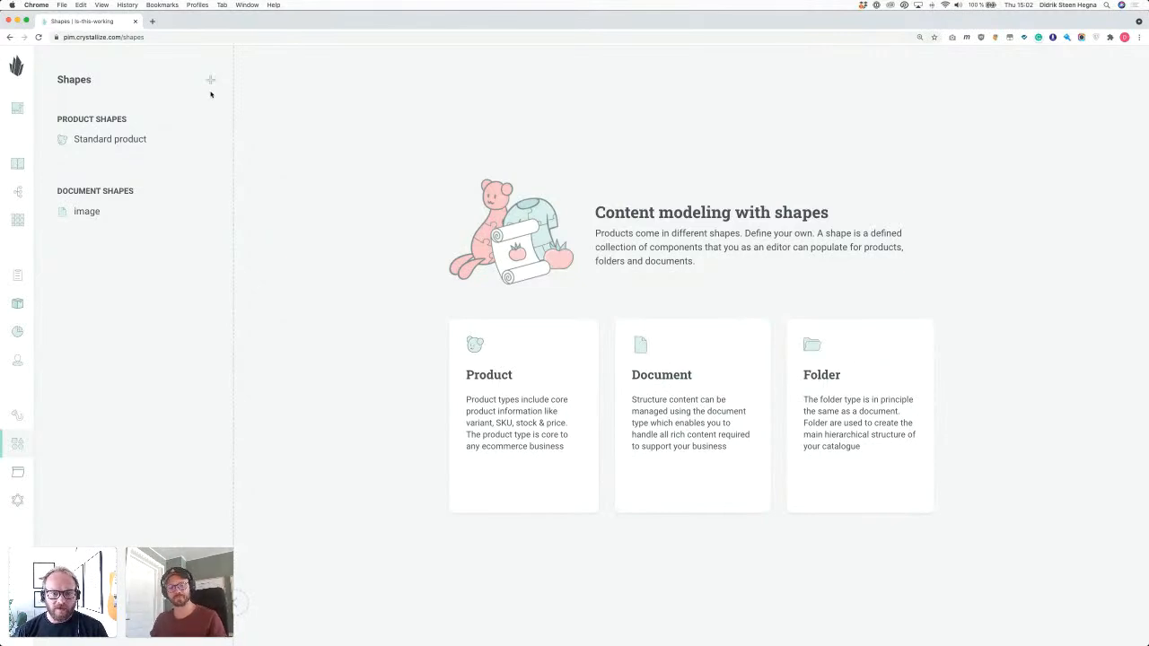
Create a new product shape named "Product".
left_click(209, 79)
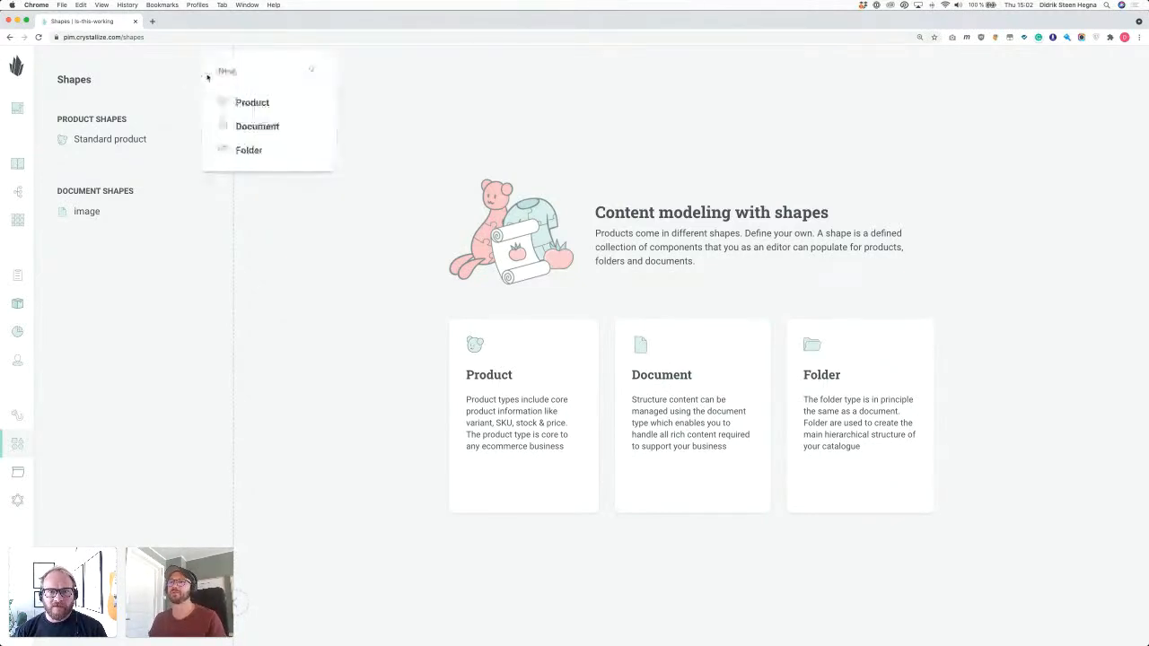
left_click(271, 103)
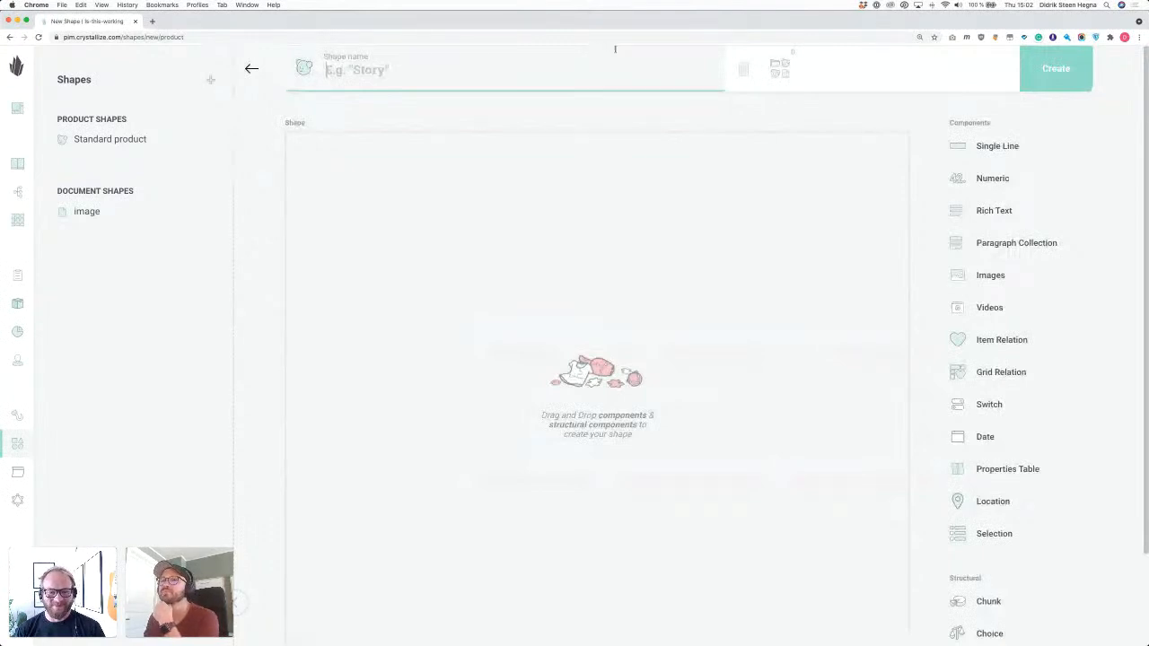
type("Product")
key("Return")
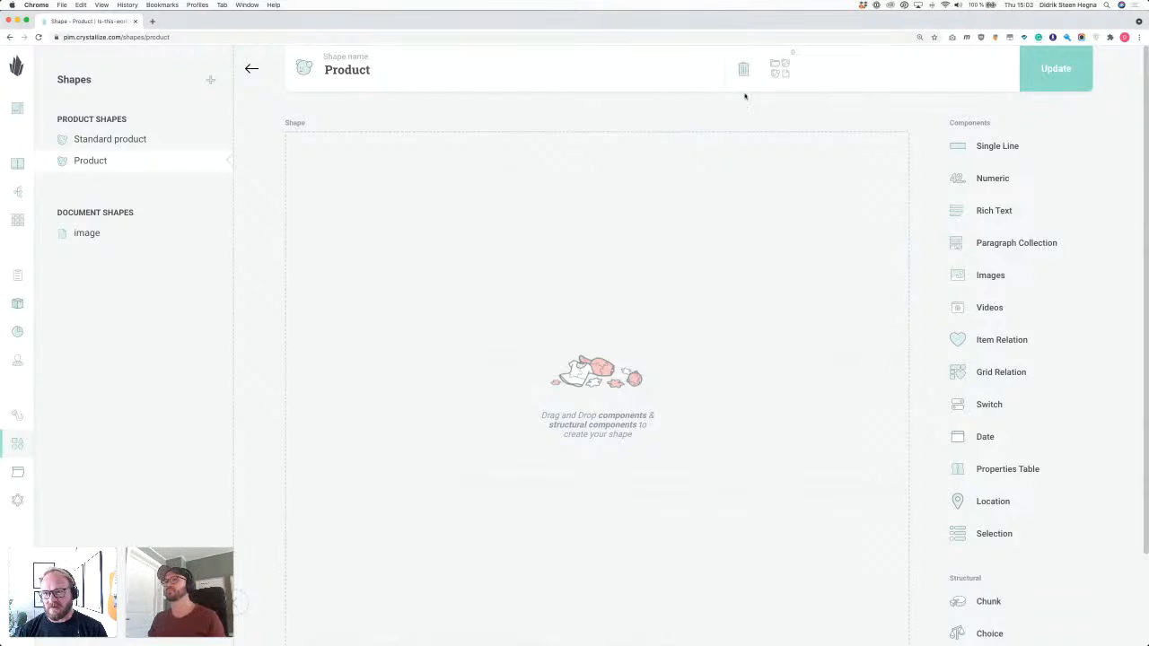
key("super+t")
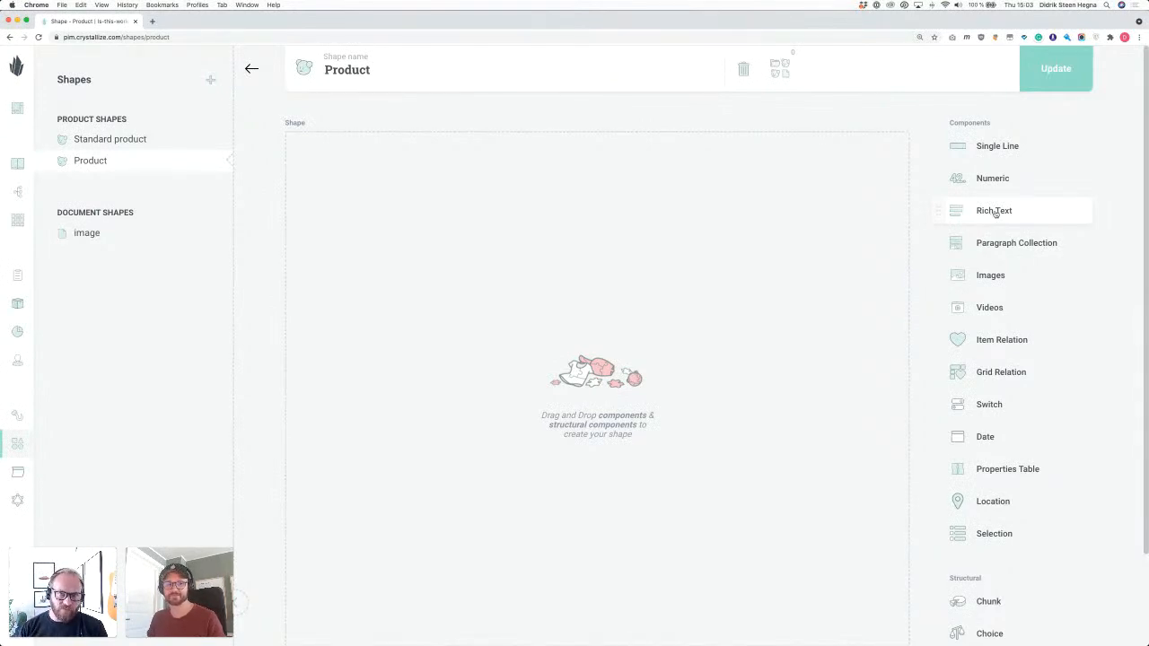
Add a Rich Text component to the Product shape and name it "Breif".
left_click_drag(995, 213, 537, 179)
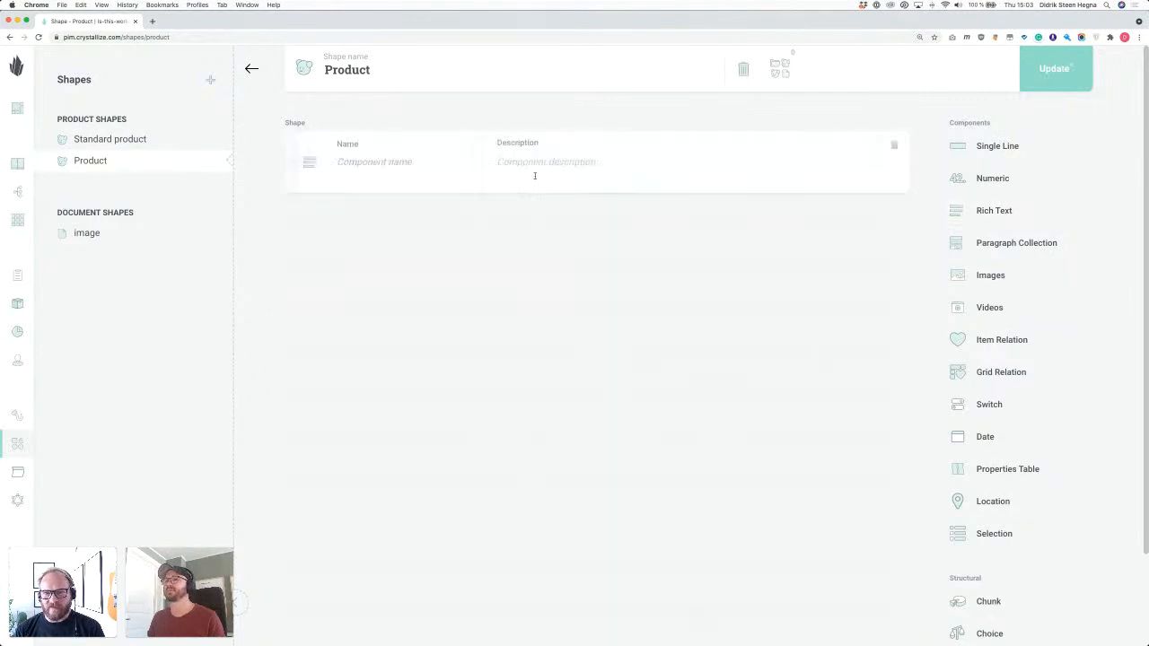
left_click(405, 169)
type("Breif")
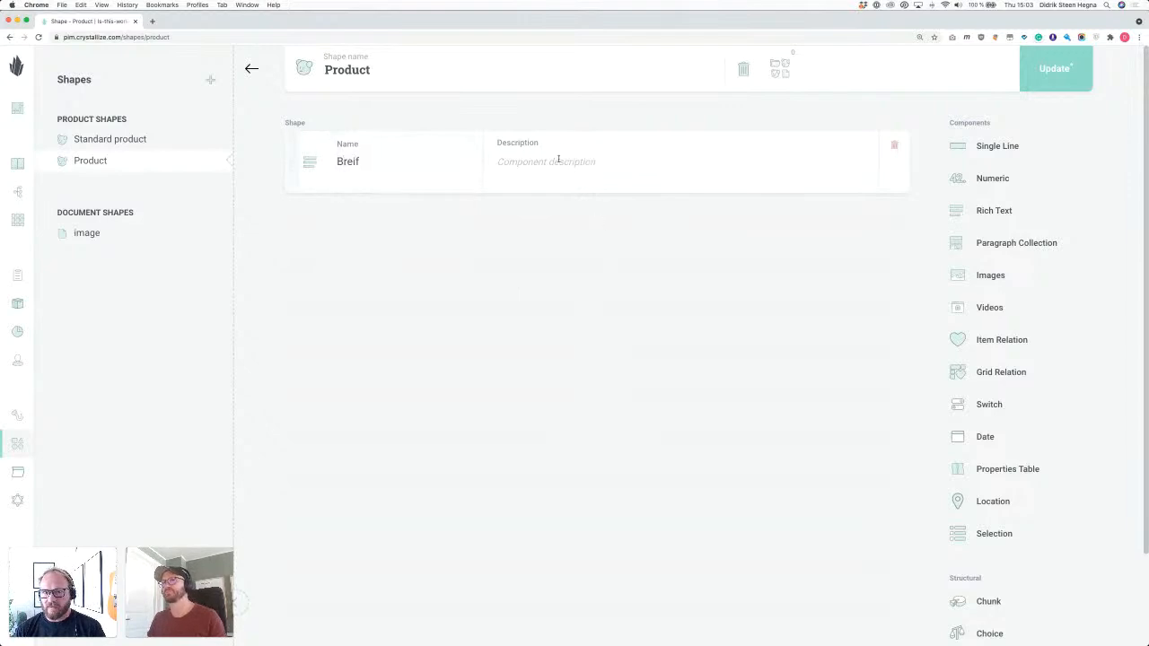
Give the Rich Text component the description "Short summary of the product" and correct its name to "Brief".
left_click(558, 160)
type("Short")
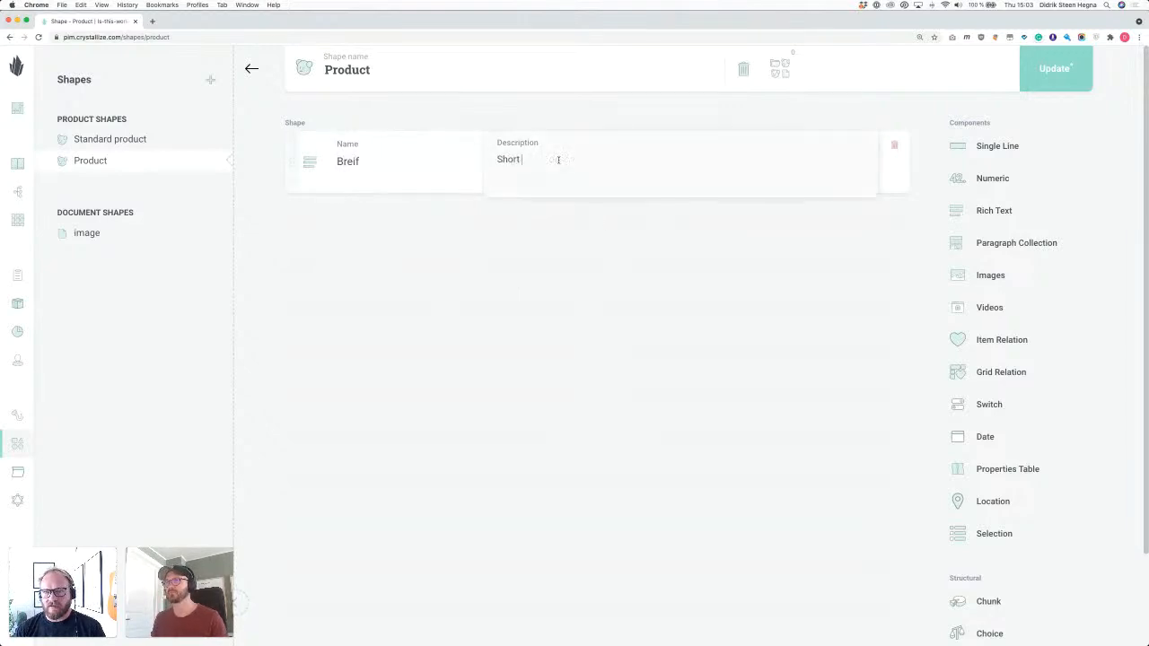
type(" summary on")
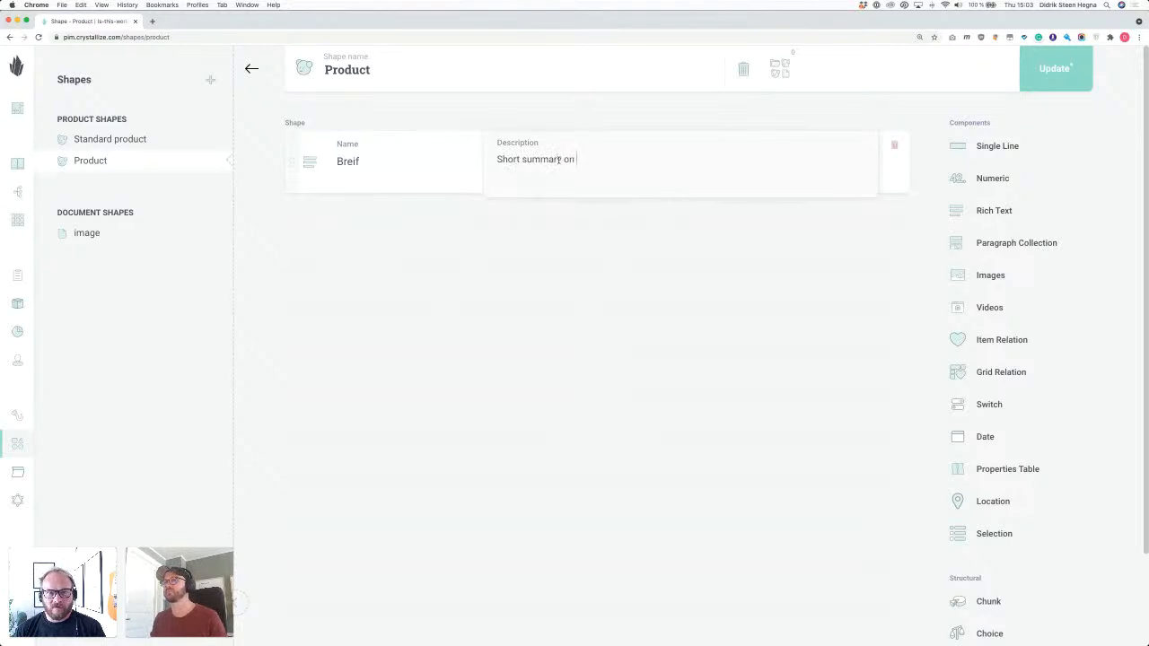
key("BackSpace")
key("BackSpace")
type("f")
type("the ")
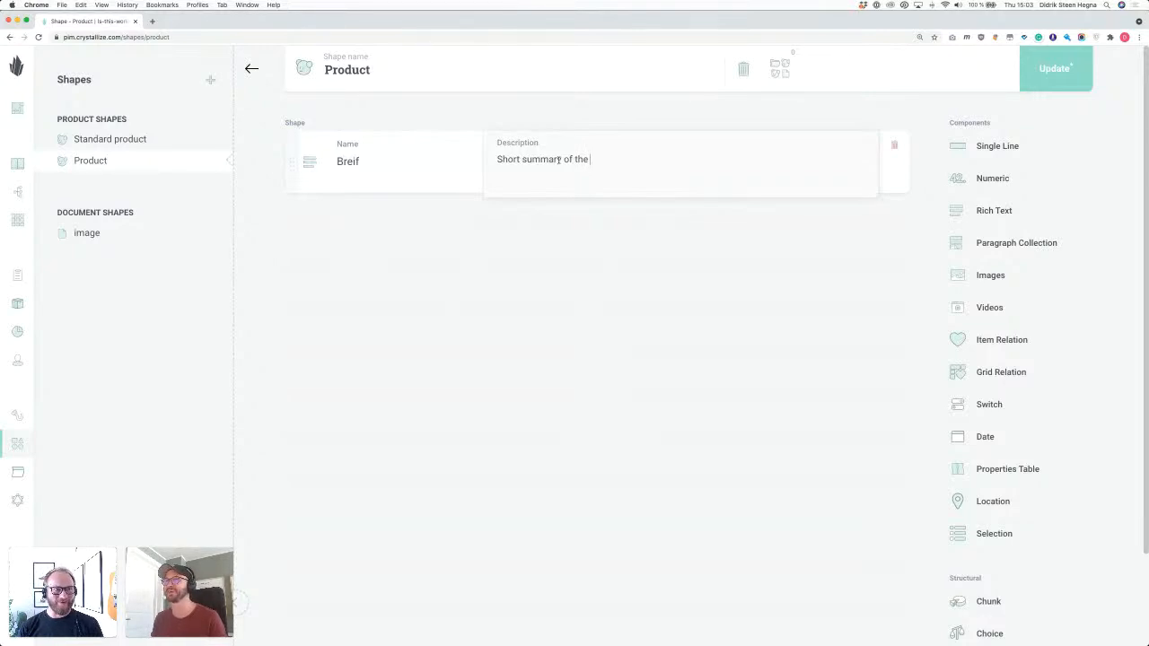
type("product")
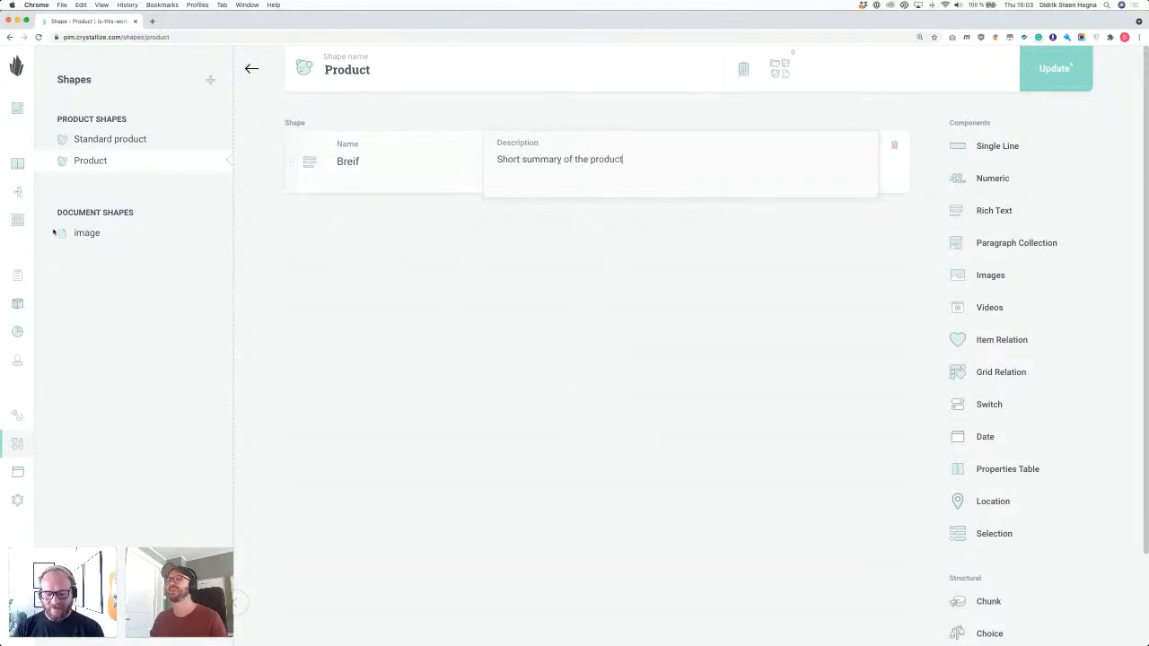
double_click(376, 165)
type("Brief")
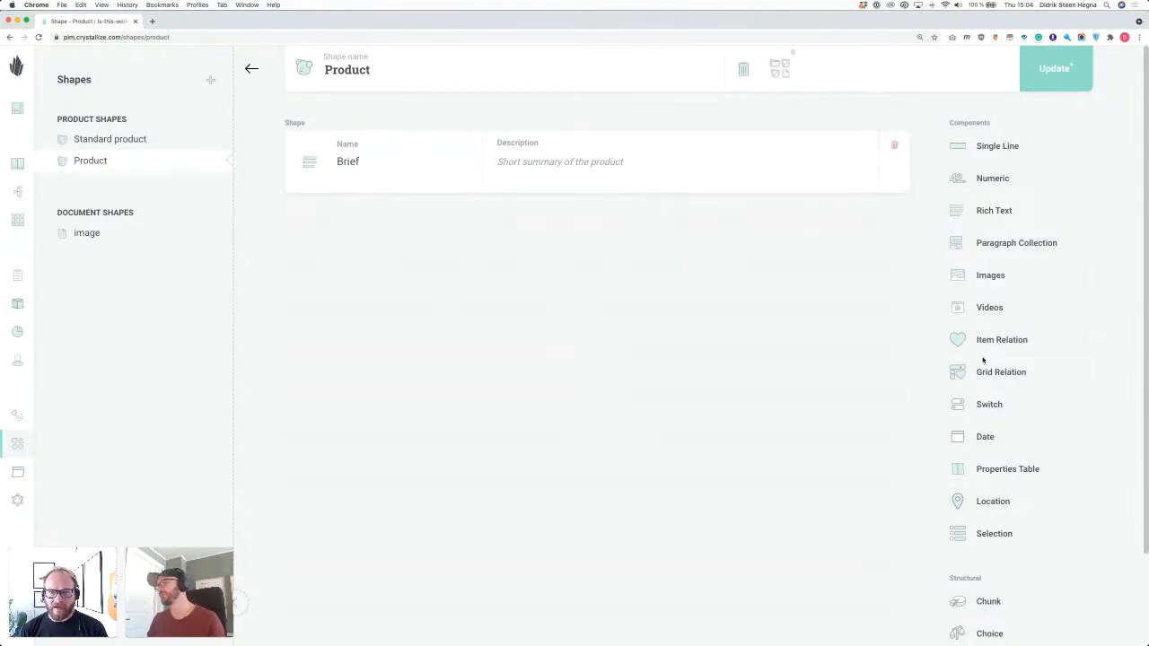
Add a Chunk structural component below Brief and name it "Meta".
scroll(1009, 359, "down", 2)
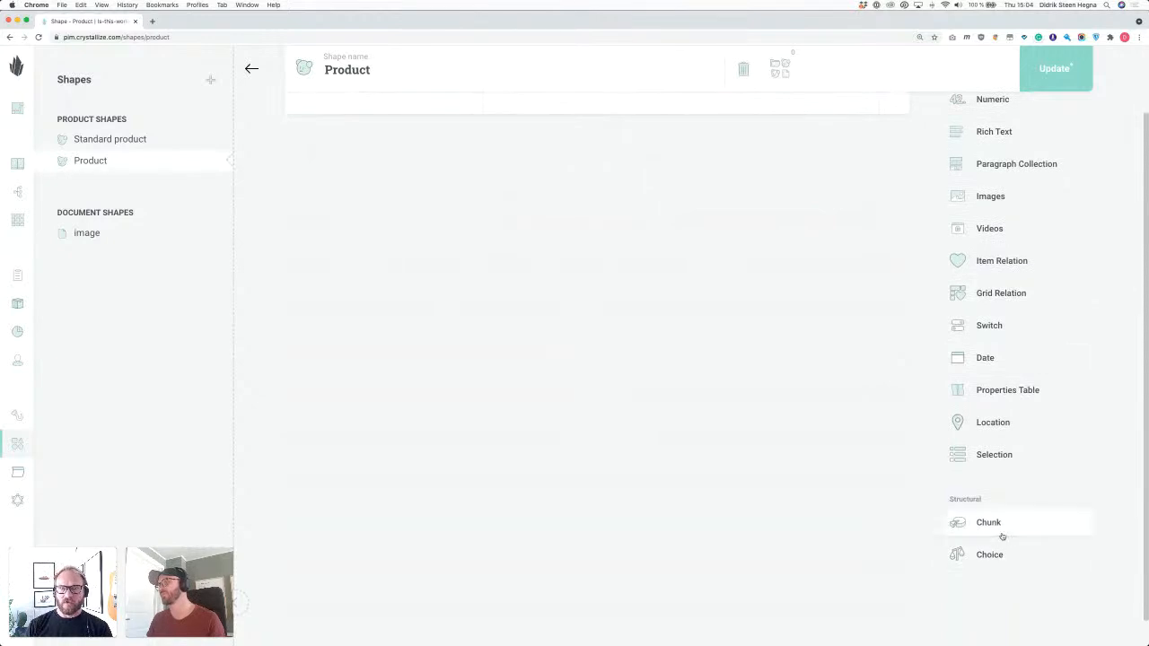
scroll(998, 535, "up", 2)
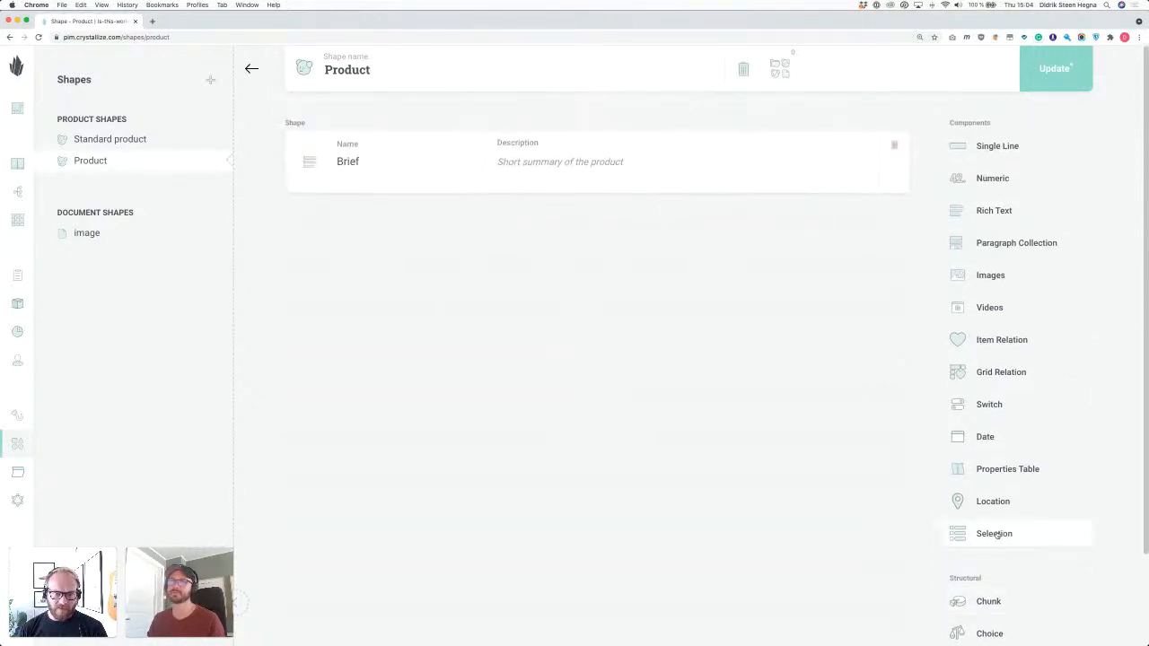
scroll(996, 534, "down", 1)
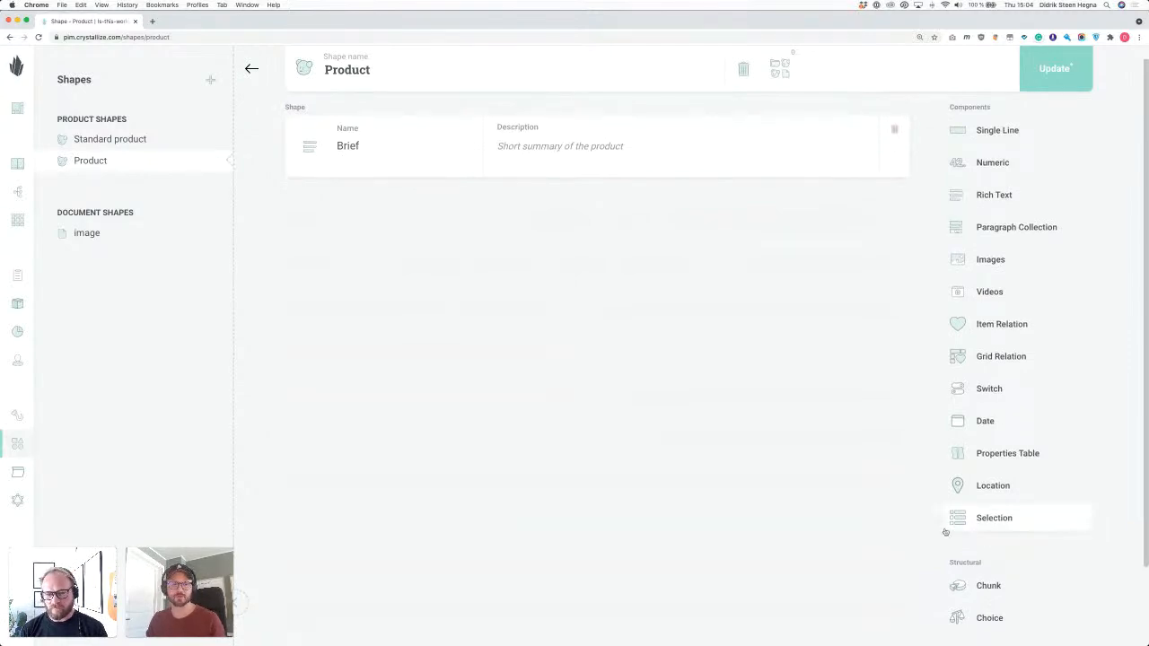
scroll(974, 530, "down", 1)
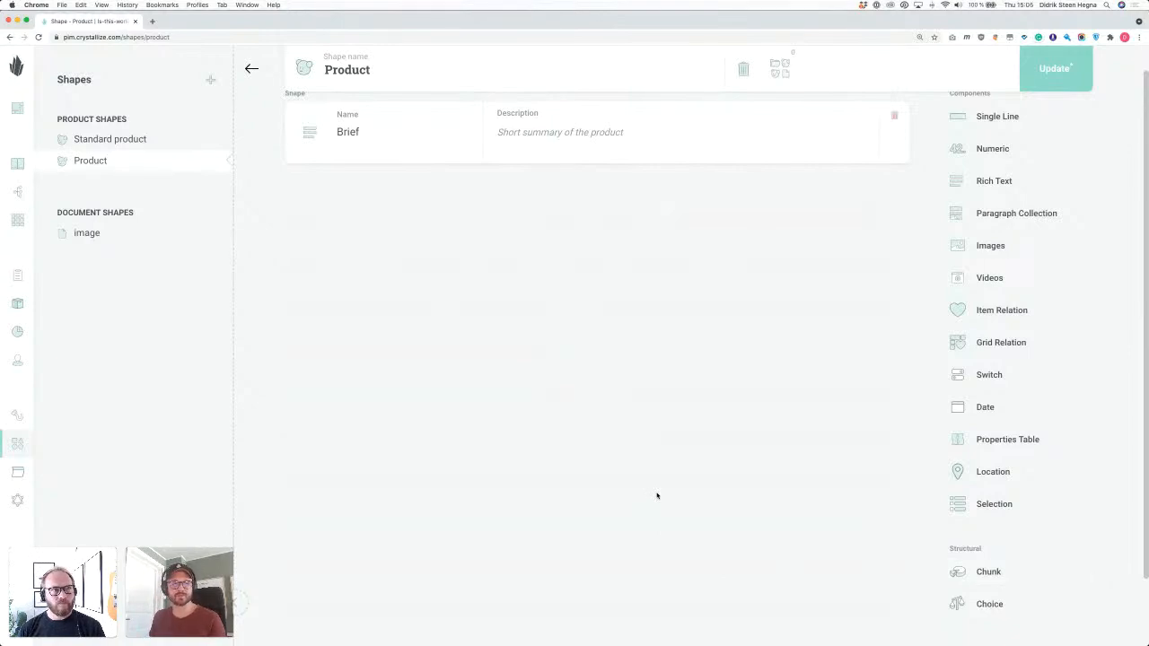
scroll(657, 495, "up", 2)
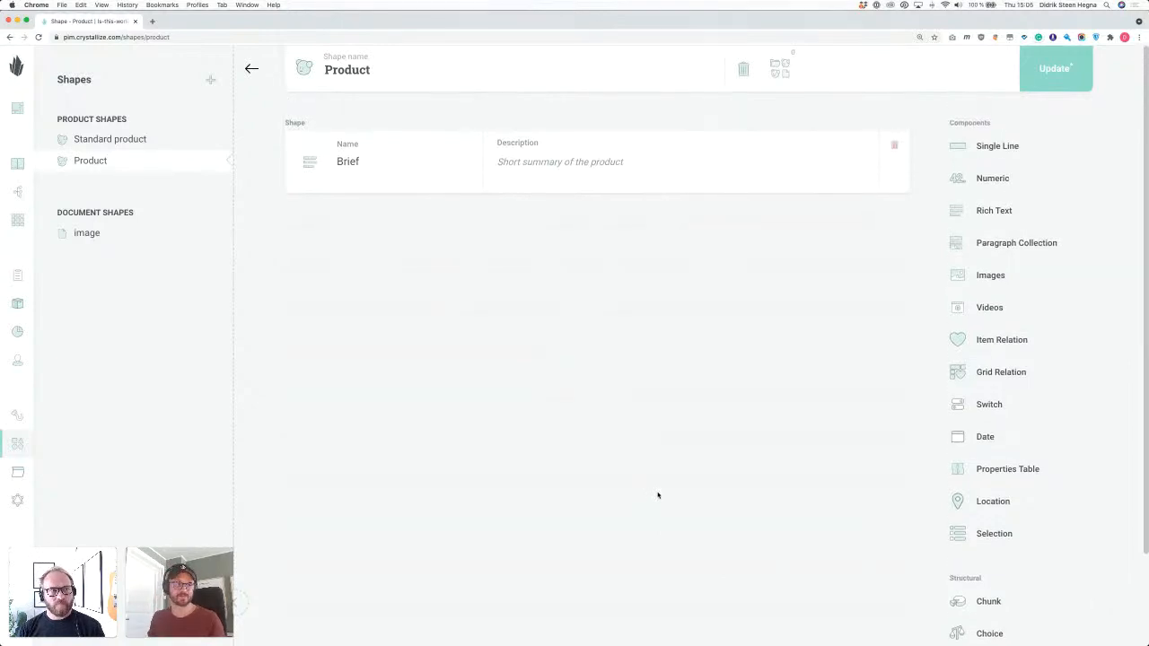
left_click_drag(1002, 599, 391, 214)
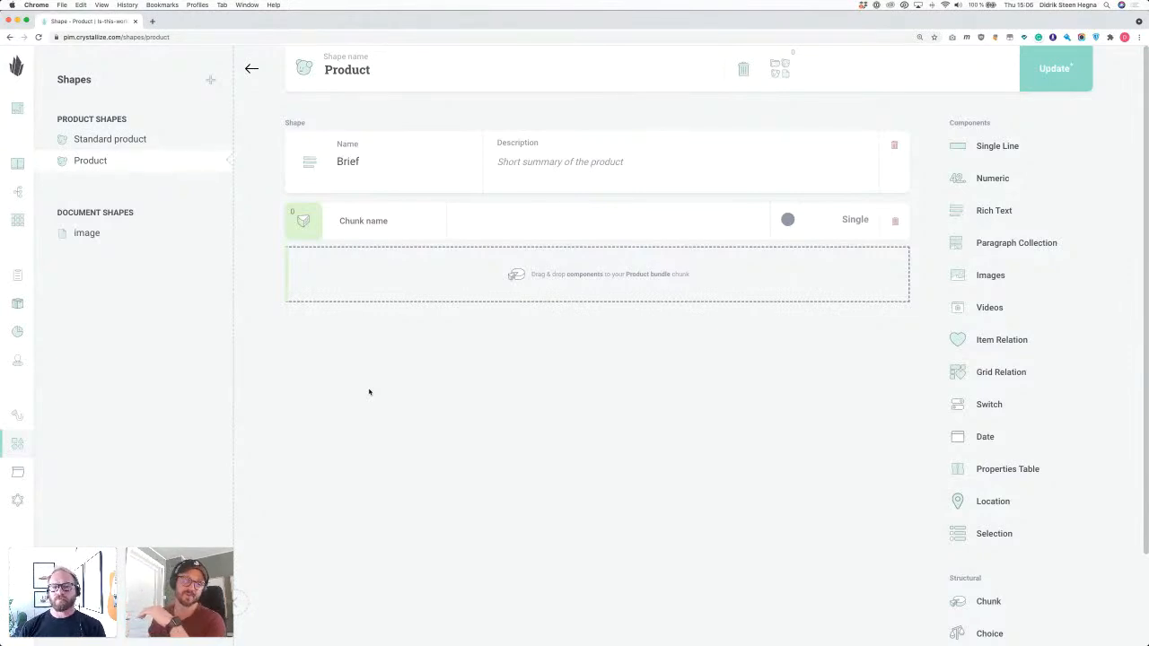
left_click(391, 226)
type("M")
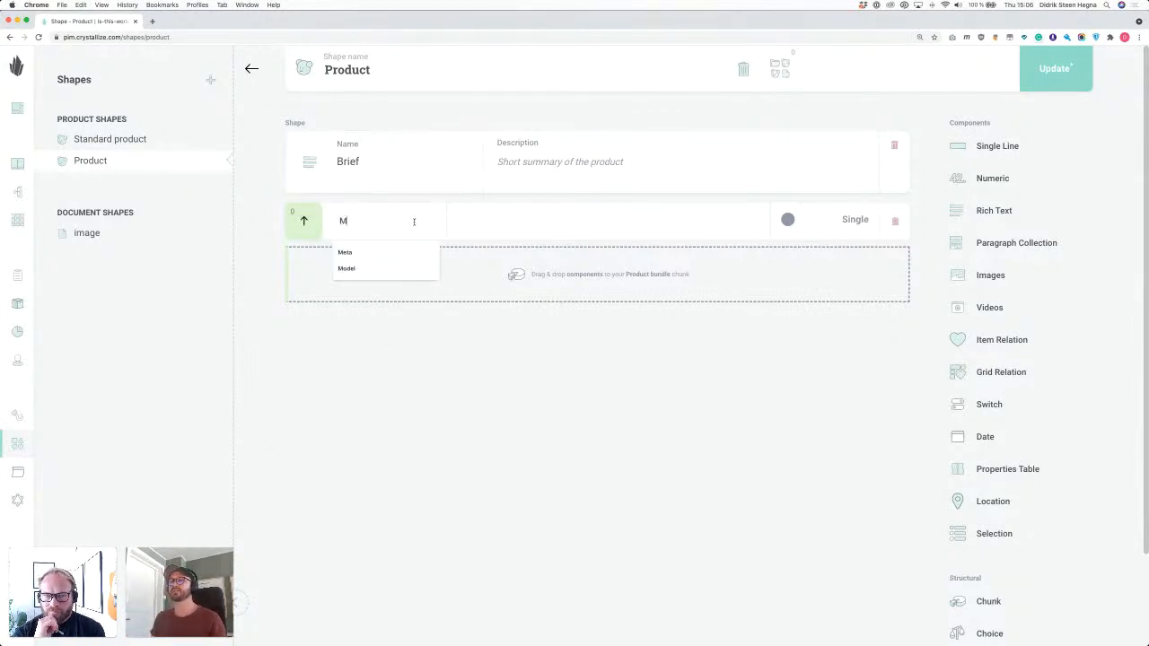
type("eta")
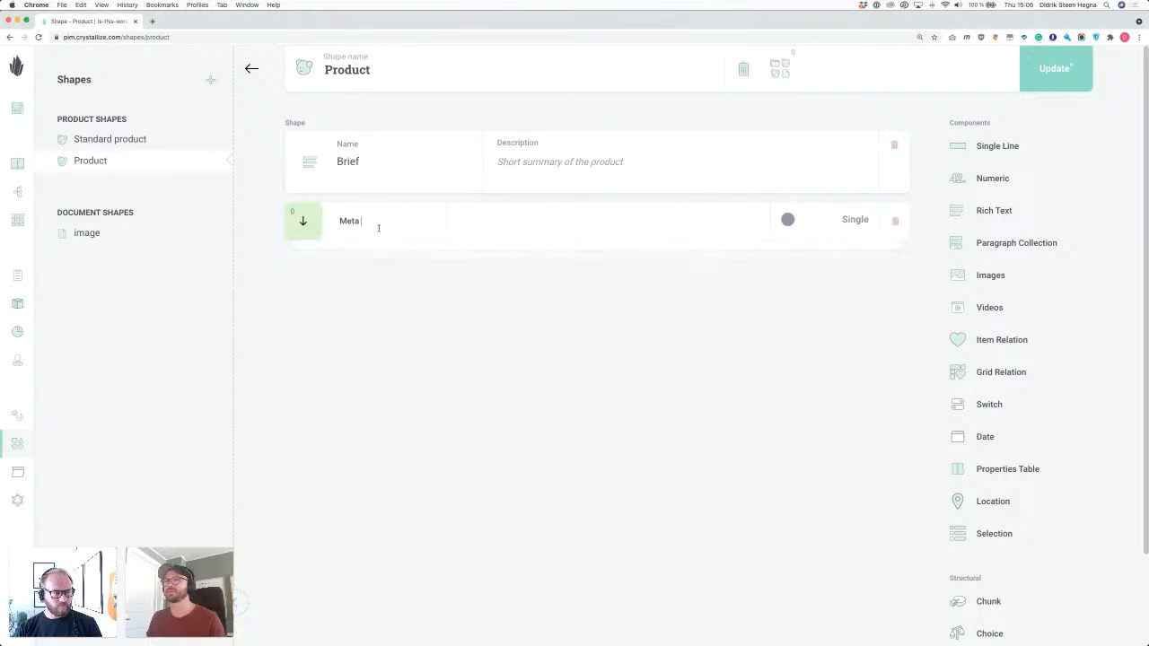
Expand the Meta chunk and add a Single Line component named "Title" inside it.
left_click(304, 223)
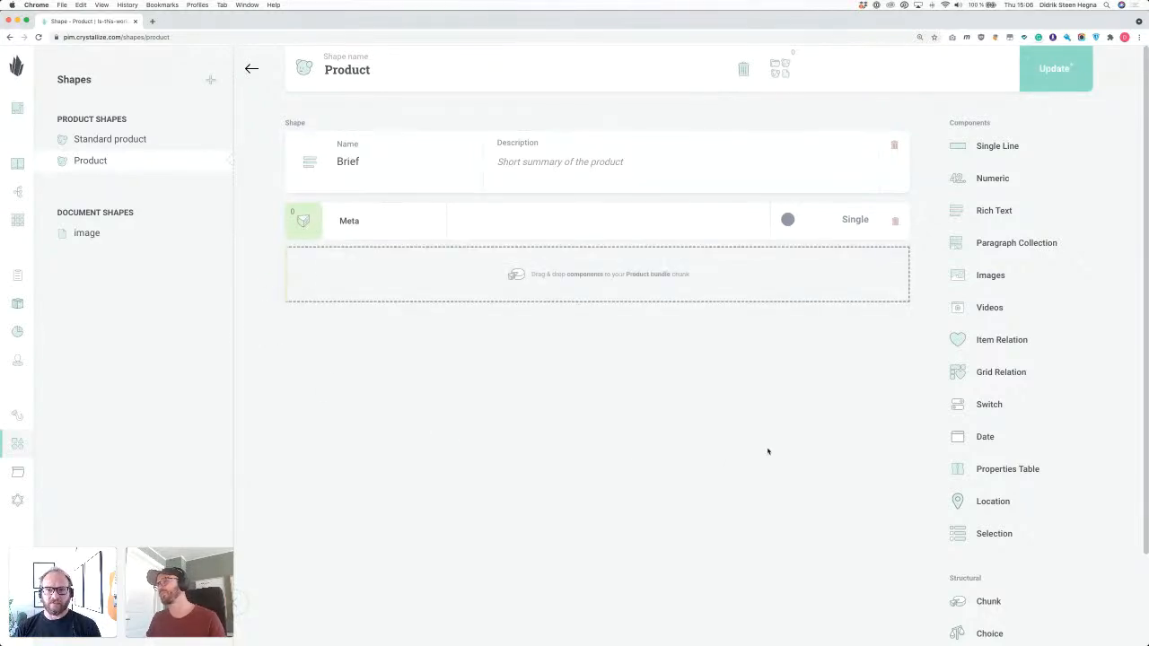
left_click_drag(997, 149, 524, 251)
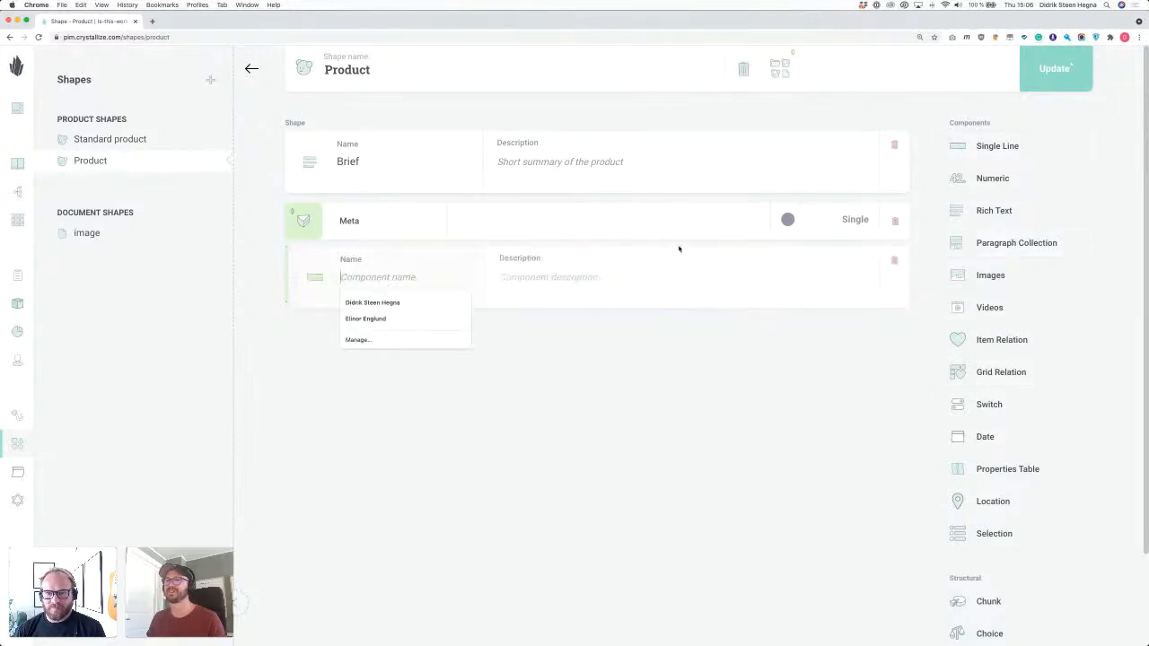
type("title")
key("Down")
key("Return")
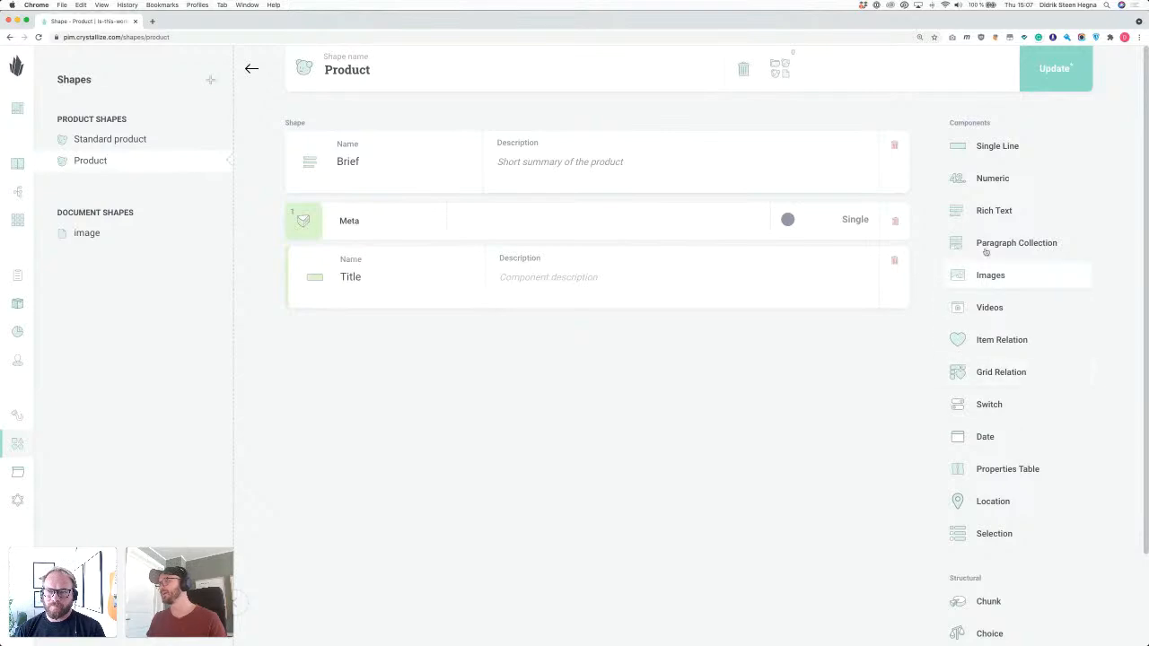
Add a Rich Text component named "Description" below Title in the Meta chunk.
left_click_drag(992, 215, 494, 297)
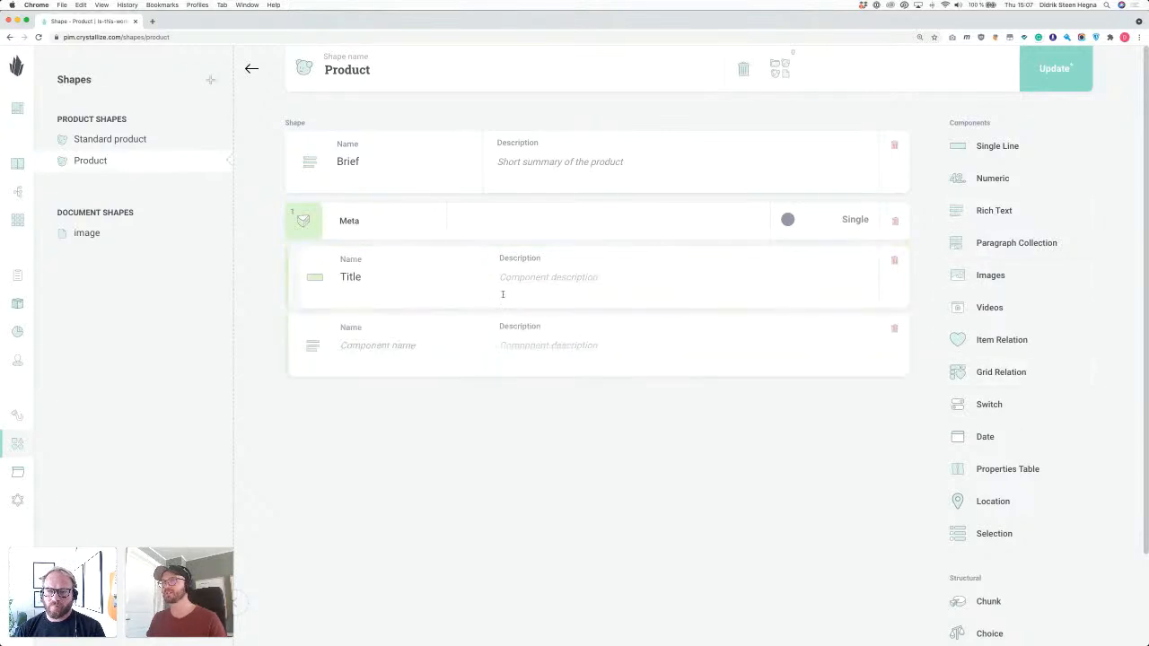
left_click(383, 347)
type("Description")
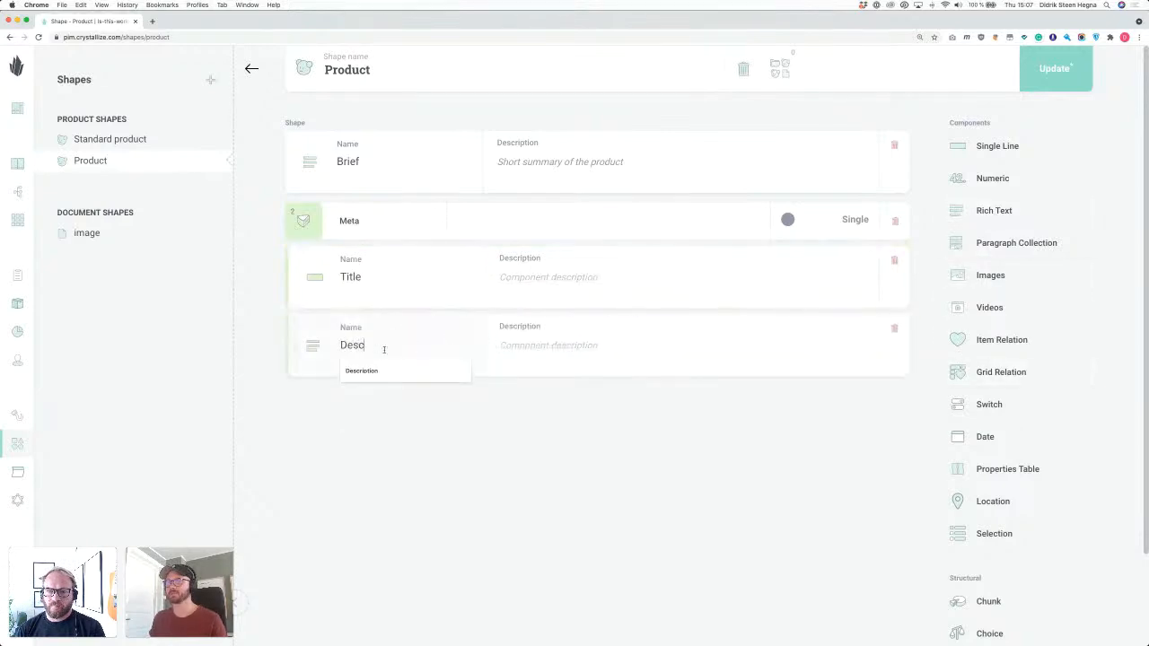
Add an Images component named "Image" below Description in the Meta chunk, and collapse the chunk.
left_click_drag(1018, 282, 673, 378)
left_click(408, 416)
type("Image")
left_click(793, 558)
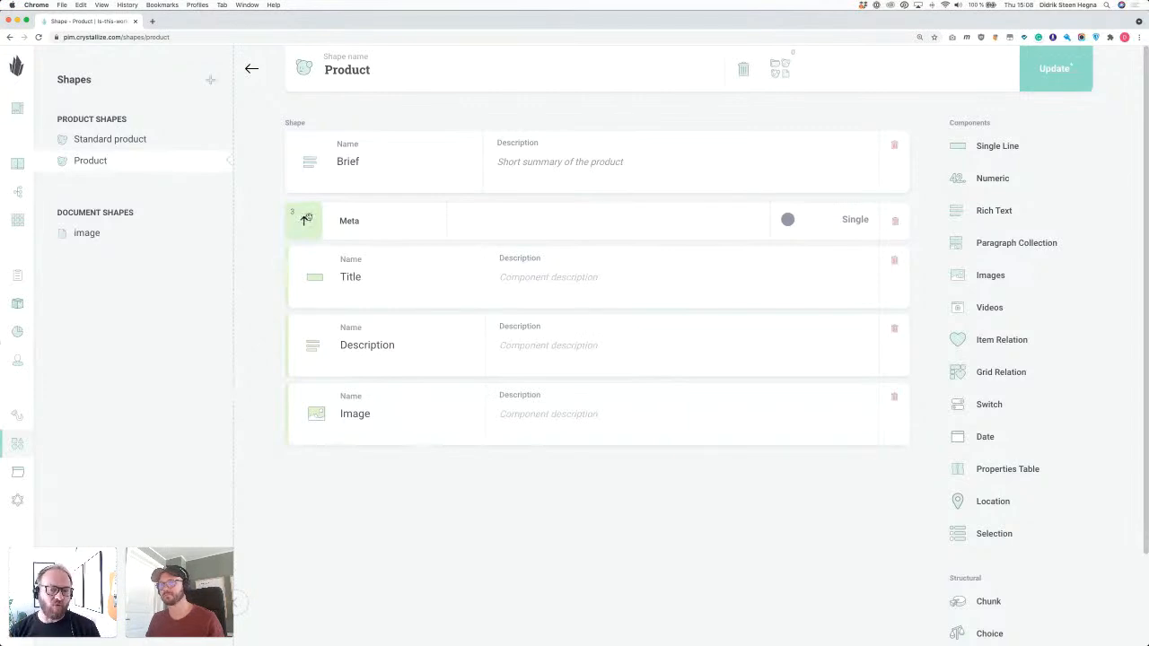
left_click(305, 217)
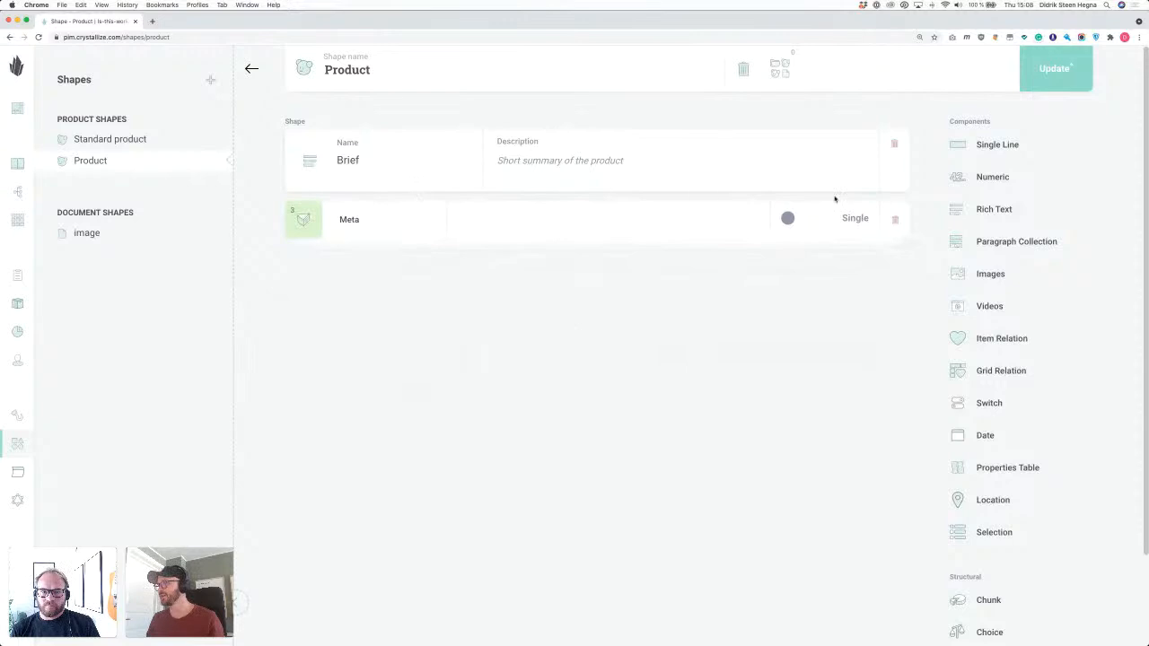
Add a Choice structural component below the Meta chunk and name it "Hero media".
scroll(969, 153, "down", 2)
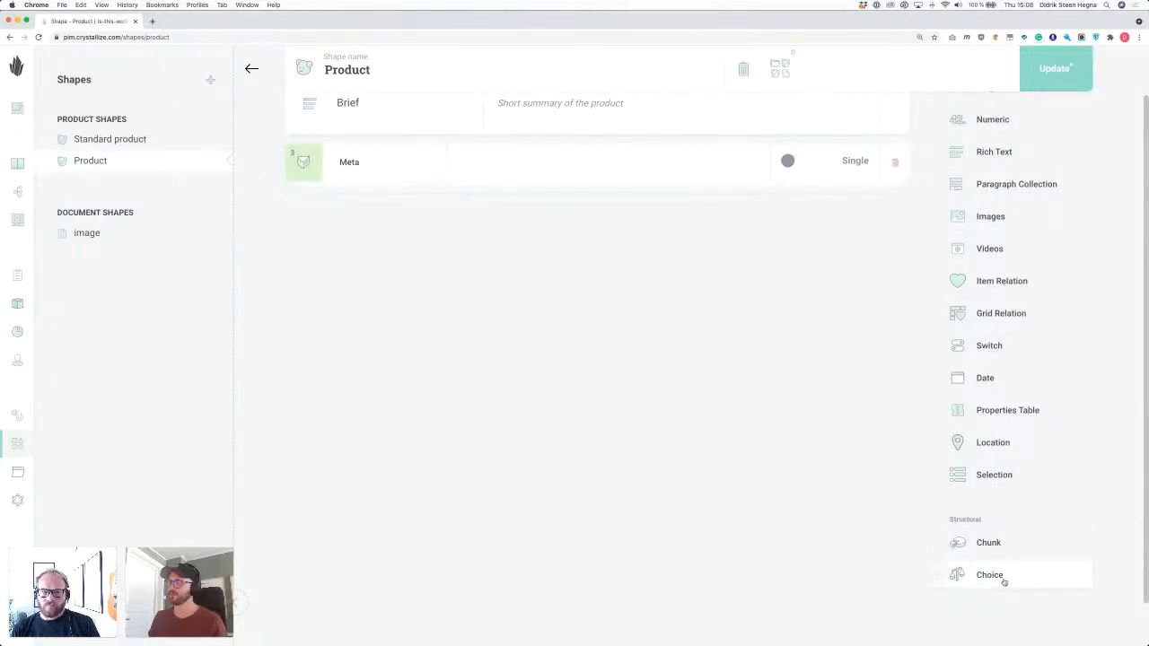
left_click_drag(1004, 581, 606, 346)
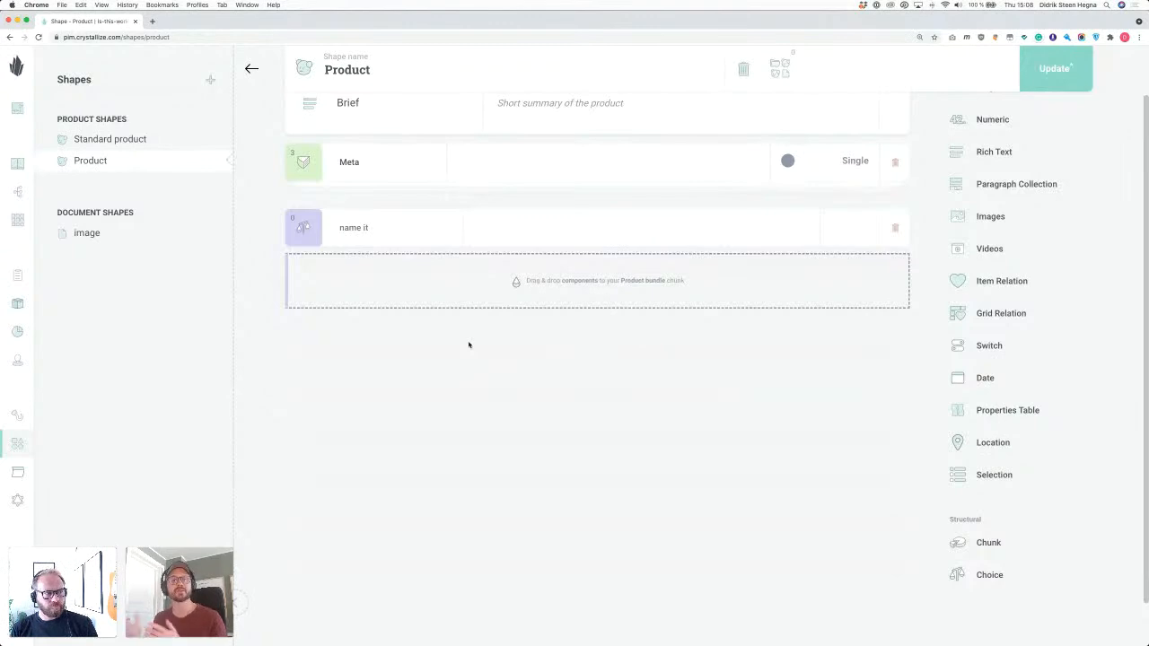
left_click(443, 226)
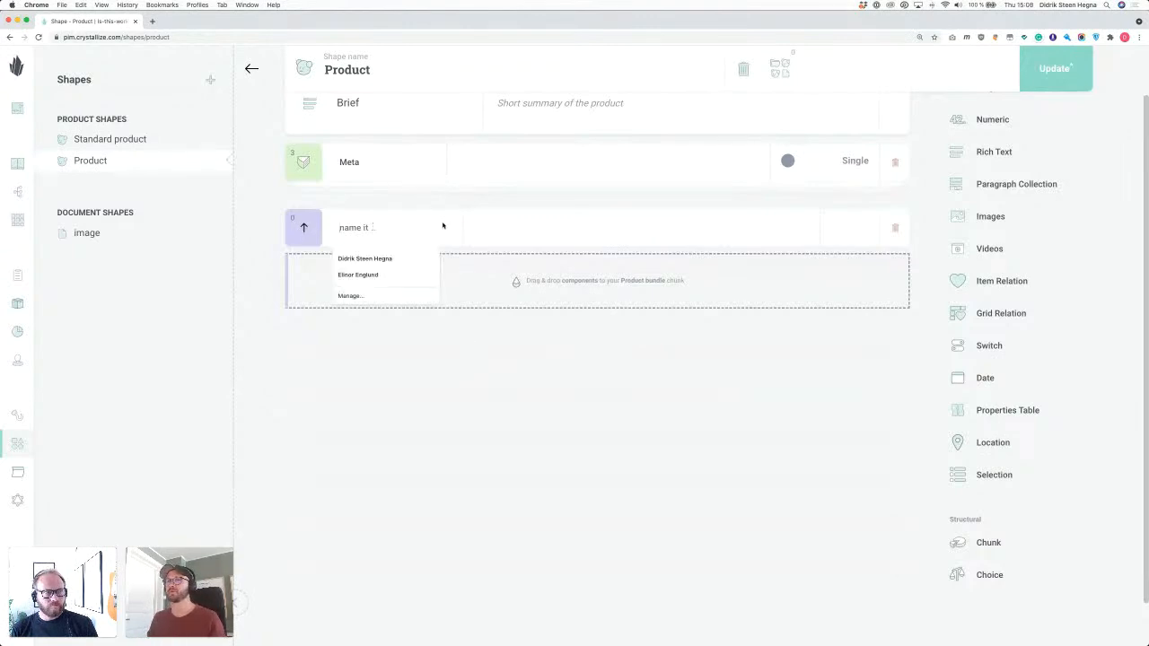
type("H")
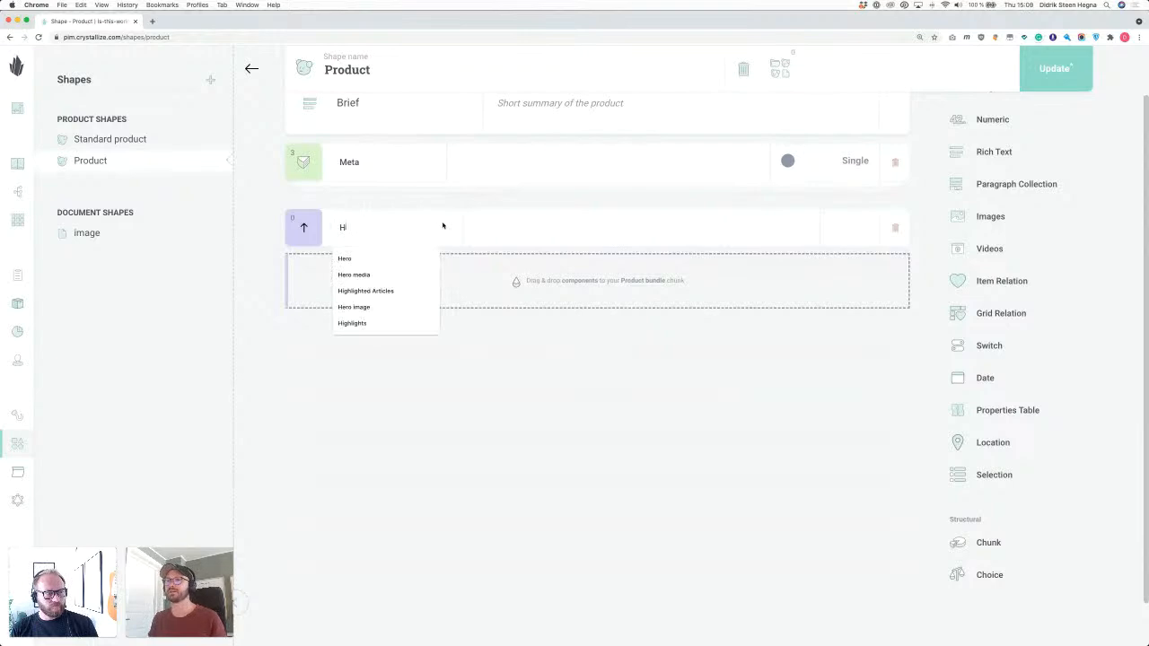
type("ero")
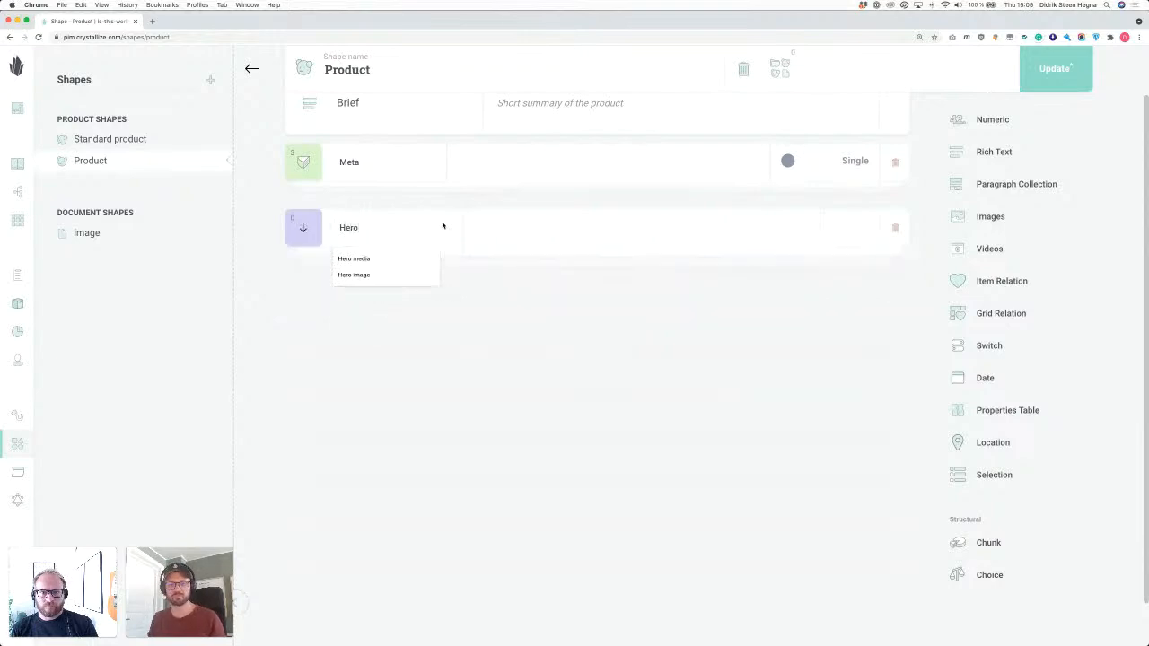
key("Down")
key("Return")
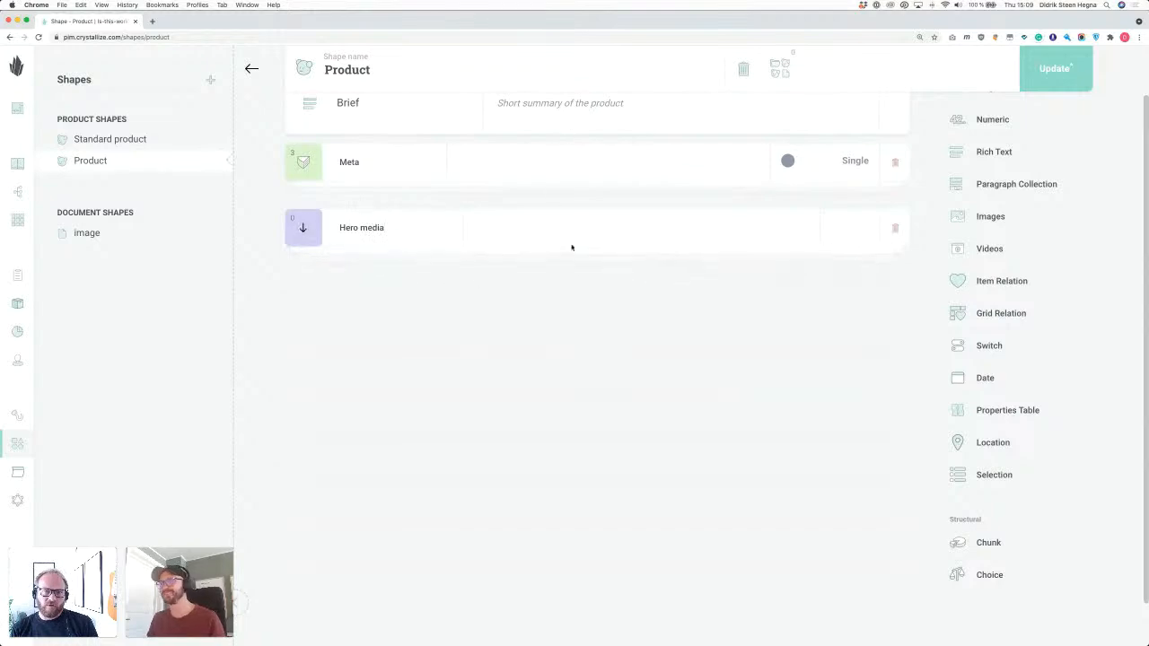
Shorten the name of the Hero media choice to "Hero".
double_click(386, 227)
key("BackSpace")
key("BackSpace")
key("BackSpace")
type("o")
left_click(757, 364)
Expand the Hero choice and add an Images component named "Image" inside it.
left_click(311, 224)
scroll(466, 314, "up", 2)
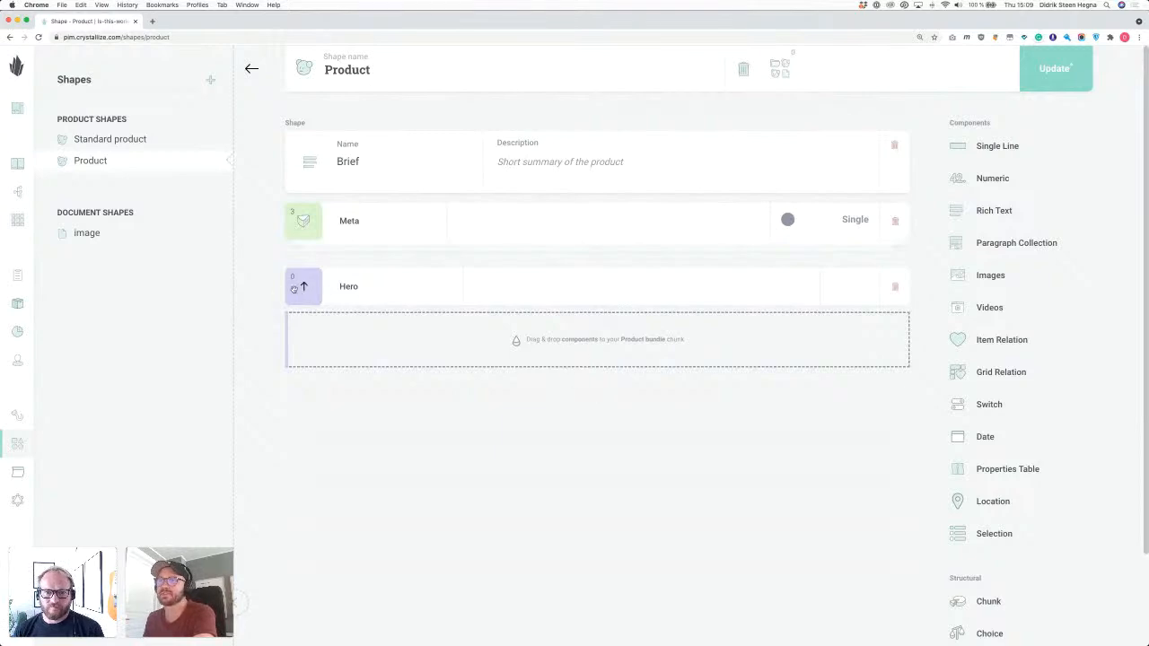
scroll(987, 404, "down", 1)
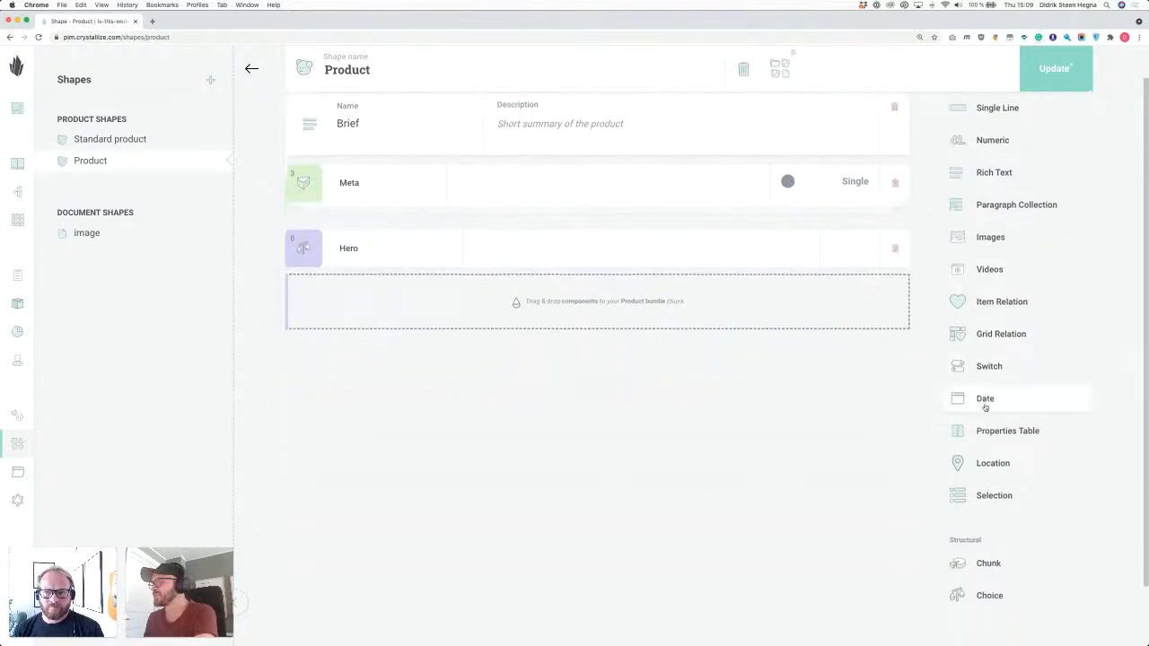
scroll(985, 406, "up", 1)
left_click_drag(987, 285, 591, 320)
left_click(368, 339)
type("I")
left_click(354, 383)
Add a Videos component named "Video" below Image in the Hero choice, and collapse the choice.
left_click_drag(987, 307, 485, 381)
left_click(413, 406)
type("Video")
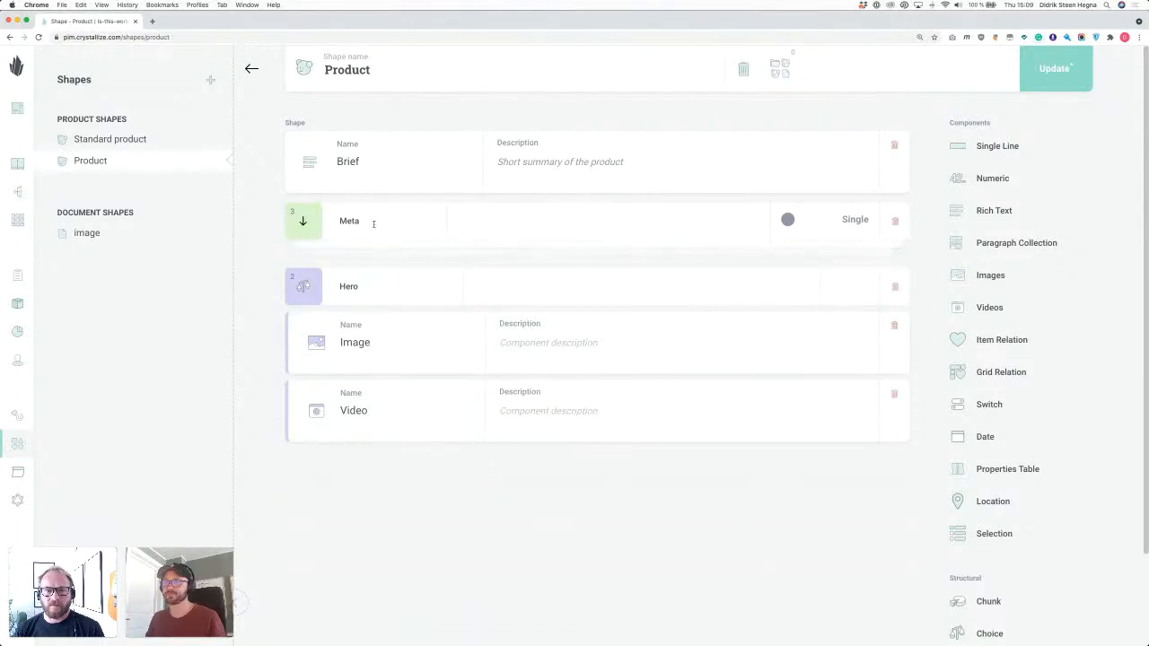
left_click(288, 280)
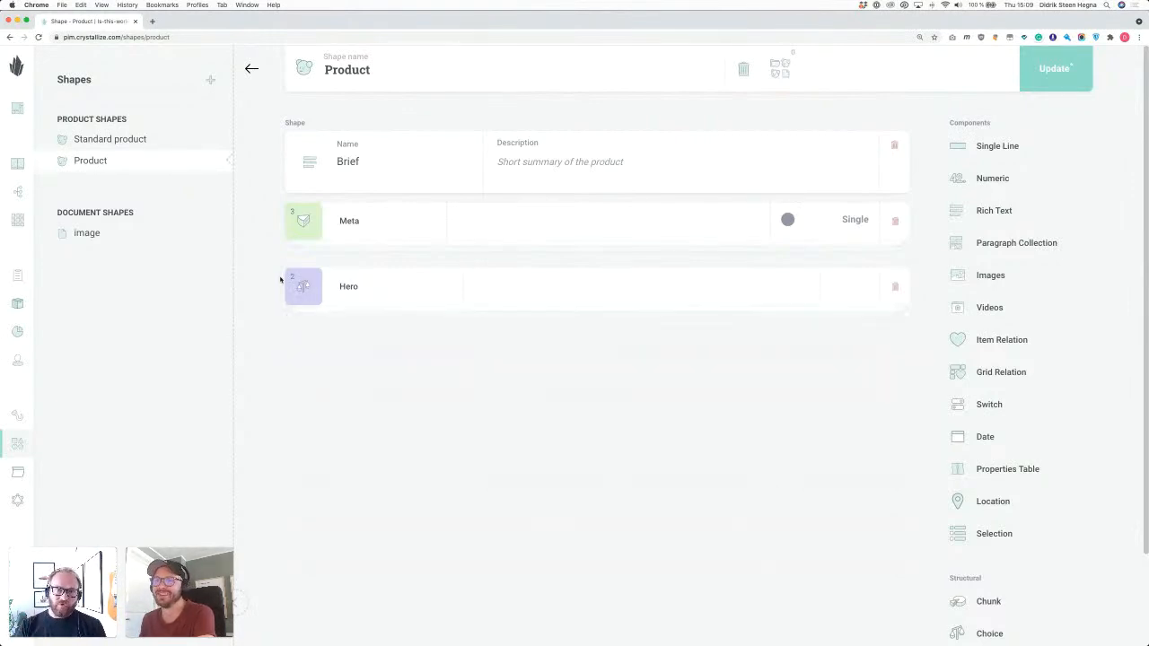
Move the Hero choice above Brief as the first item of the shape, and collapse Hero and Meta.
left_click_drag(301, 285, 318, 125)
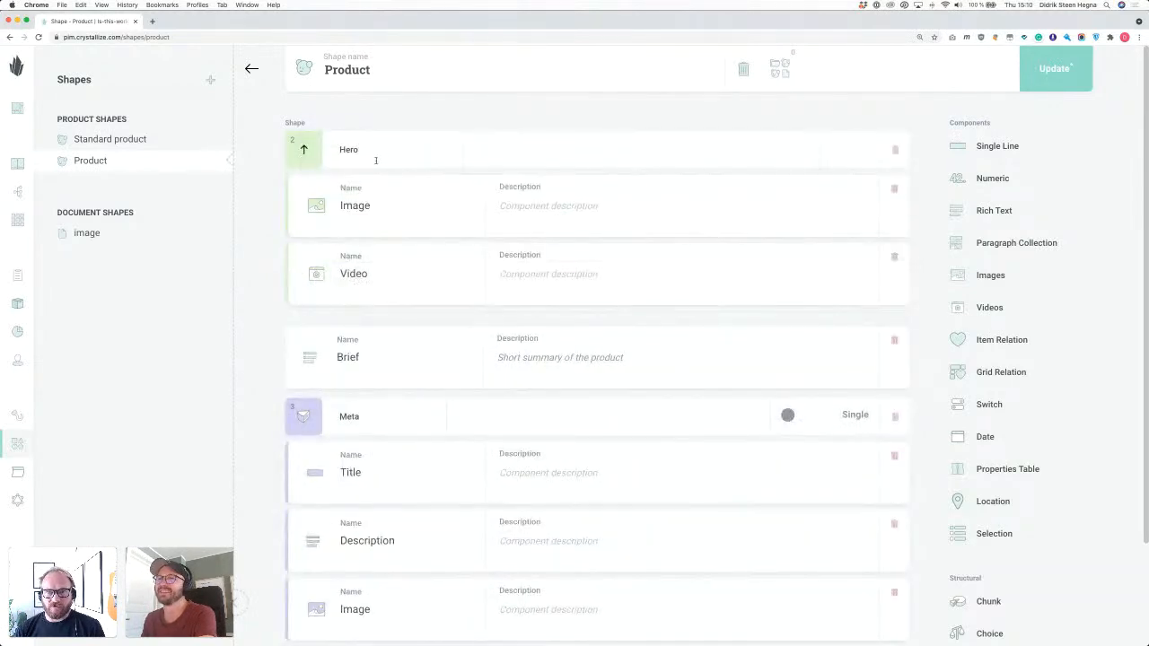
left_click(312, 147)
left_click(303, 285)
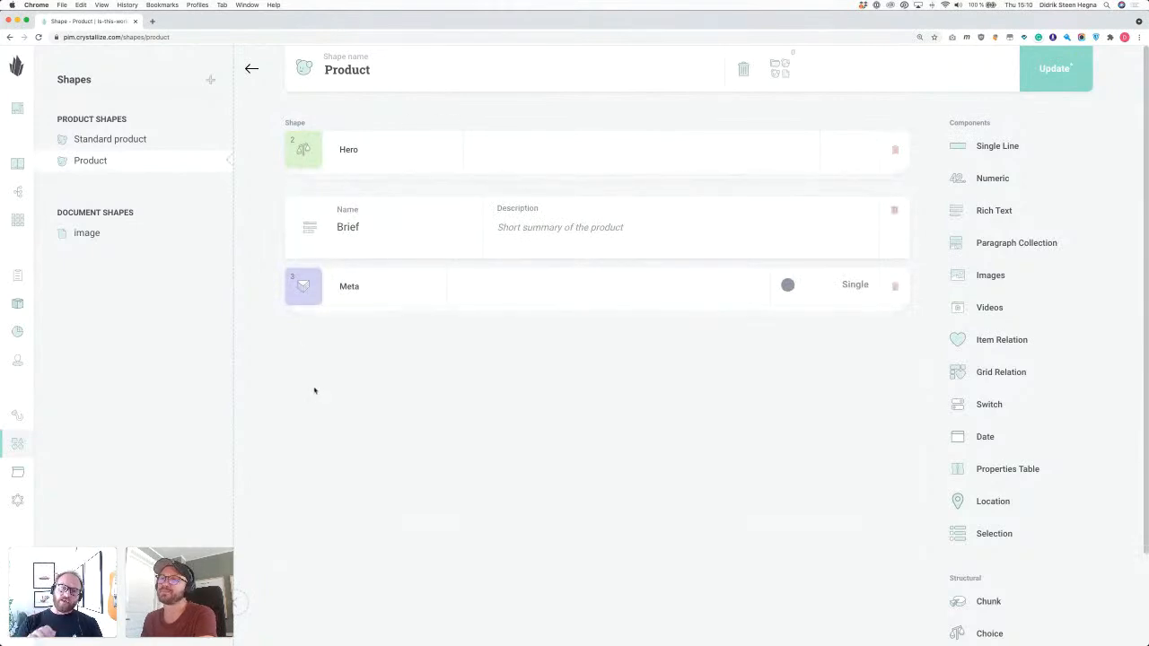
Review the components inside the Hero choice and the Meta chunk, then collapse both.
left_click(307, 150)
left_click(303, 417)
scroll(623, 228, "down", 3)
scroll(623, 233, "up", 3)
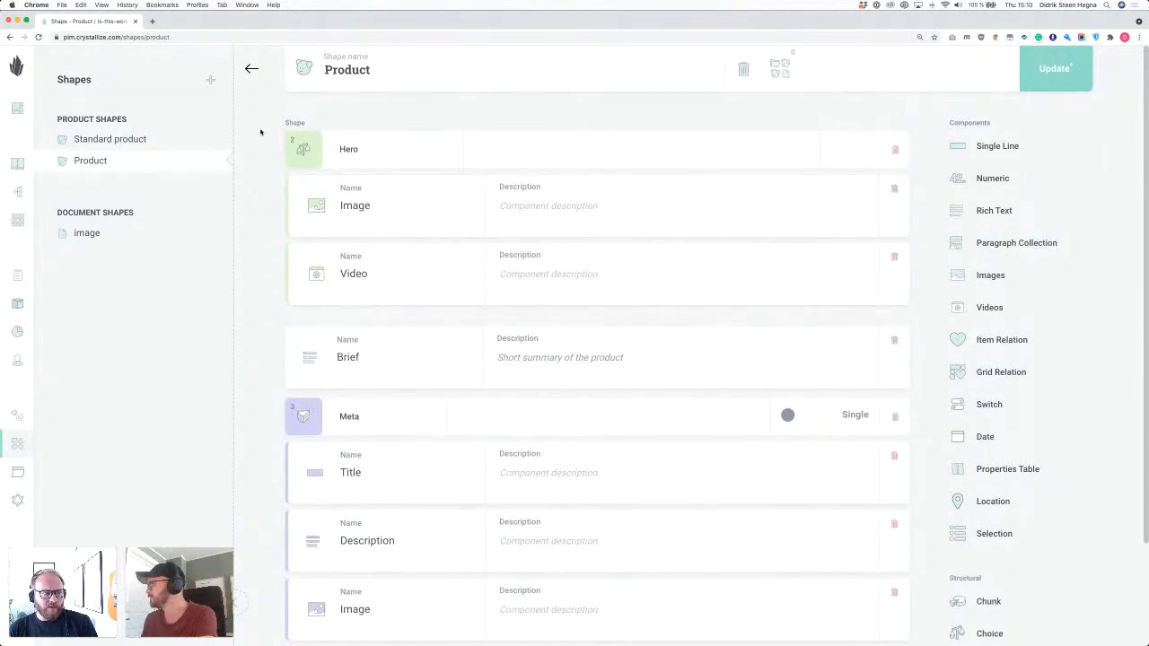
left_click(303, 147)
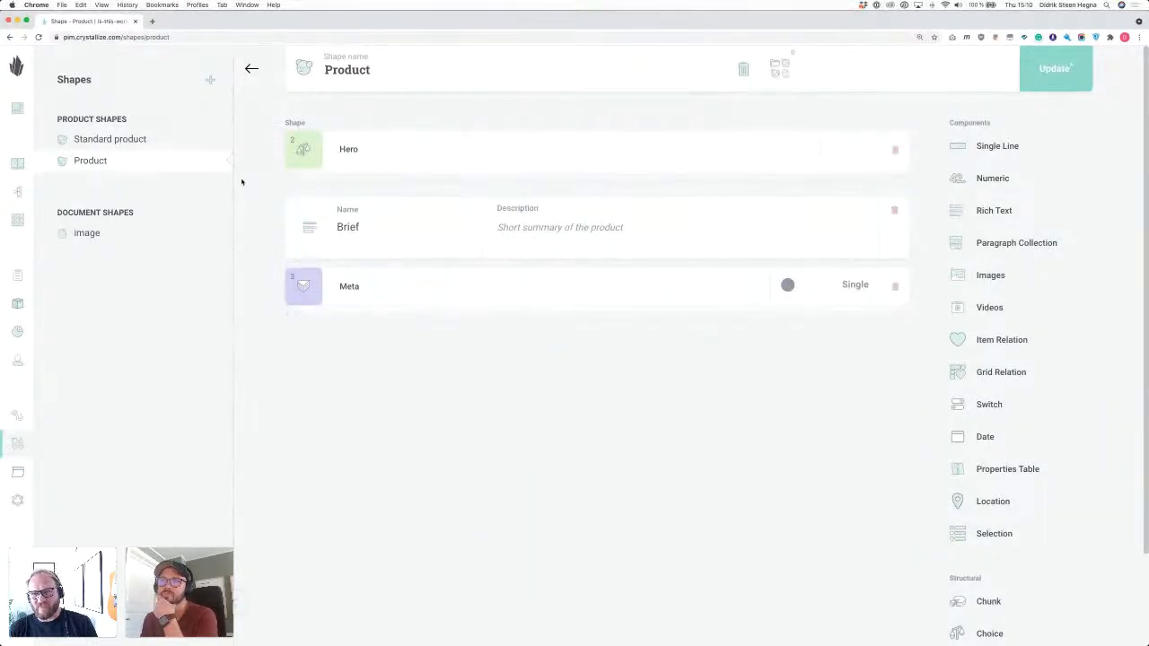
scroll(988, 384, "down", 1)
left_click_drag(1003, 466, 554, 233)
left_click_drag(292, 348, 290, 211)
left_click_drag(294, 217, 299, 294)
left_click(363, 288)
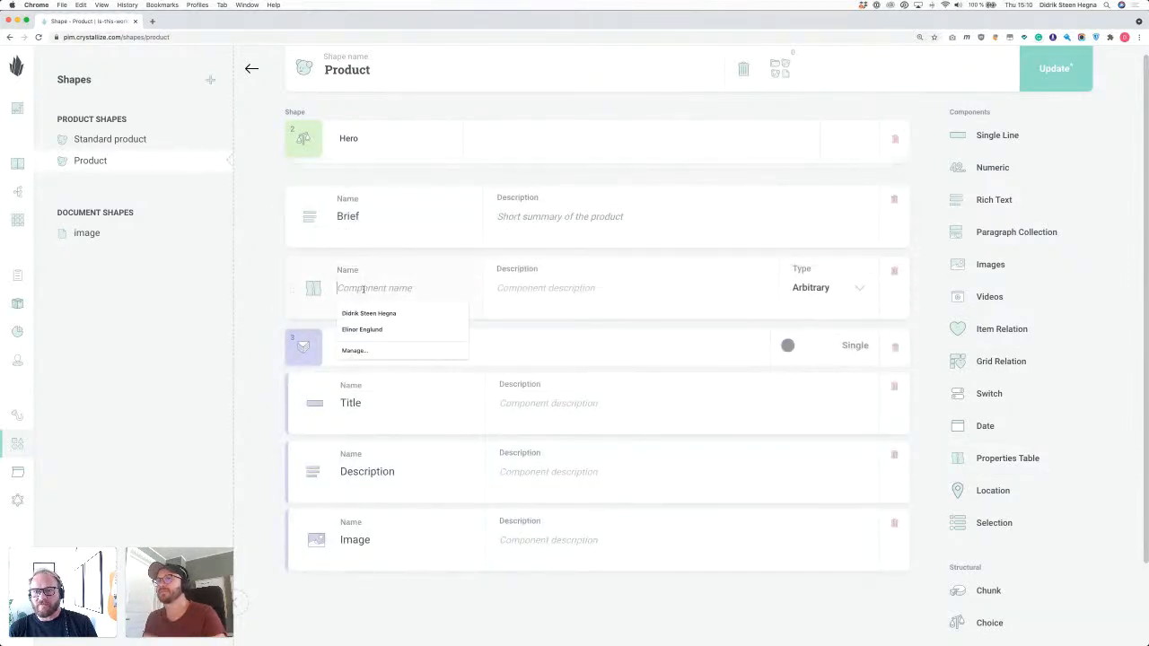
type("Body")
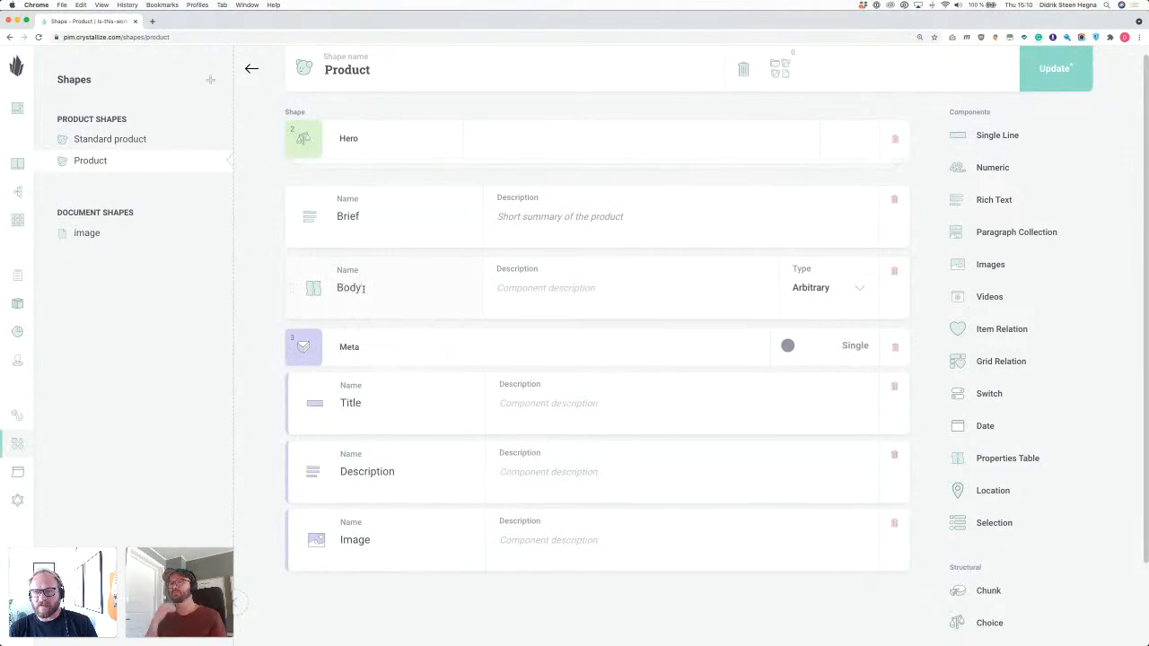
left_click(305, 345)
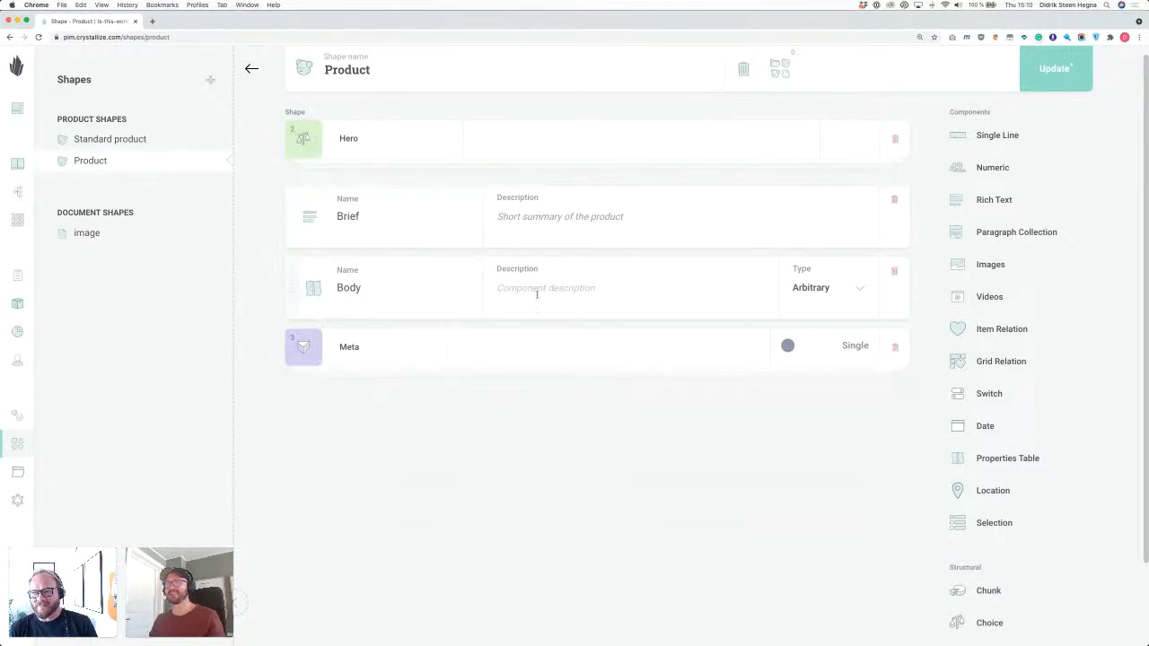
double_click(409, 289)
type("Spe")
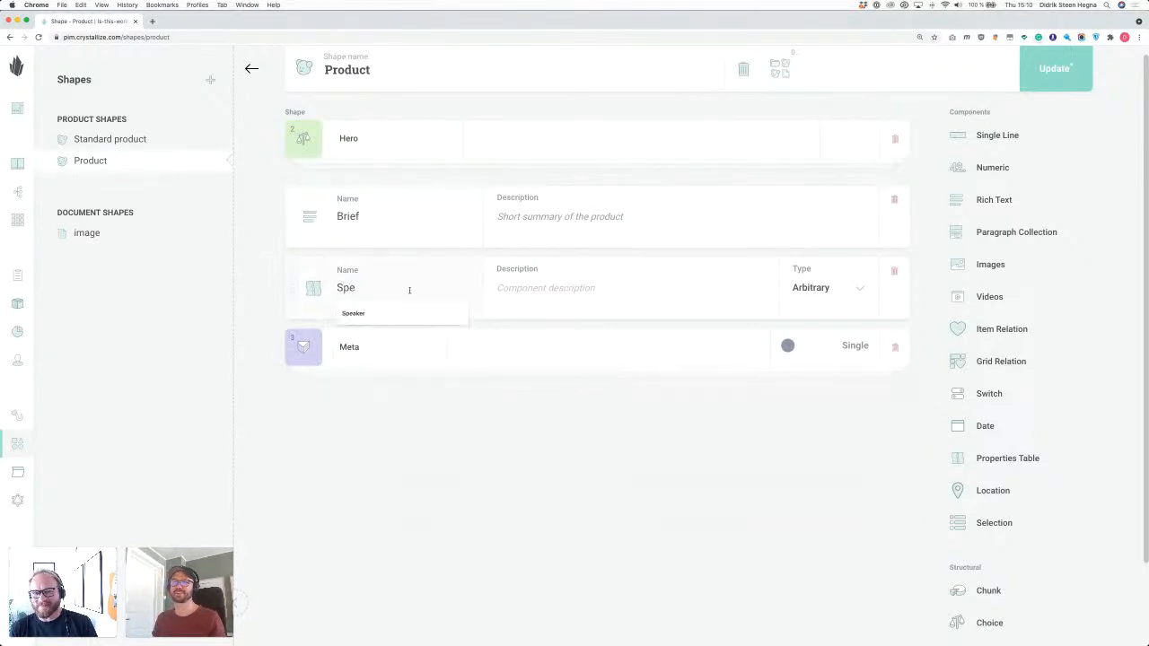
type("ci")
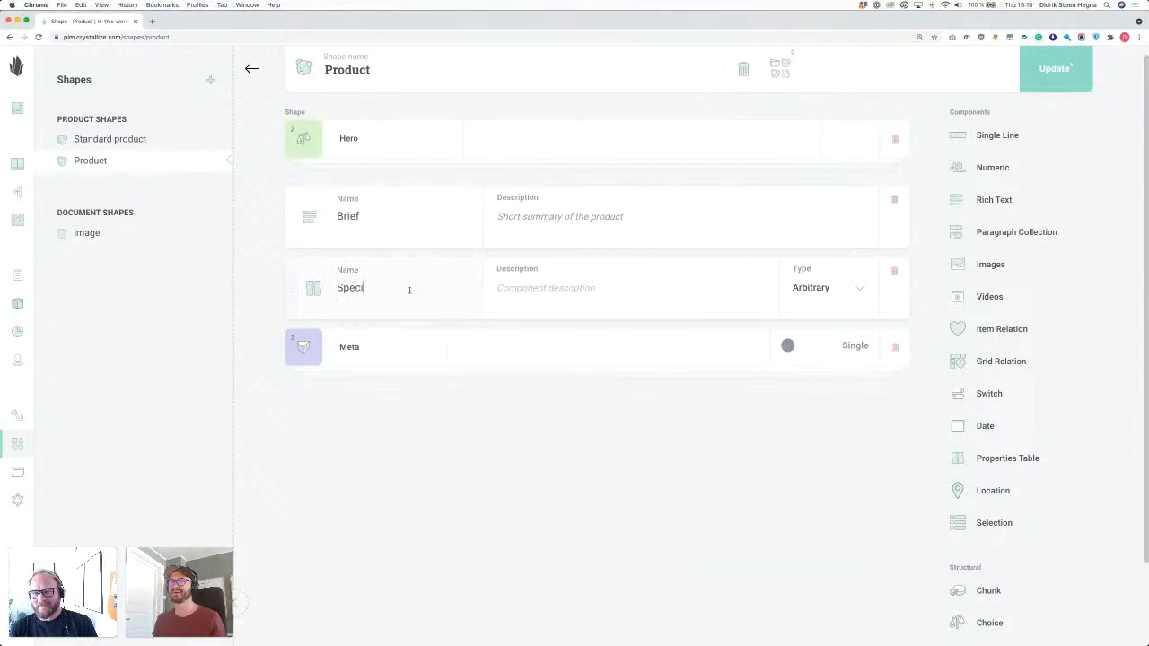
double_click(407, 290)
key("BackSpace")
left_click(890, 276)
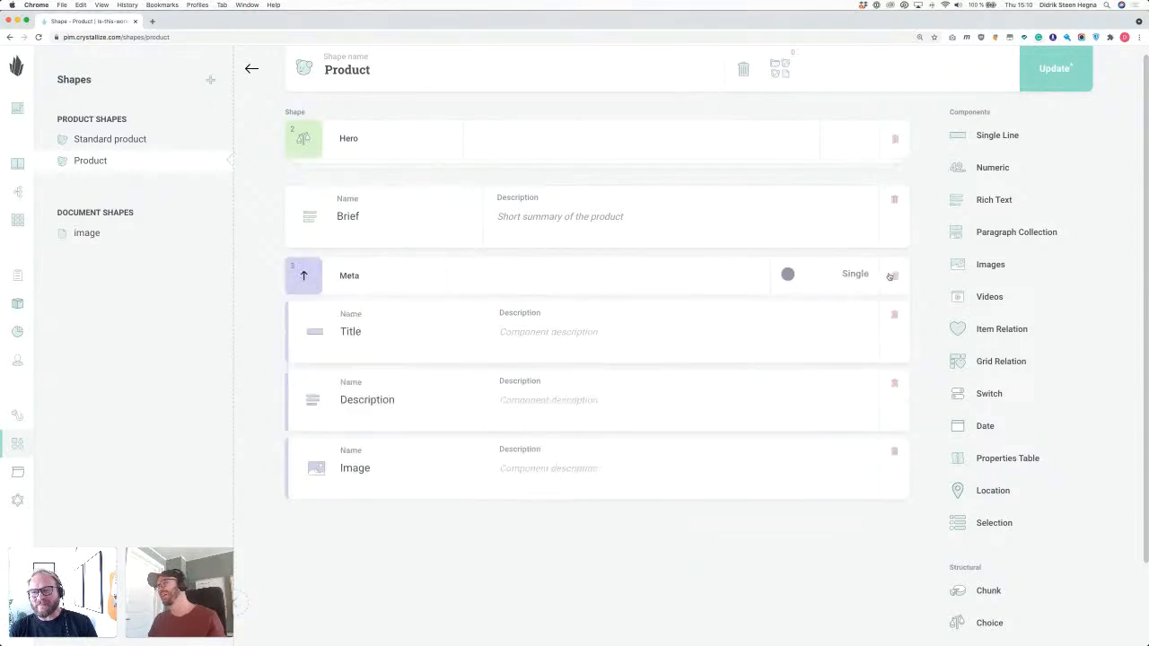
left_click(303, 271)
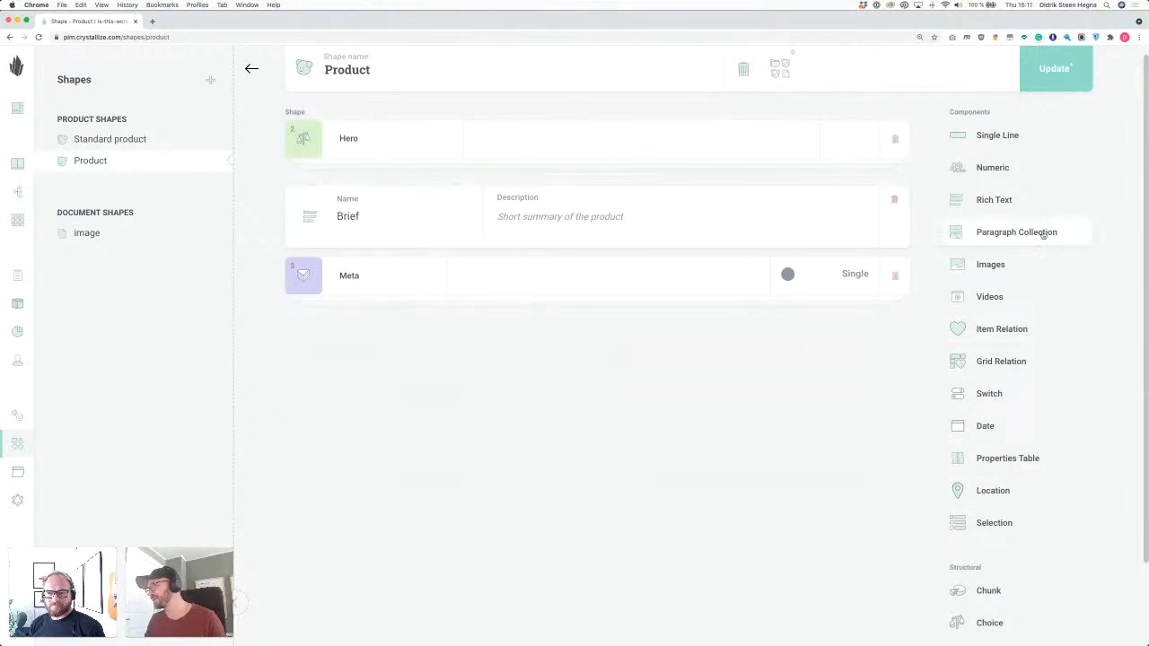
Add a Paragraph Collection component below the Meta chunk and name it "Body".
left_click_drag(1047, 231, 431, 422)
left_click(394, 361)
type("Body")
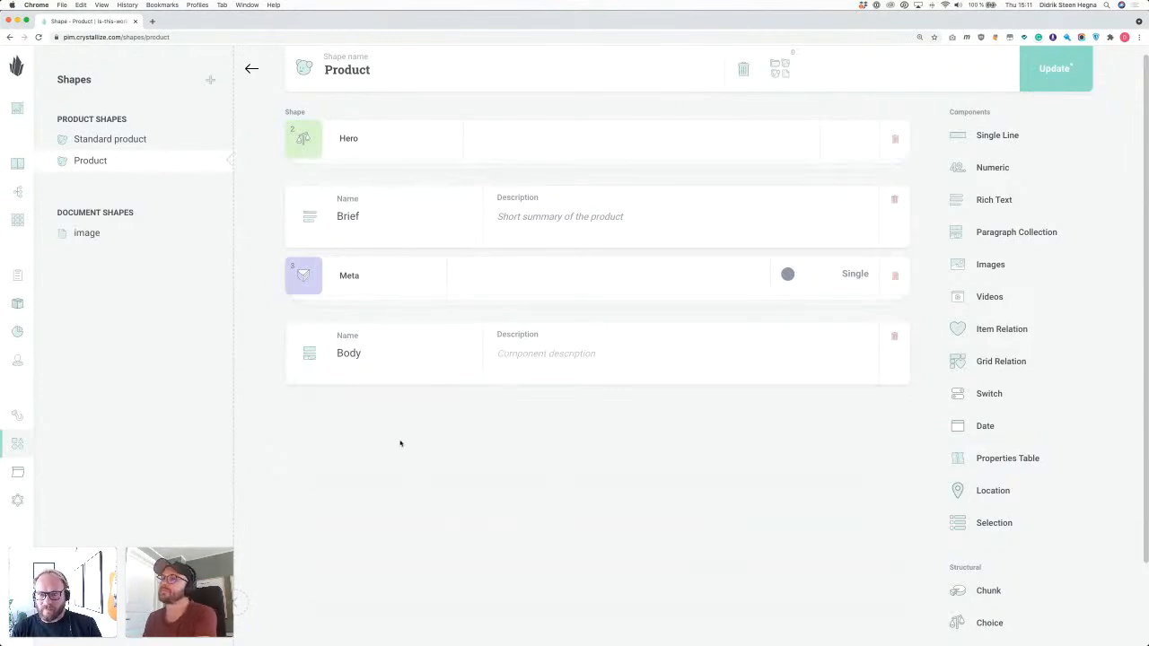
Enter "Add some descriptive content" as the description of the Body component.
left_click(558, 354)
type("This is")
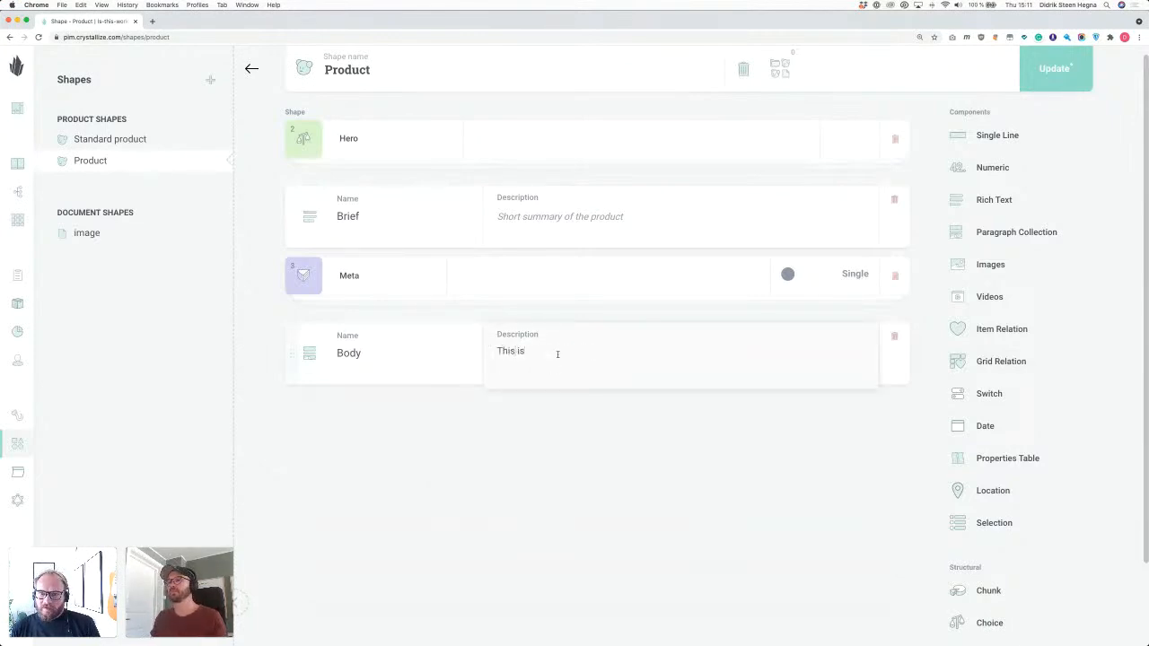
key("super+a")
type("A")
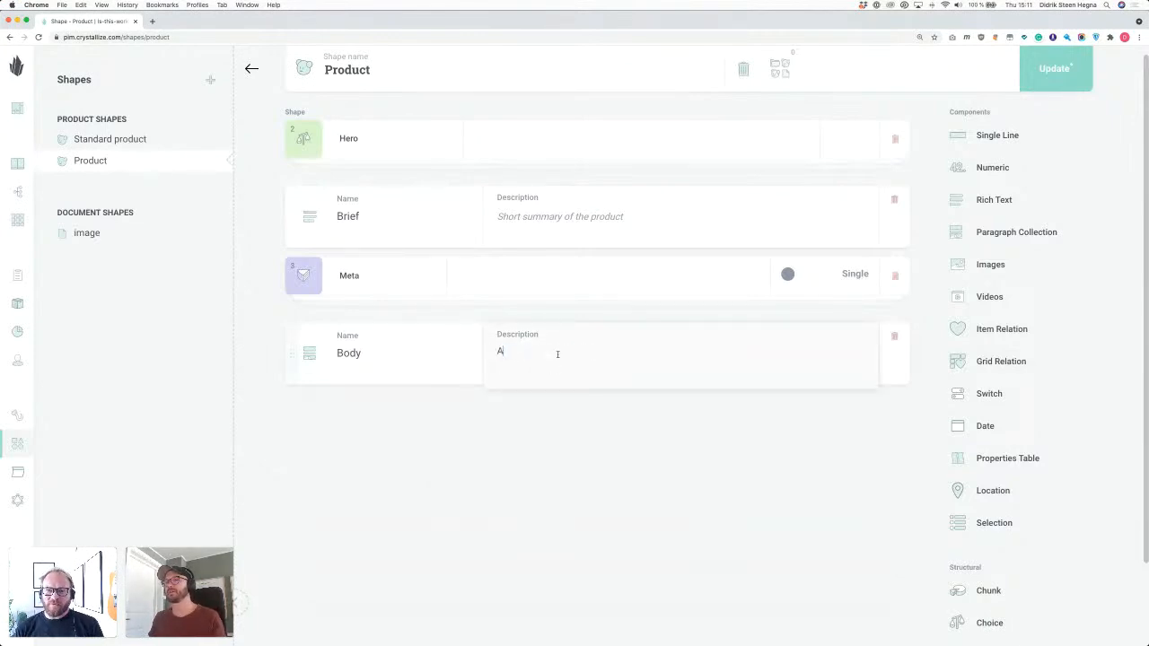
type("dd some descrpotin")
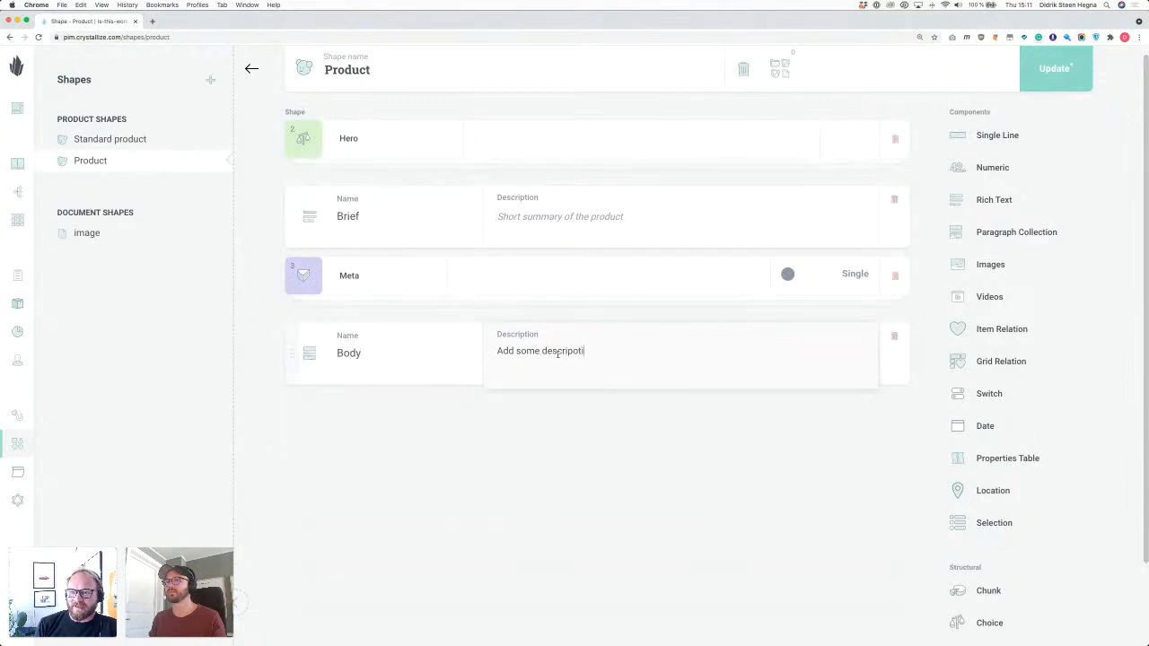
key("alt+shift+Left")
type("descri")
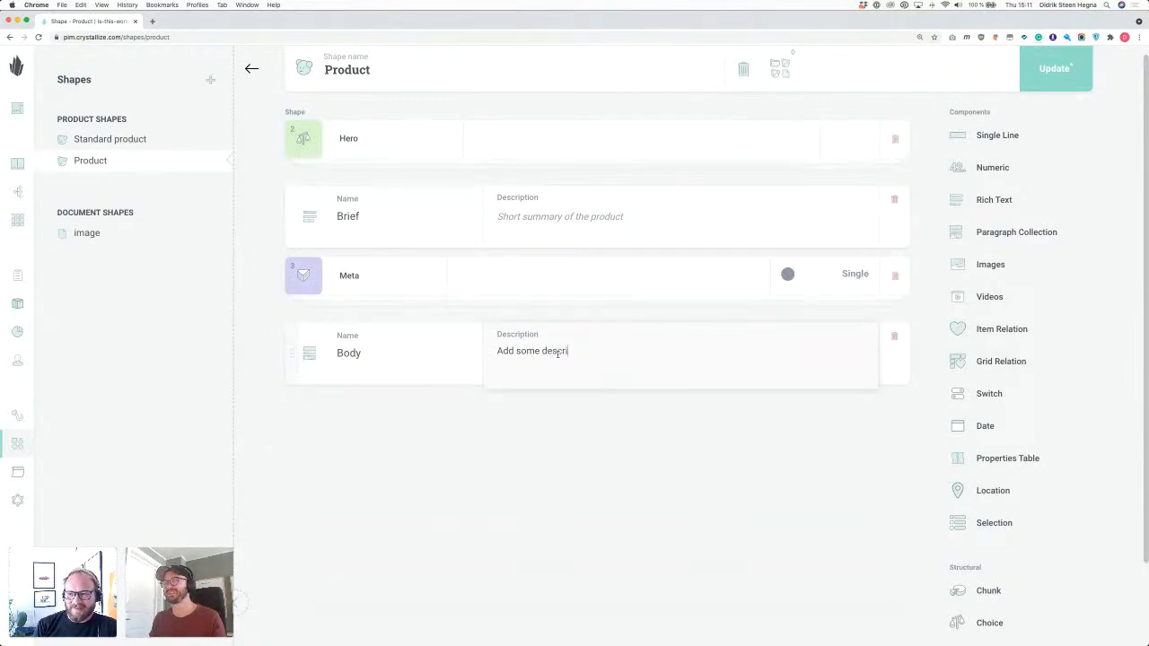
type("ptive content")
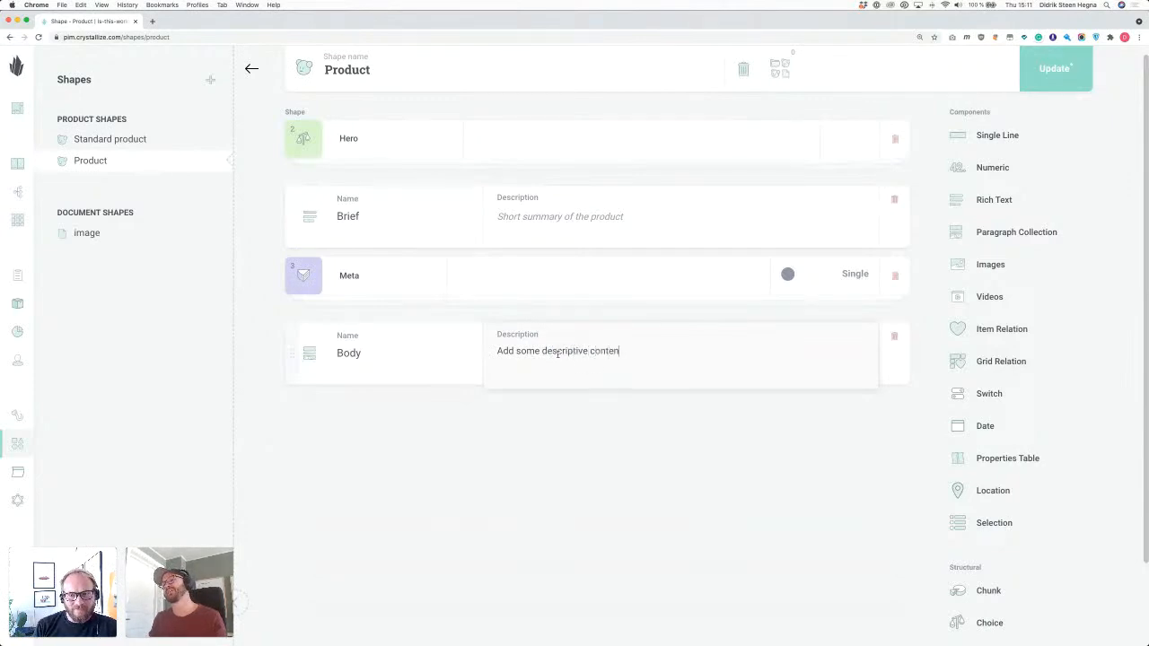
left_click(647, 474)
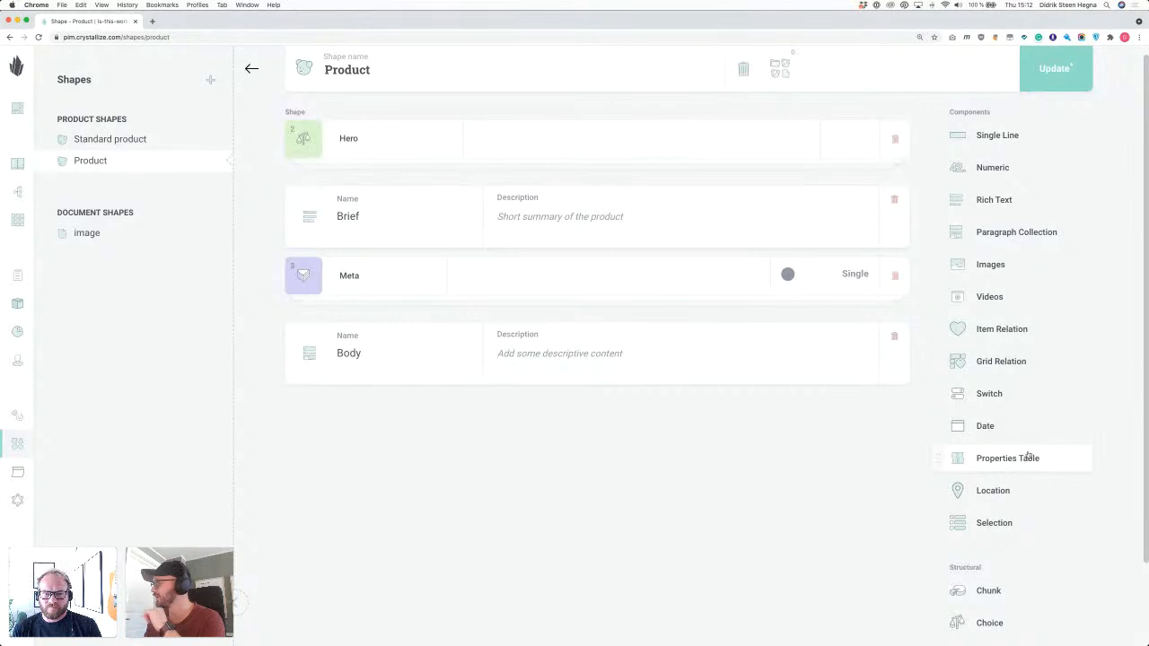
Add a Properties Table component named "Properties" below Body and set its type to Fixed.
left_click_drag(1028, 456, 548, 469)
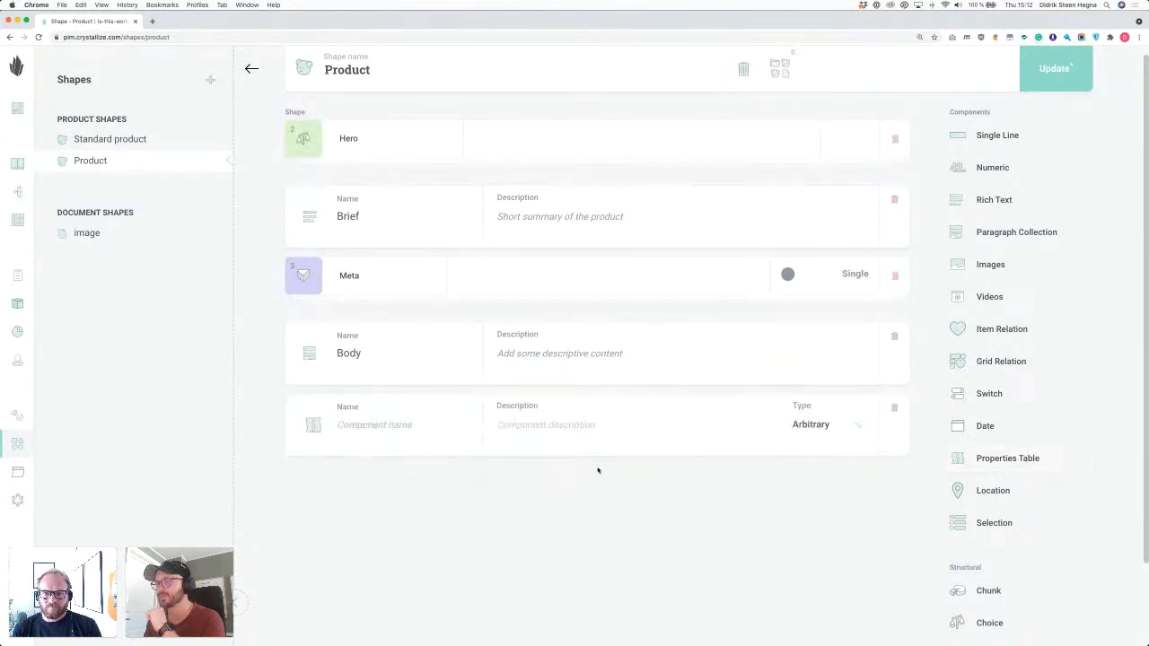
left_click(395, 422)
type("Properties")
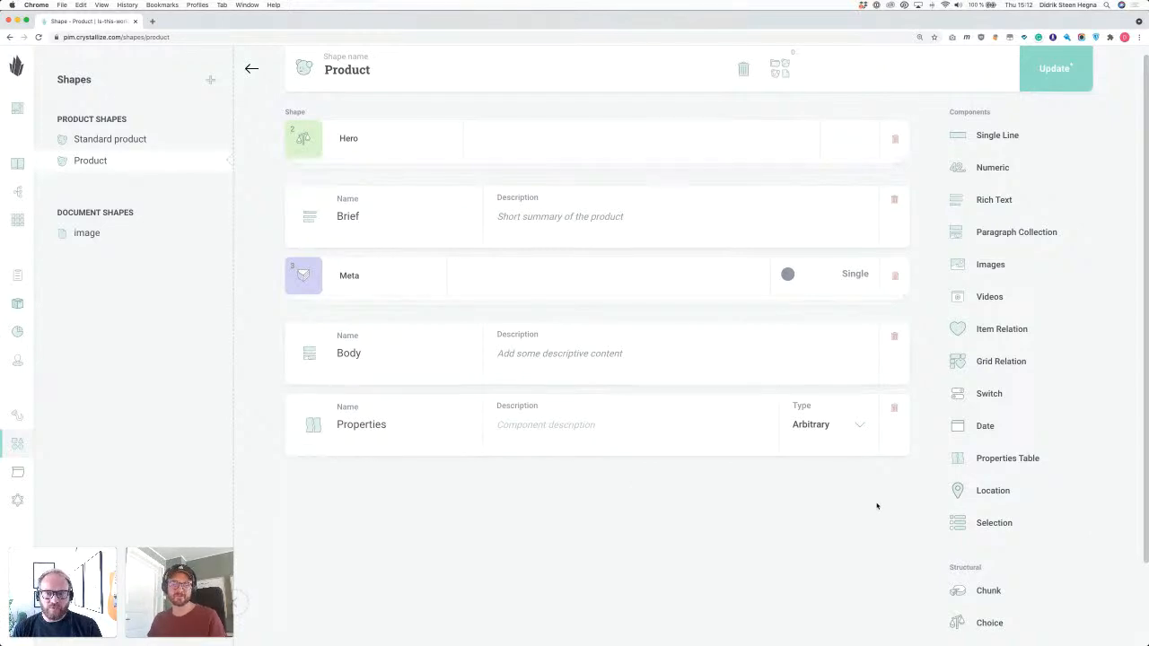
scroll(824, 469, "down", 1)
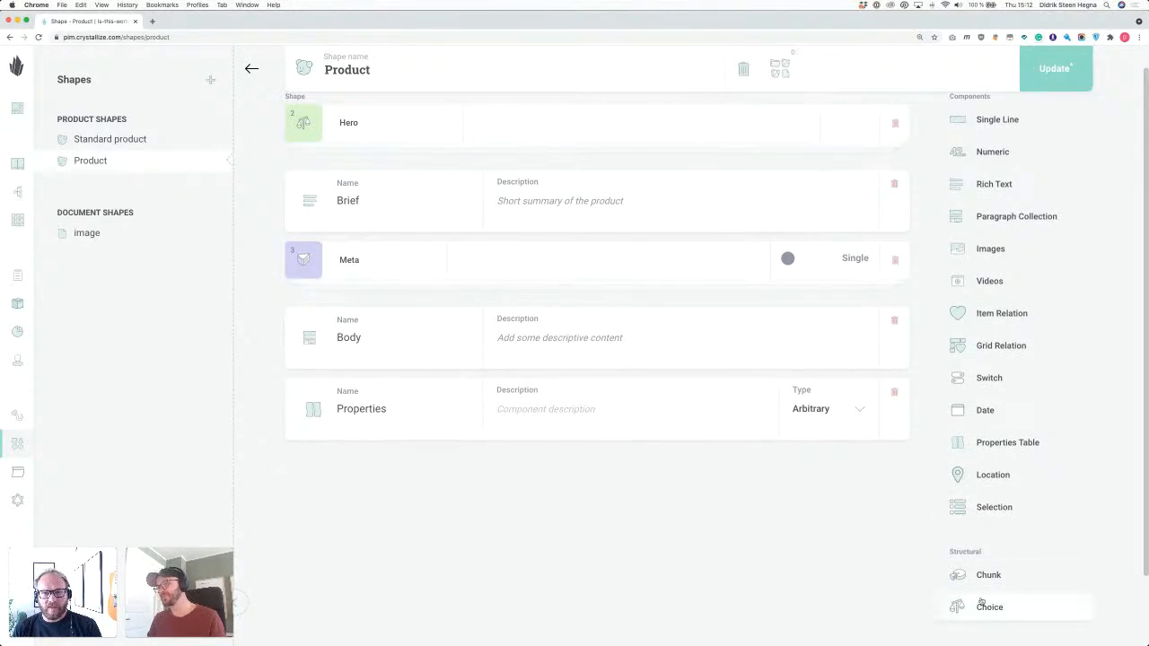
left_click(854, 410)
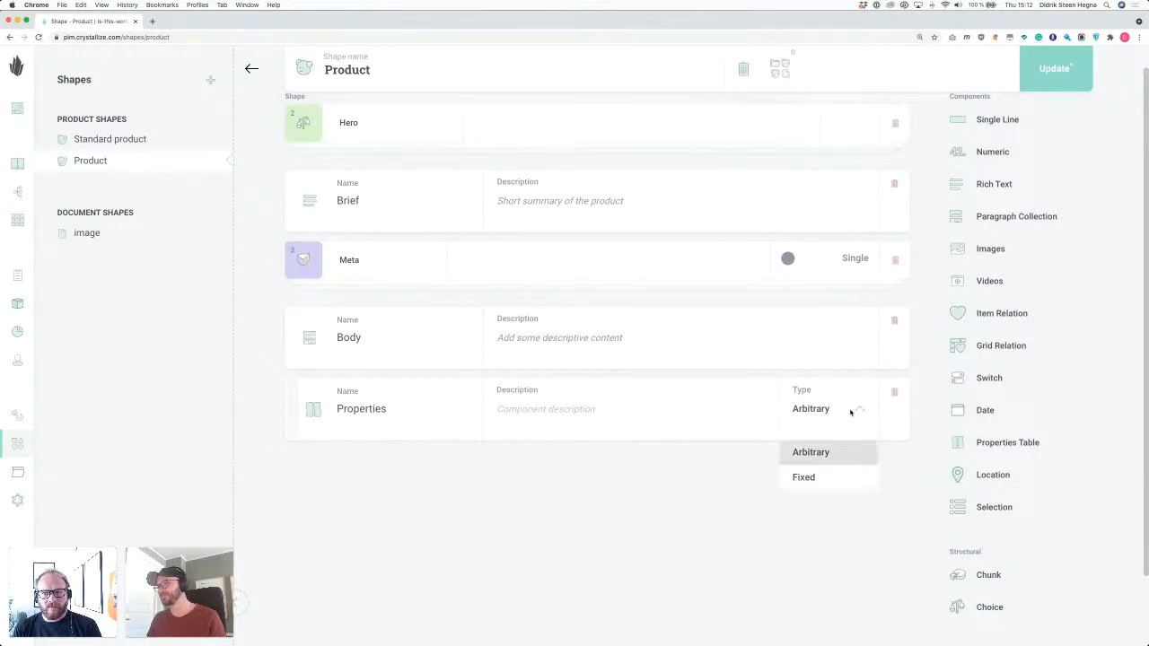
left_click(842, 475)
scroll(723, 535, "down", 1)
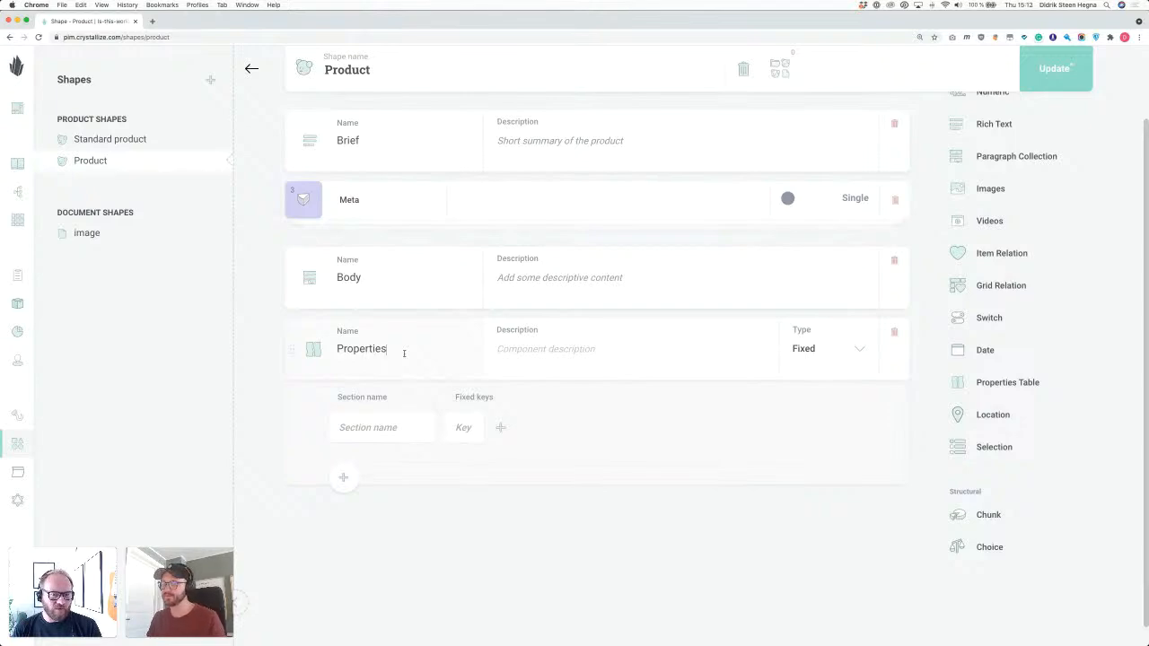
Rename the properties table to "Electronic specifications".
double_click(404, 353)
type("Ele")
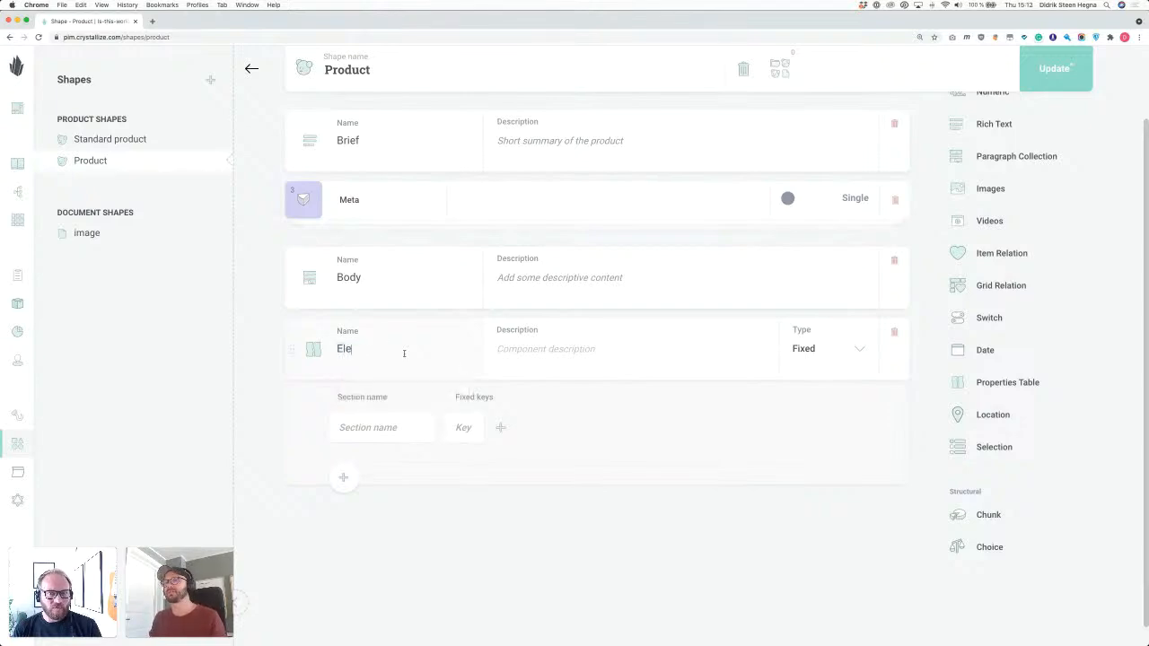
type("ctronic")
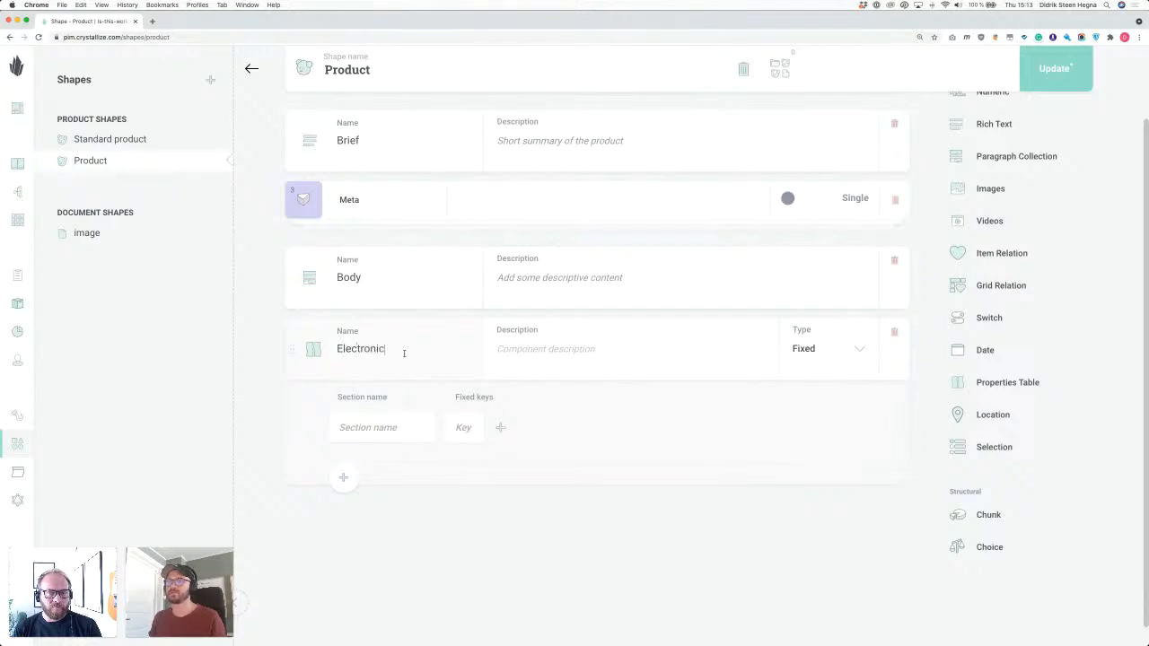
type(" specifications")
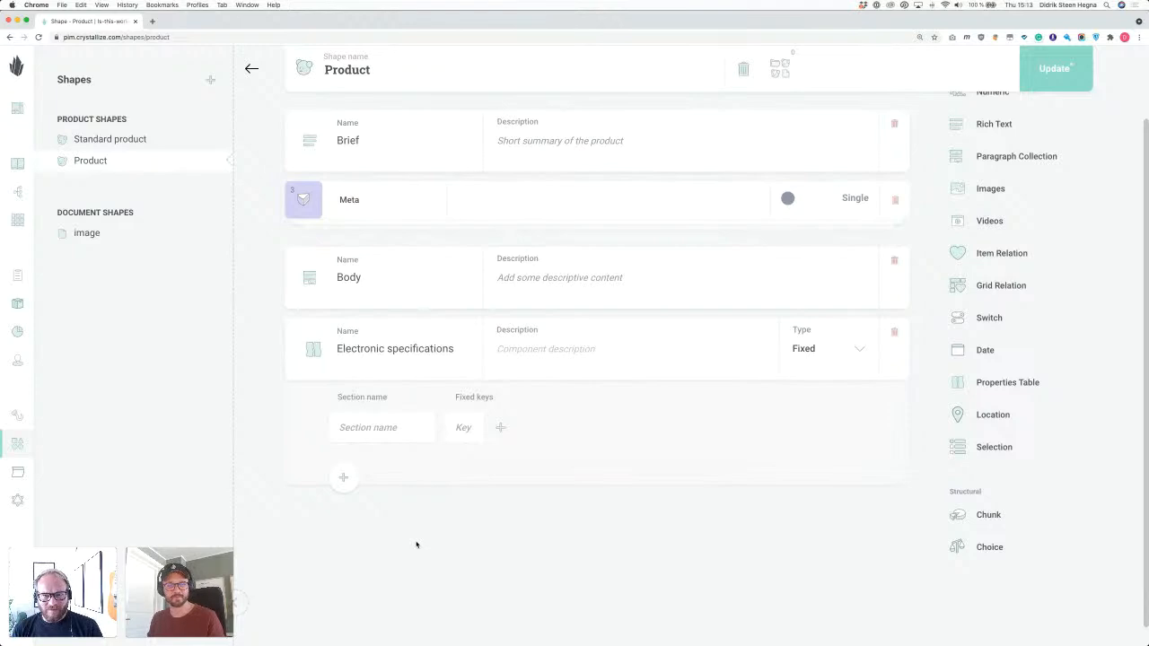
Name the properties table's first section "Dimensions" and add a second section below it.
left_click(431, 417)
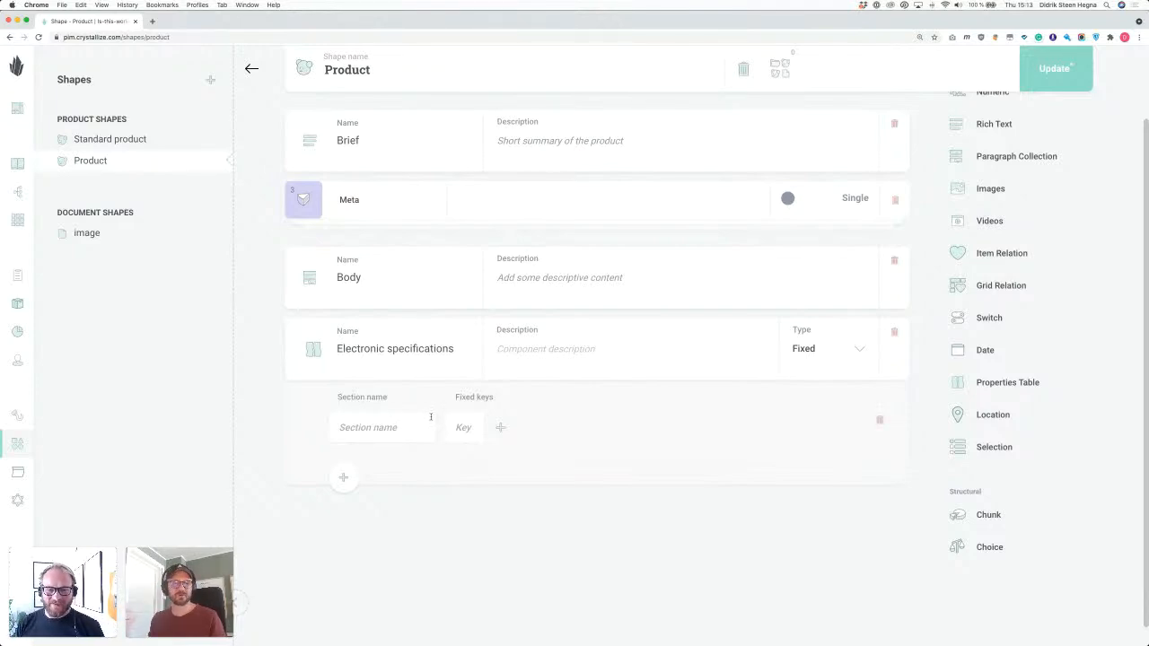
type("Dimensions")
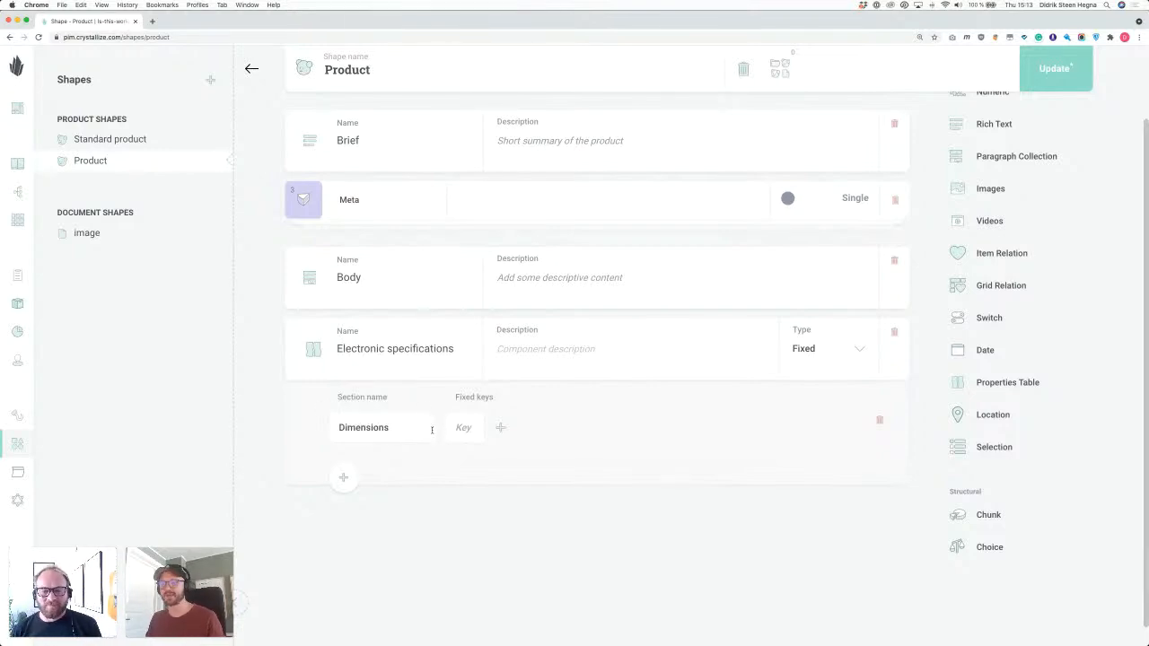
left_click(346, 477)
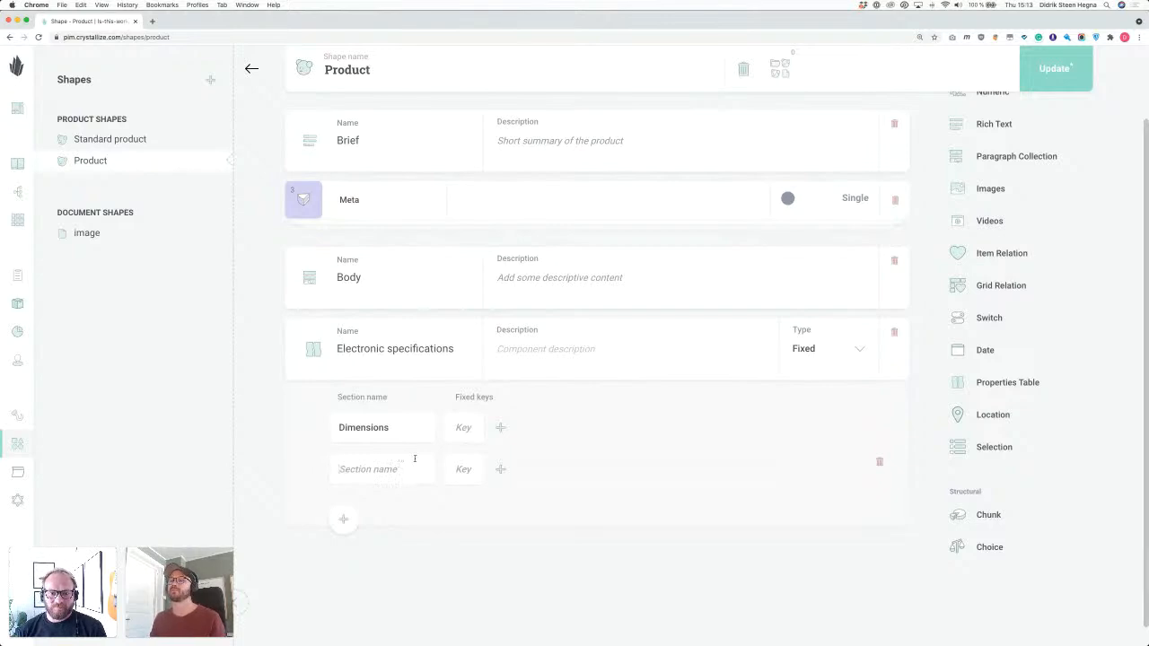
Rename the properties table to "Electronics" and name its second section "Specifiactions".
double_click(414, 348)
key("BackSpace")
key("BackSpace")
type("sSpecifiac")
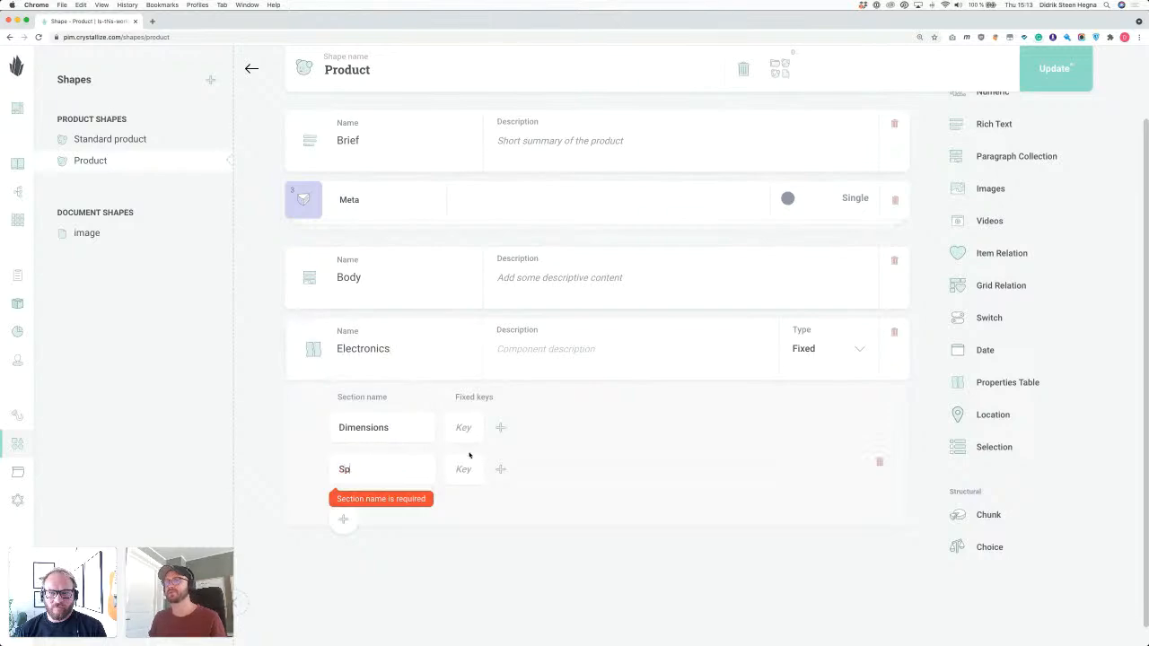
type("tions")
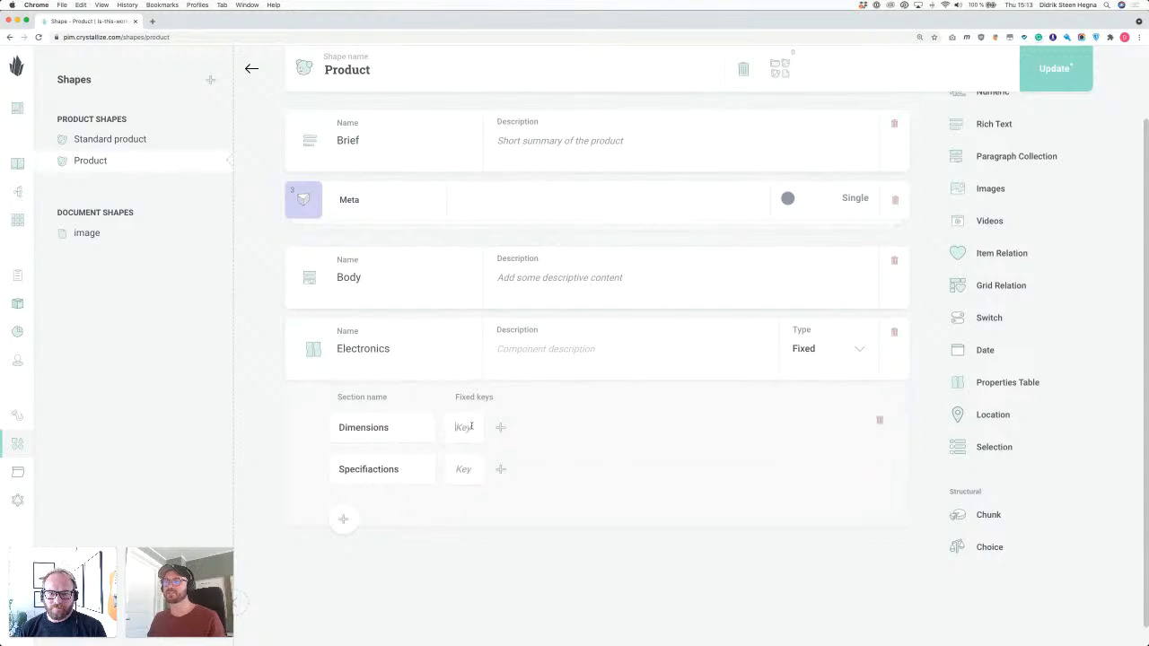
Give the Dimensions section the fixed keys "Width", "Height", "Volume" and "Weight".
left_click(491, 428)
type("Width")
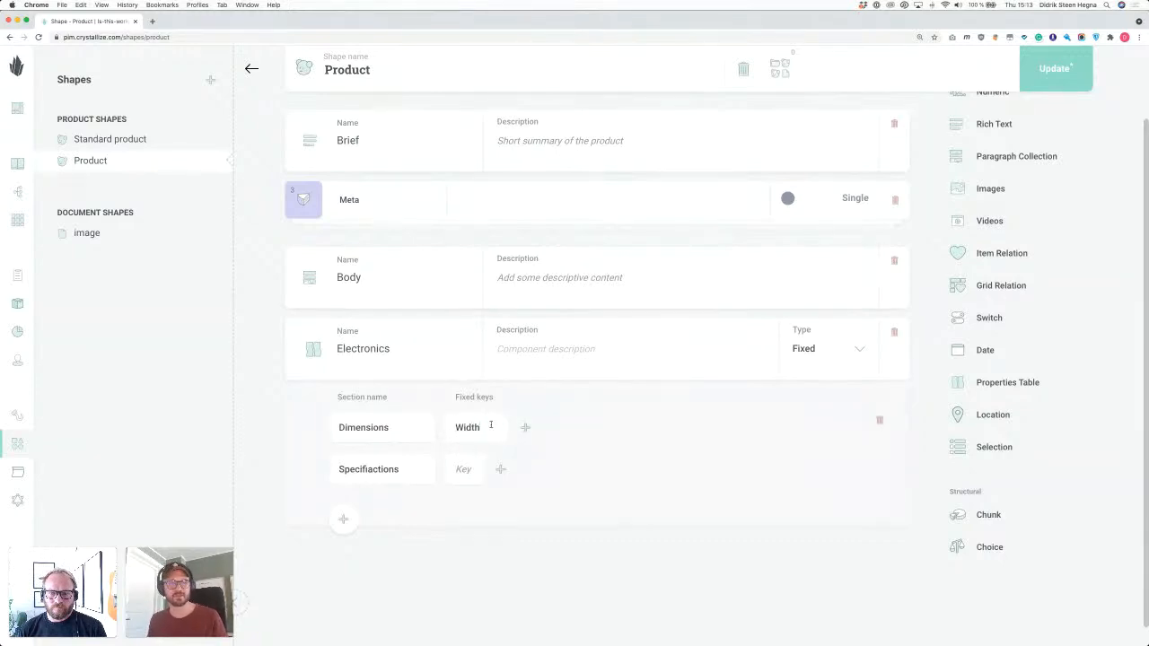
left_click(524, 428)
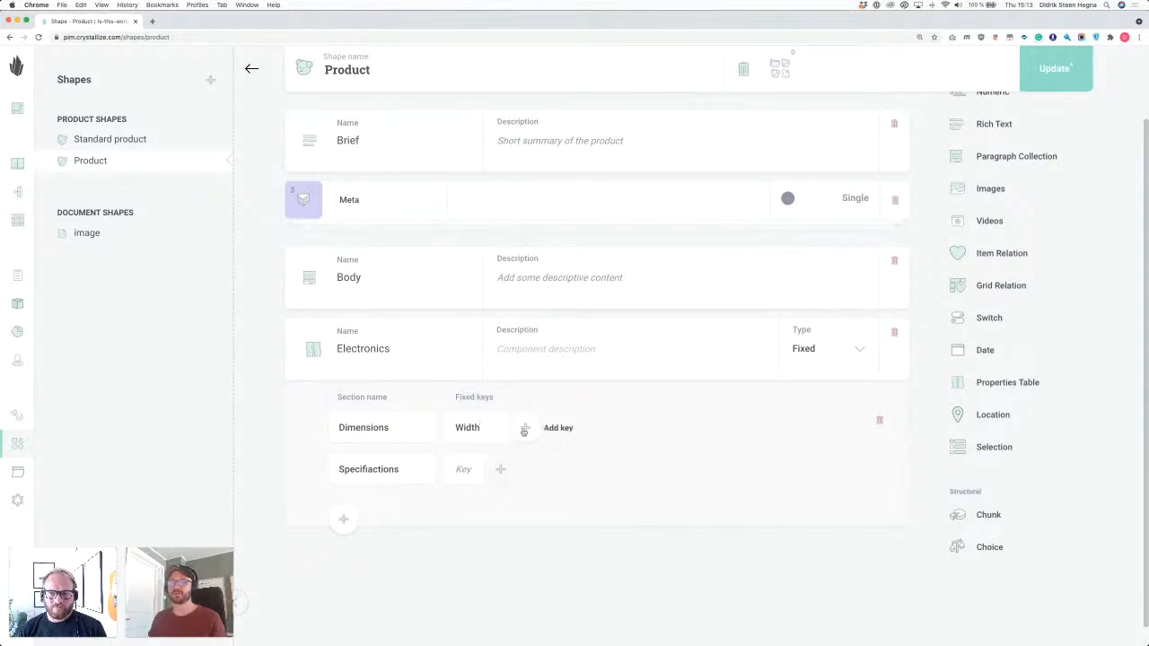
type("Height")
left_click(636, 429)
type("Volume")
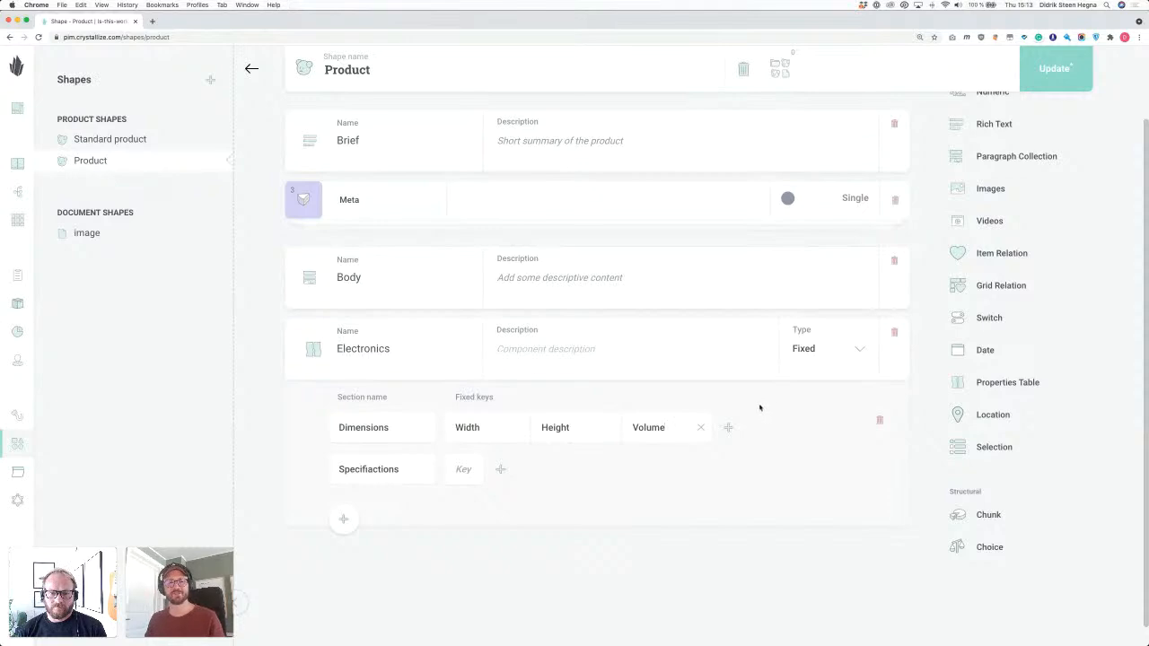
left_click(728, 428)
type("Weight")
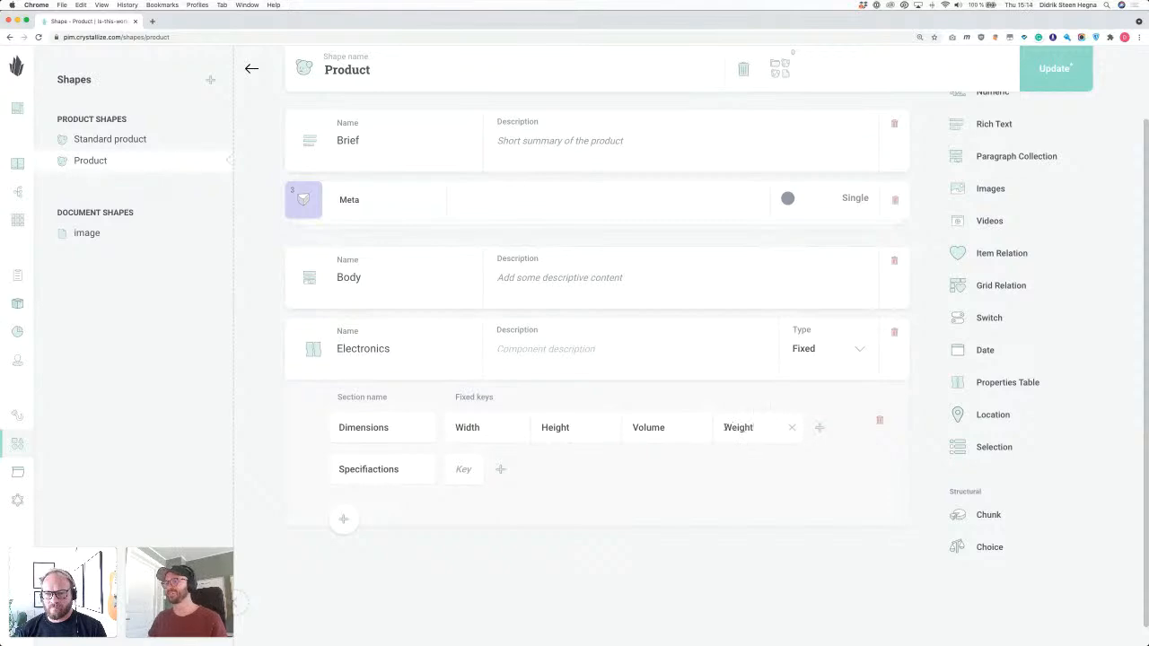
key("Return")
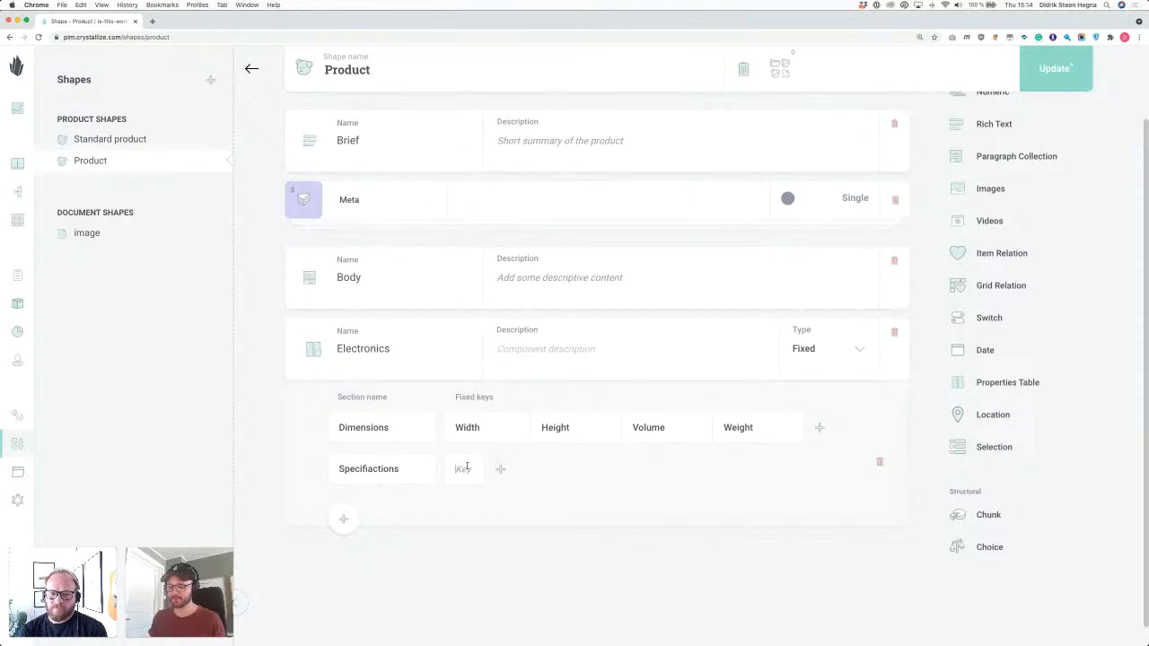
Give the Specifiactions section the fixed keys "Power" and "Volt".
type("Power")
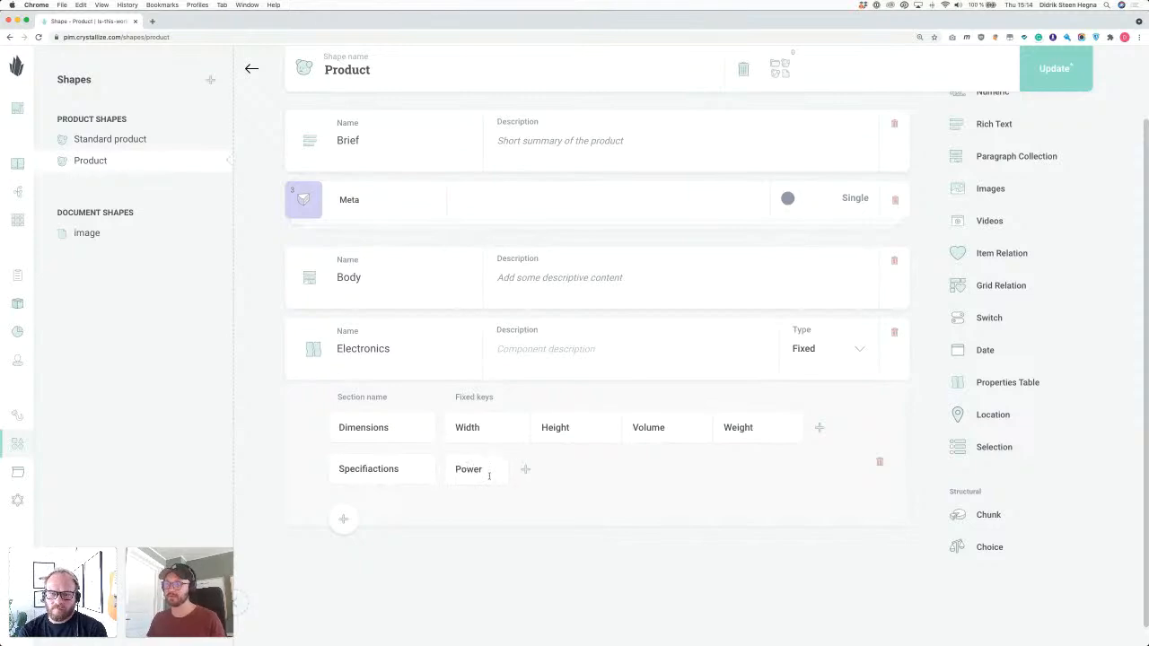
left_click(526, 469)
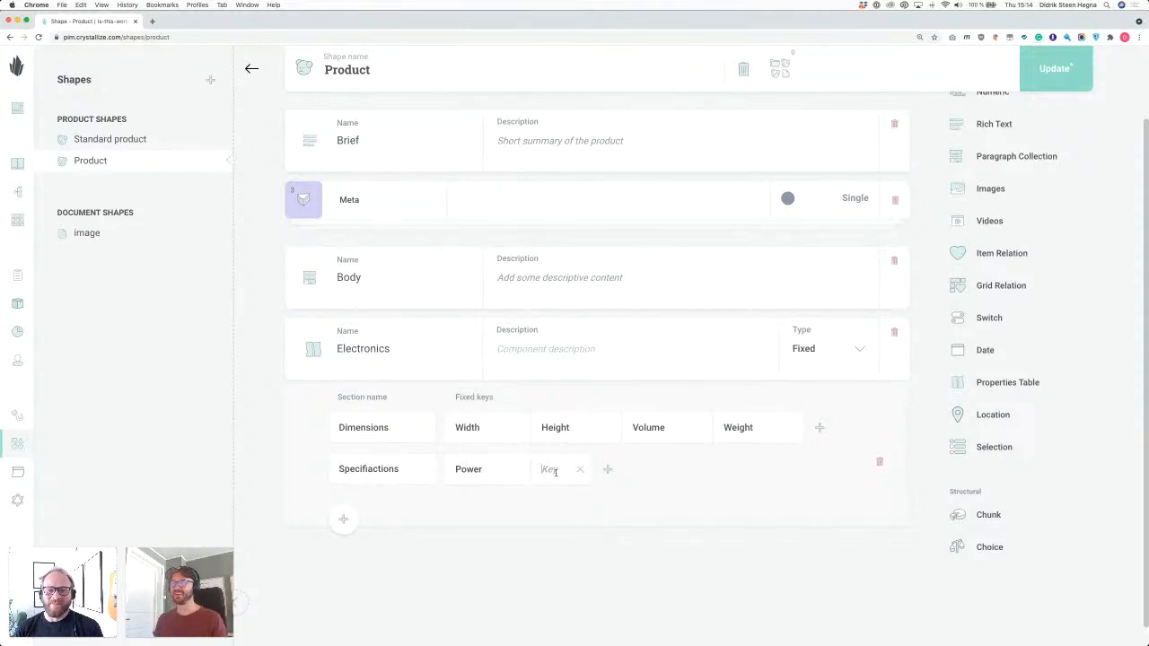
type("Volt")
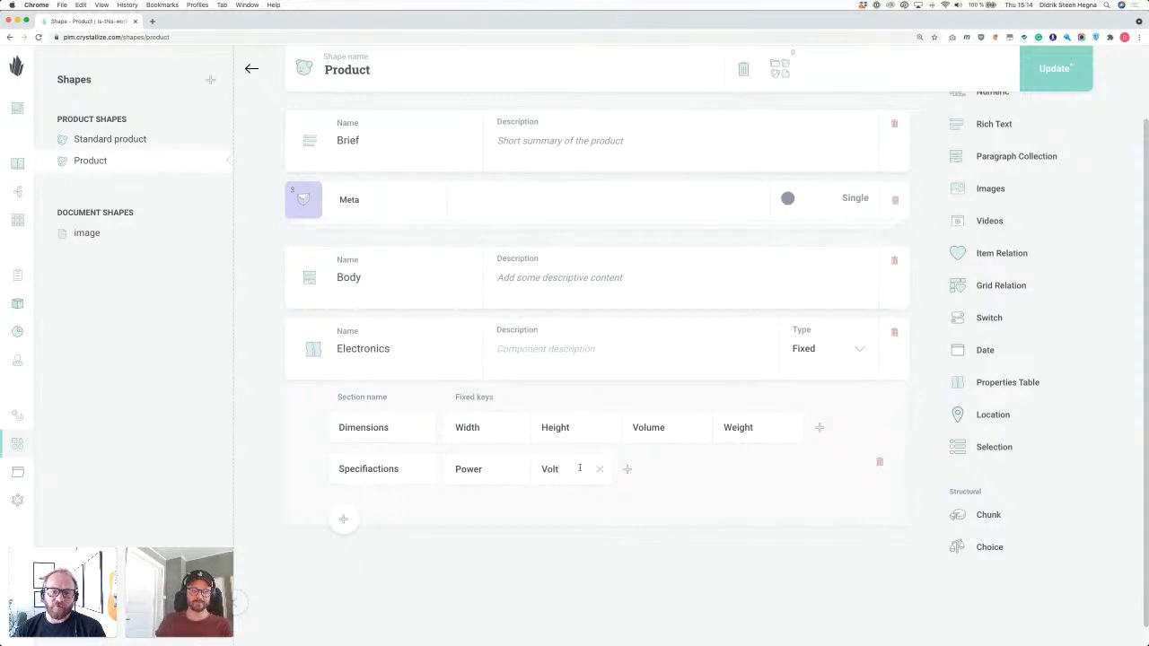
Replace the "Volt" key in the Specifiactions section with "Env rating".
double_click(580, 468)
type("En")
type("viro")
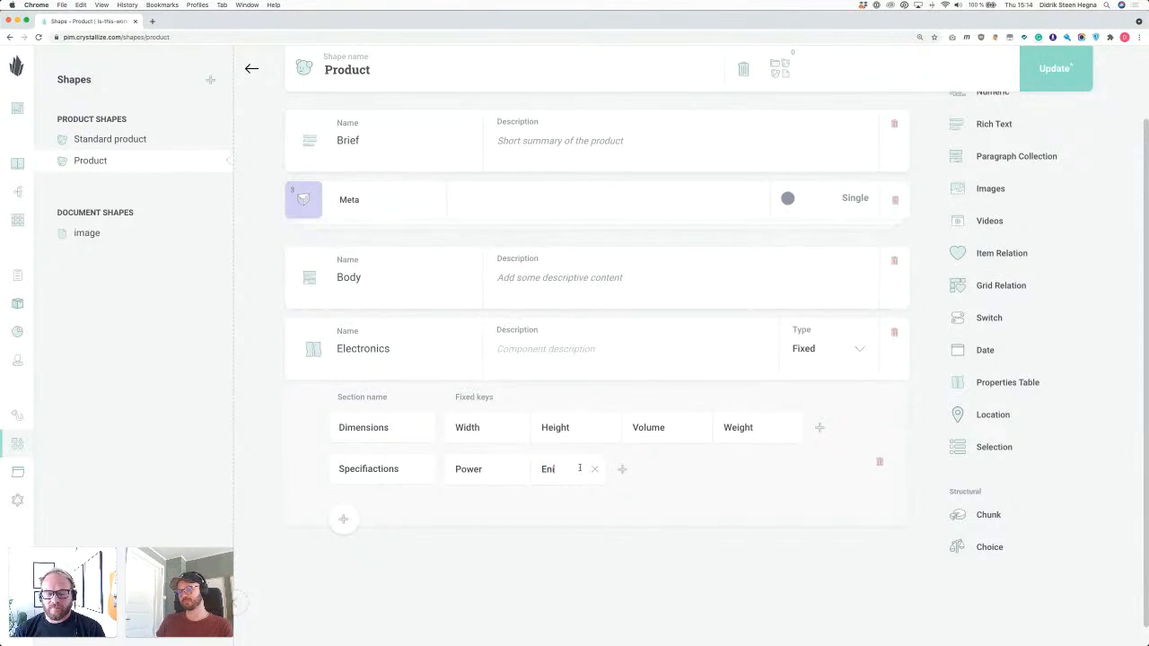
type("on")
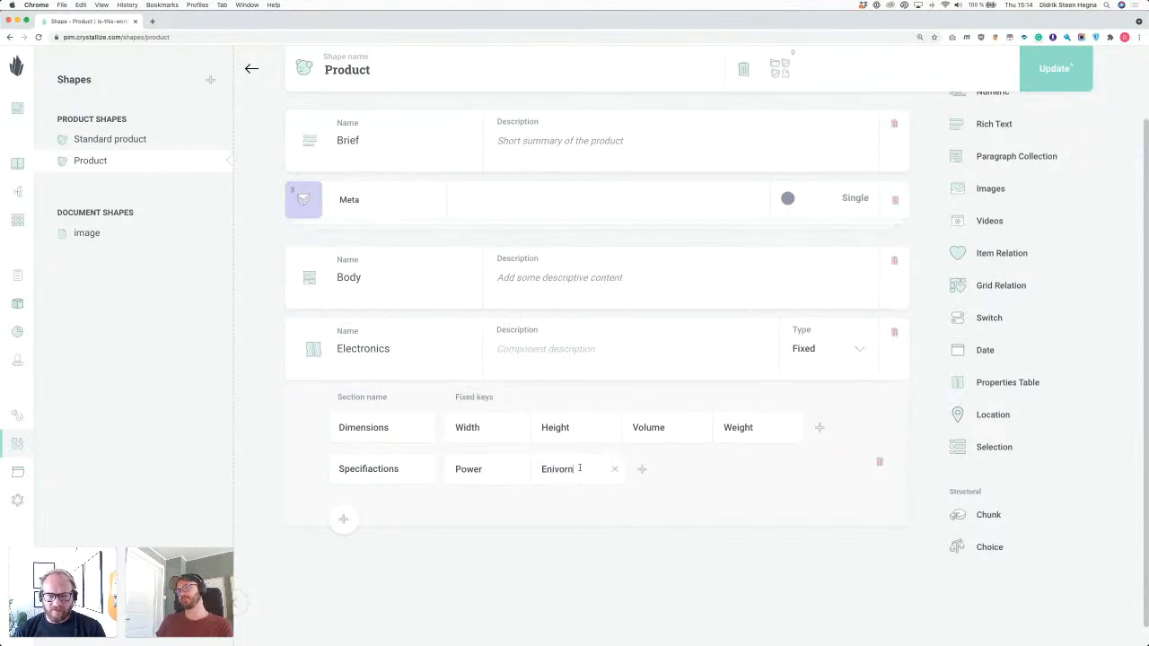
key("BackSpace")
key("BackSpace")
key("BackSpace")
key("BackSpace")
key("BackSpace")
type("v")
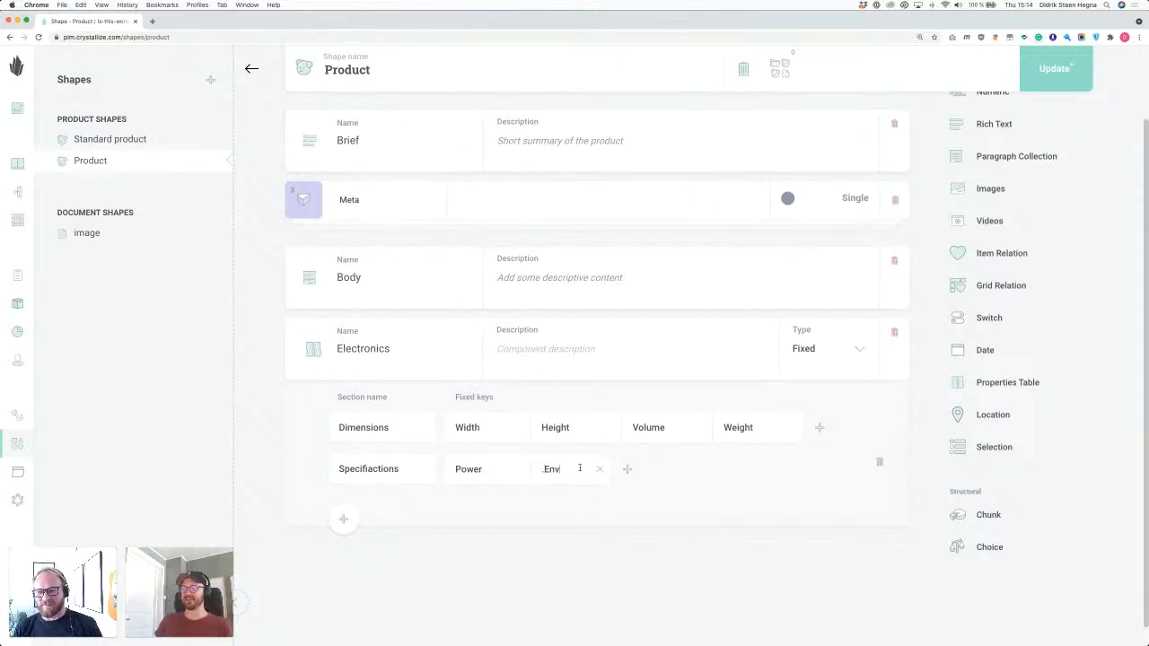
key("BackSpace")
key("BackSpace")
key("BackSpace")
type("env")
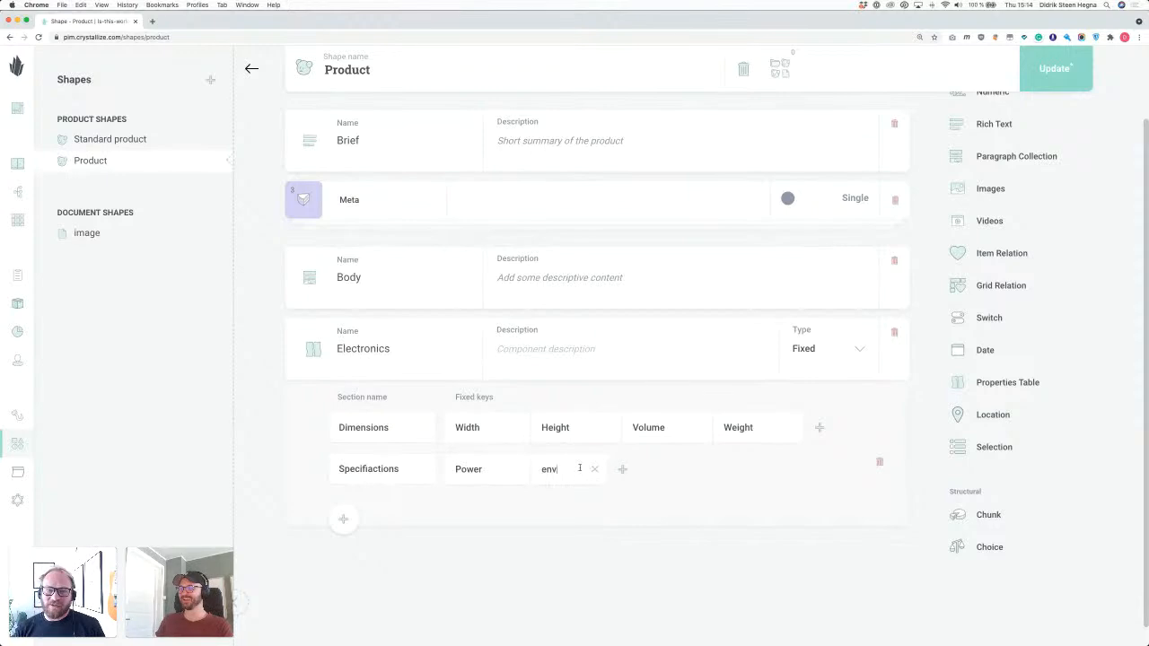
type(" rating")
key("super+Left")
key("Delete")
type("E")
left_click(741, 508)
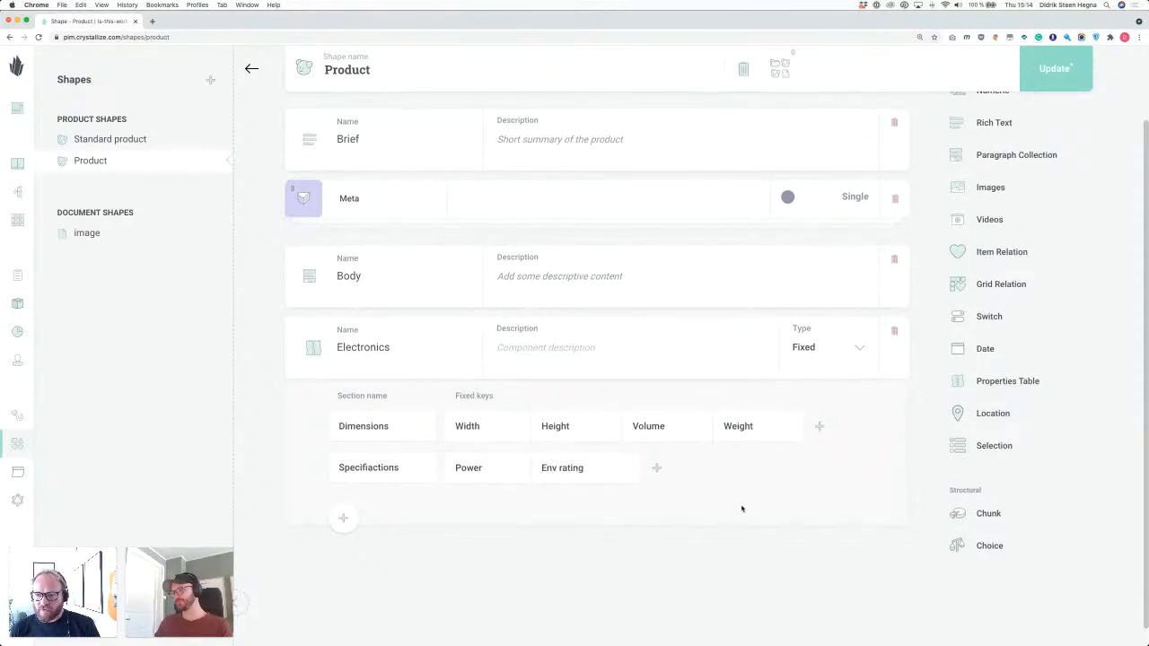
Rename the Electronics properties table to "Electronic".
scroll(733, 508, "down", 1)
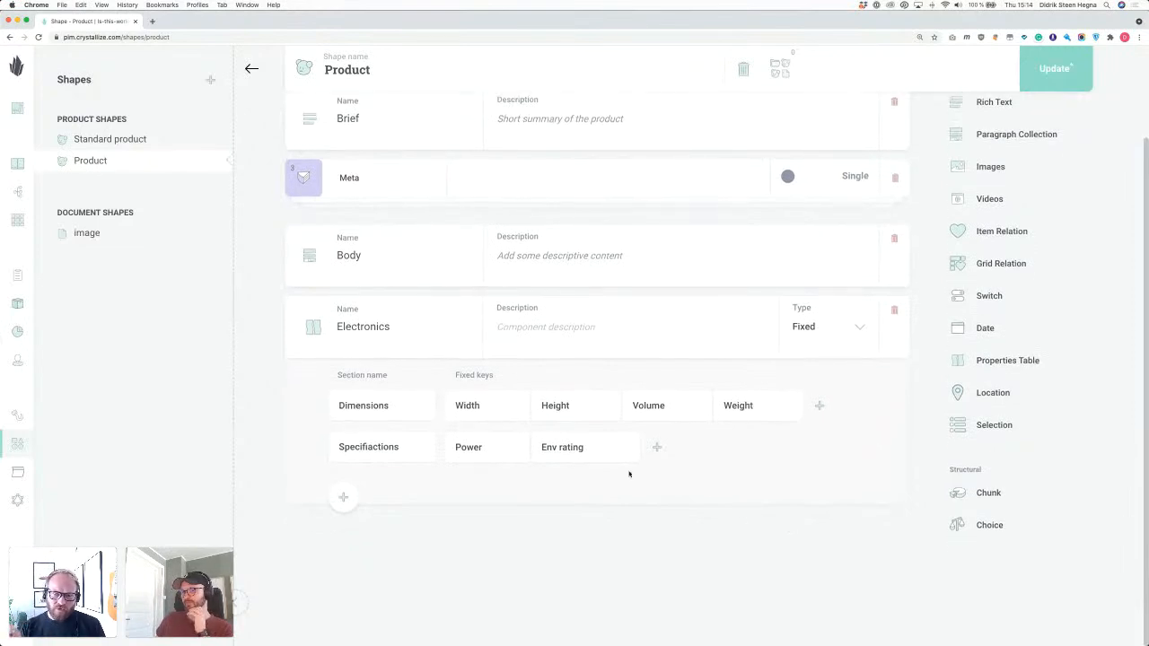
double_click(385, 325)
left_click(390, 324)
key("BackSpace")
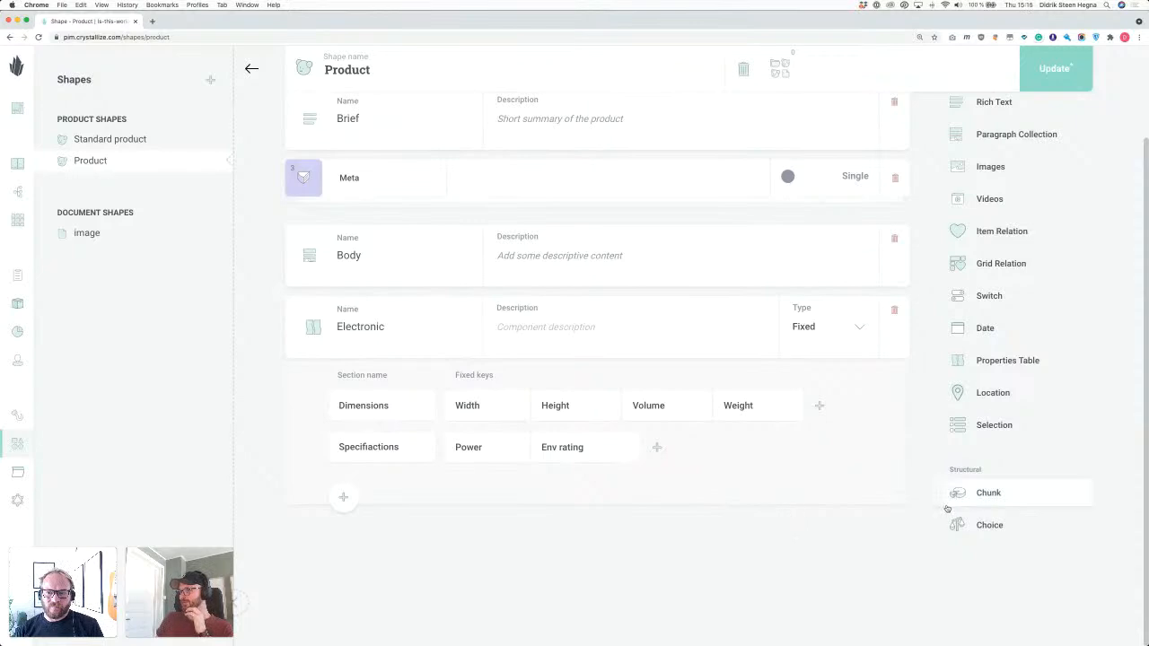
Add a Choice component named "Type" to the Product shape and move the Electronic properties table into it.
scroll(556, 391, "up", 3)
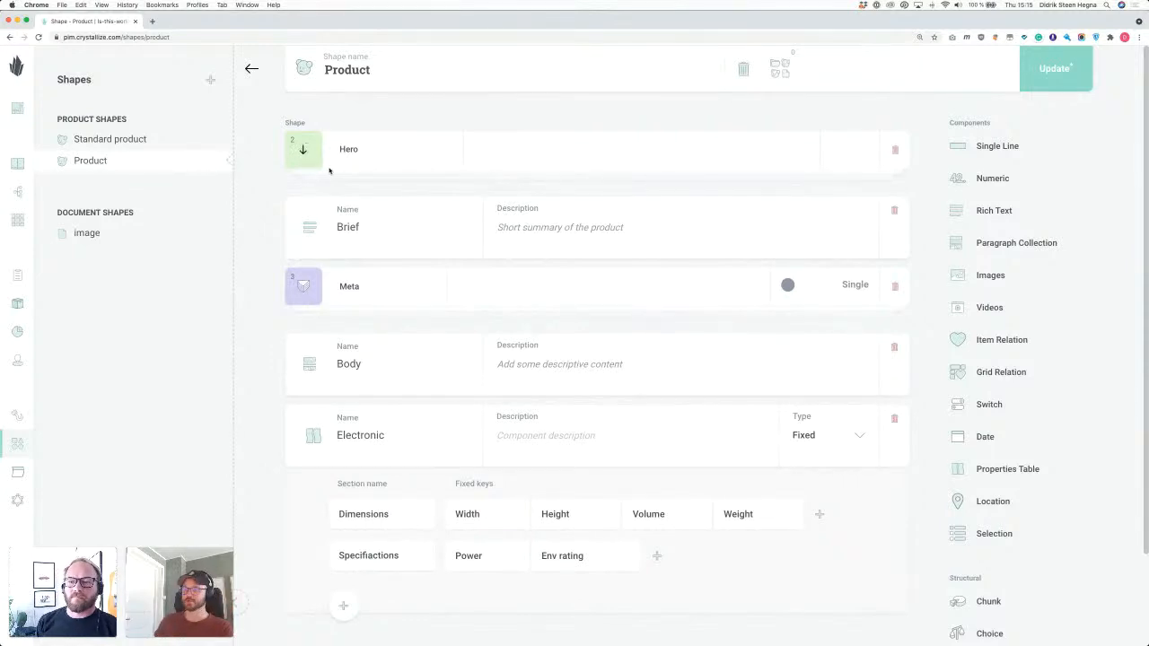
scroll(319, 180, "down", 3)
left_click_drag(957, 525, 593, 539)
scroll(470, 556, "down", 3)
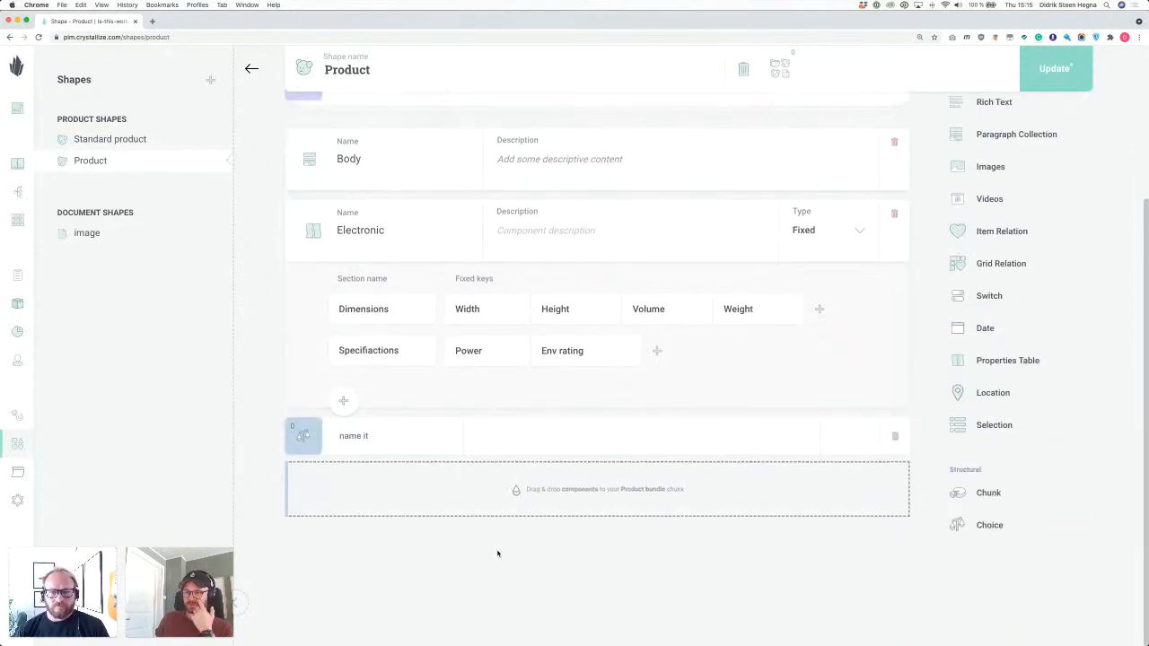
left_click(421, 437)
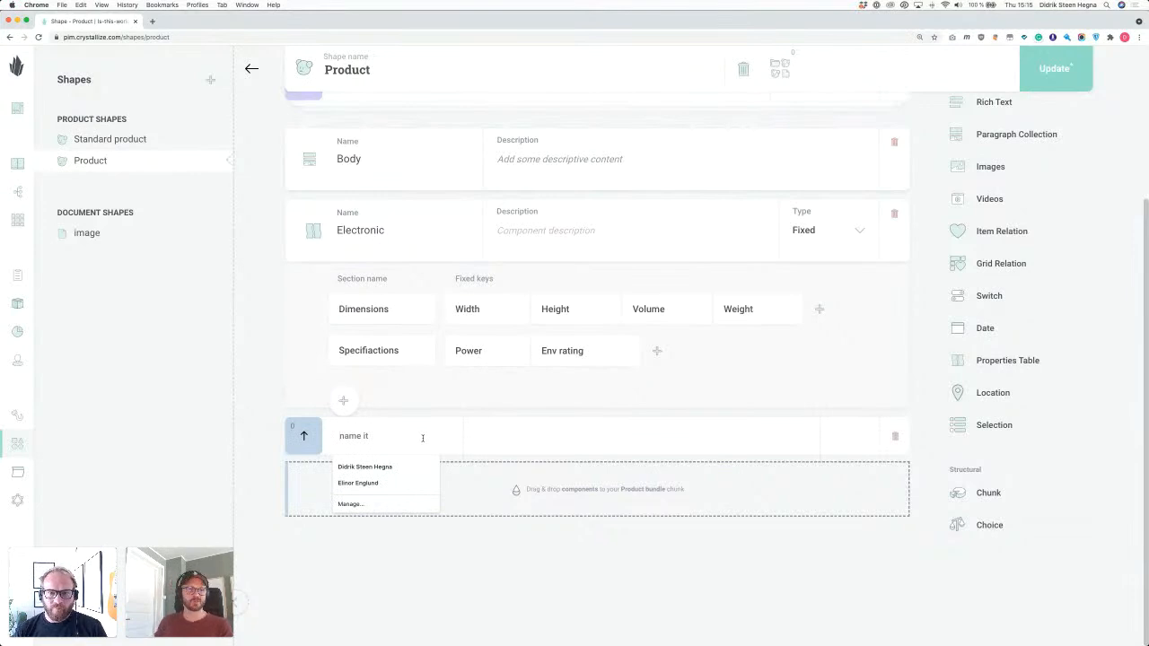
type("Product y")
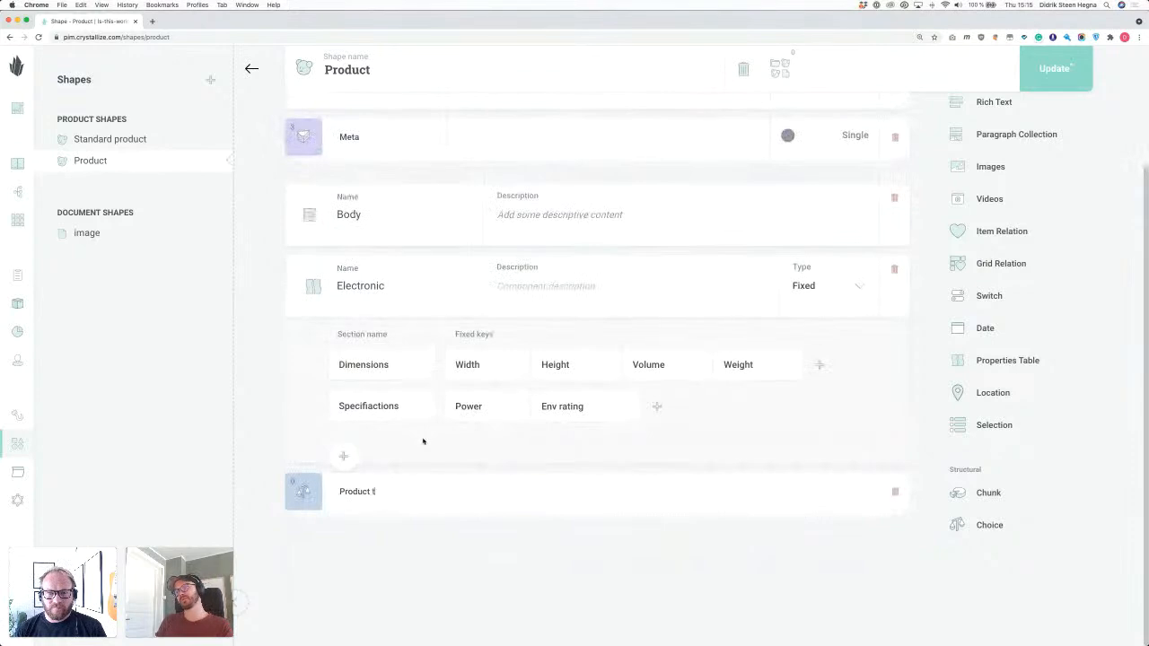
key("super+a")
type("Tyo")
key("BackSpace")
key("BackSpace")
type("ype")
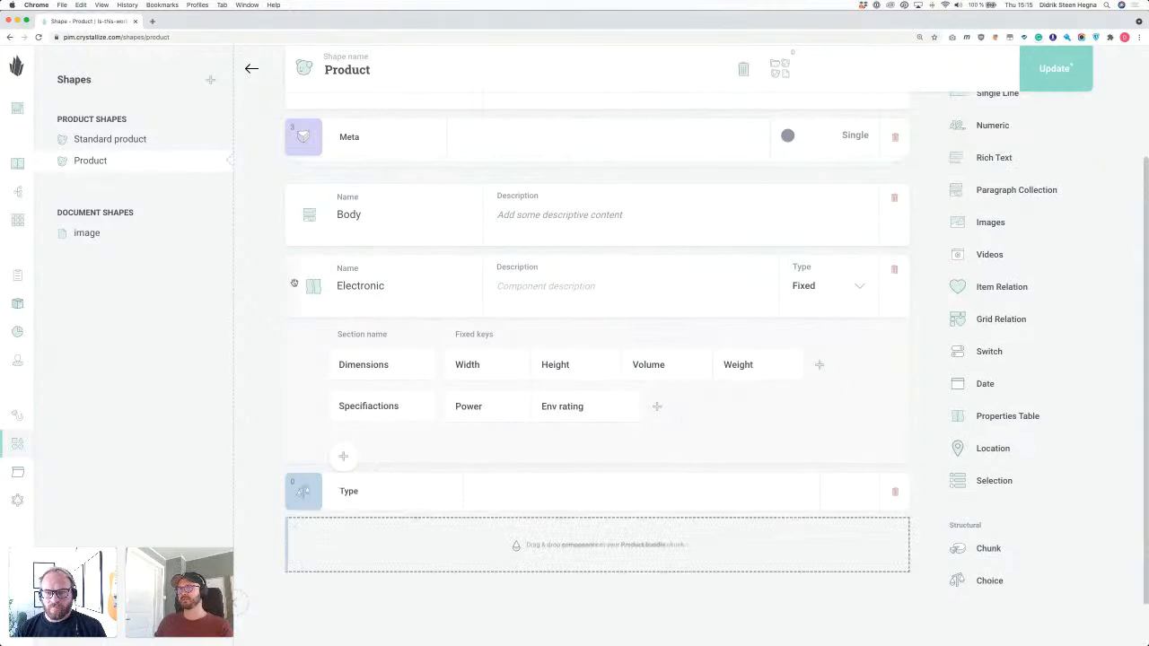
left_click_drag(299, 293, 367, 526)
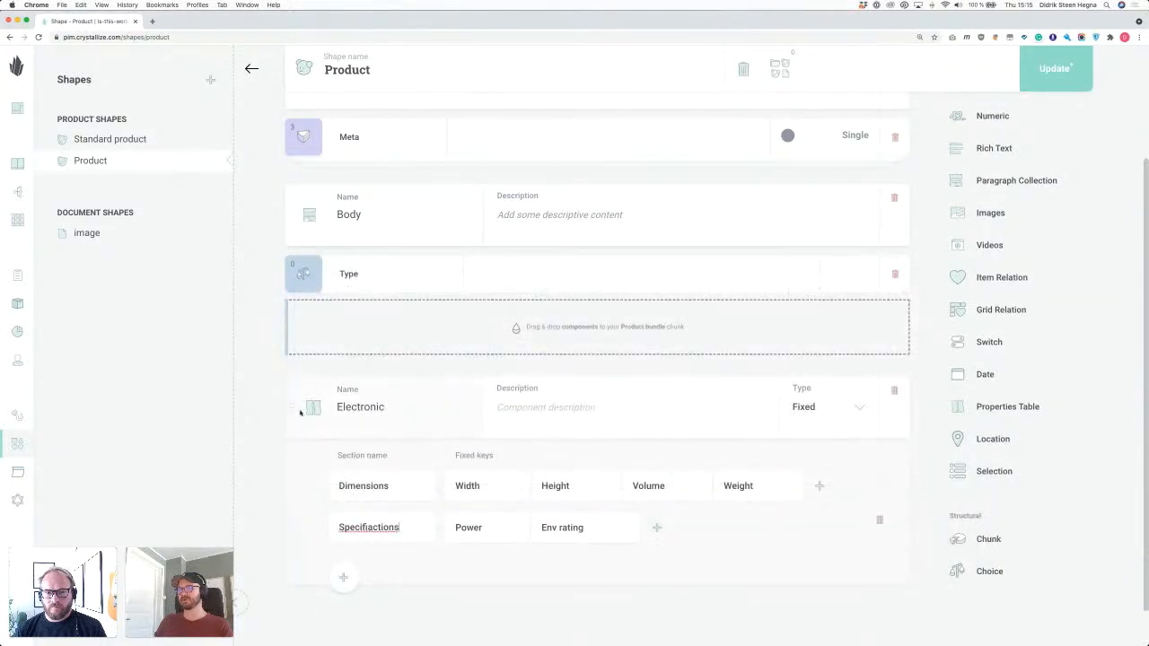
left_click_drag(297, 383, 303, 346)
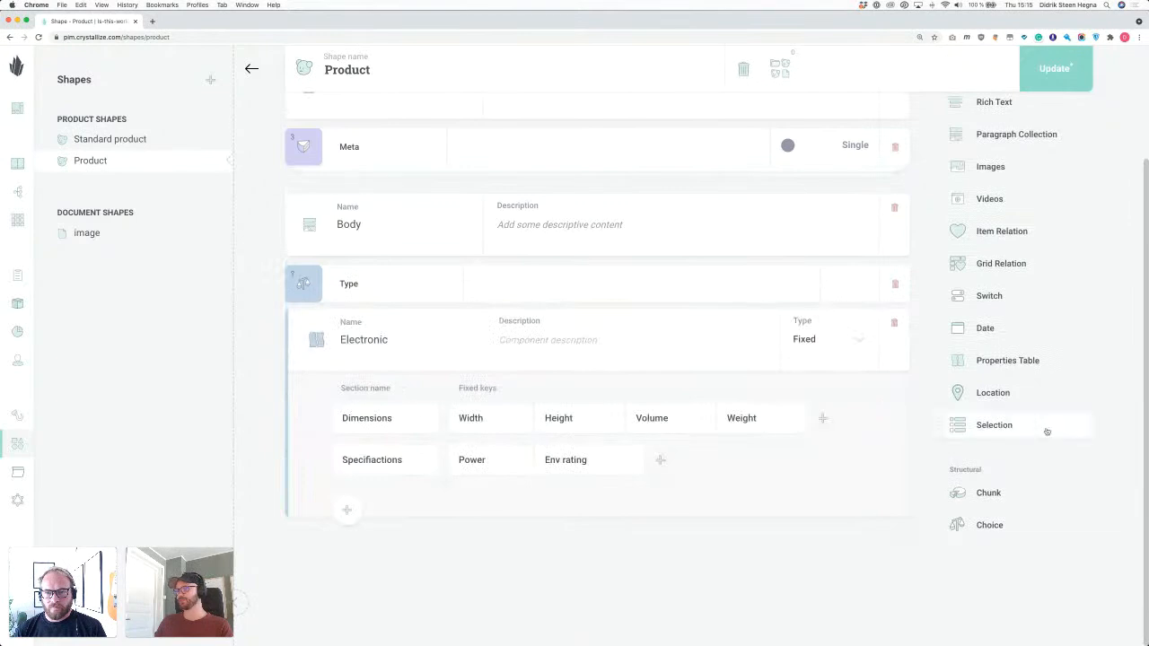
Add a Properties Table named "Stationery" below Electronic in the Type choice and set its type to Fixed.
left_click_drag(1008, 362, 535, 561)
left_click(381, 549)
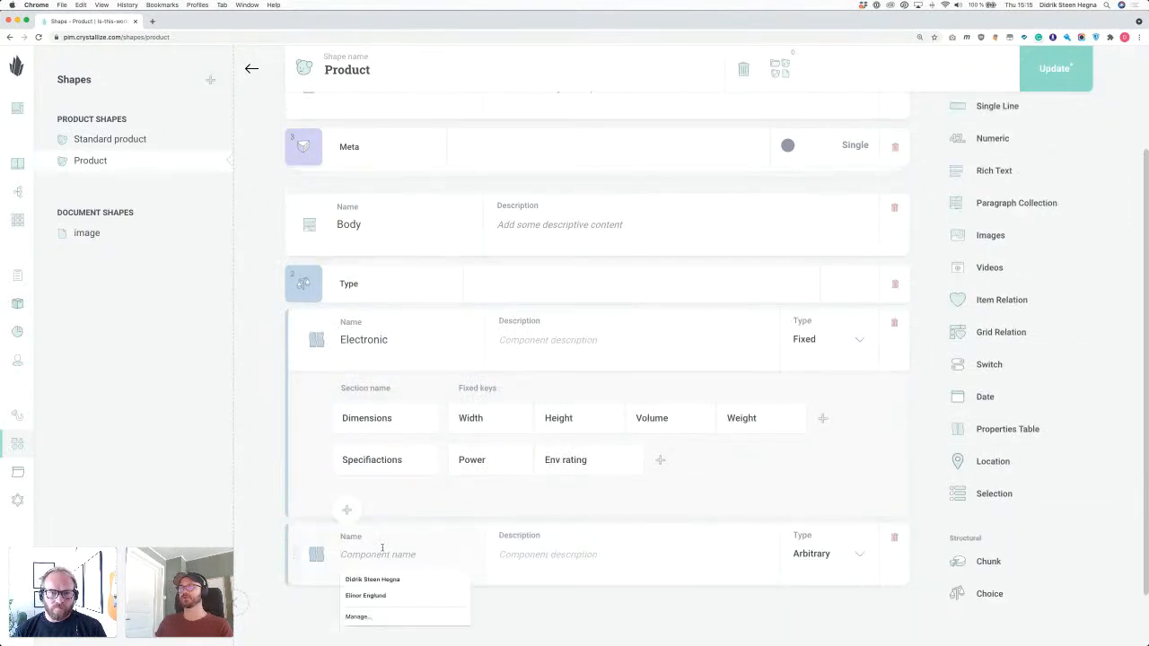
type("S")
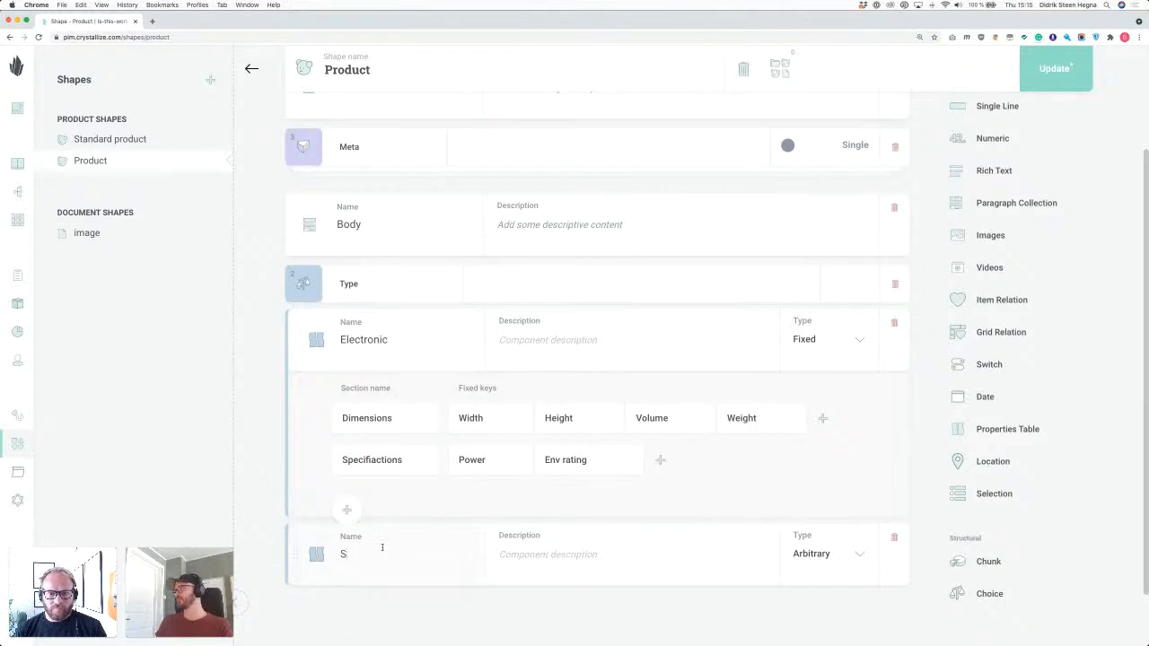
type("tationery")
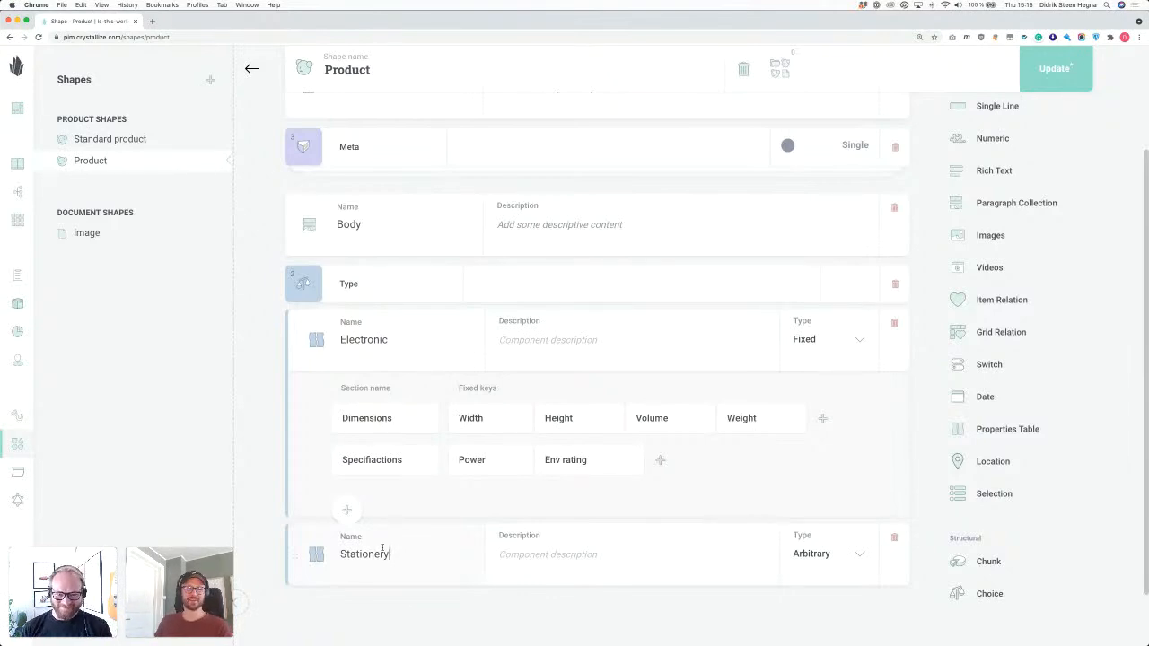
left_click(812, 556)
left_click(798, 612)
Name the Stationery table's first section "Material" and set its first fixed key to "Packaging".
scroll(539, 538, "down", 2)
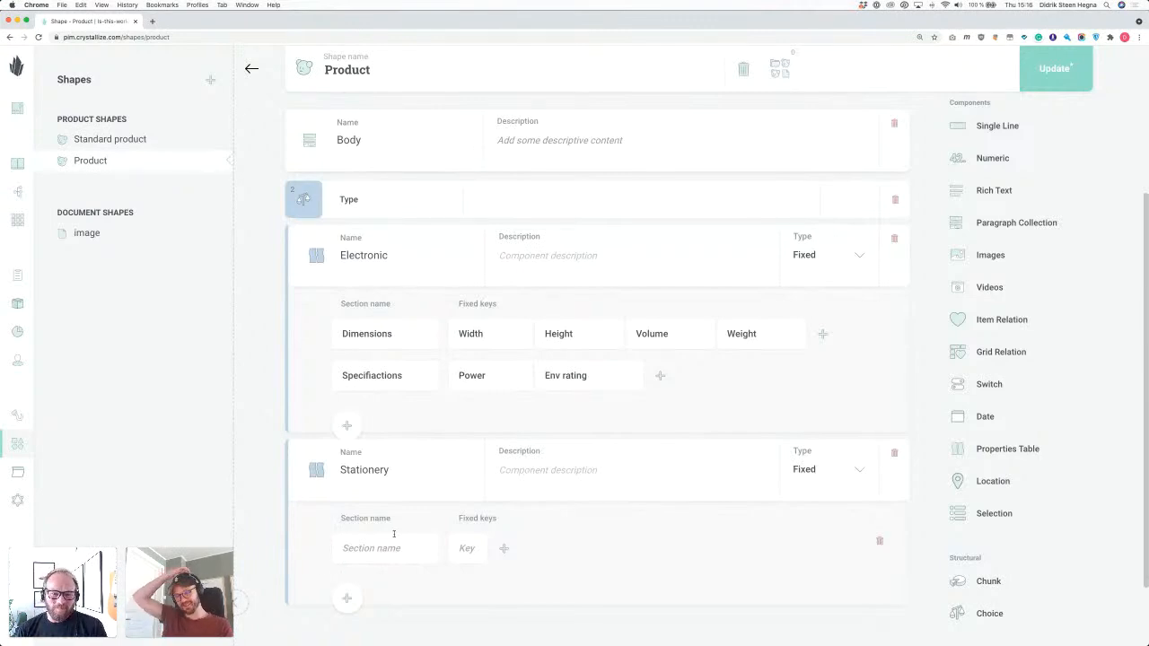
type("Materi")
key("super+a")
type("Material")
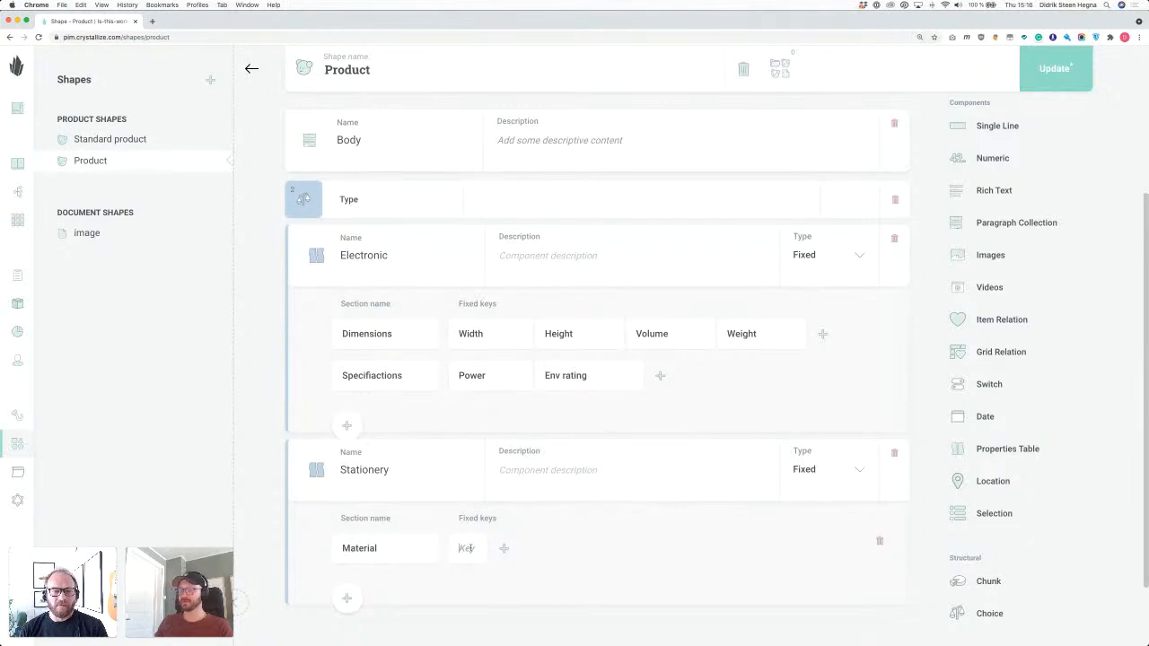
type("A")
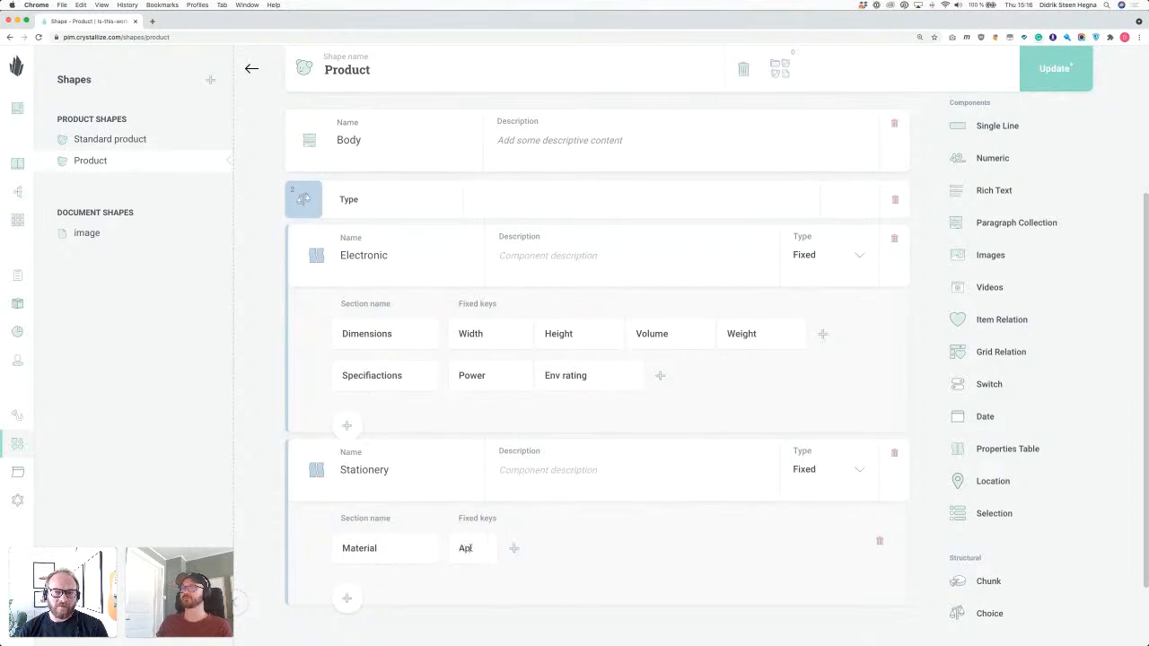
key("BackSpace")
type("packeging")
key("super+a")
type("APck")
key("BackSpace")
key("super+a")
type("Packaging")
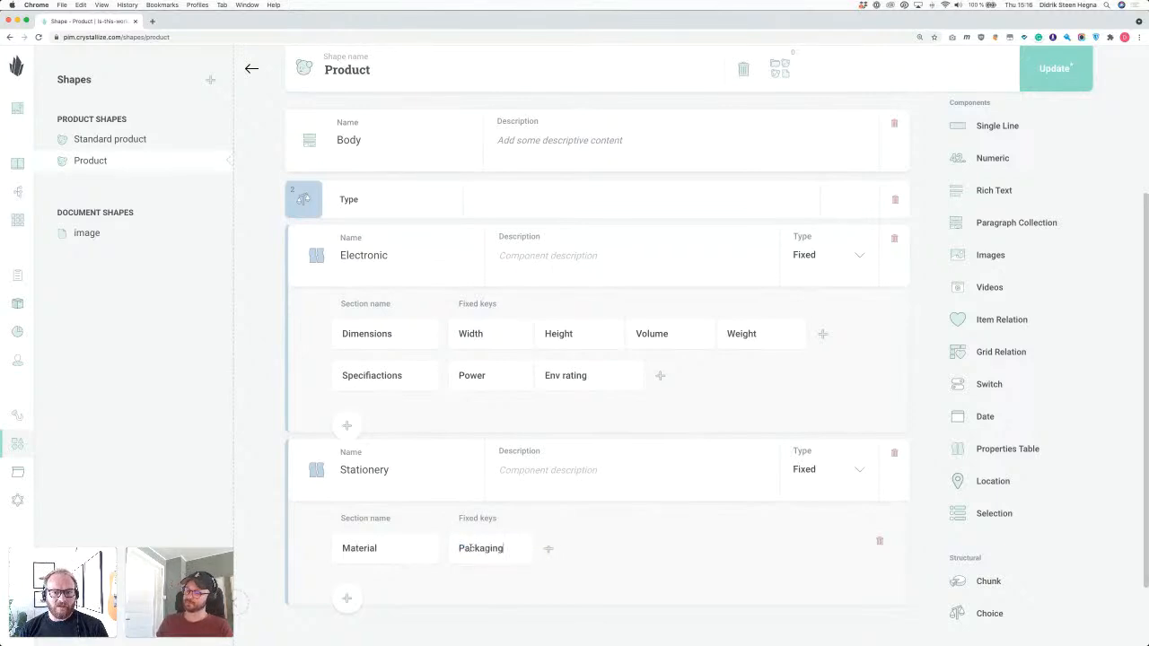
Add the fixed key "Core" to the Material section and discard the extra blank section in Stationery.
left_click(547, 548)
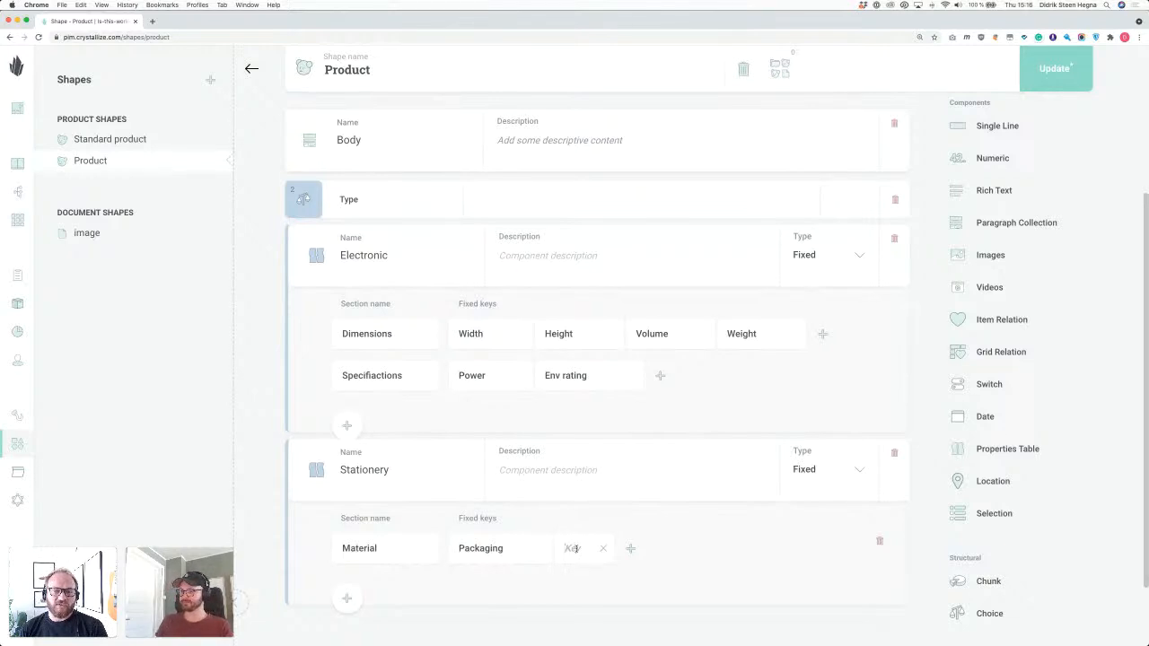
type("Core")
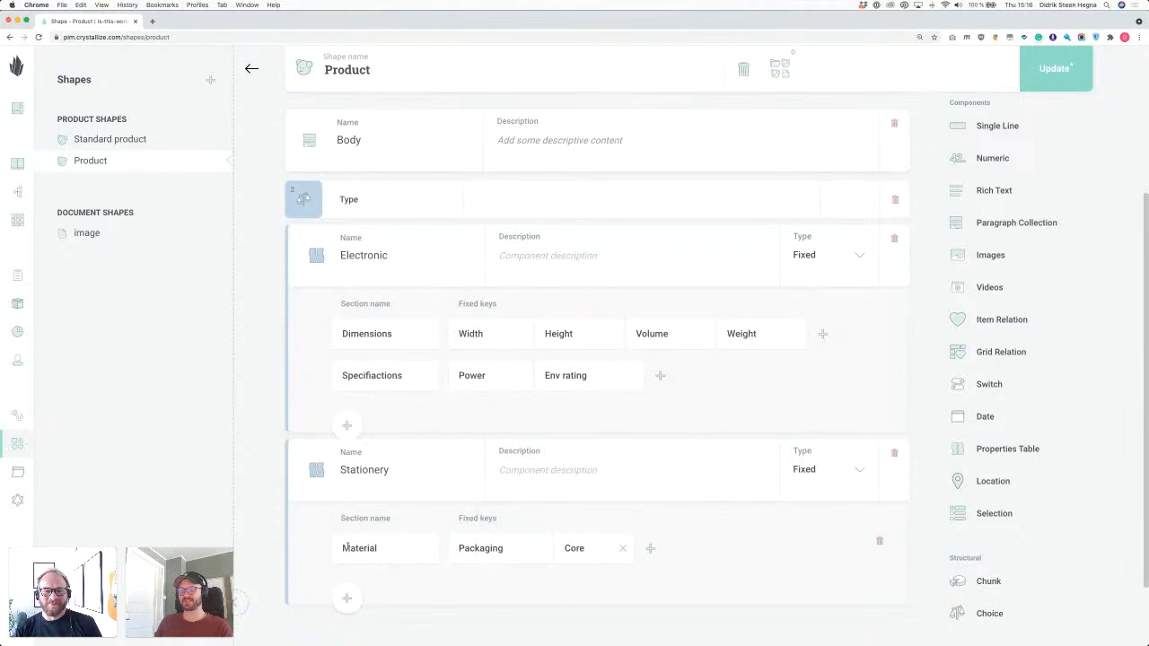
left_click(346, 598)
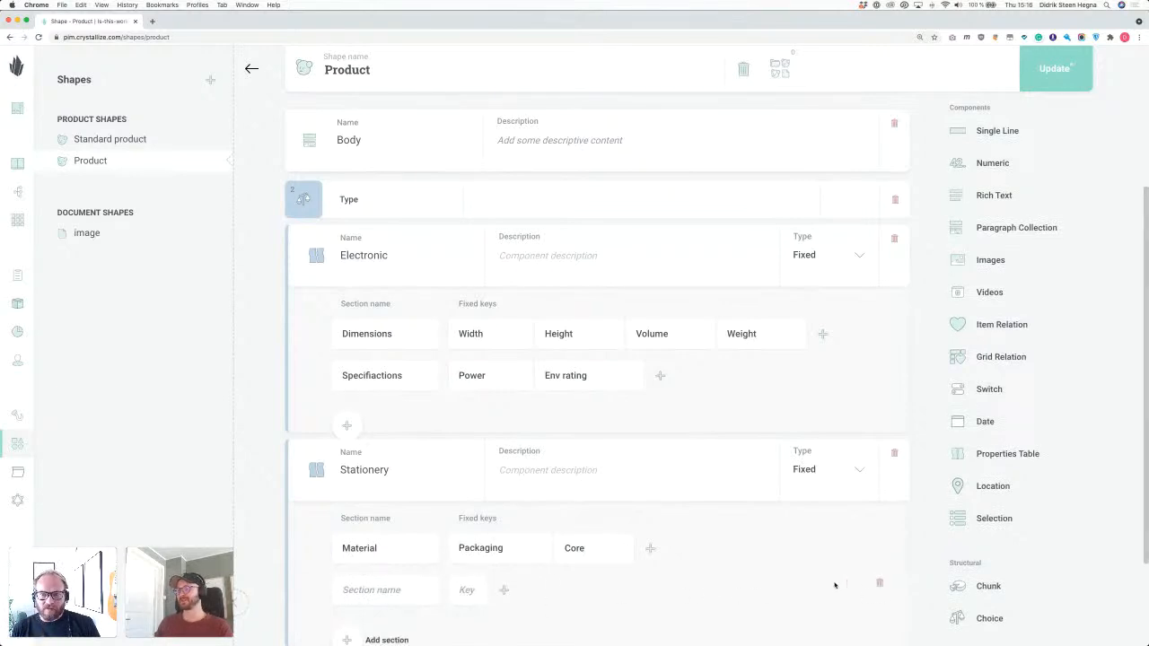
left_click(879, 584)
Review the Electronic and Stationery tables and collapse the Type choice.
scroll(640, 514, "down", 2)
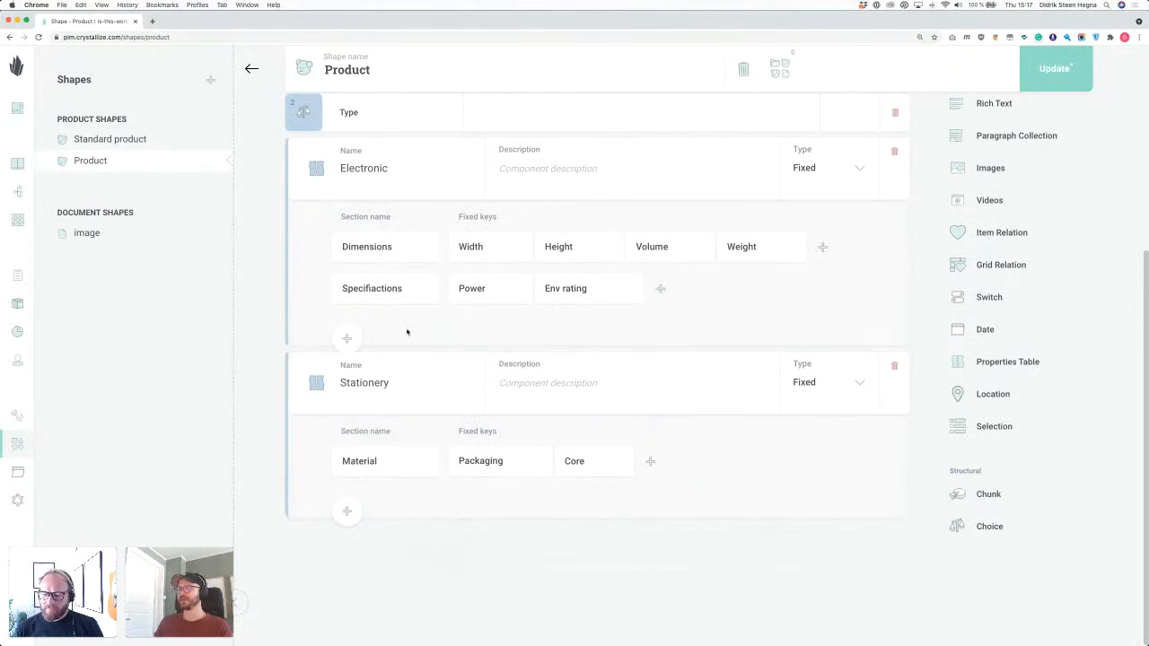
scroll(702, 422, "up", 2)
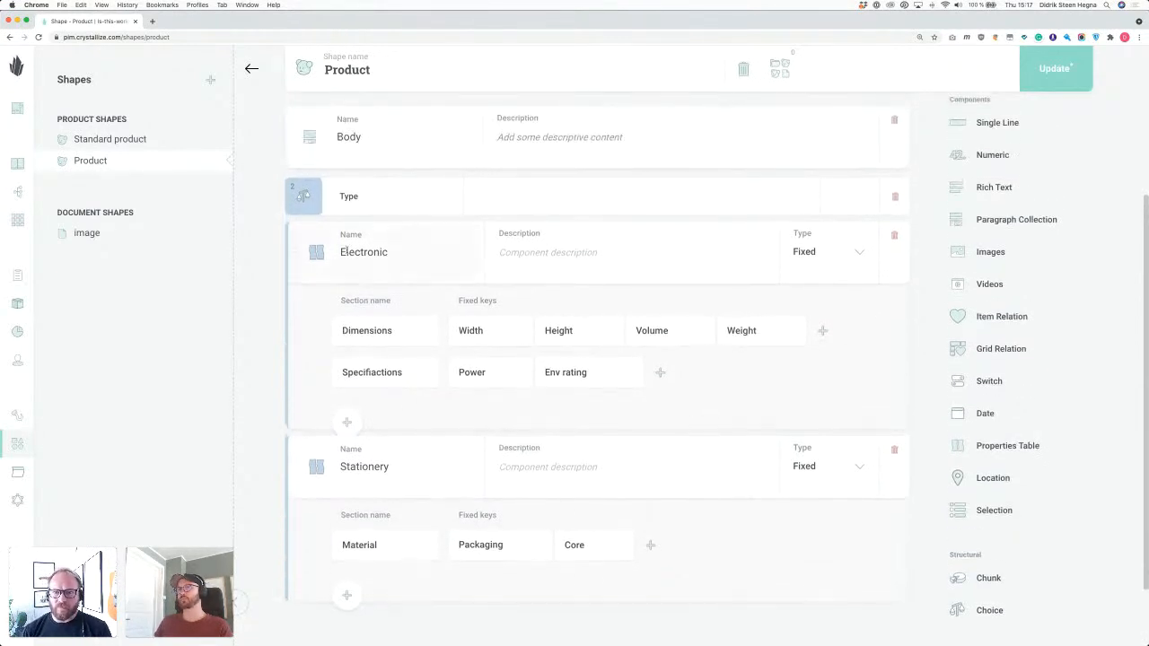
scroll(539, 438, "up", 2)
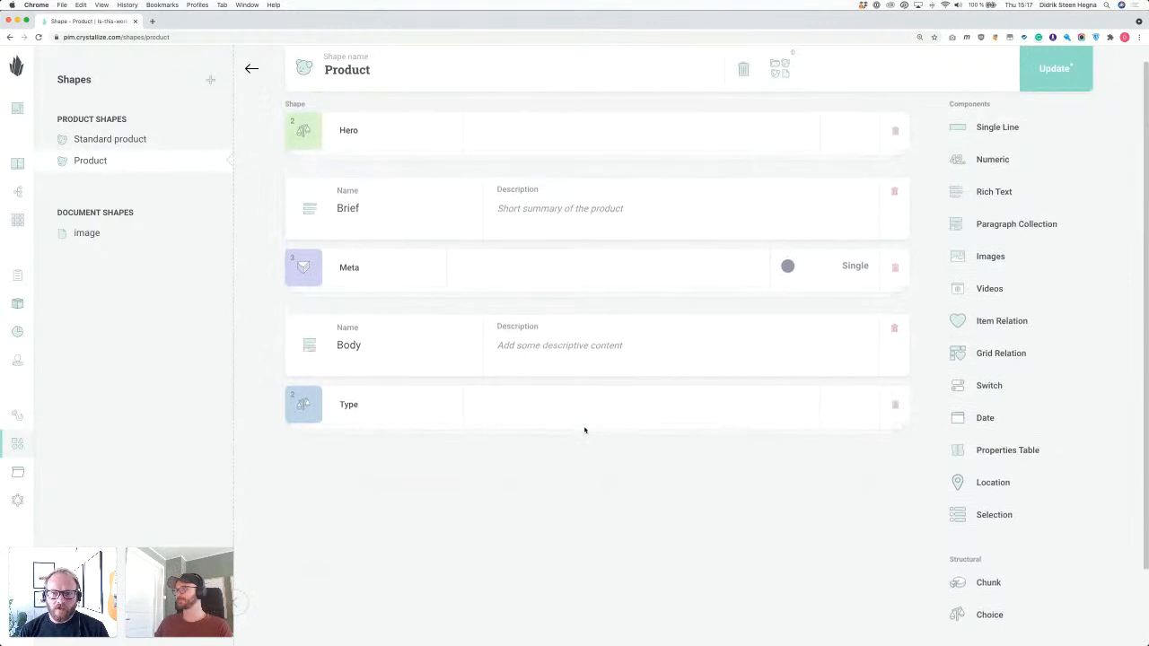
Add a Chunk named "Bundle" below the Type choice in the Product shape.
scroll(585, 430, "down", 1)
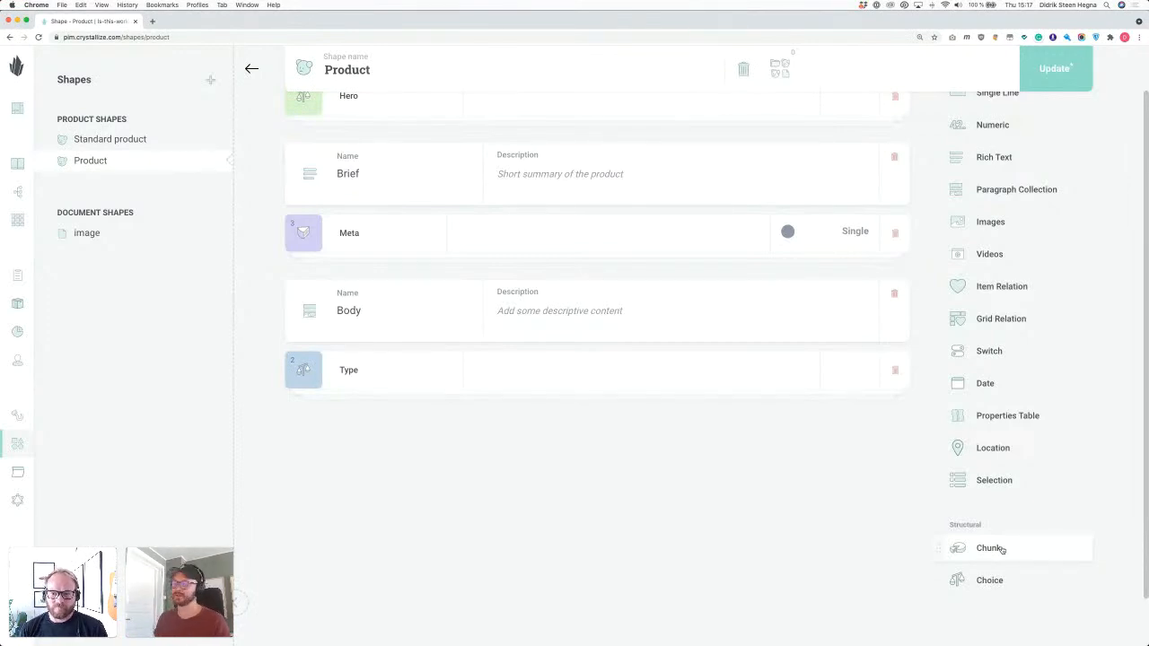
scroll(1002, 550, "down", 1)
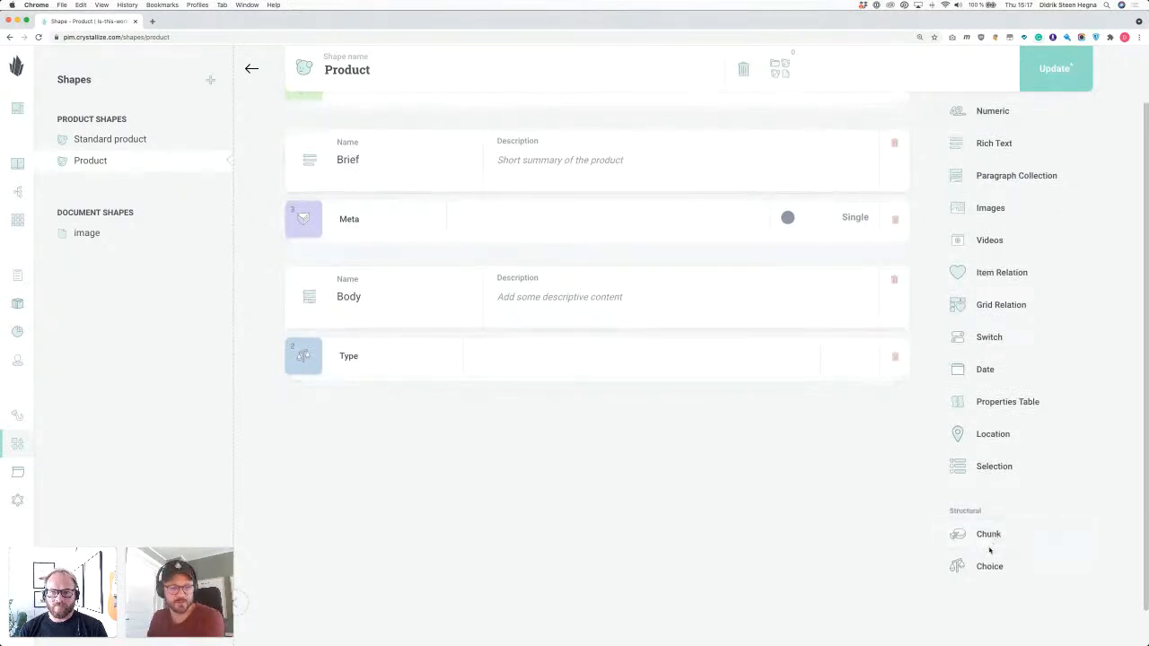
left_click_drag(990, 546, 526, 501)
left_click(343, 423)
type("Bundle")
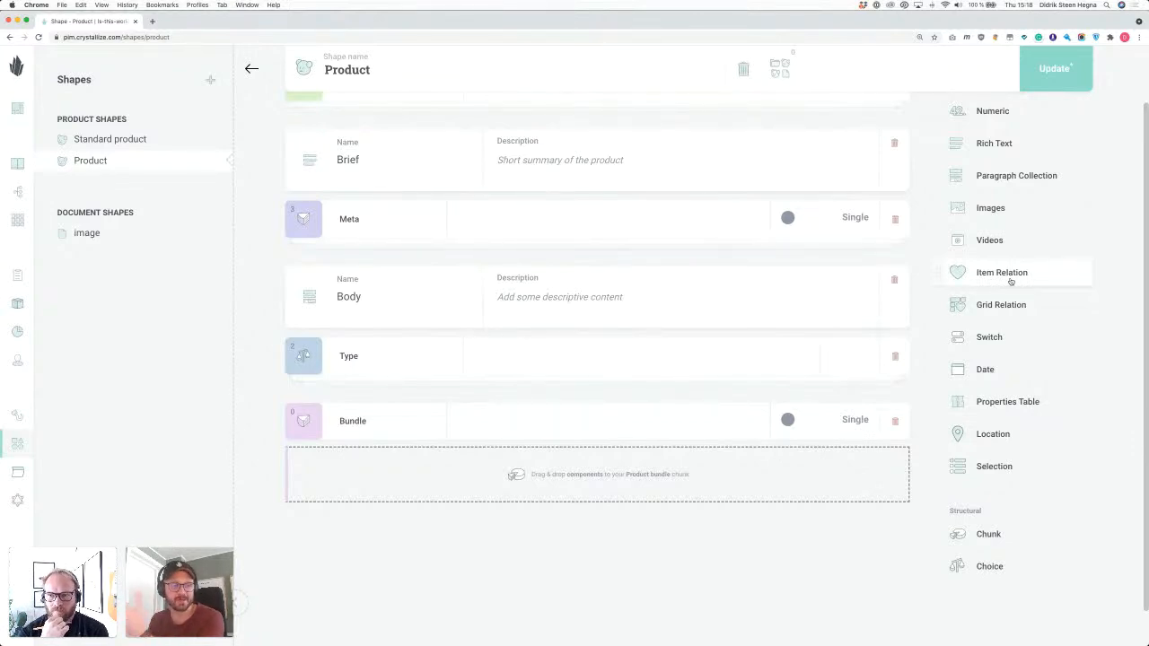
Add an Item Relation named "Product" inside the Bundle chunk.
left_click_drag(1009, 281, 377, 474)
left_click(368, 470)
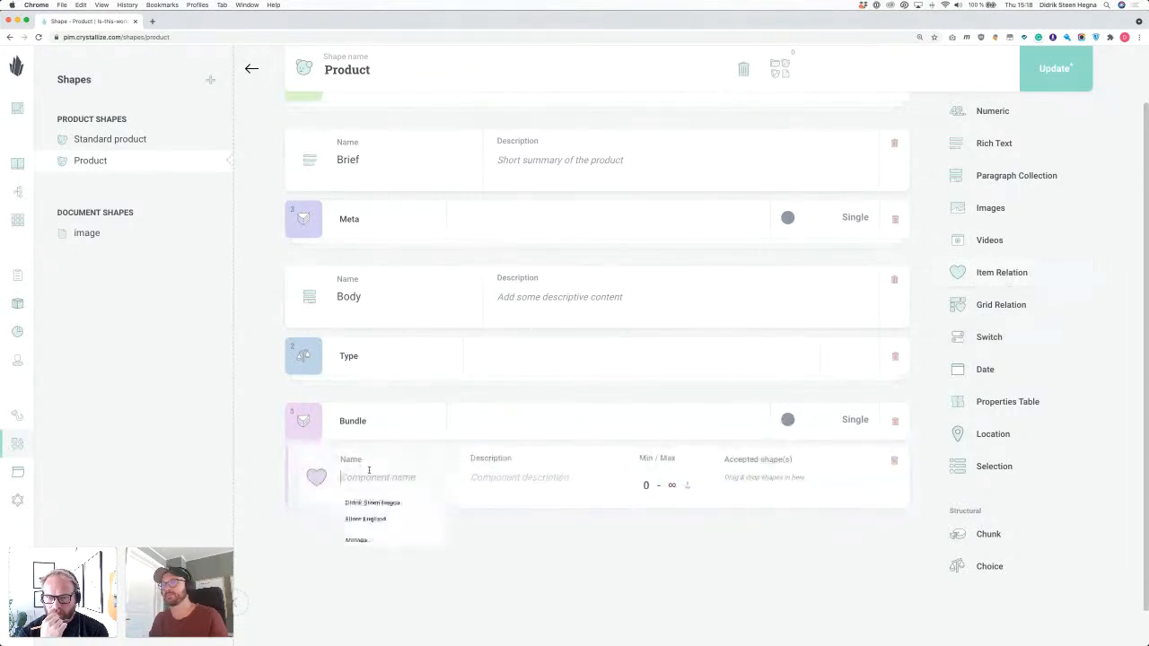
type("Produ")
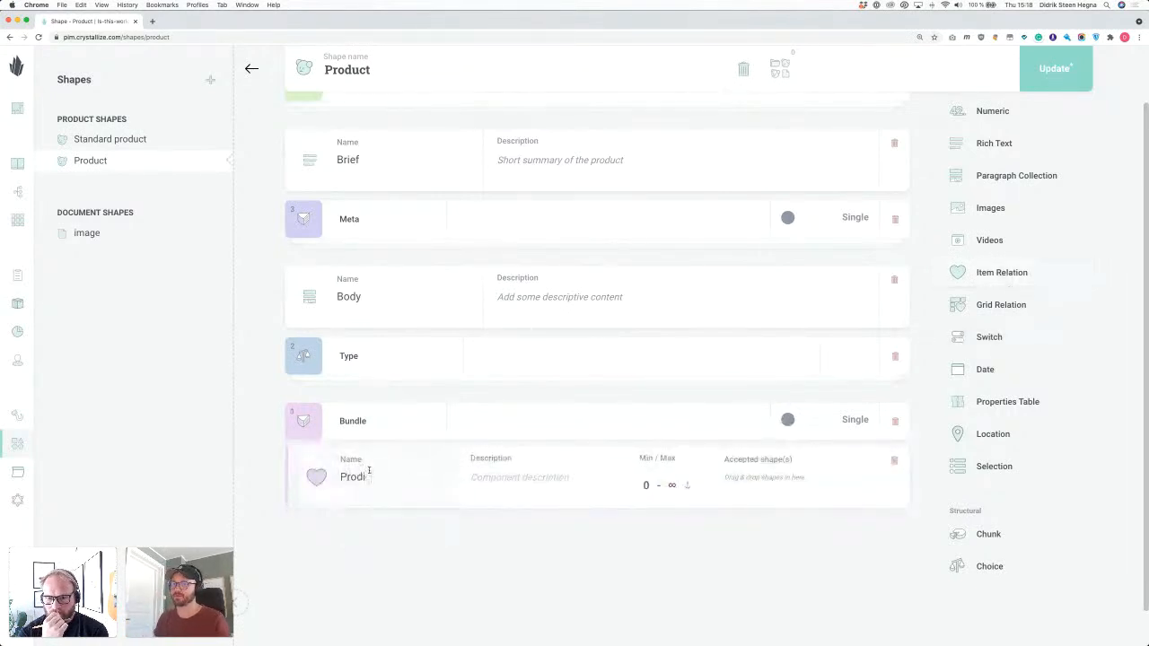
type("ct")
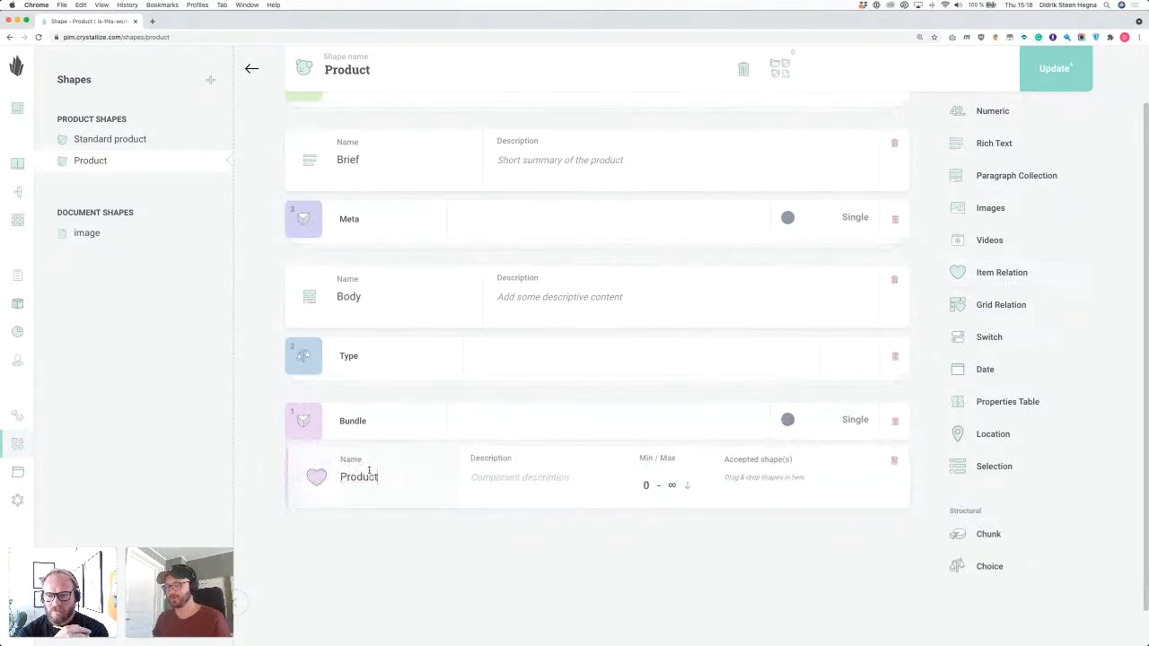
Make the Bundle chunk repeatable and set its Product relation to a minimum of 1 and a maximum of 1.
scroll(562, 547, "down", 1)
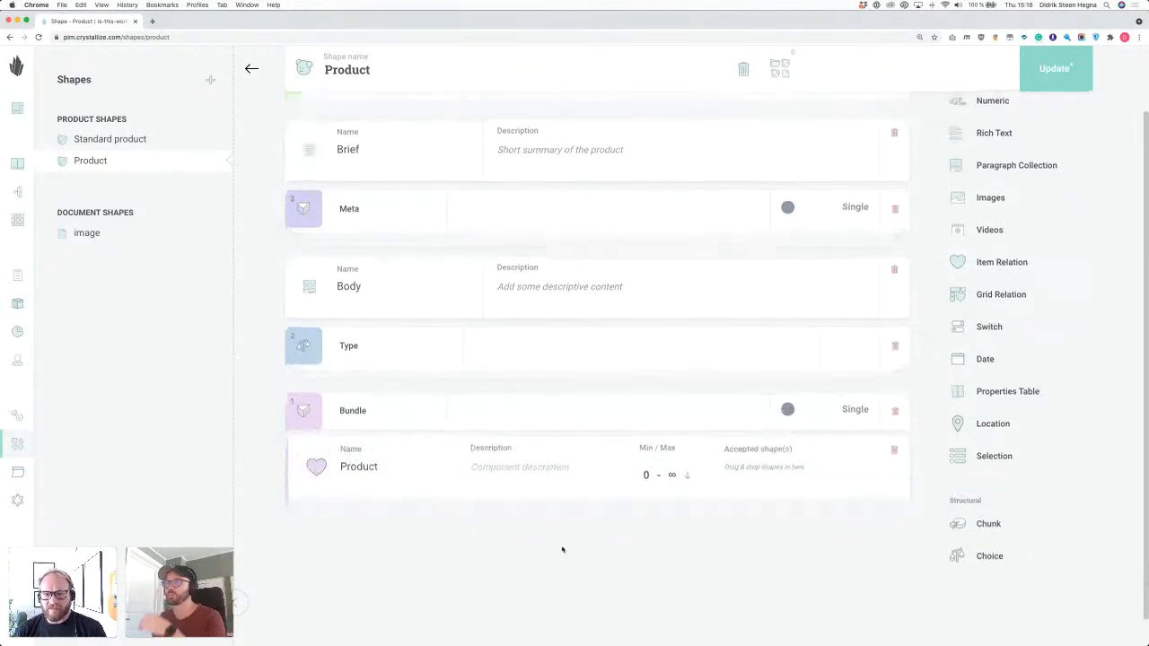
scroll(562, 548, "down", 3)
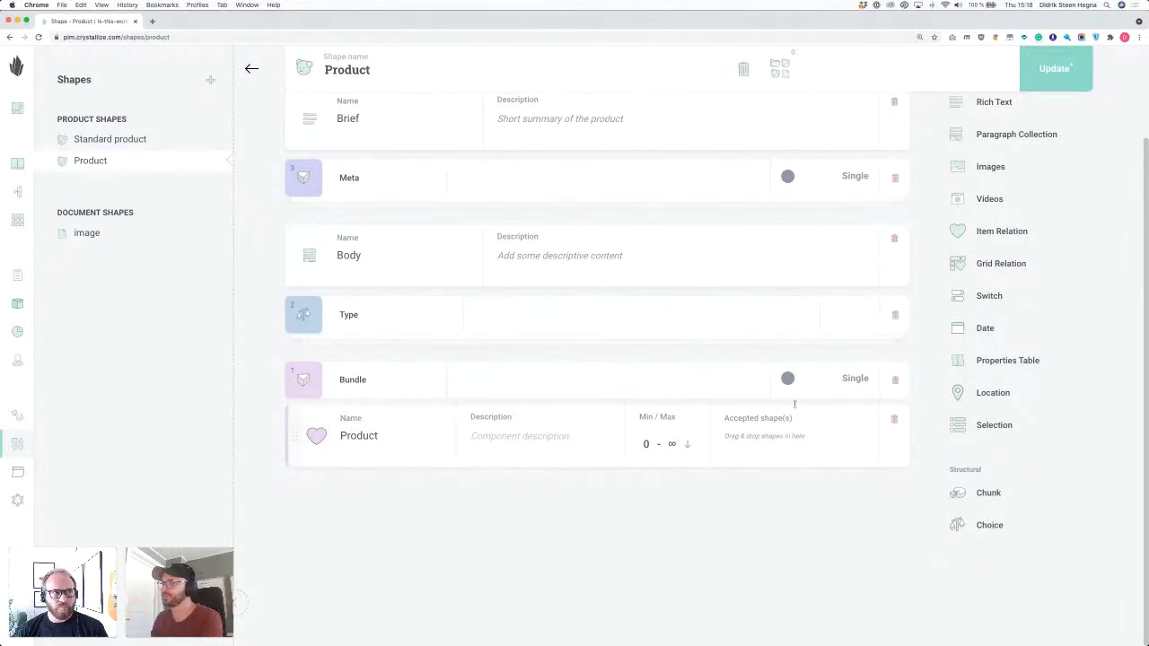
left_click(817, 385)
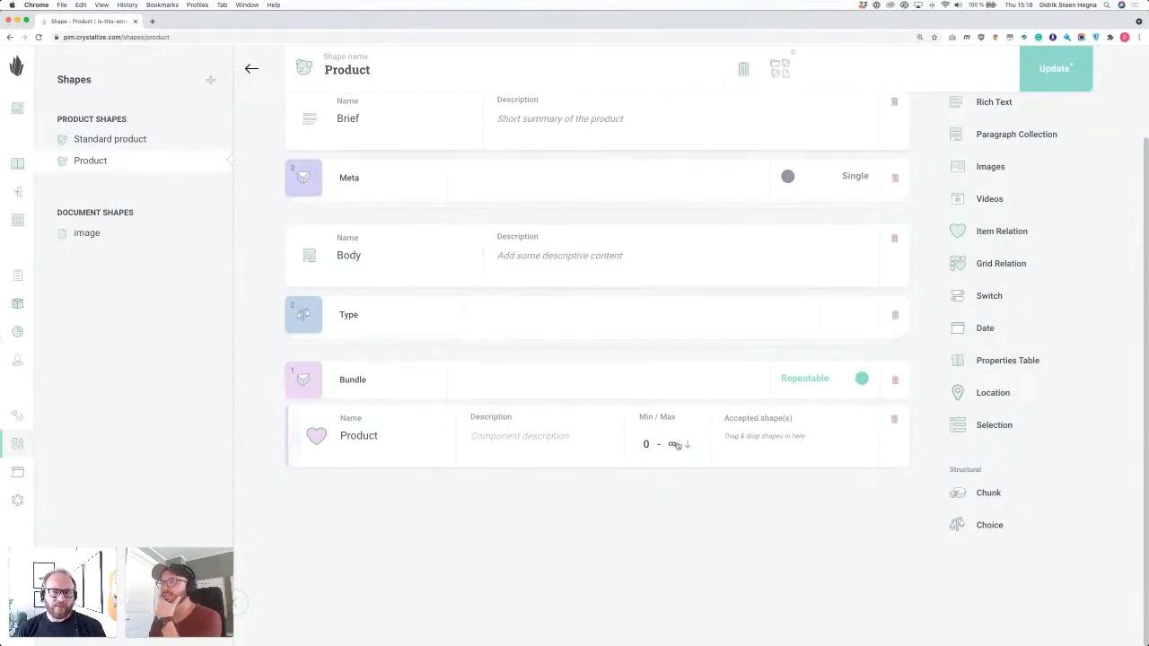
left_click(675, 443)
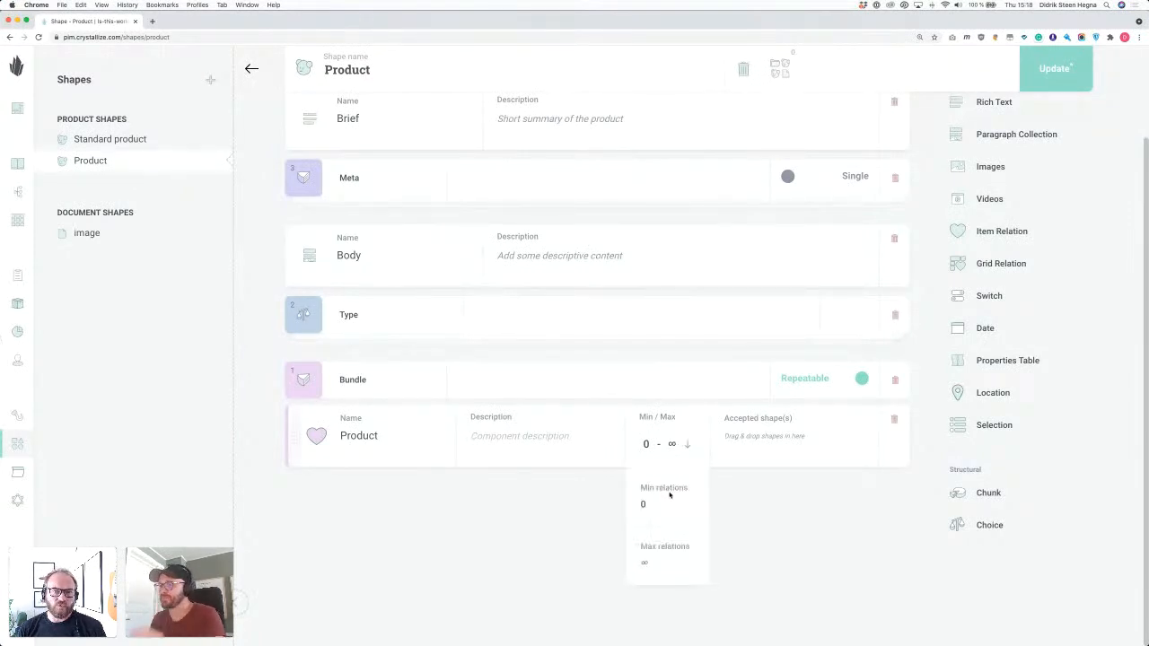
type("1")
left_click(662, 559)
type("1")
left_click(800, 528)
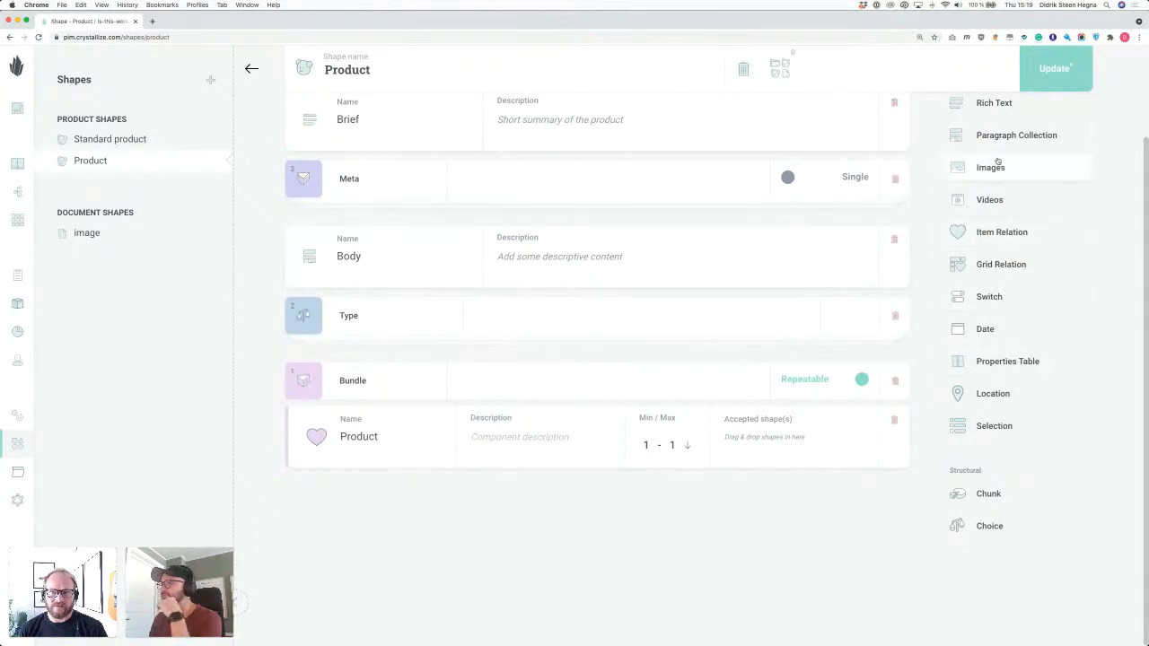
Add a Numeric component with the unit "Qty" below the Product relation in the Bundle chunk.
scroll(995, 135, "up", 3)
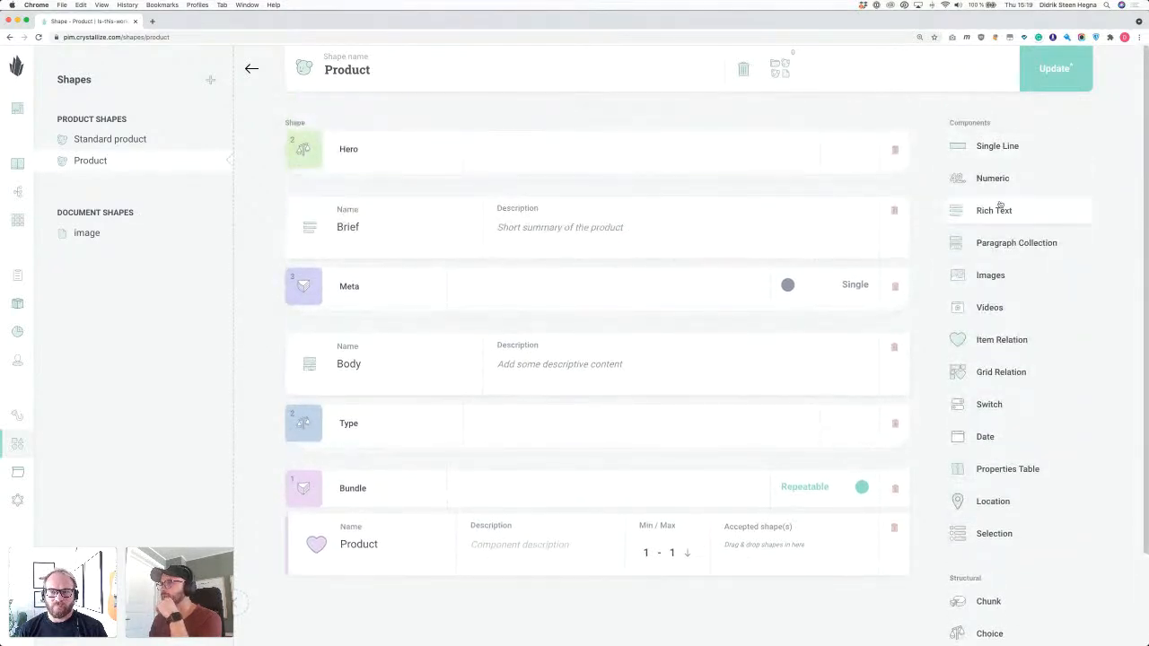
left_click_drag(996, 182, 498, 567)
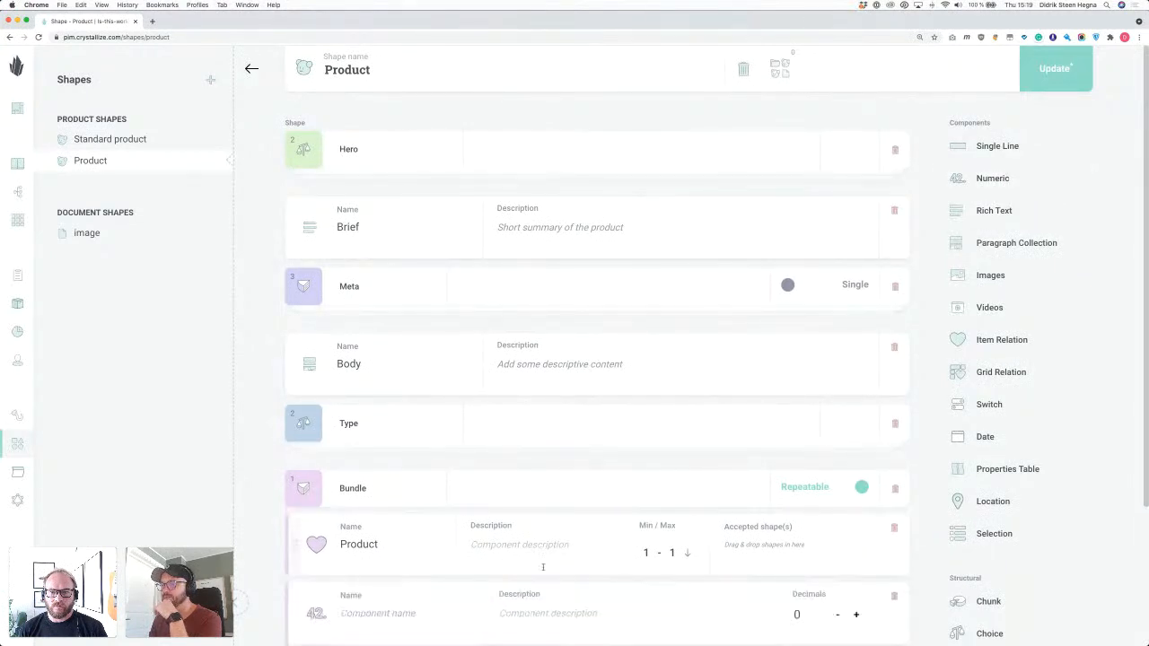
scroll(615, 571, "down", 4)
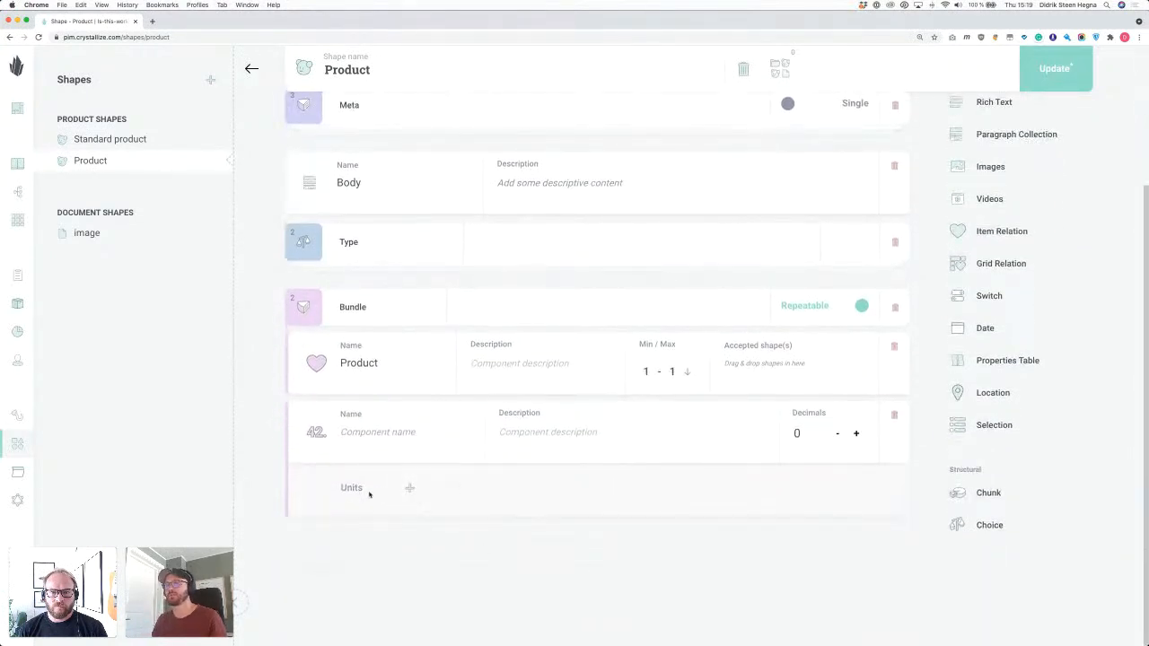
left_click(408, 488)
type("Qty")
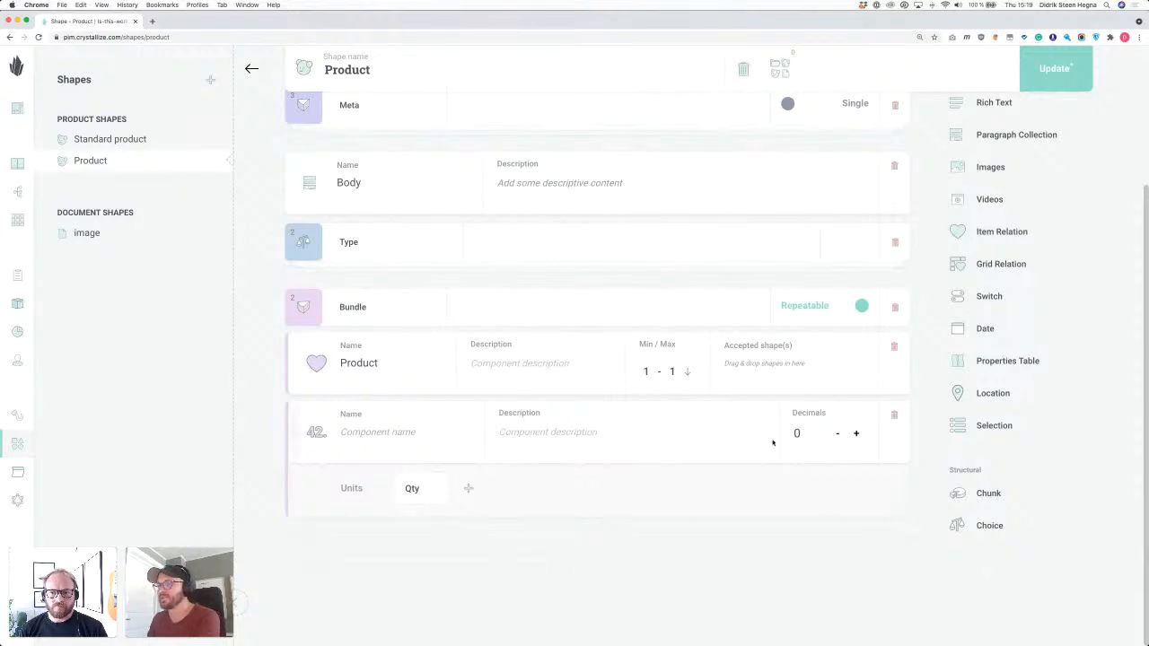
Name the numeric component "Count" and set the Product shape as the accepted shape of the bundle's Product relation.
left_click(408, 422)
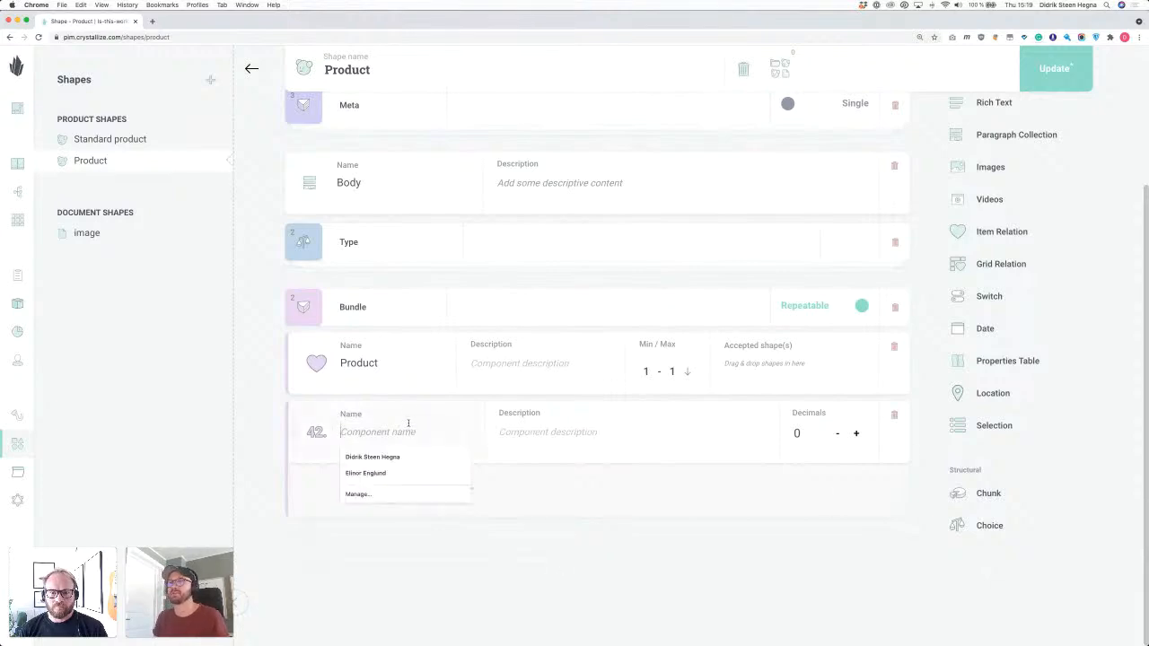
type("C")
key("BackSpace")
type("Count")
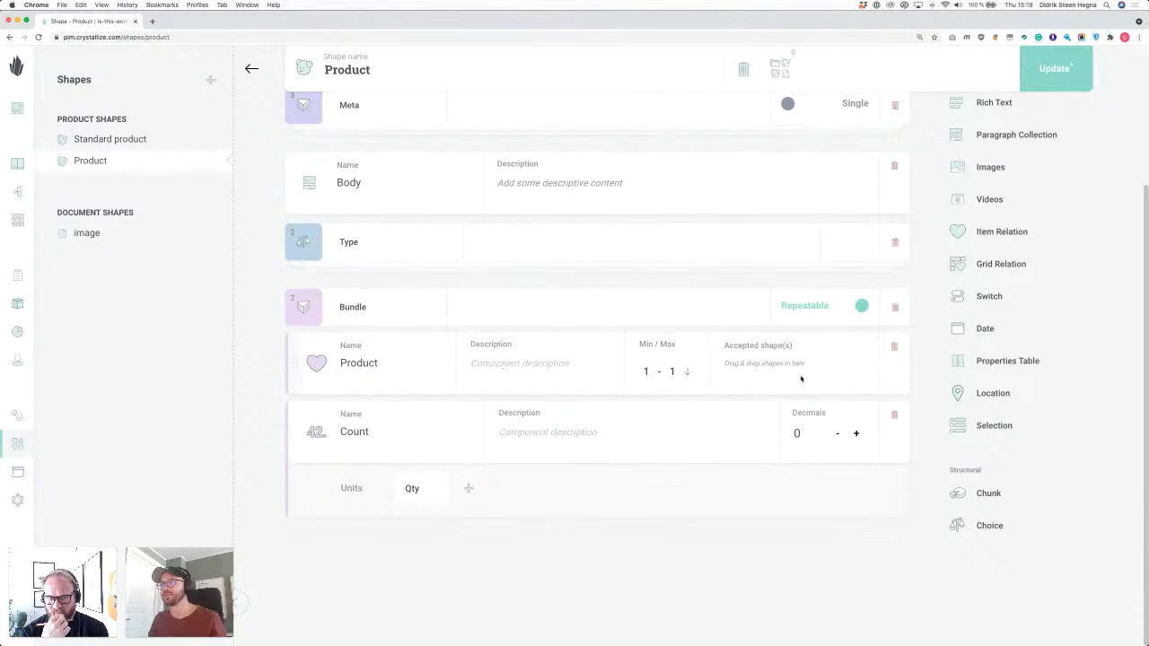
left_click_drag(89, 160, 761, 366)
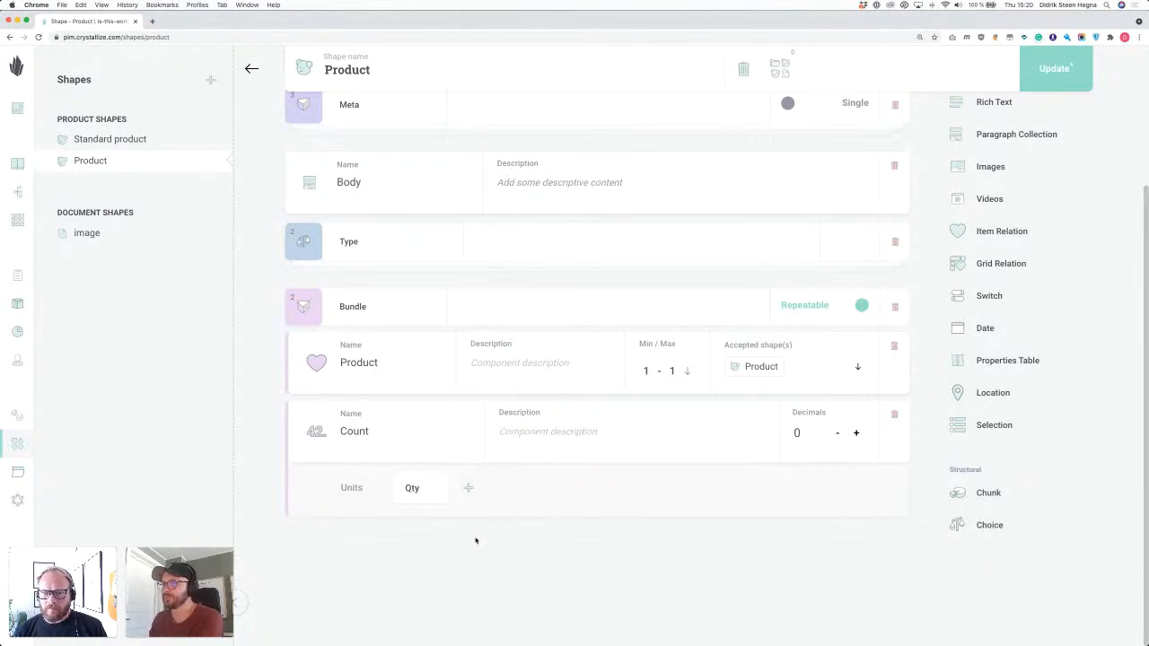
Collapse the Bundle chunk and save the updated Product shape.
scroll(476, 540, "up", 1)
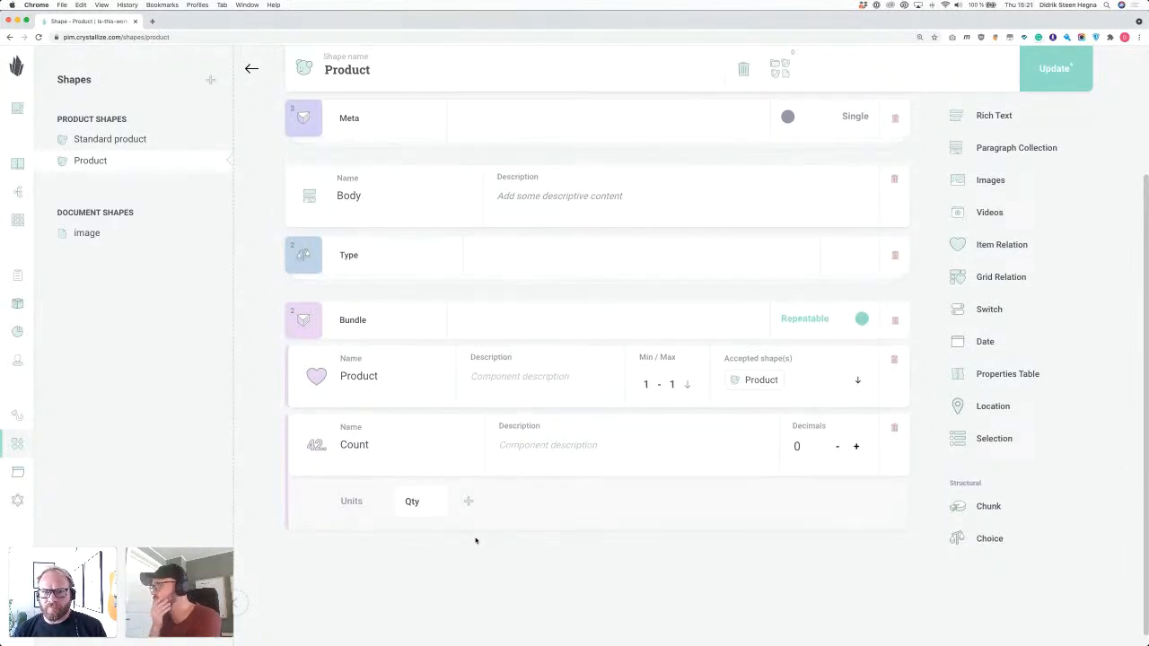
scroll(458, 527, "up", 1)
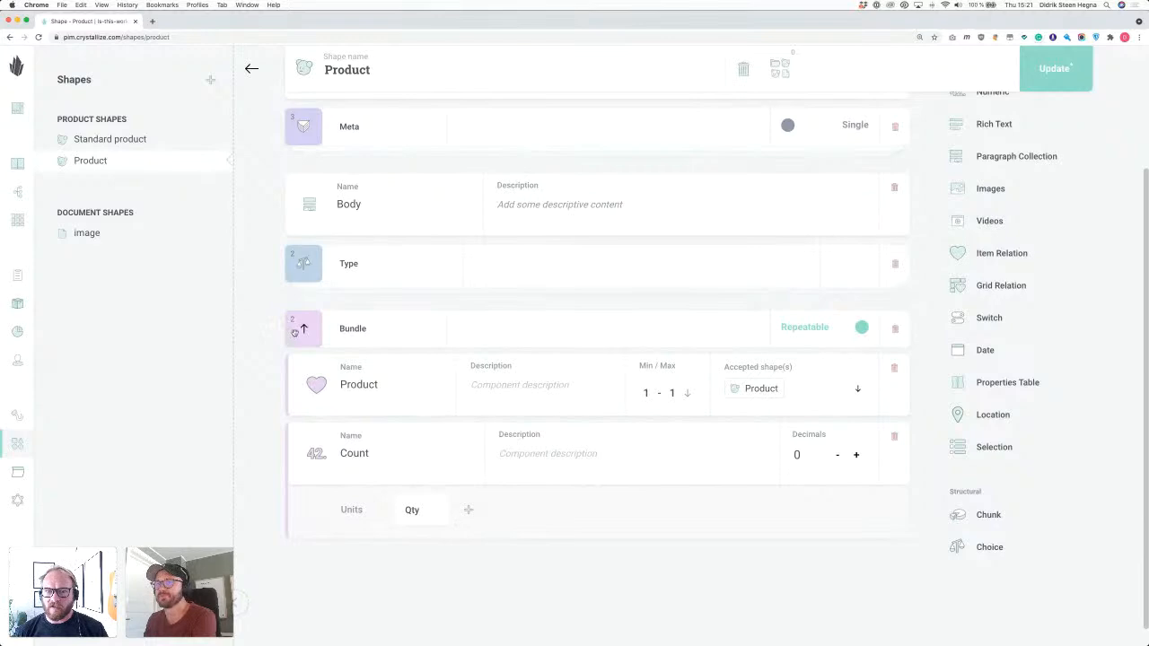
scroll(295, 332, "up", 3)
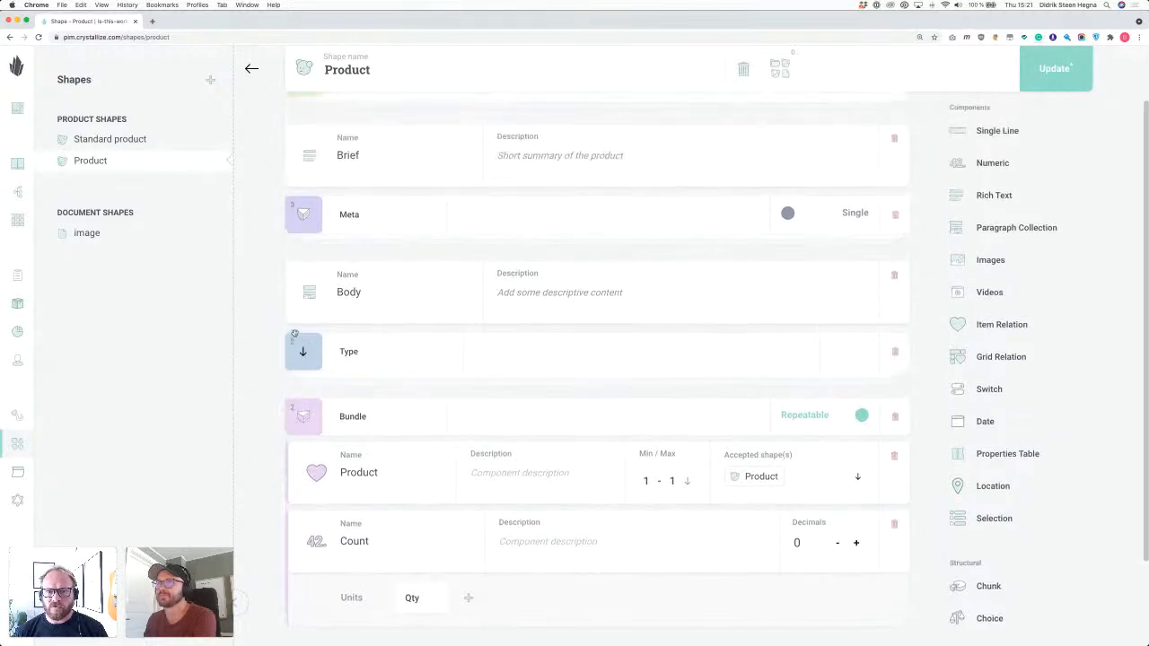
left_click(301, 389)
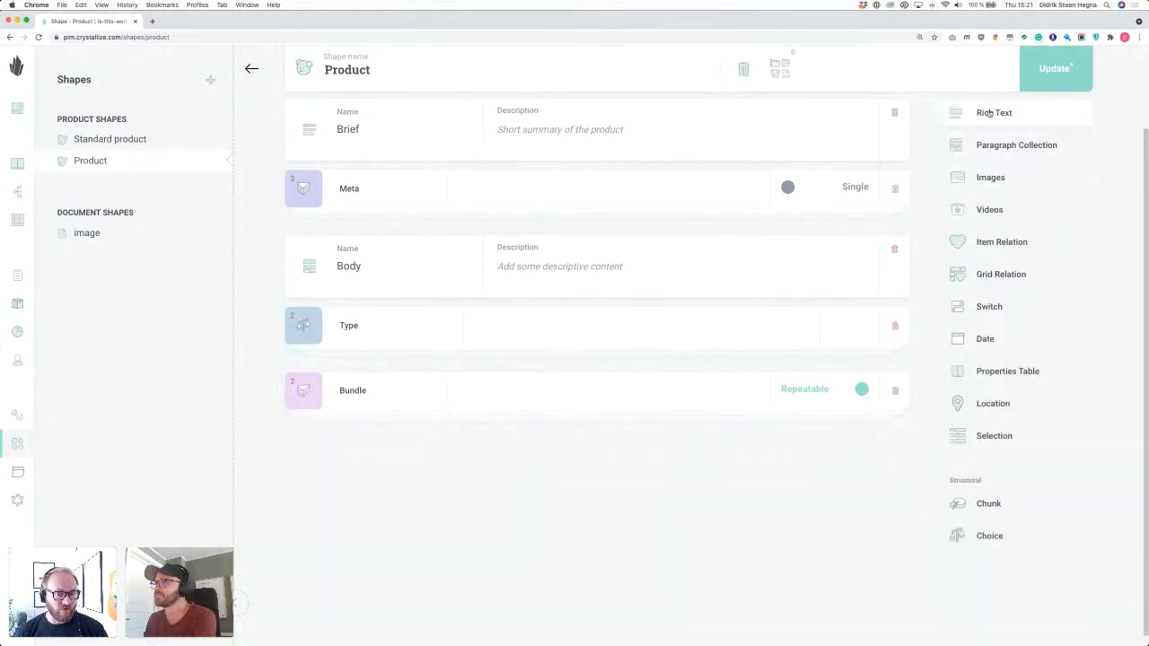
left_click(1044, 69)
left_click(736, 388)
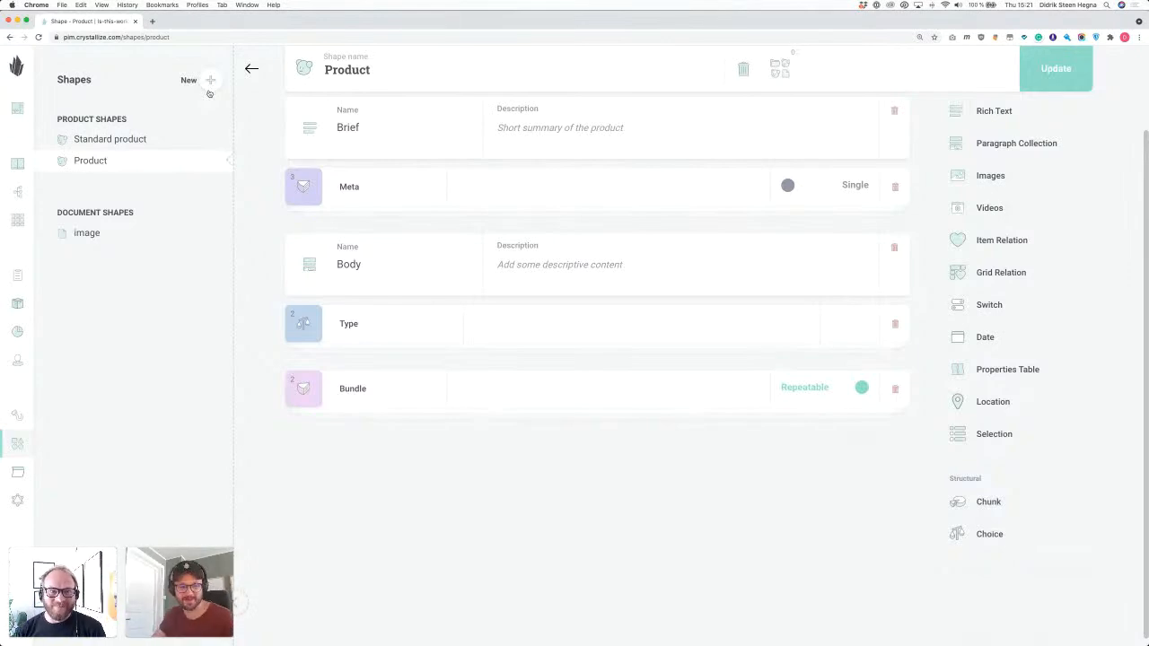
Create a new folder shape named "Folder" without components and save it.
left_click(210, 81)
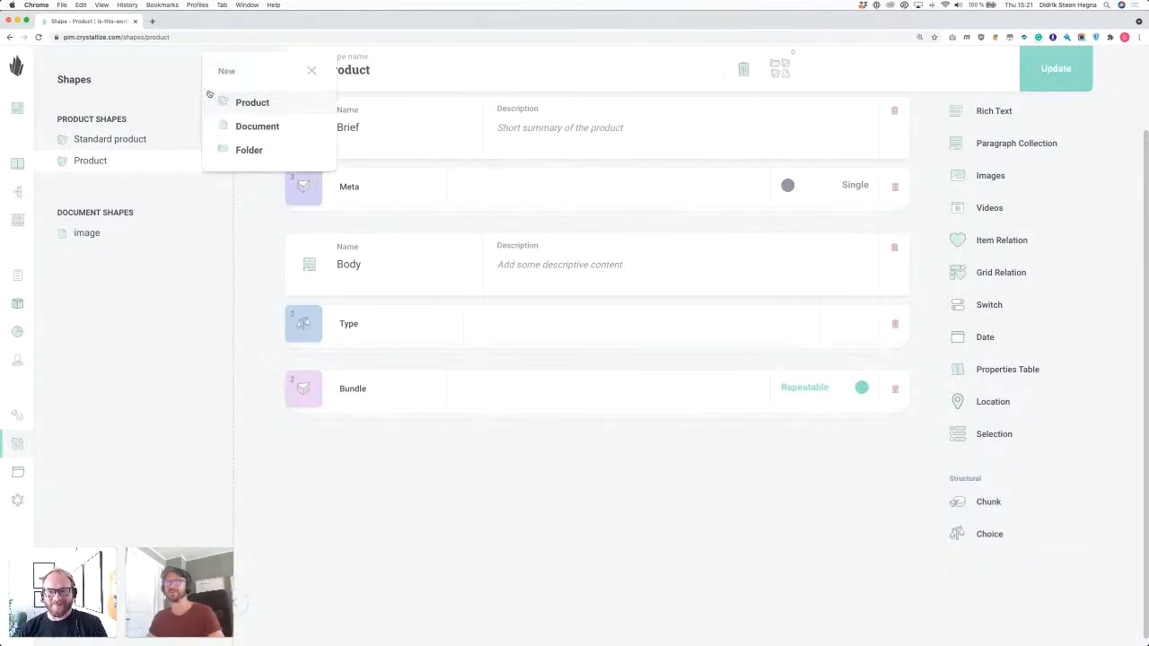
left_click(248, 149)
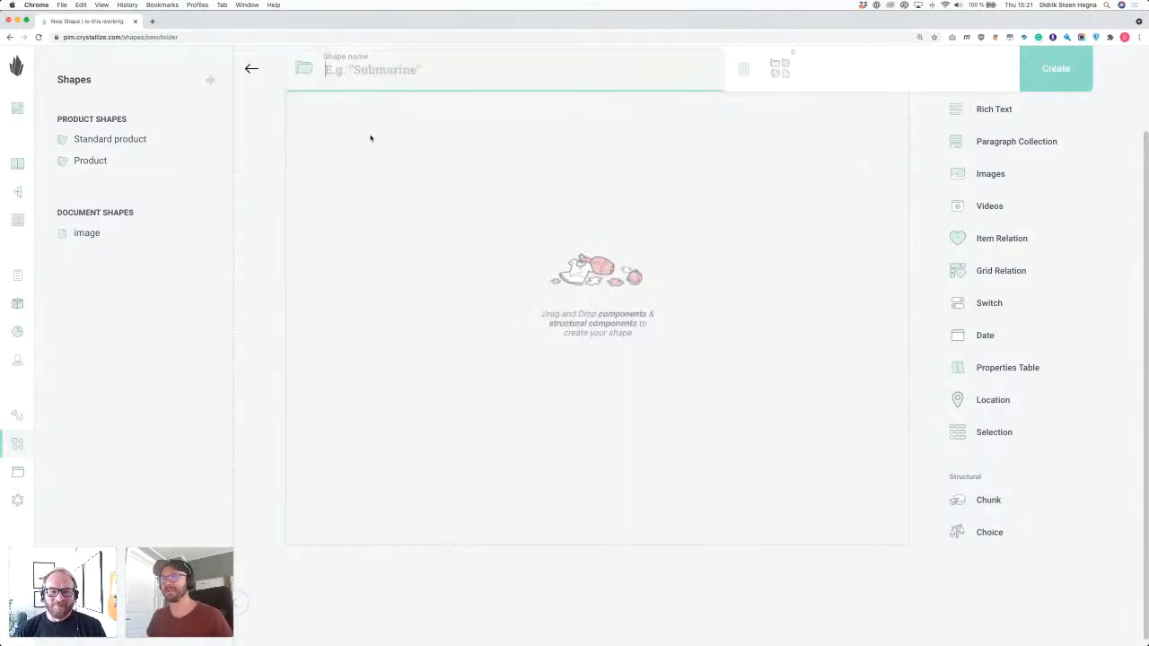
type("Folder")
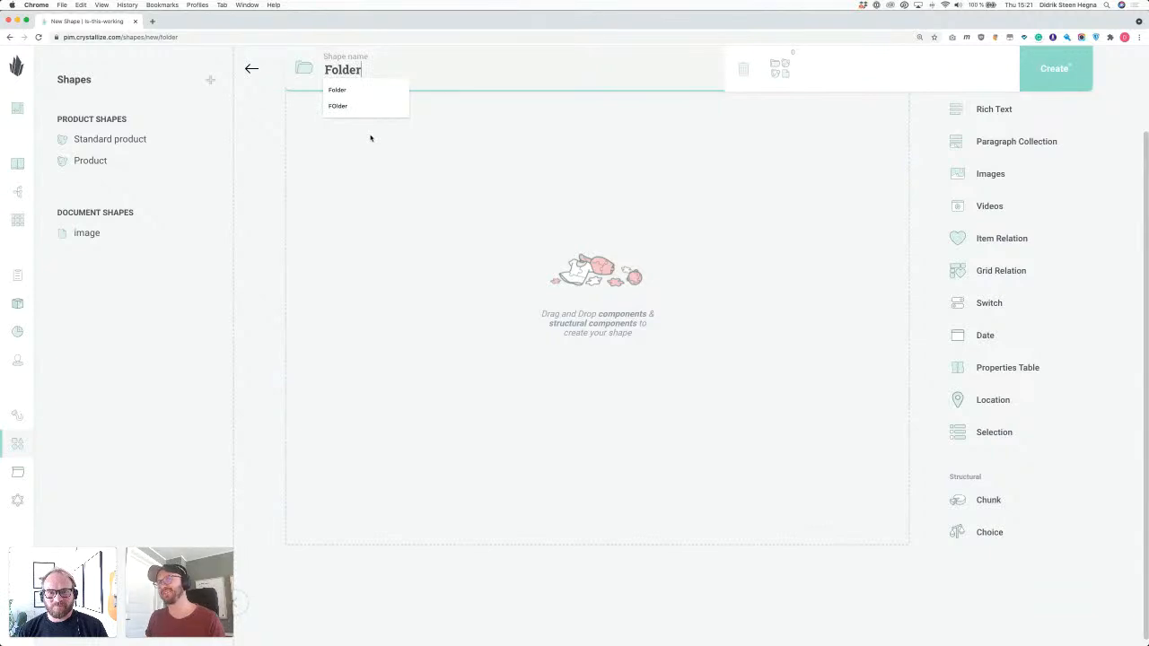
key("Return")
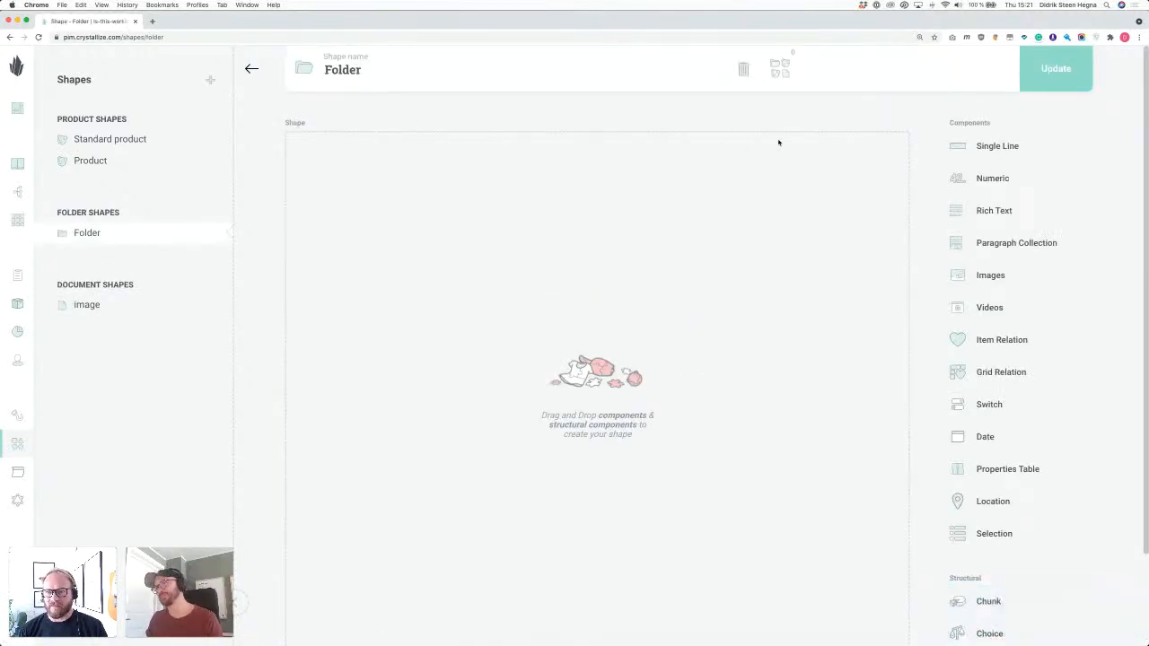
left_click(1050, 70)
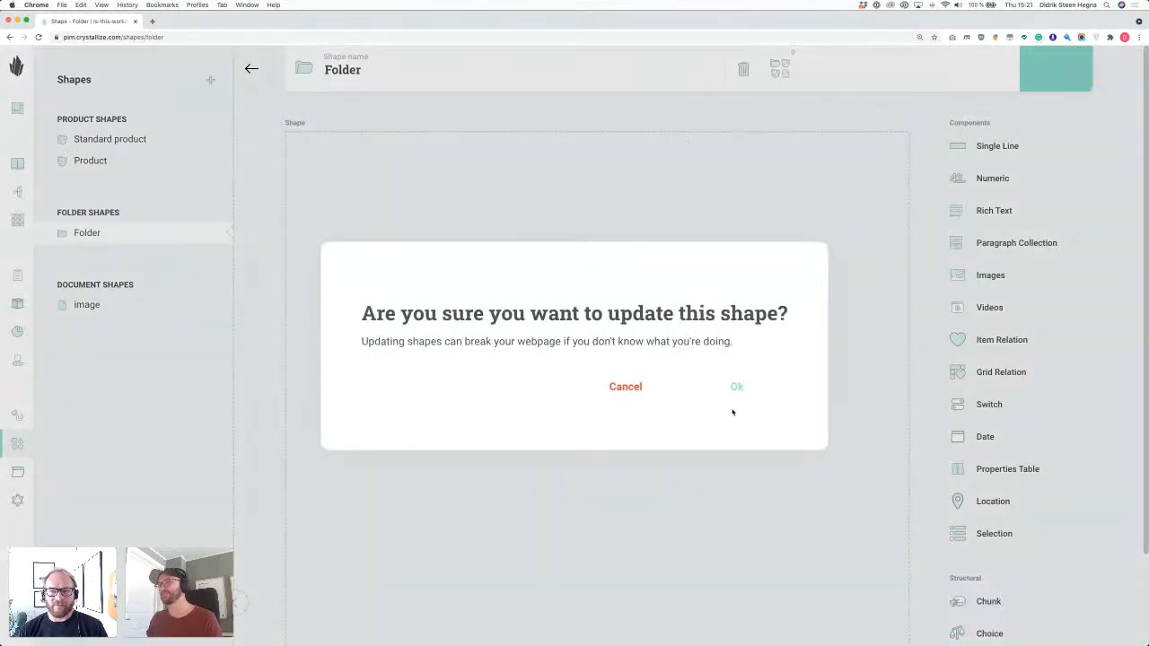
left_click(736, 385)
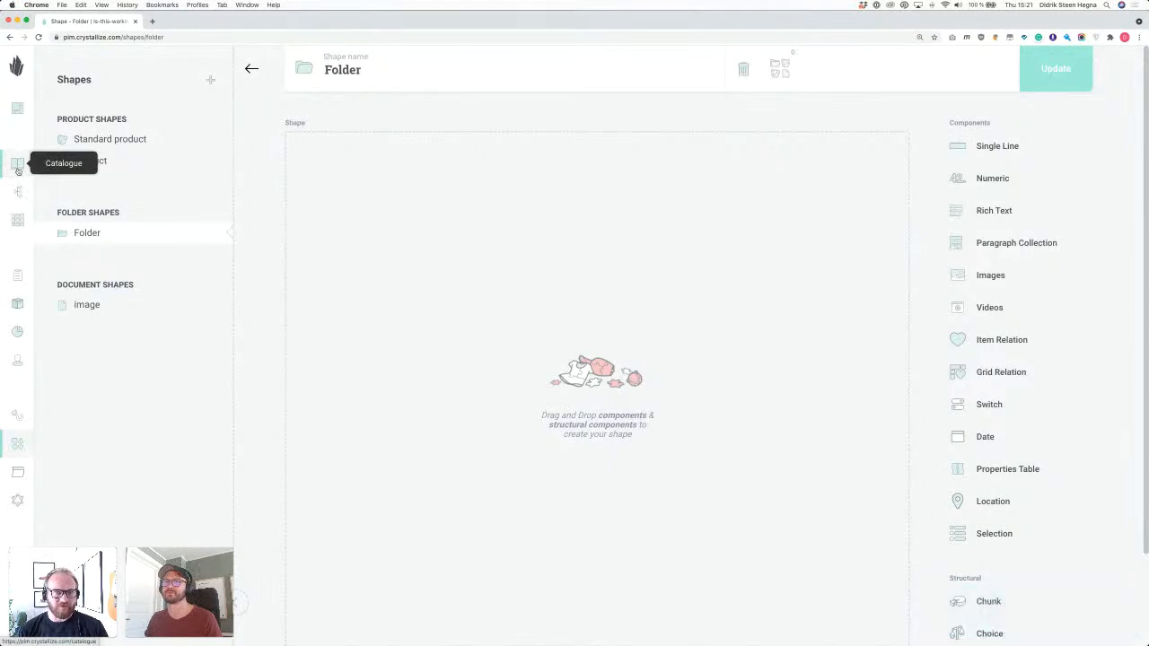
Create a catalogue folder named "Shop" using the Folder shape.
left_click(18, 164)
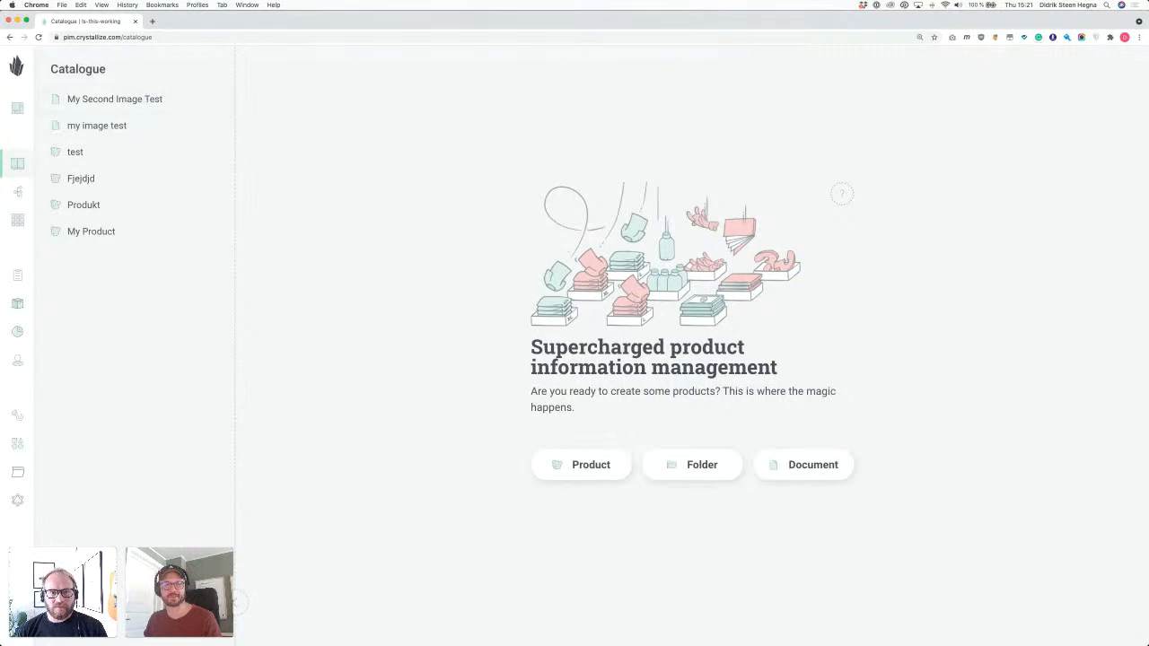
left_click(75, 607)
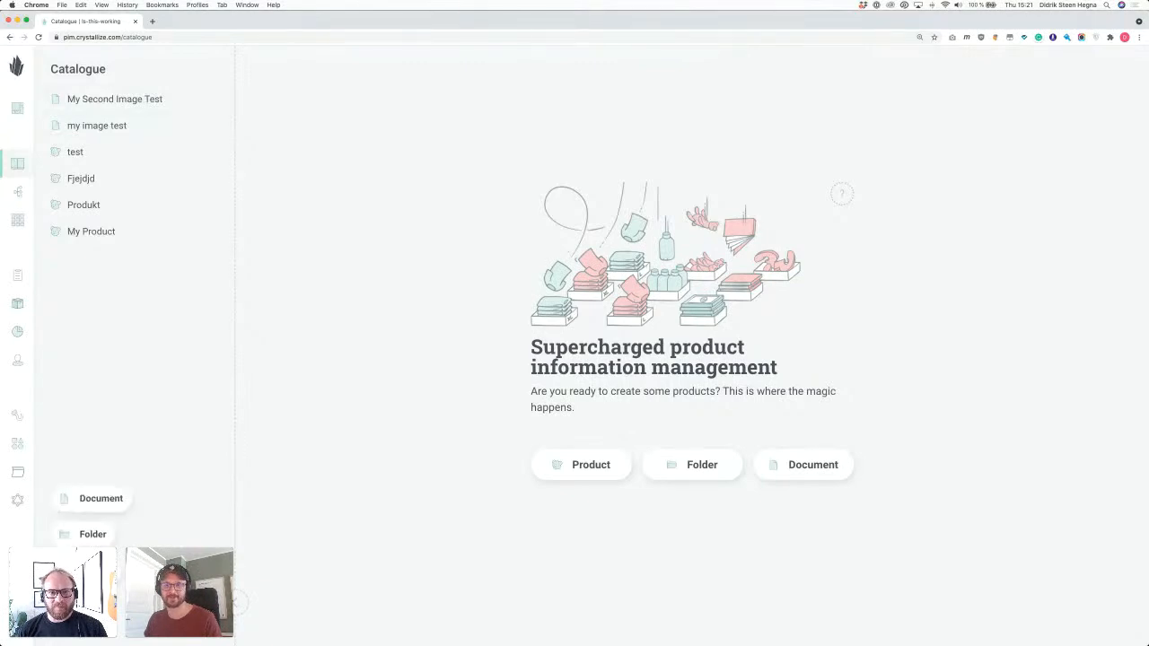
left_click(92, 535)
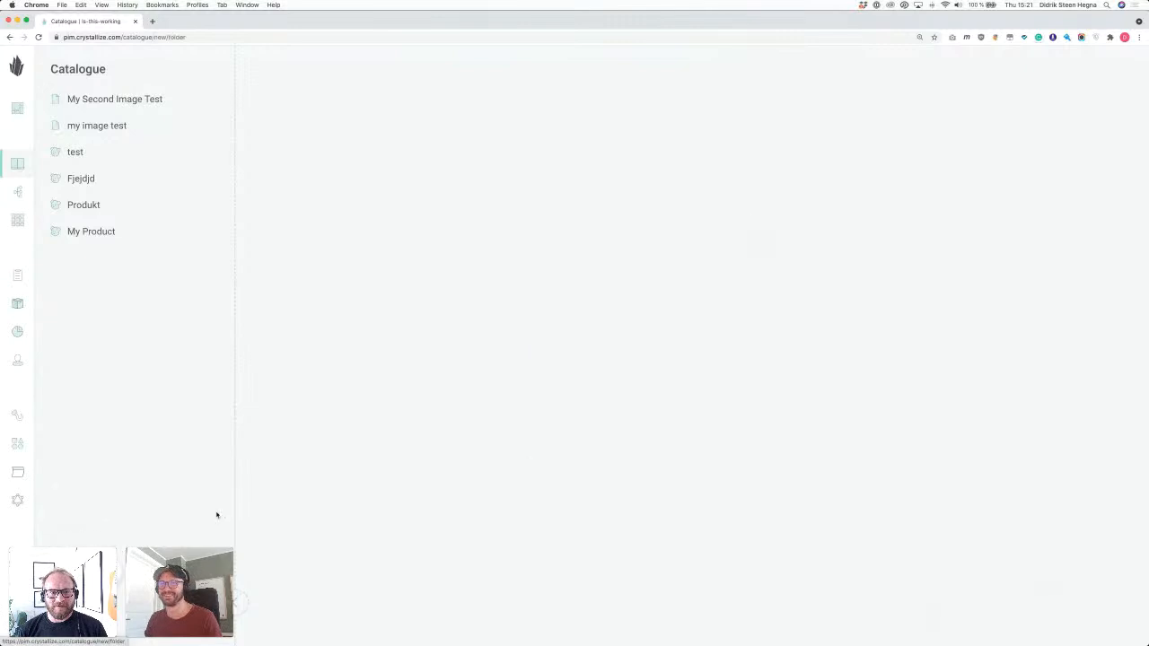
left_click(495, 70)
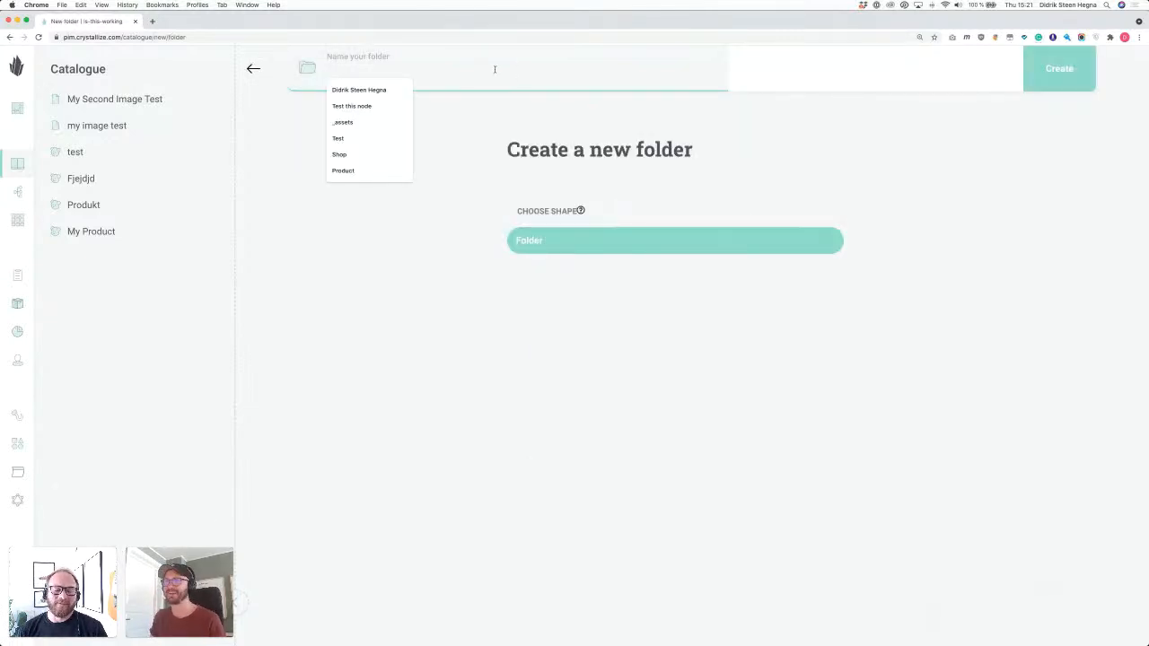
type("Shop")
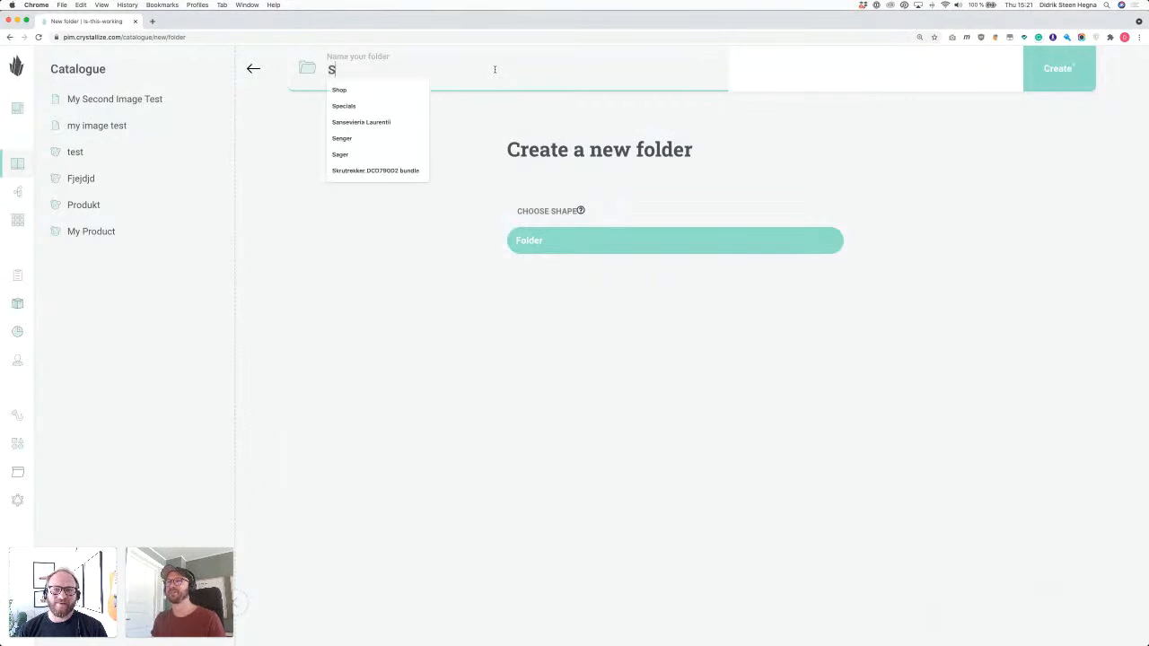
key("Return")
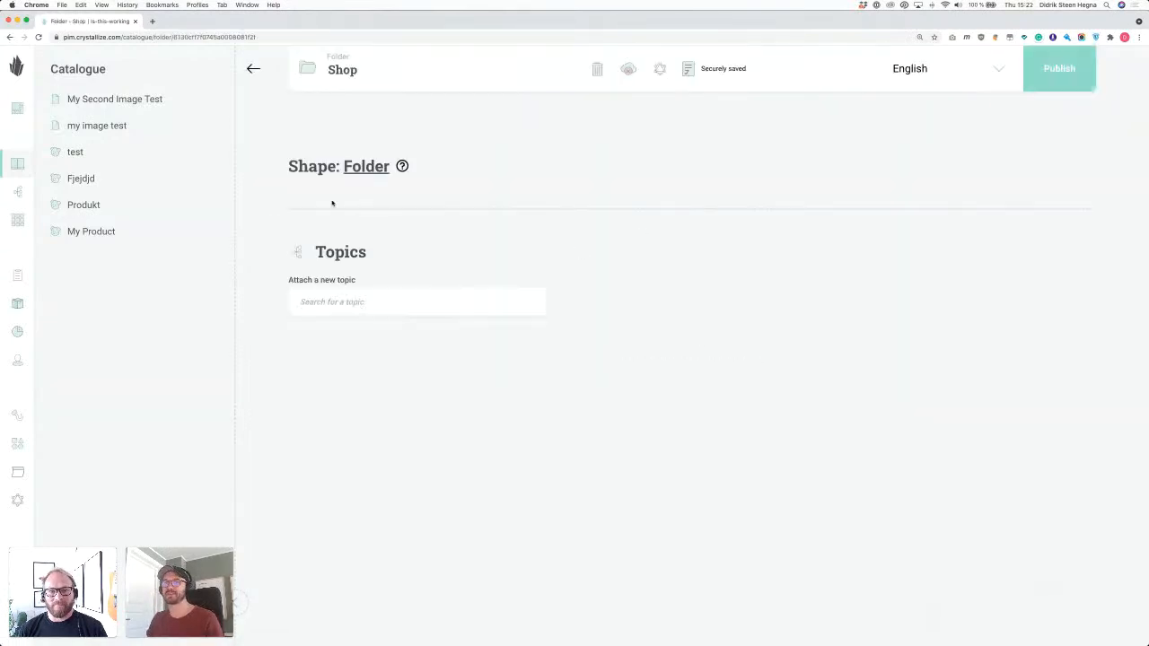
Reload the catalogue tree and open the Shop folder's contents.
left_click(251, 71)
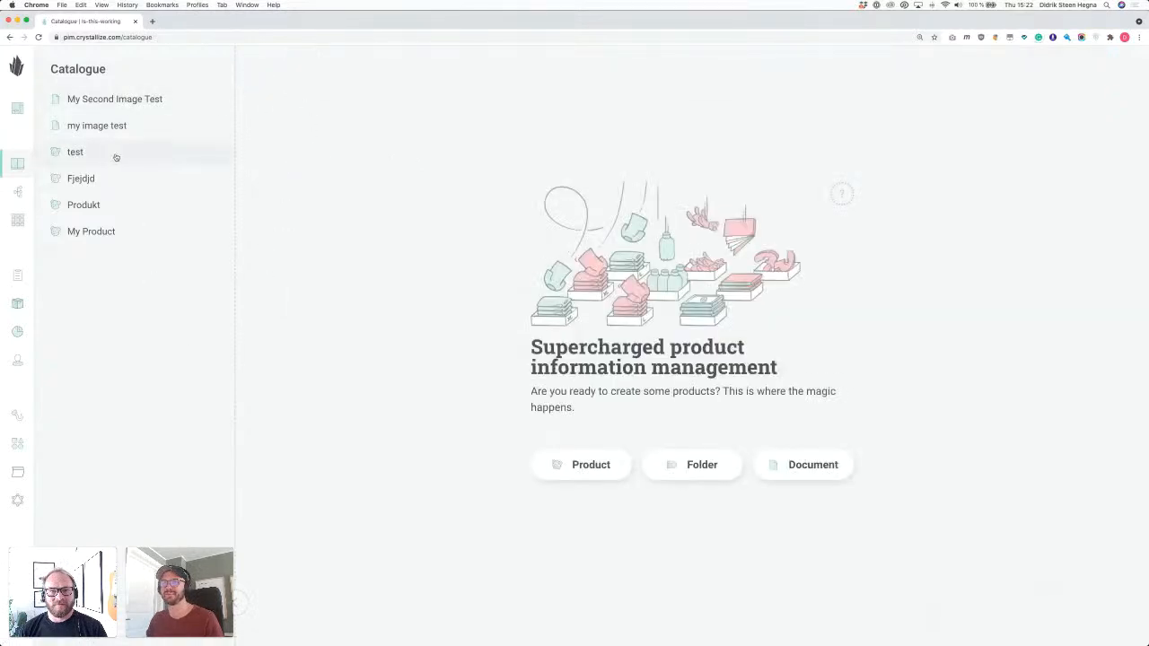
left_click(17, 443)
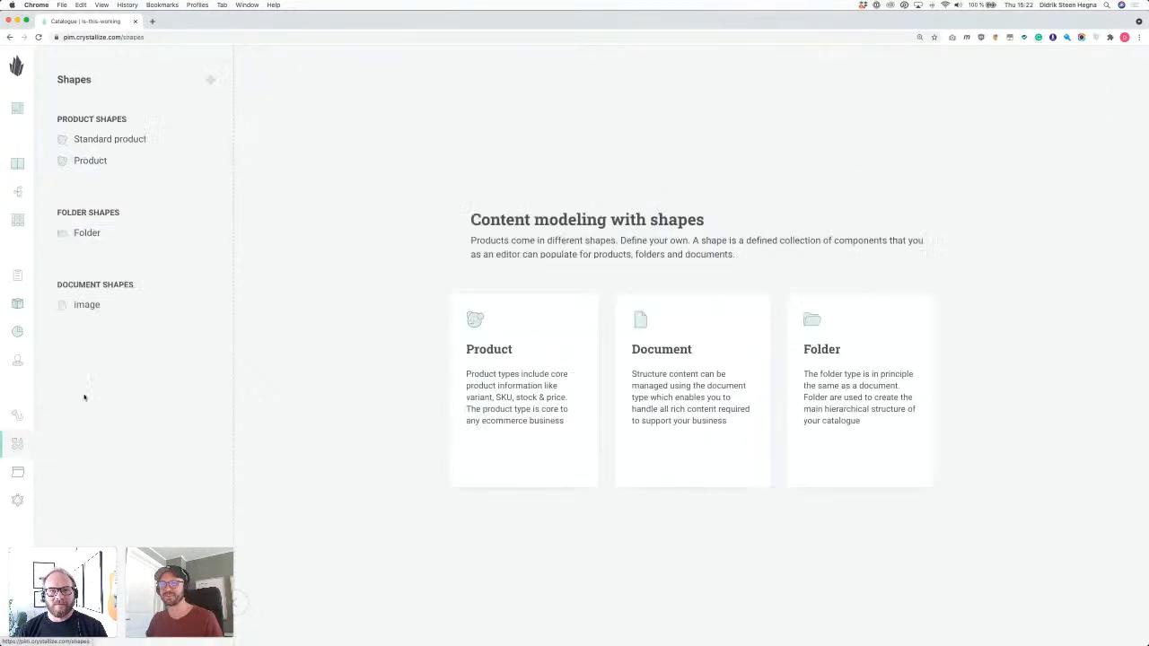
left_click(173, 233)
left_click(17, 164)
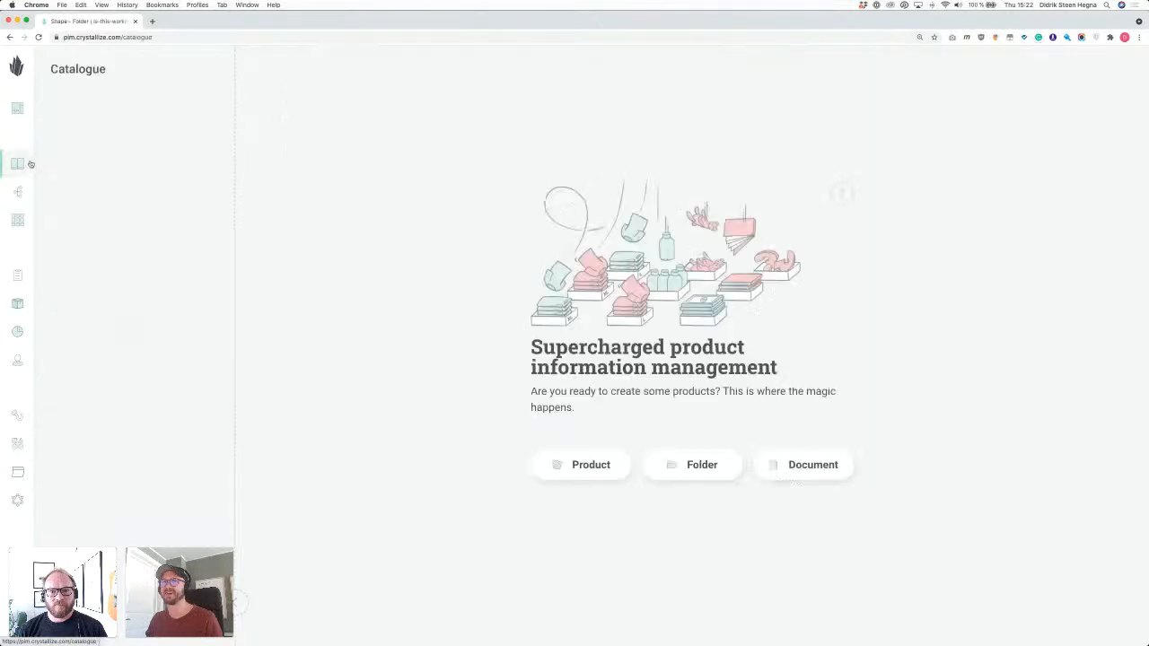
left_click(119, 105)
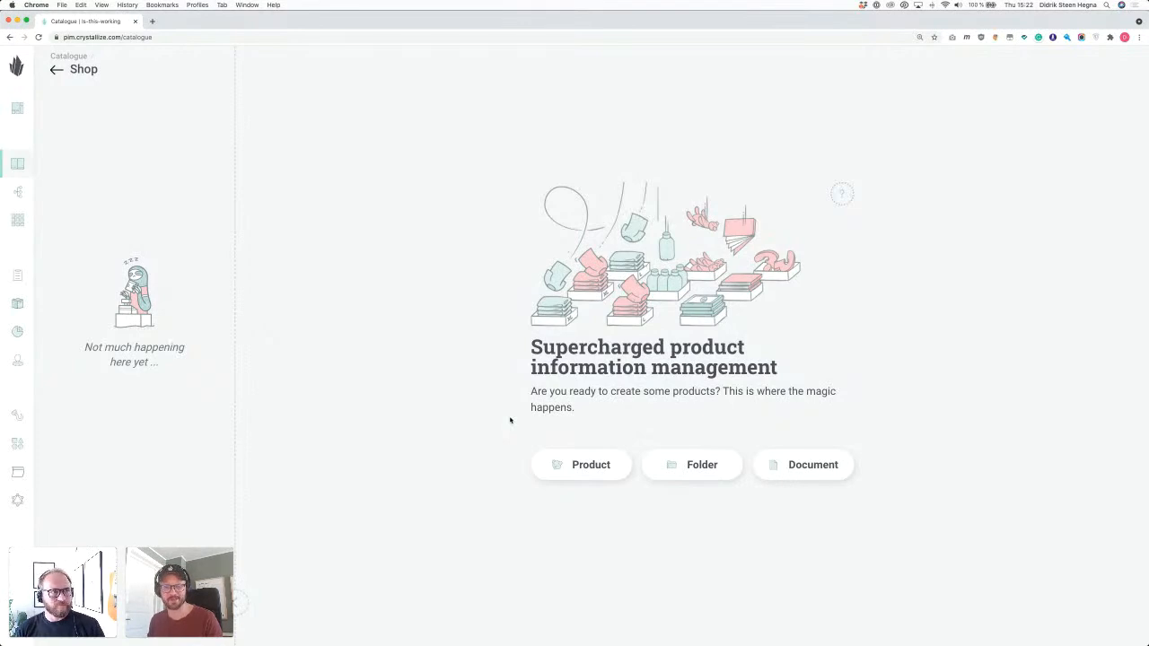
Create a product named "Superb pencil" in the Shop folder using the Product shape.
left_click(556, 464)
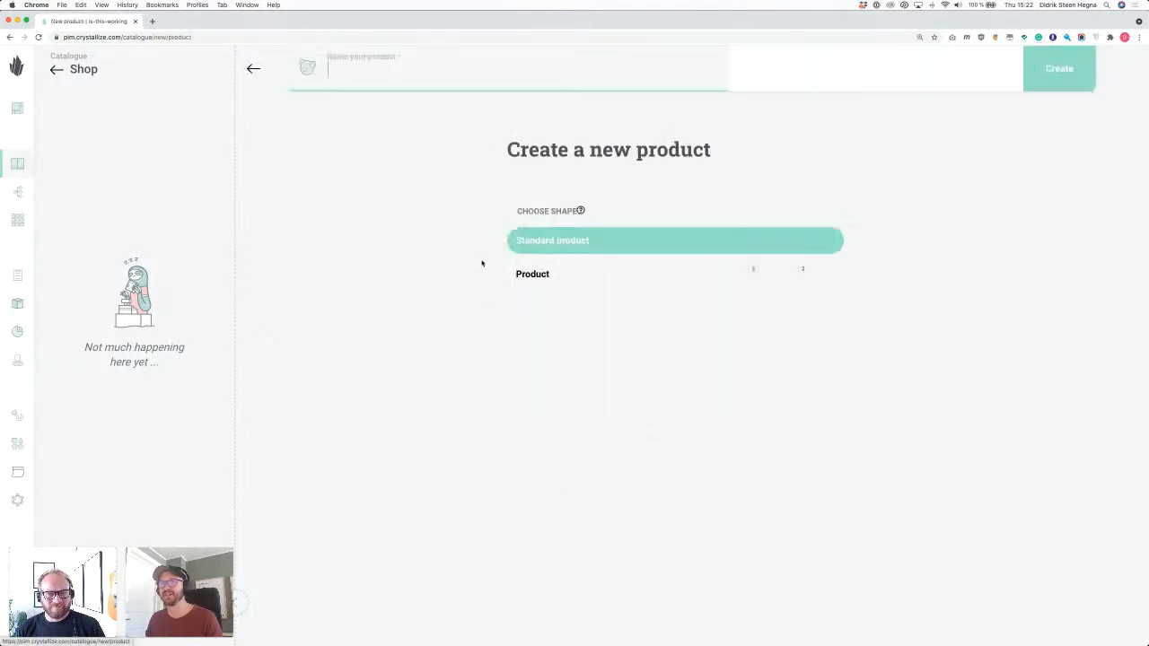
left_click(530, 269)
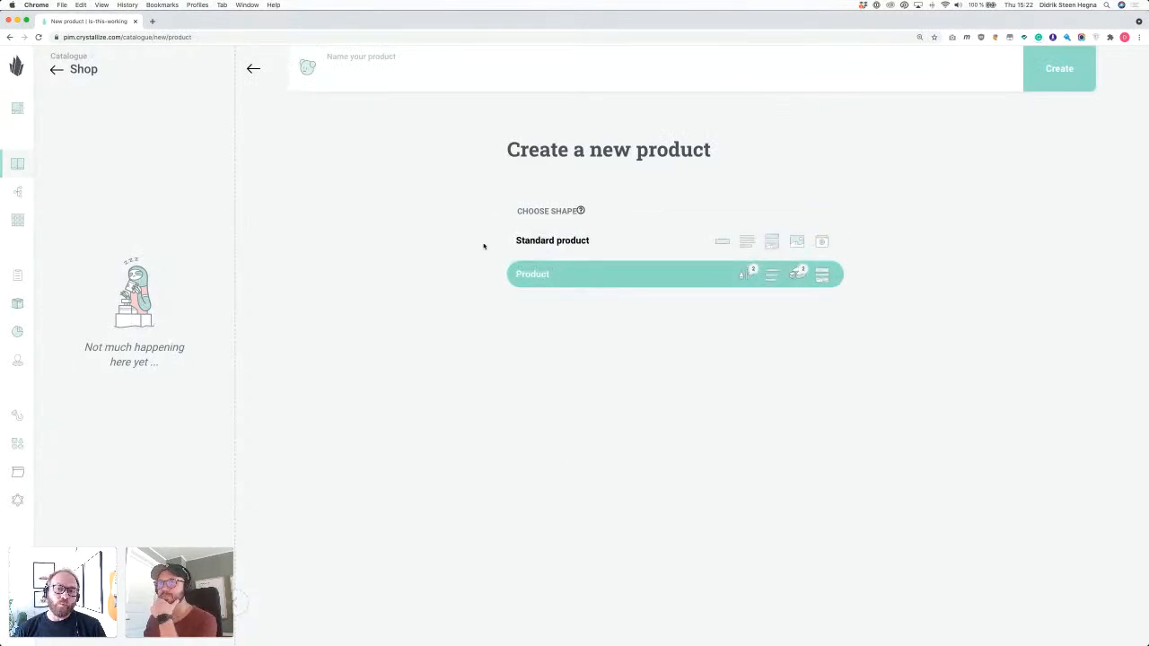
left_click(341, 78)
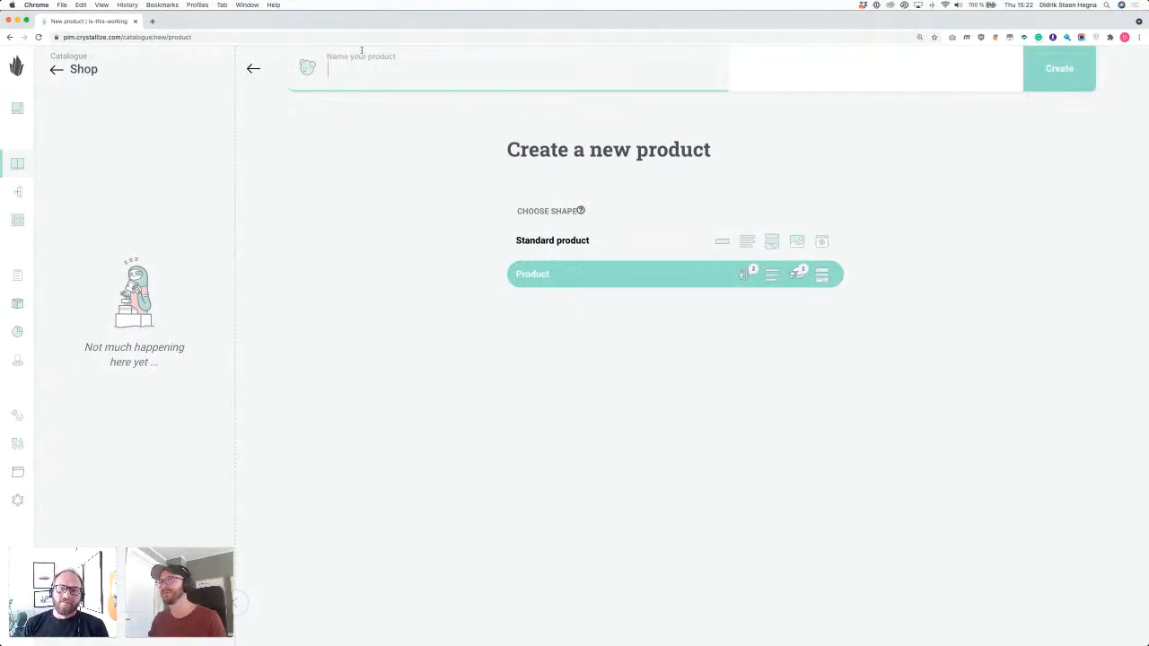
type("Superb pencil")
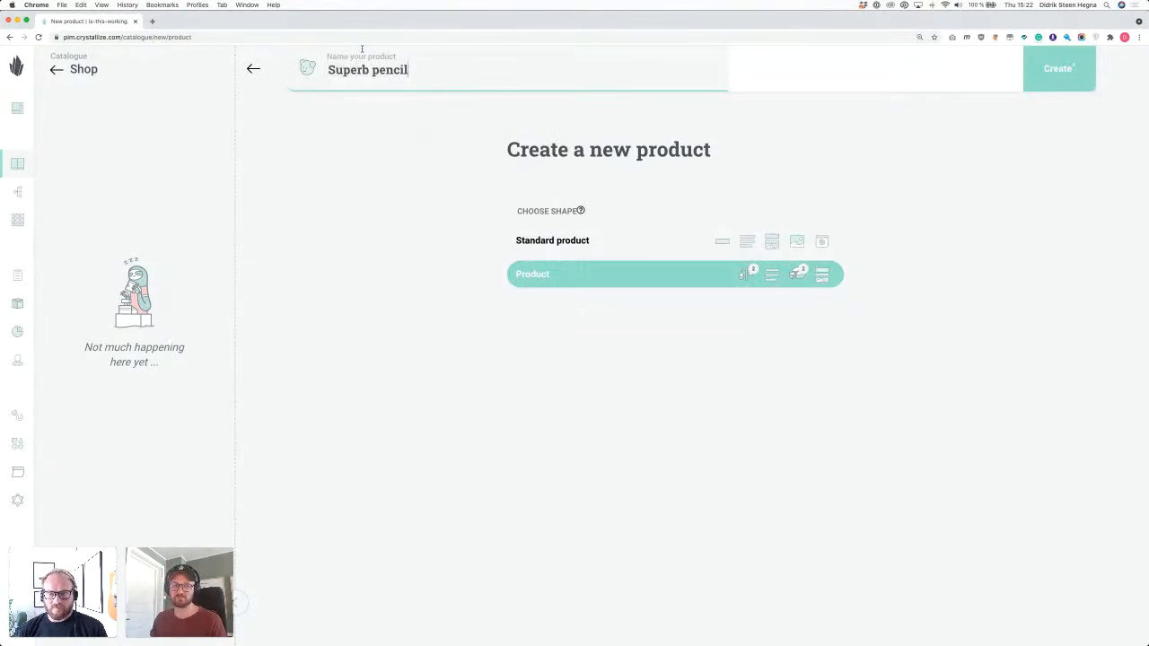
left_click(1045, 68)
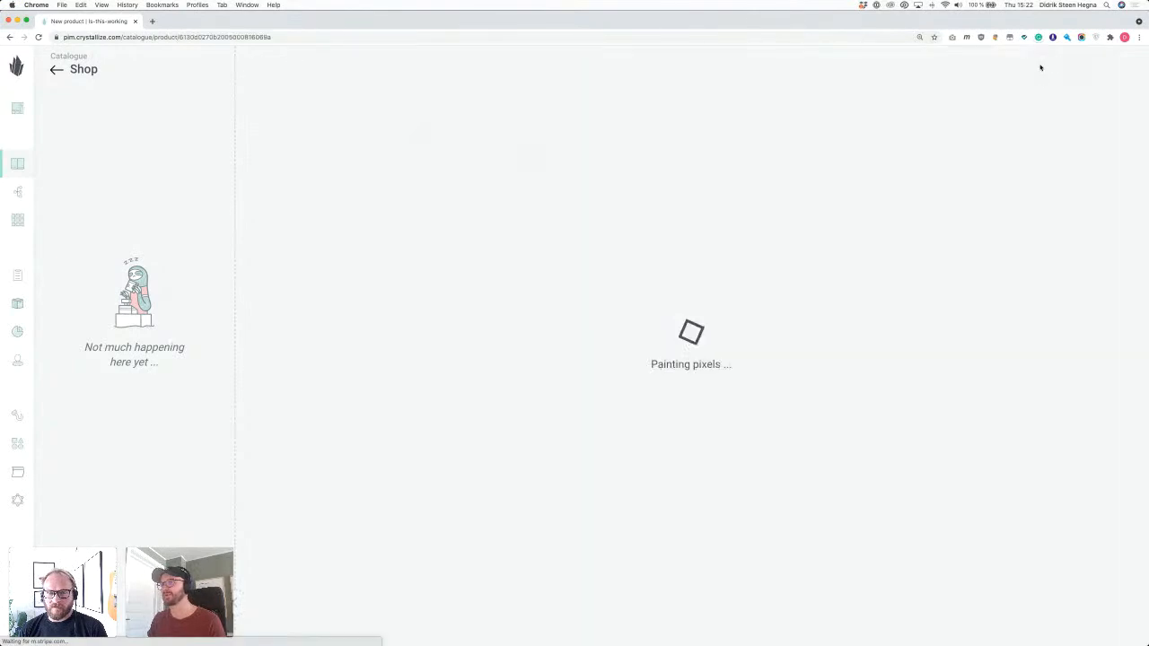
Add the photo of a hand holding pastel pens from Finder as the product's primary image.
key("super+Tab")
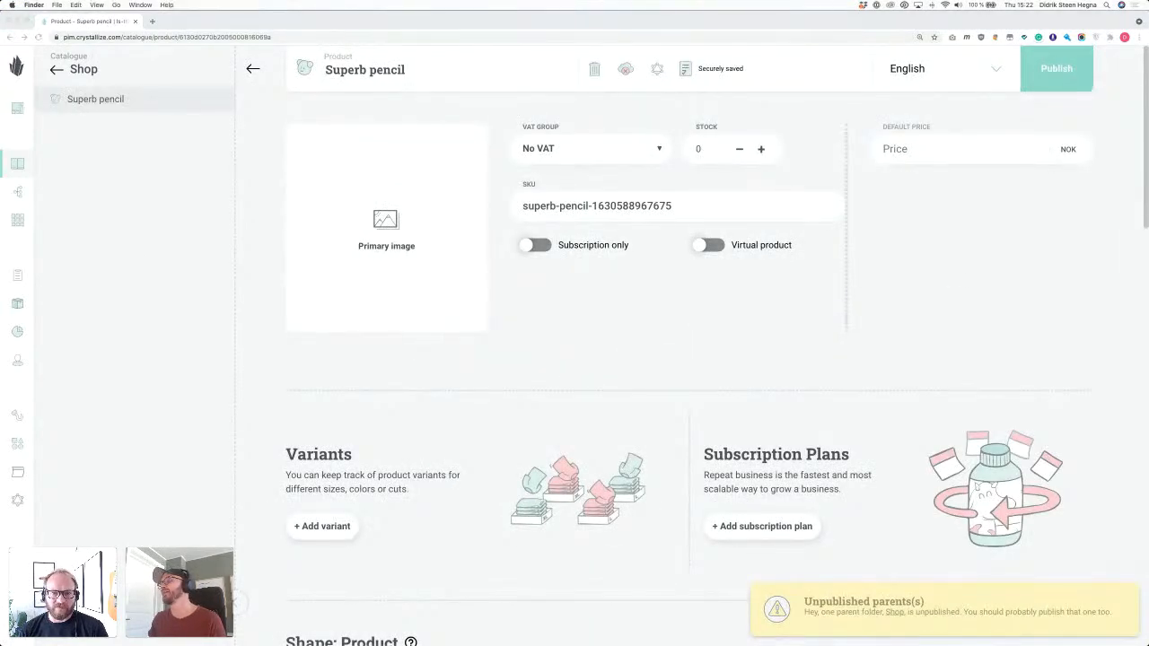
left_click(1050, 233)
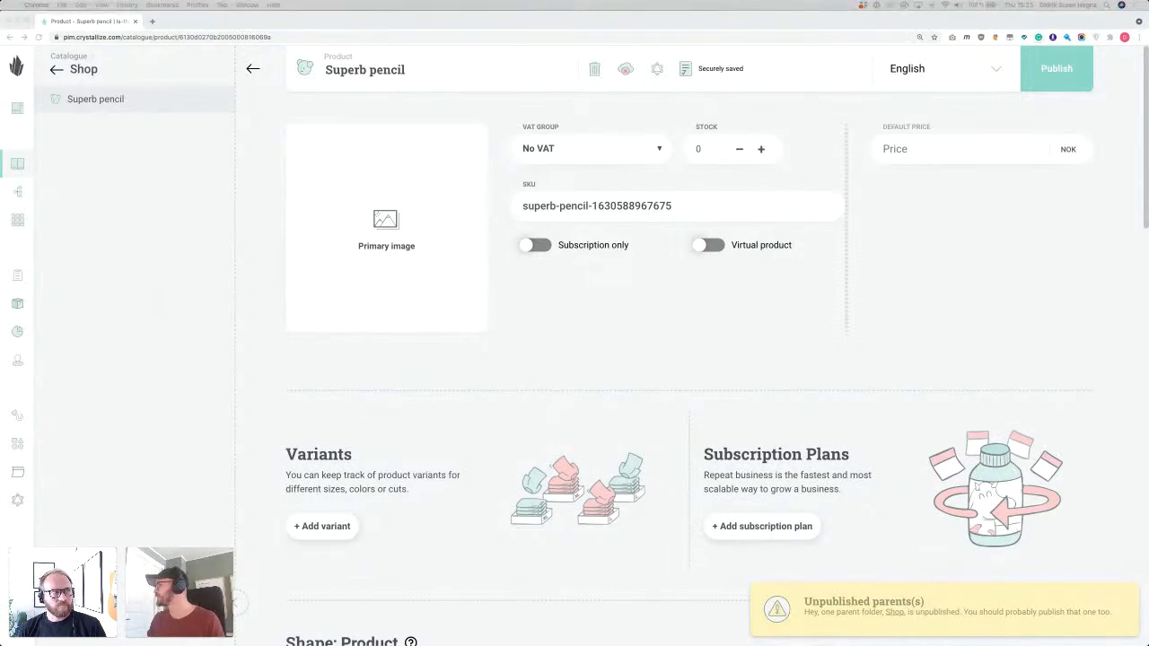
mouse_move(316, 220)
left_mouse_down()
mouse_move(359, 198)
mouse_move(367, 215)
left_mouse_up()
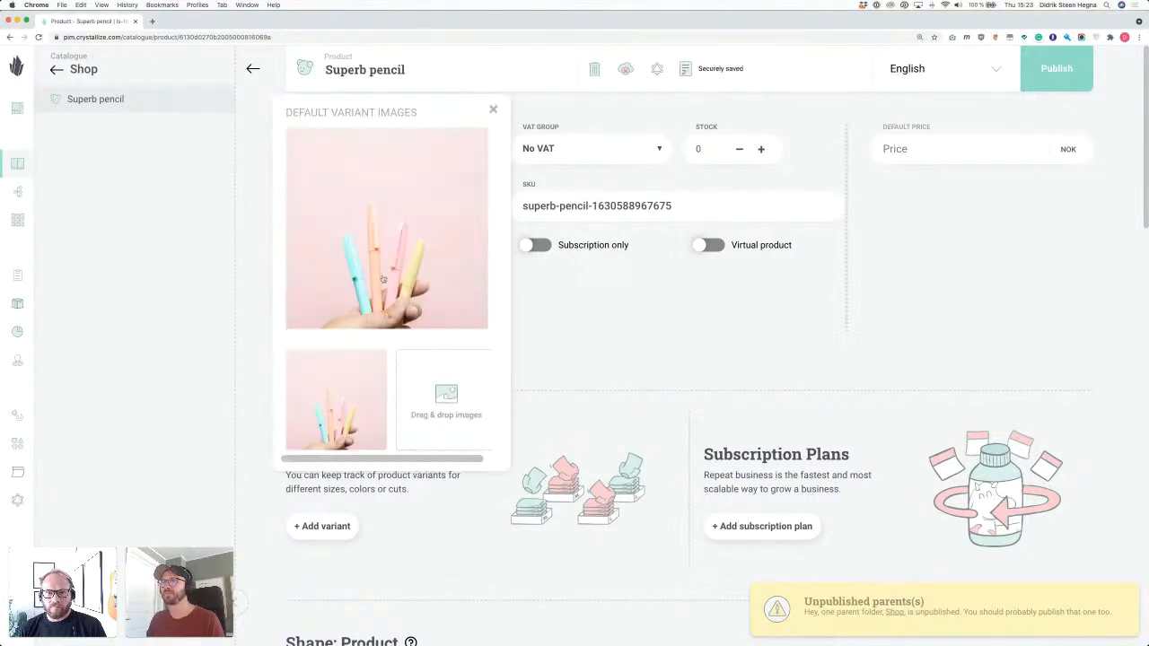
left_click(592, 308)
Rename the product as "Superb pens".
left_click(899, 151)
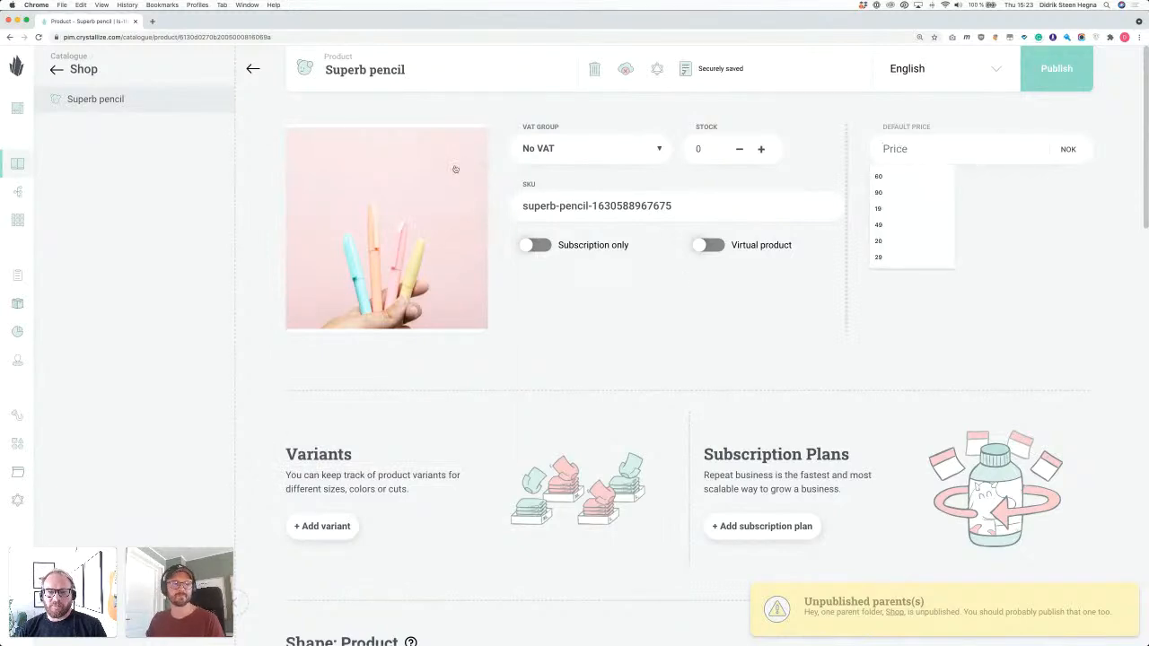
left_click(401, 71)
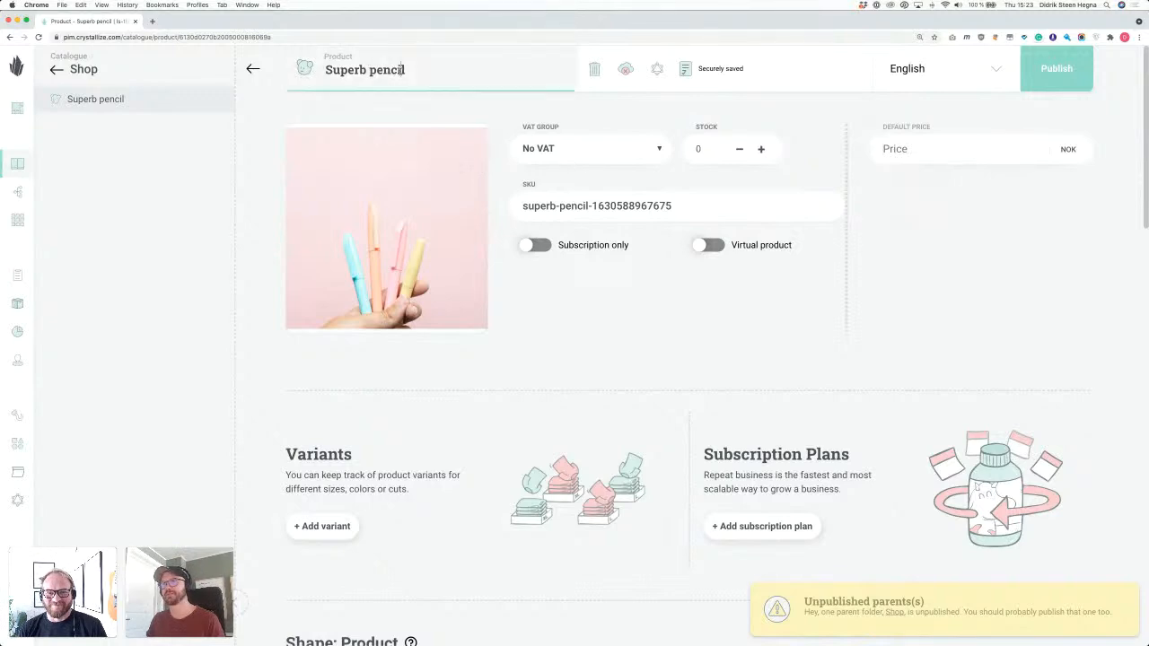
double_click(400, 70)
type("pens")
left_click(904, 254)
Set the default price to 19 NOK and publish the Superb pens product.
left_click(958, 159)
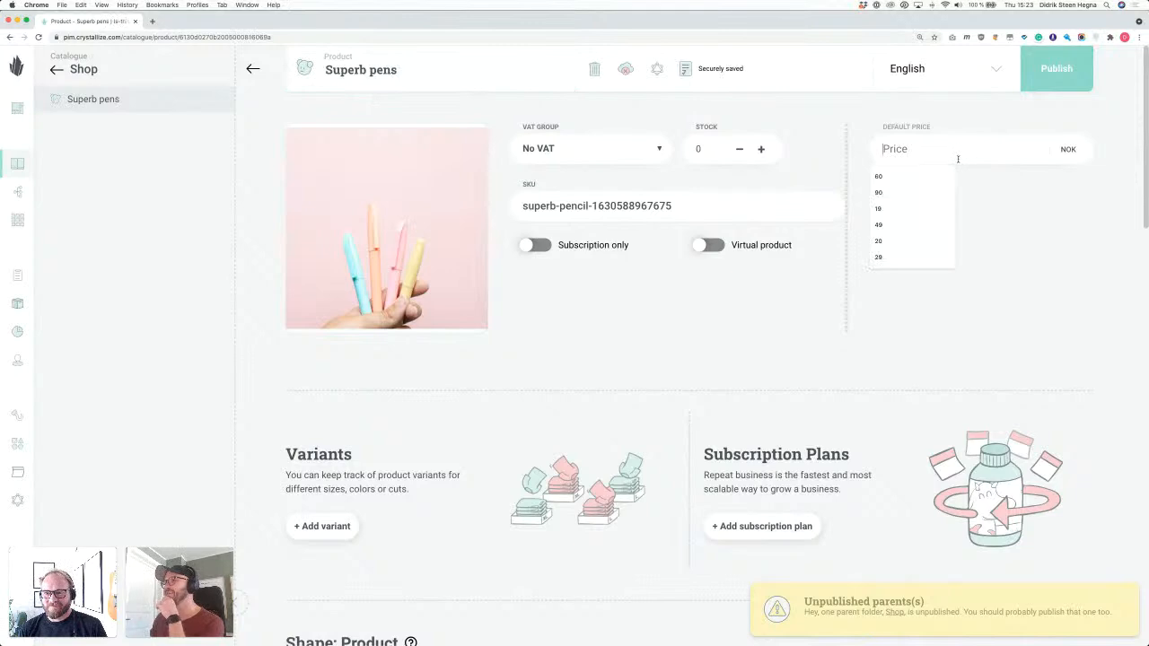
type("19")
left_click(1002, 179)
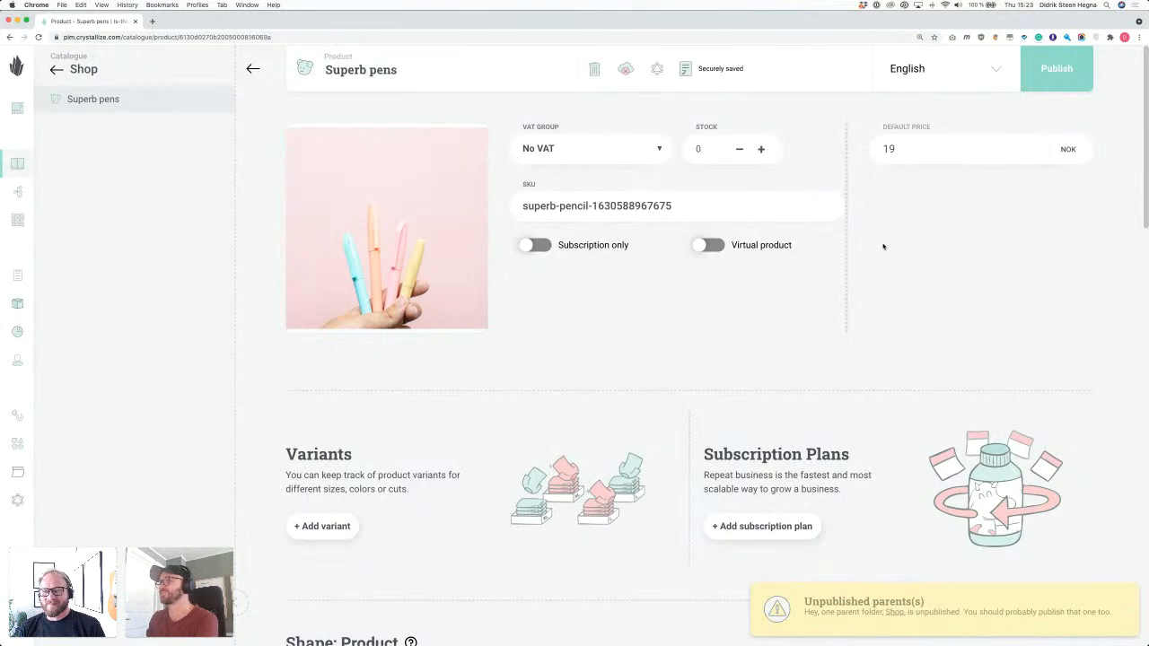
scroll(864, 233, "down", 3)
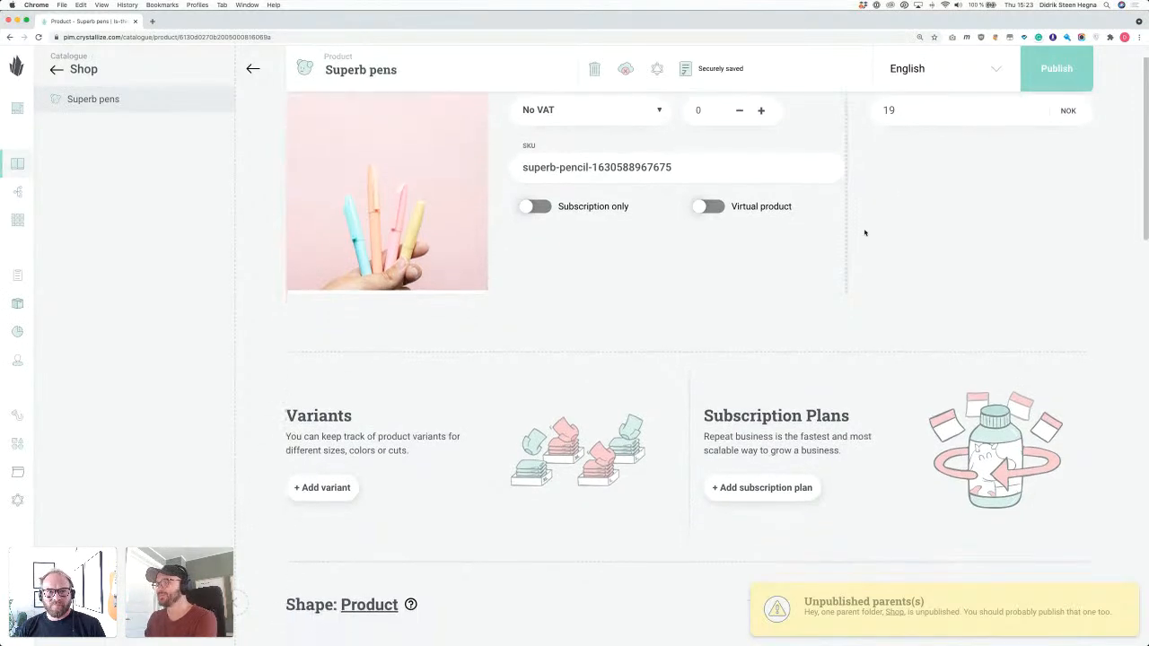
scroll(864, 233, "up", 2)
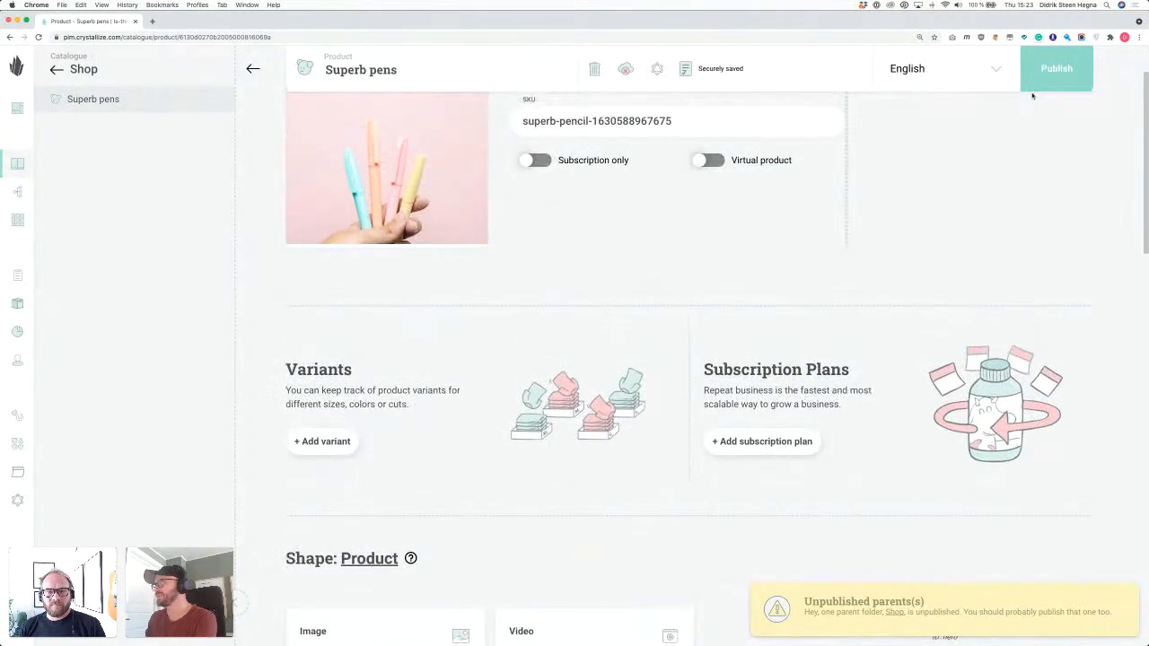
left_click(1054, 68)
scroll(963, 175, "down", 1)
scroll(963, 175, "down", 2)
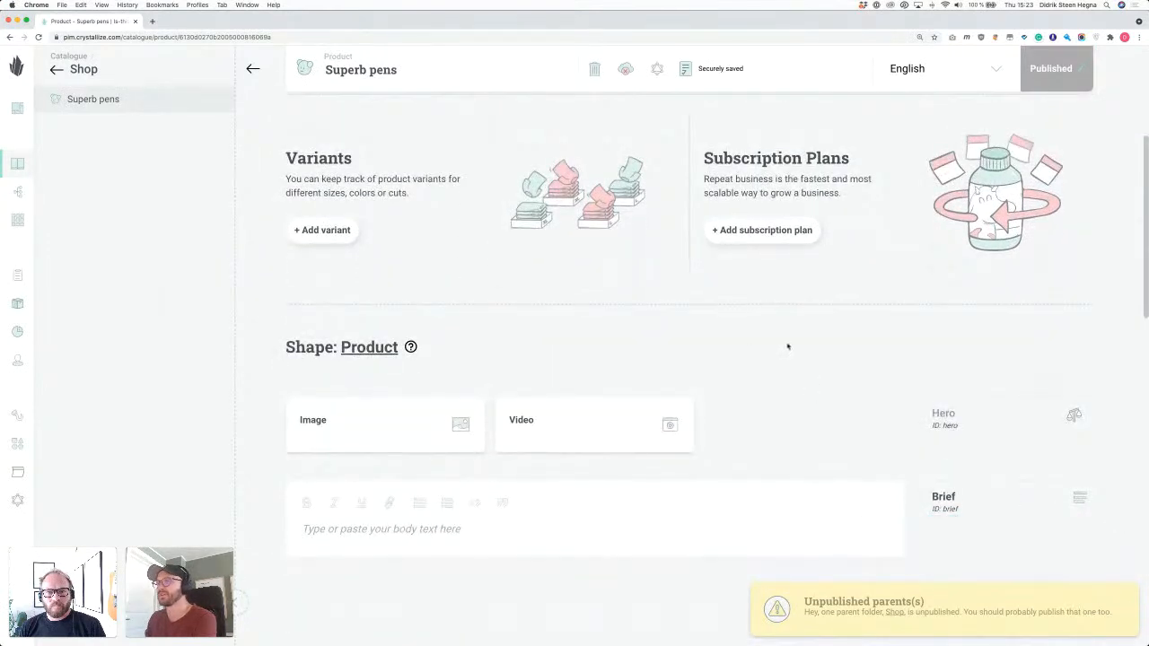
Publish the parent Shop folder and reopen the Superb pens product inside it.
left_click(895, 613)
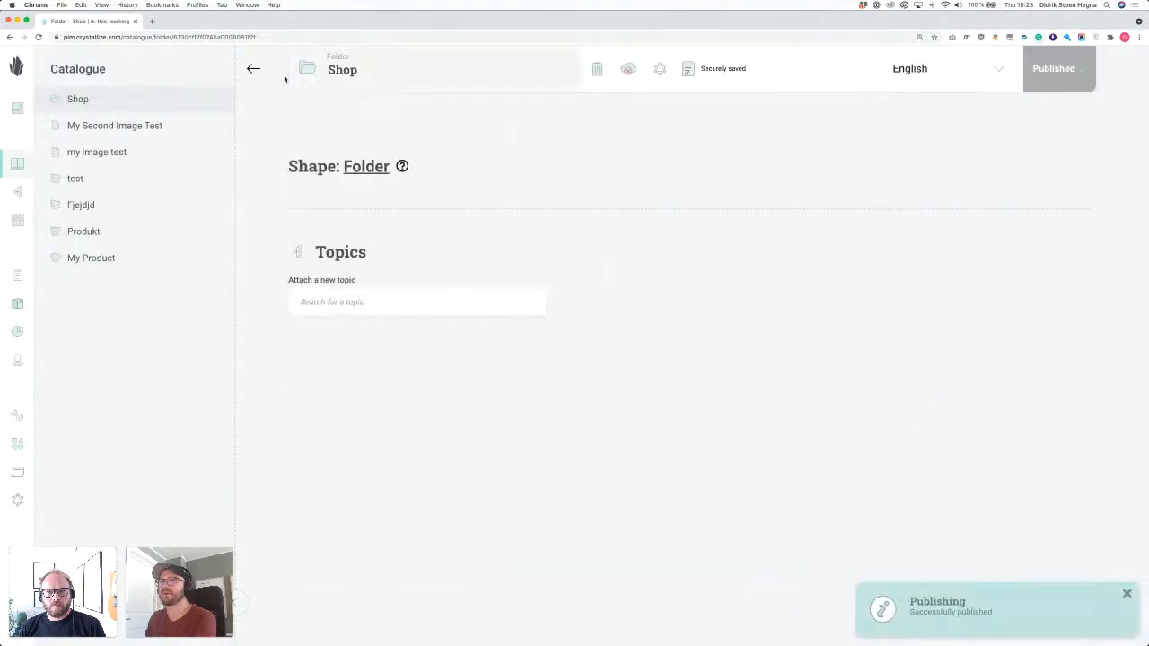
left_click(177, 98)
left_click(177, 99)
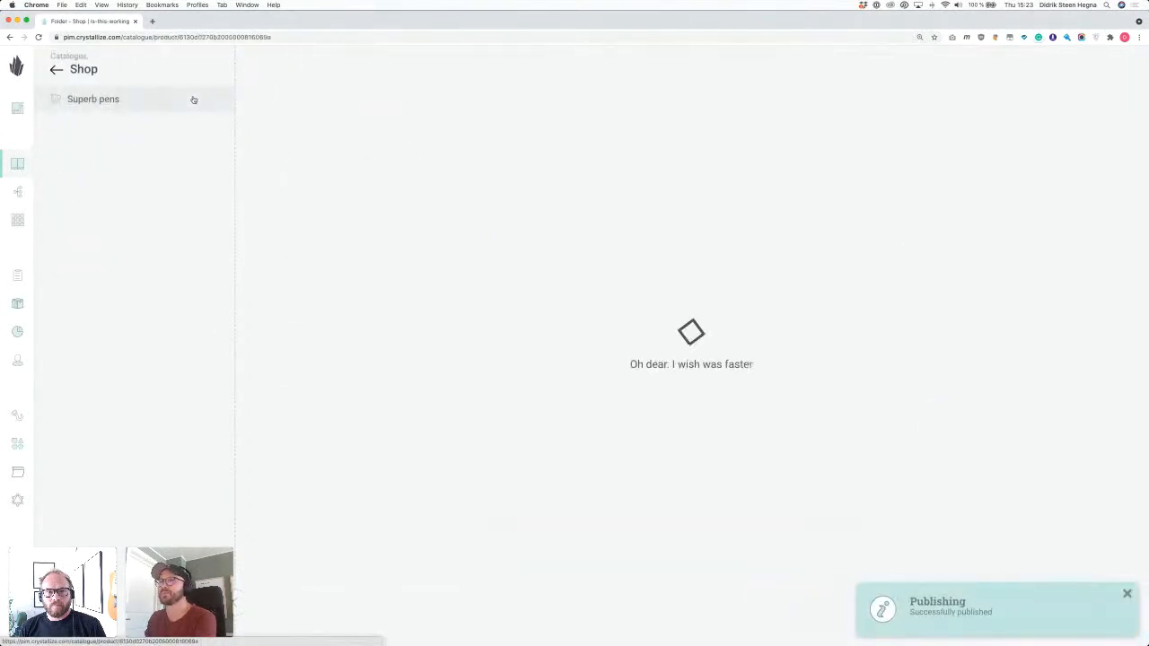
left_click(1127, 595)
Try the Image and Video options of the Hero choice, resetting the choice after each one.
scroll(889, 315, "down", 5)
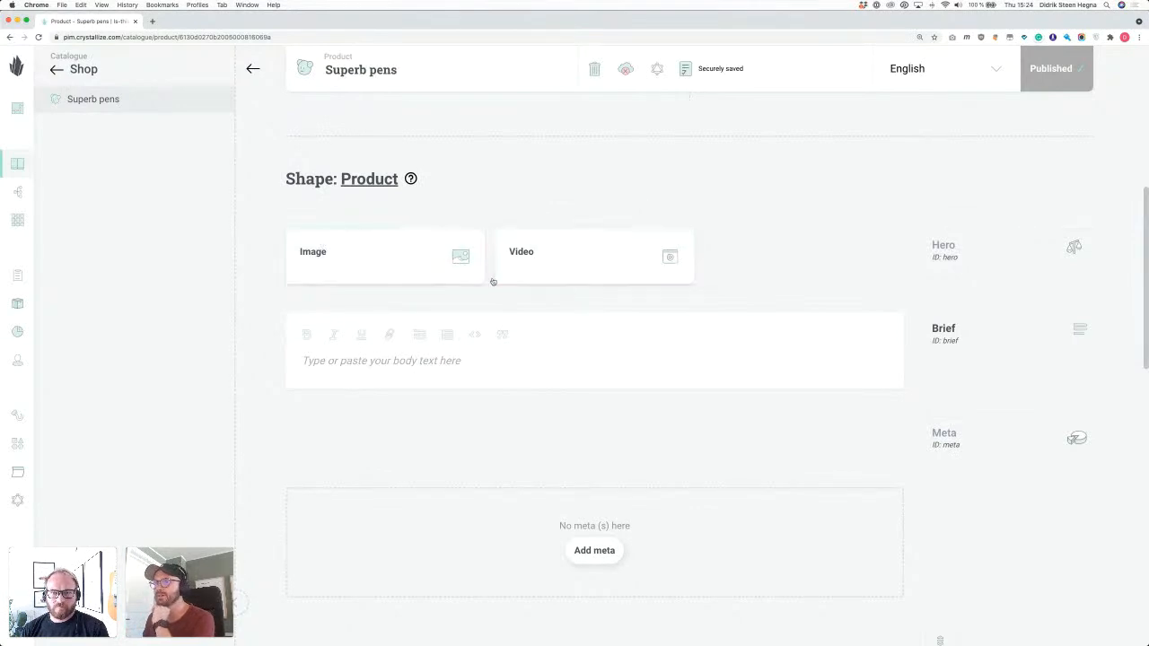
left_click(361, 239)
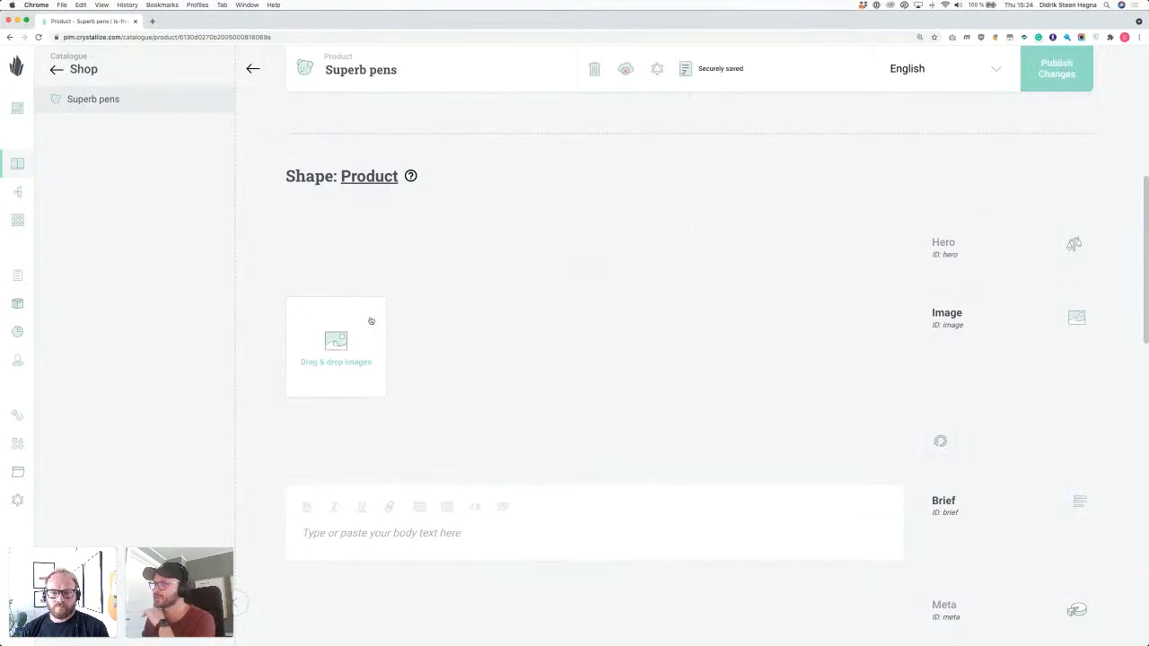
left_click(940, 440)
left_click(518, 260)
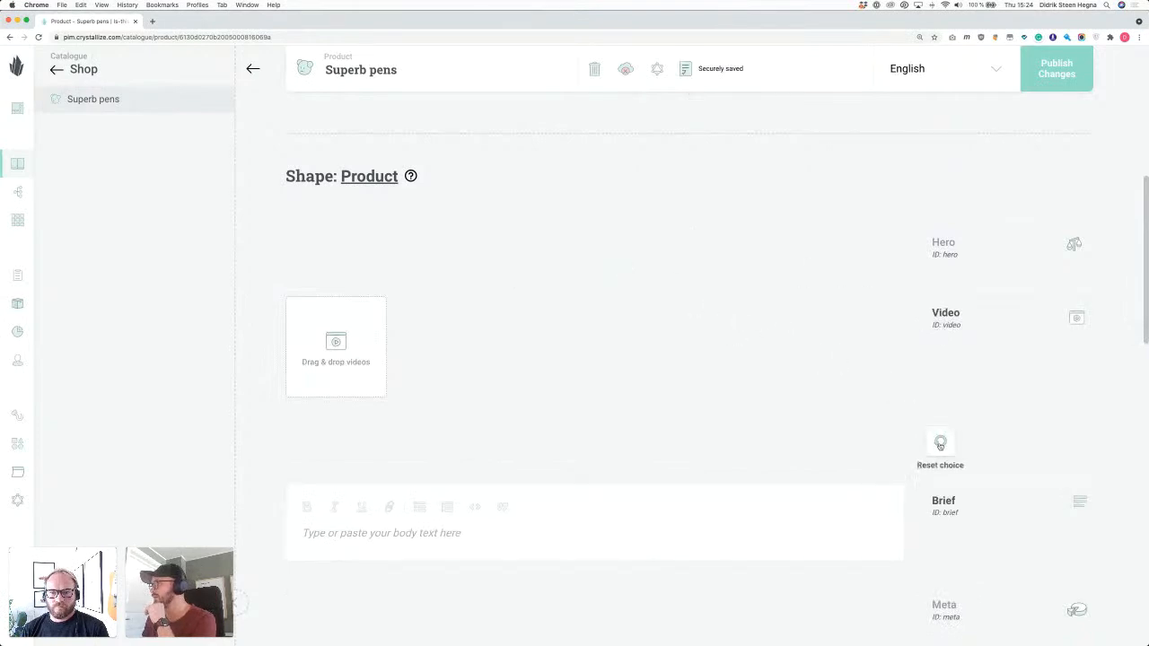
left_click(939, 441)
Set the Hero choice to Image and add the photo of a pen on an open notebook.
left_click(373, 282)
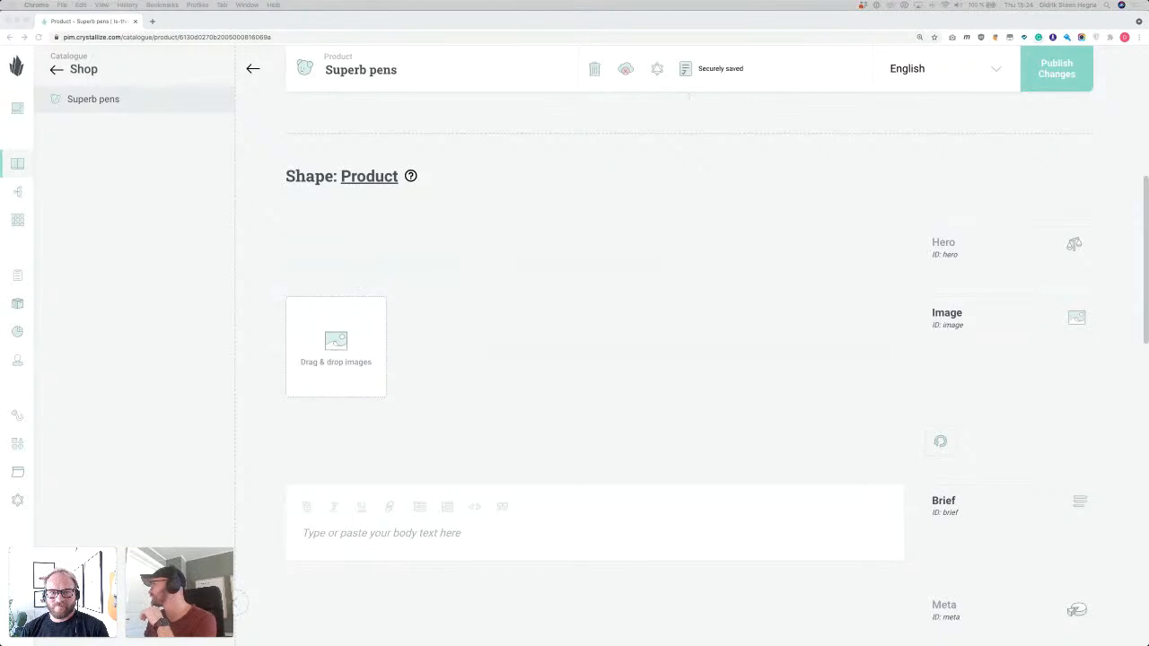
left_click_drag(1038, 198, 559, 373)
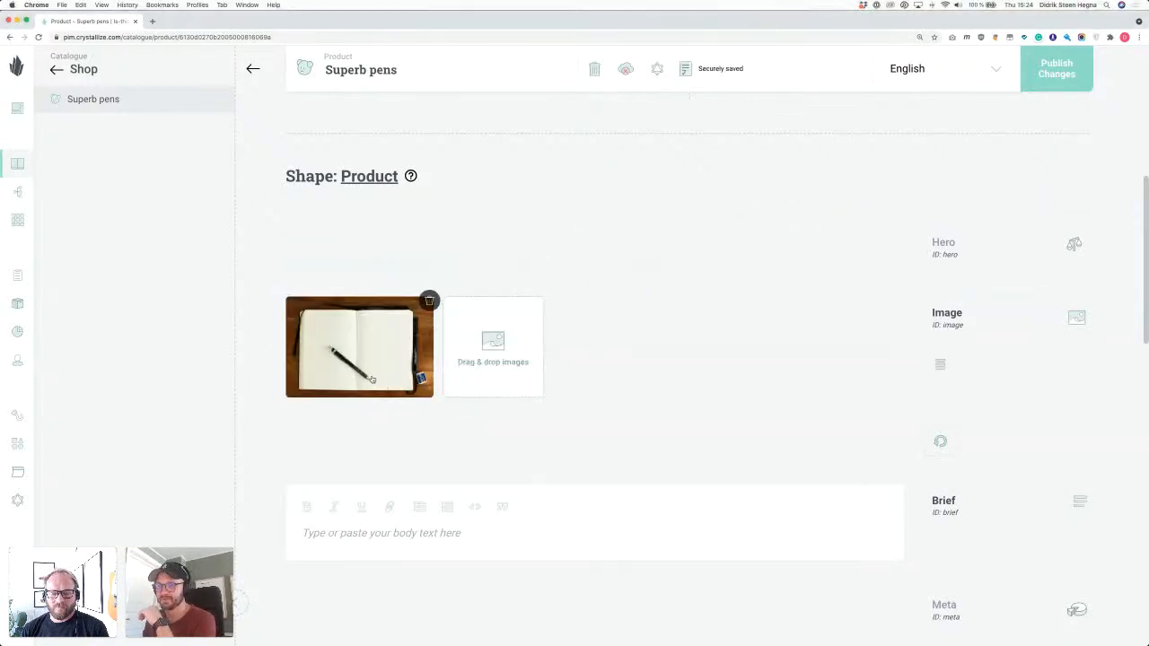
Fill in the Brief with the text "Best pen there is".
scroll(625, 334, "down", 3)
scroll(625, 335, "down", 2)
scroll(658, 248, "down", 1)
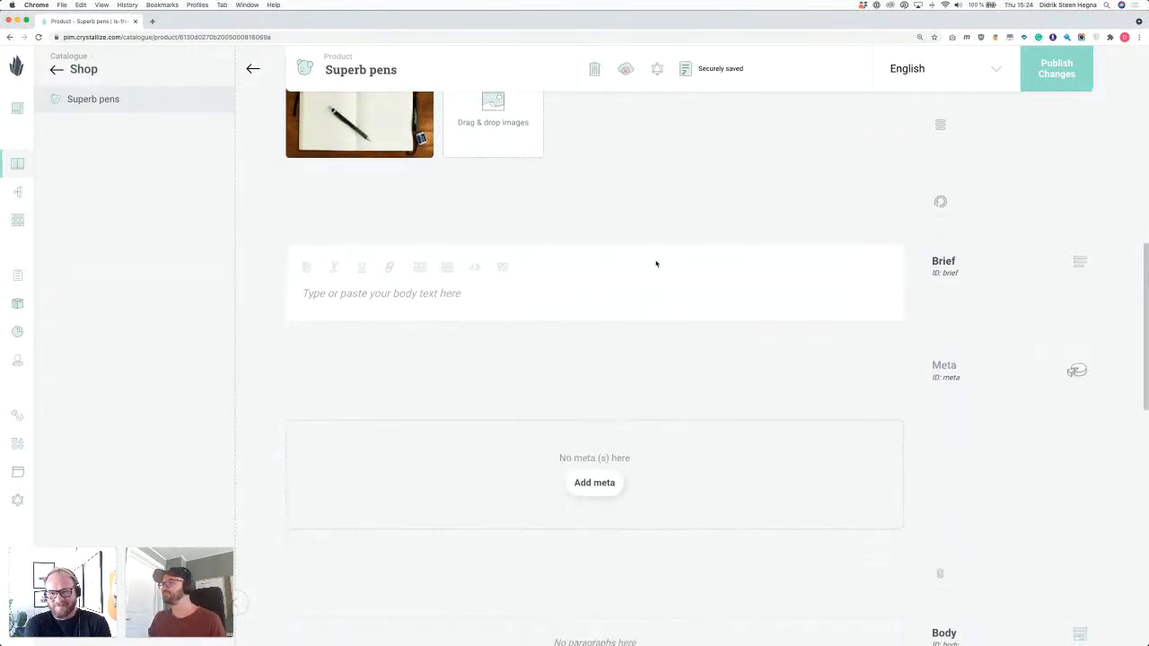
left_click(605, 288)
type("Best pen this")
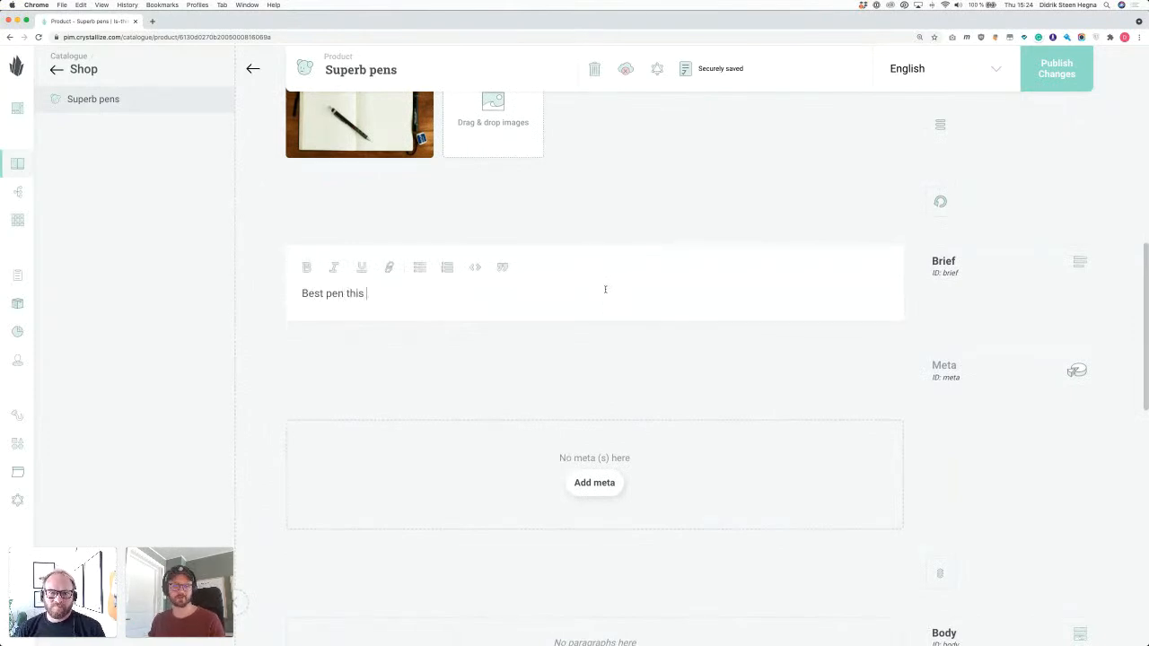
key("BackSpace")
key("BackSpace")
key("BackSpace")
type("ere is")
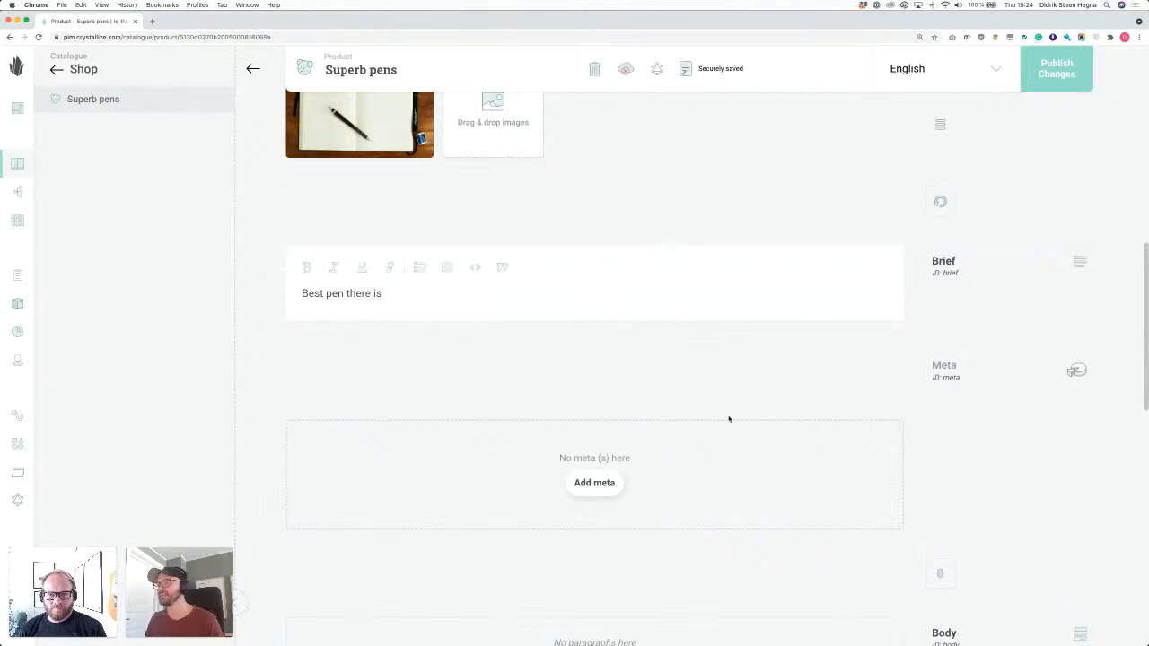
Add an entry to the Meta chunk, leaving its title, description and image empty.
scroll(590, 374, "down", 2)
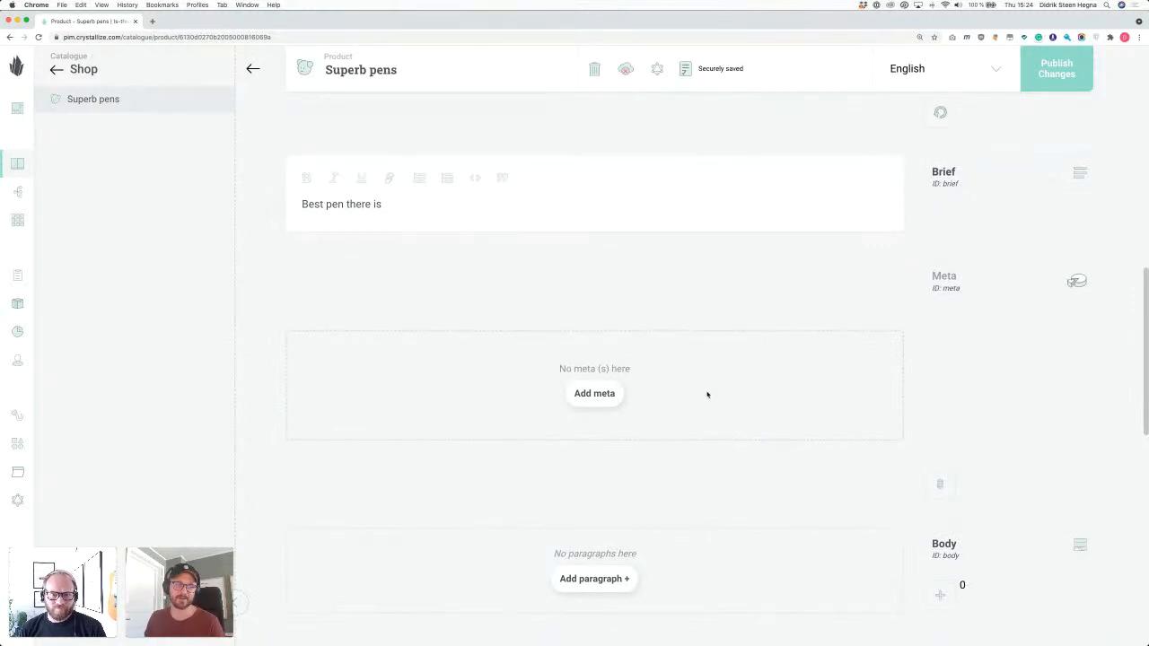
left_click(595, 393)
left_click(361, 348)
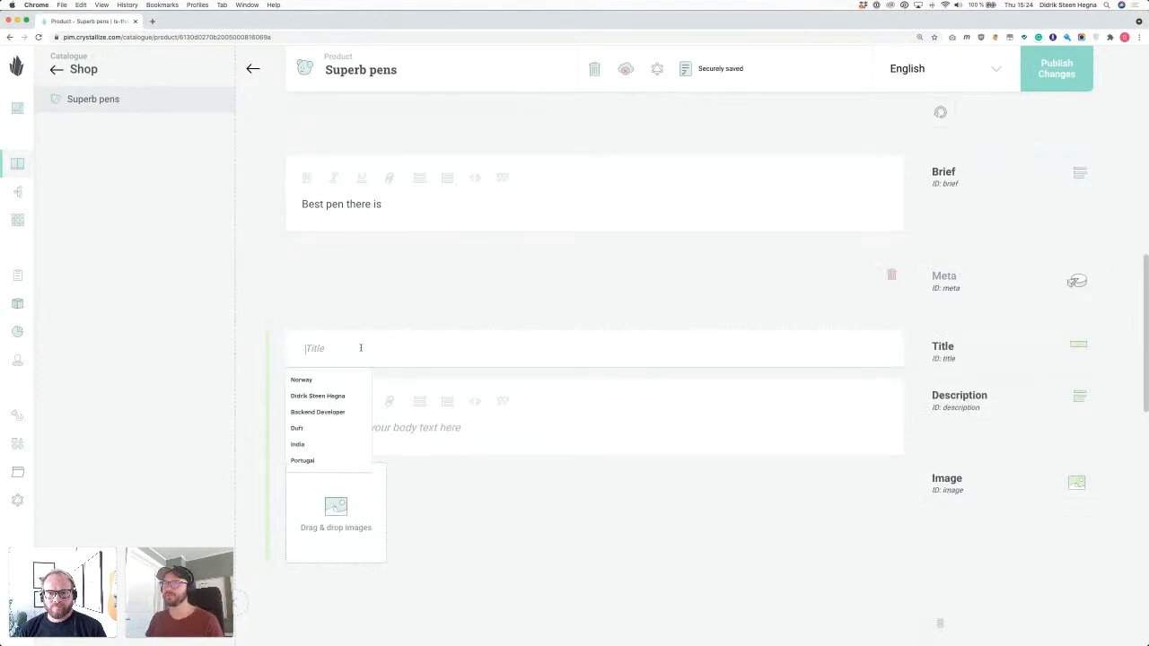
left_click(596, 422)
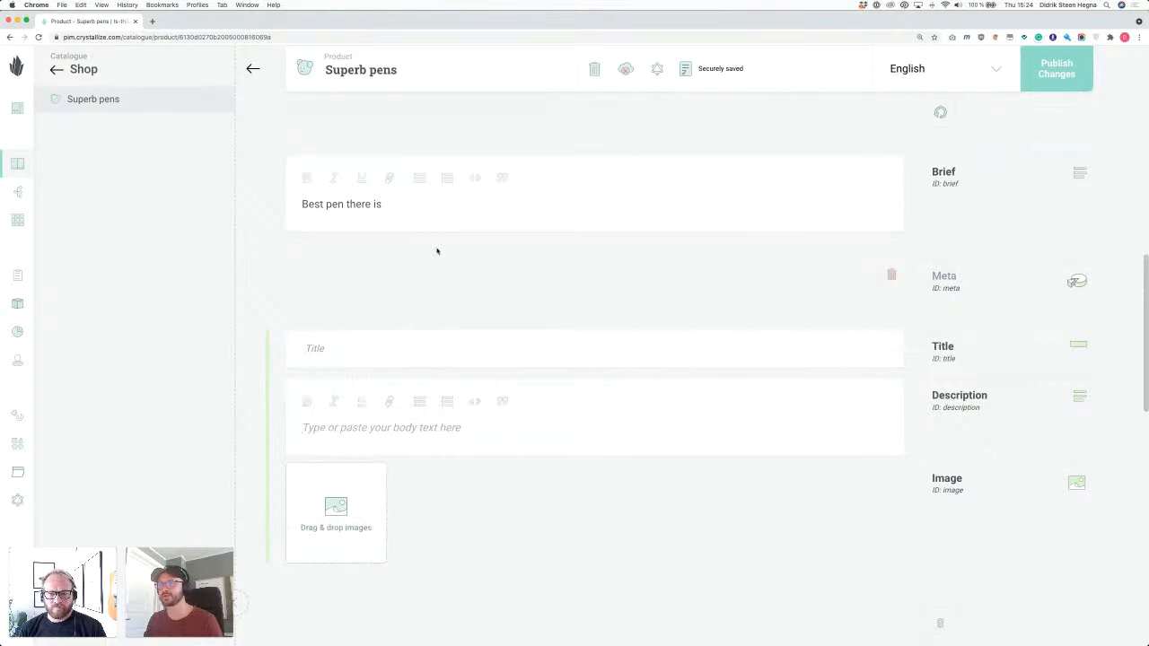
Add a Body paragraph titled "Title" with the text "Description" and the photo of a paint box and pens.
scroll(438, 256, "down", 5)
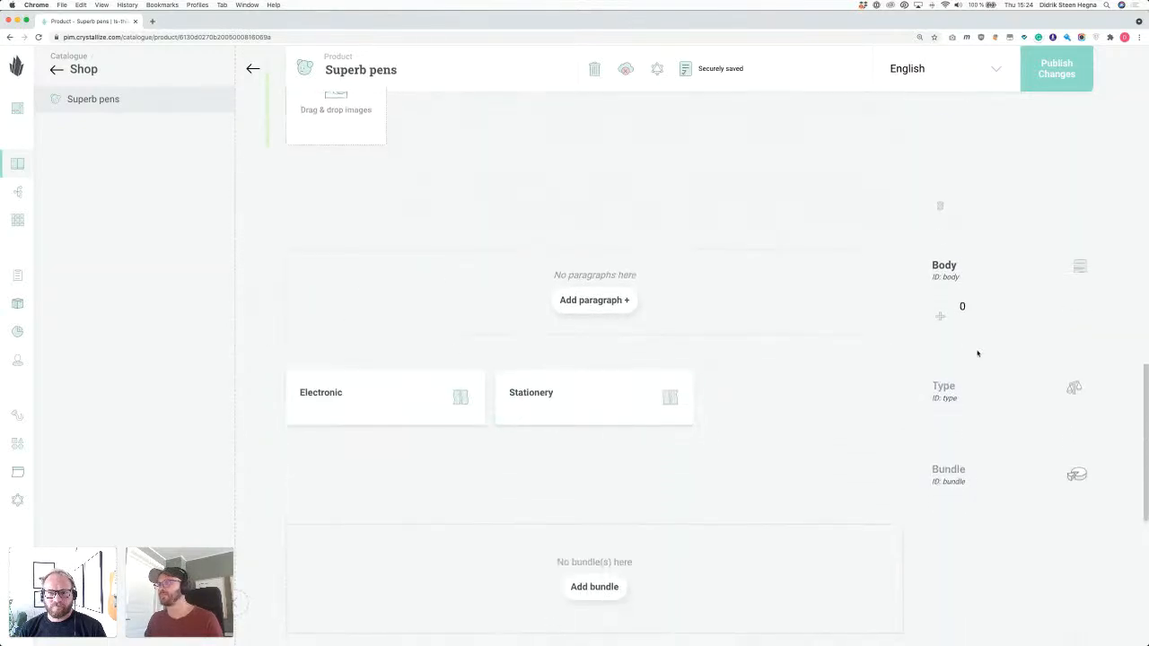
left_click(582, 303)
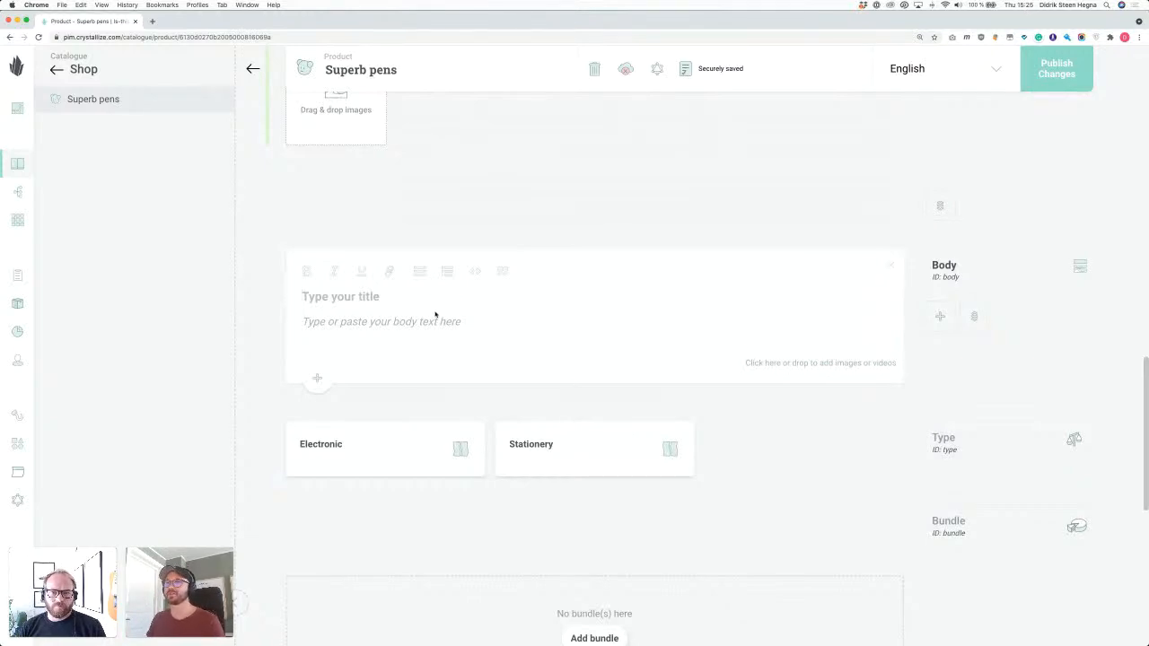
type("Title")
key("Return")
type("De")
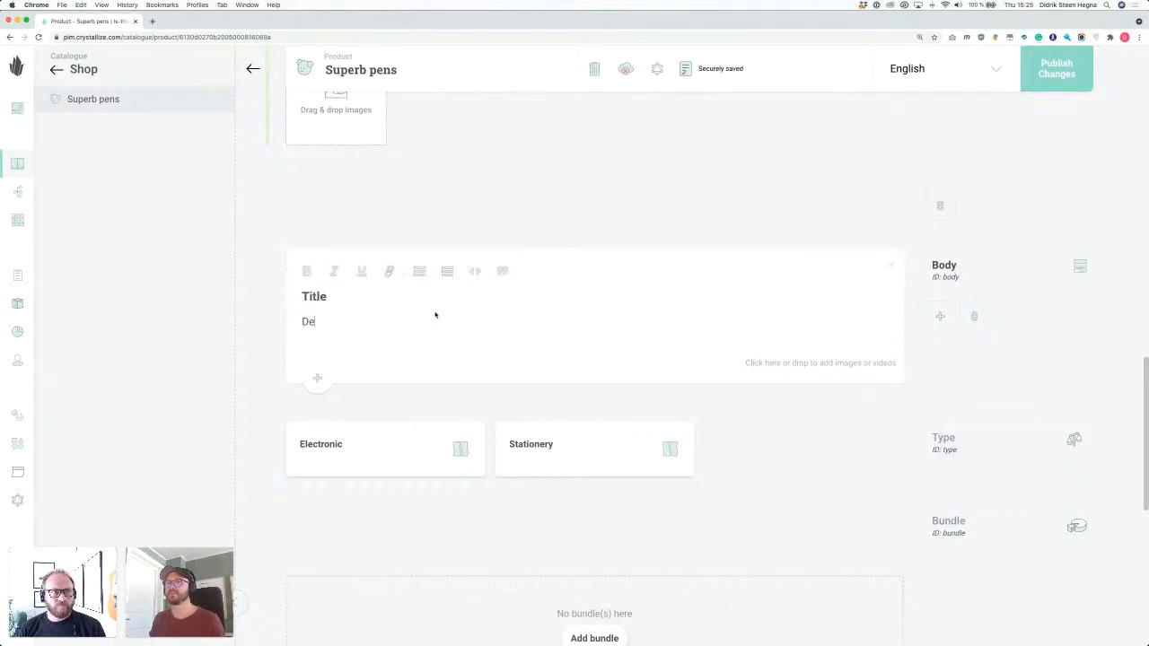
type("scription")
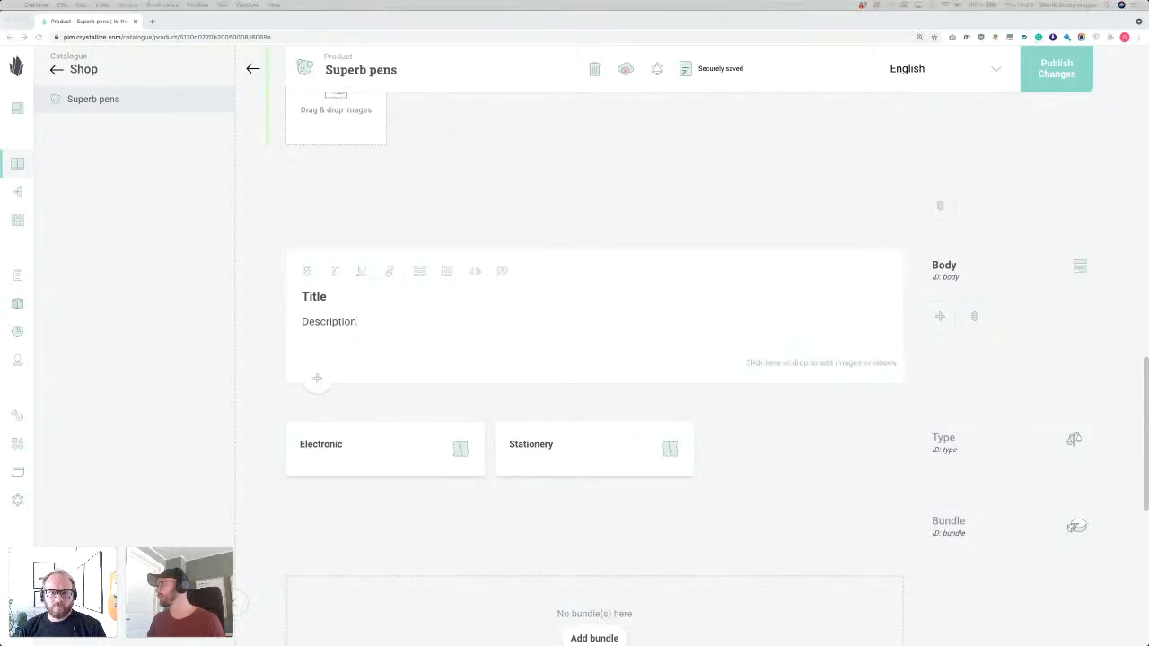
left_click(603, 345)
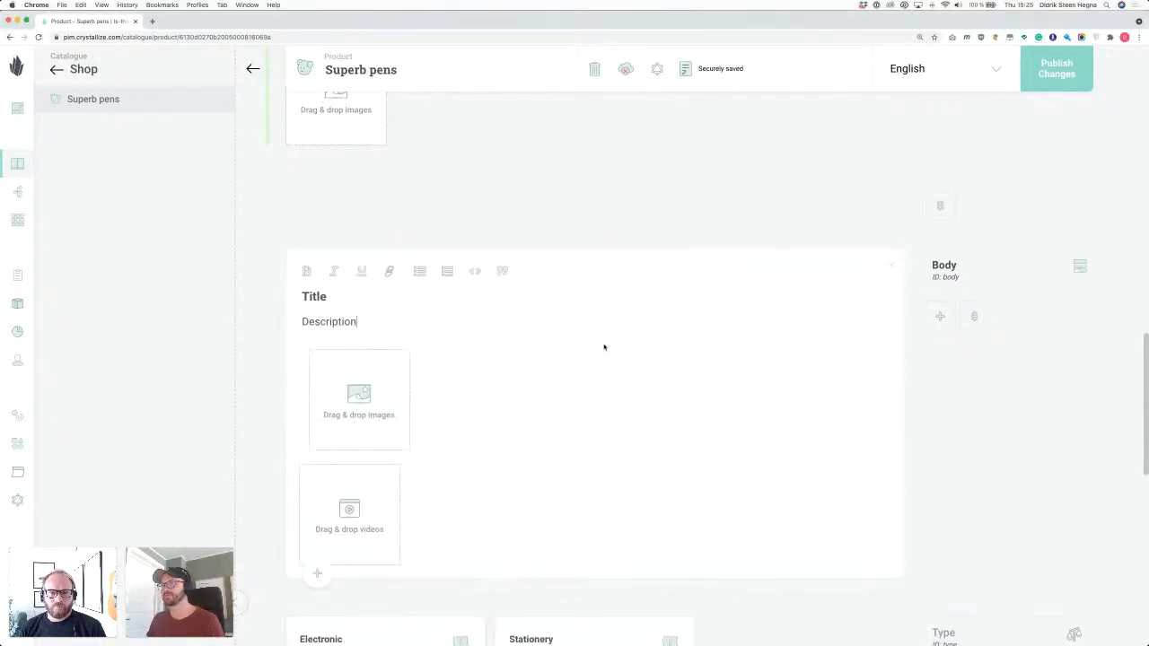
Add two more empty paragraphs to the Body and remove both again.
scroll(585, 508, "down", 5)
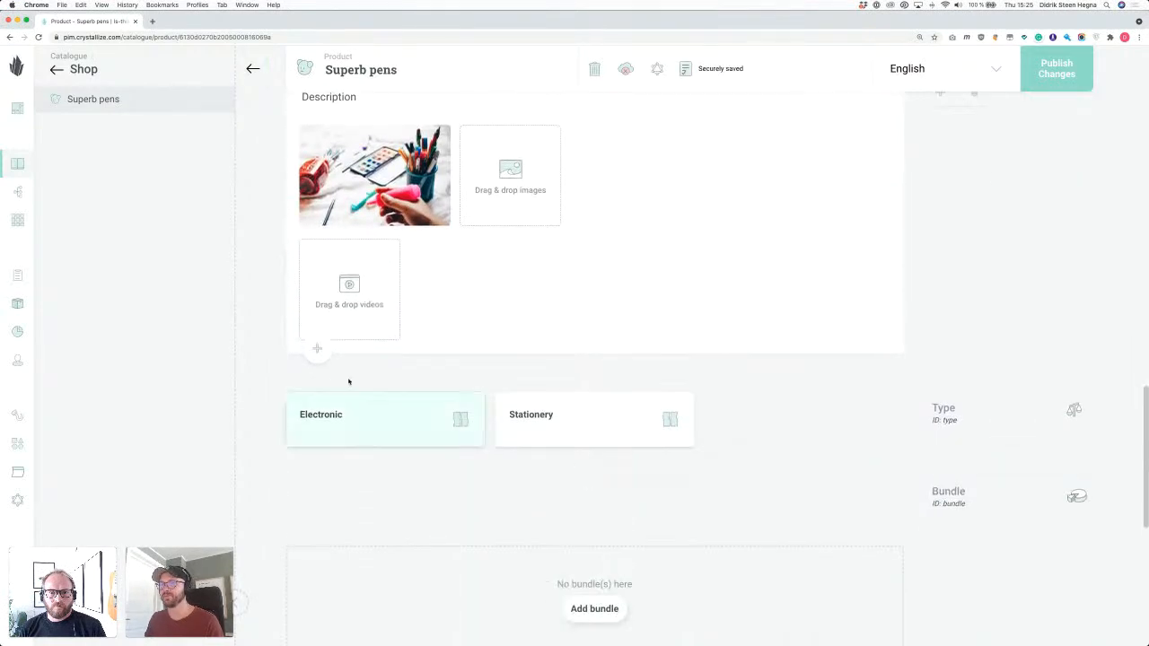
left_click(316, 349)
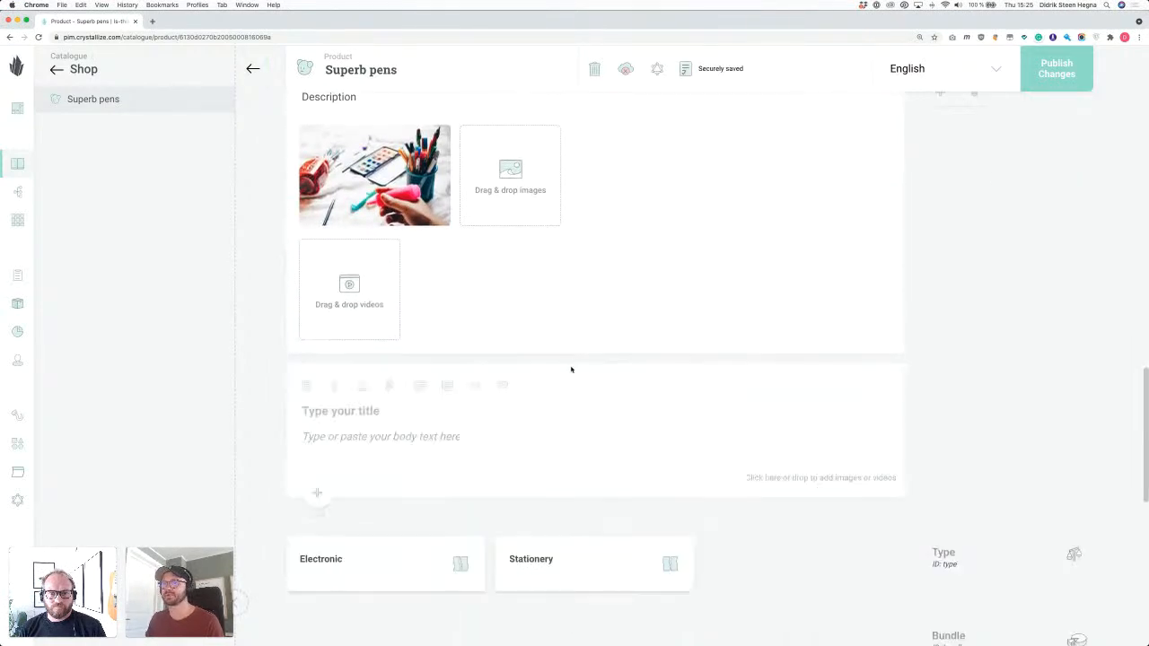
scroll(575, 365, "down", 2)
left_click(310, 405)
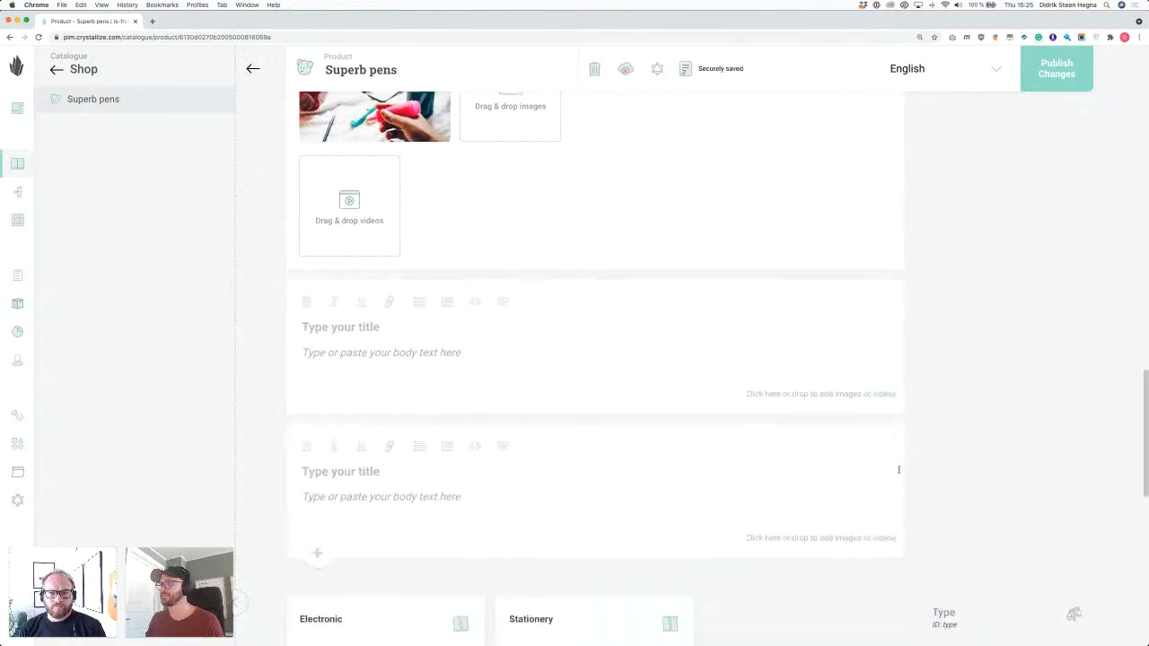
left_click(895, 439)
left_click(897, 302)
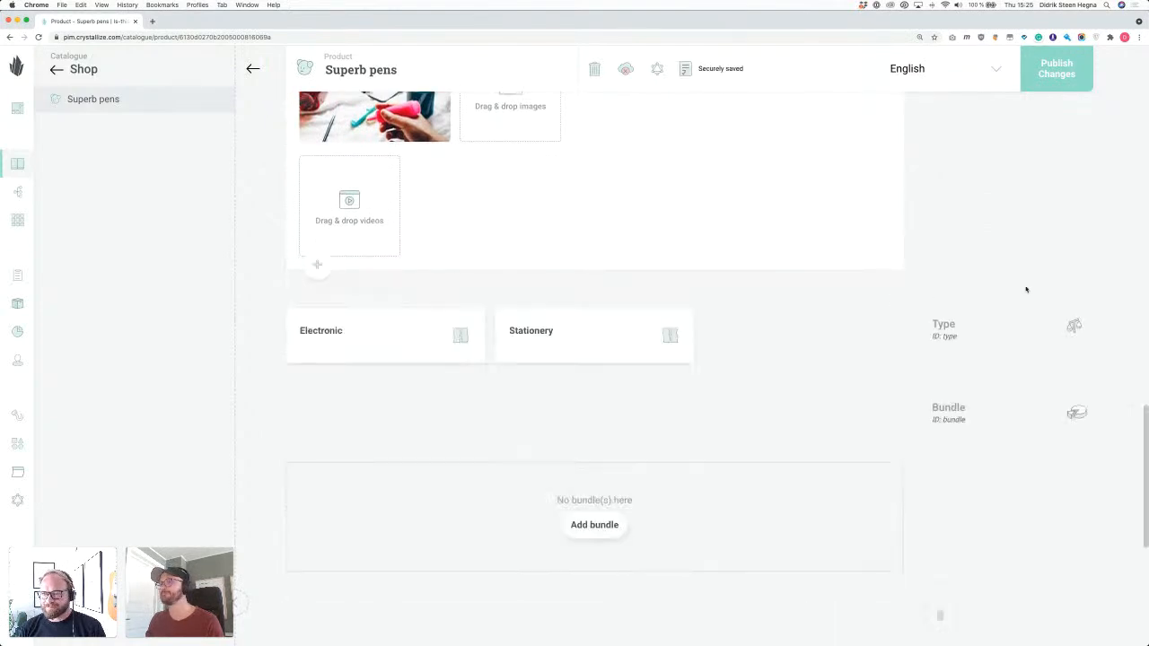
Choose Stationery for the Type and fill in its Material properties: Packaging "Bamboo" and Core "Wood with graphite".
scroll(857, 343, "down", 3)
scroll(530, 308, "up", 2)
scroll(333, 293, "up", 2)
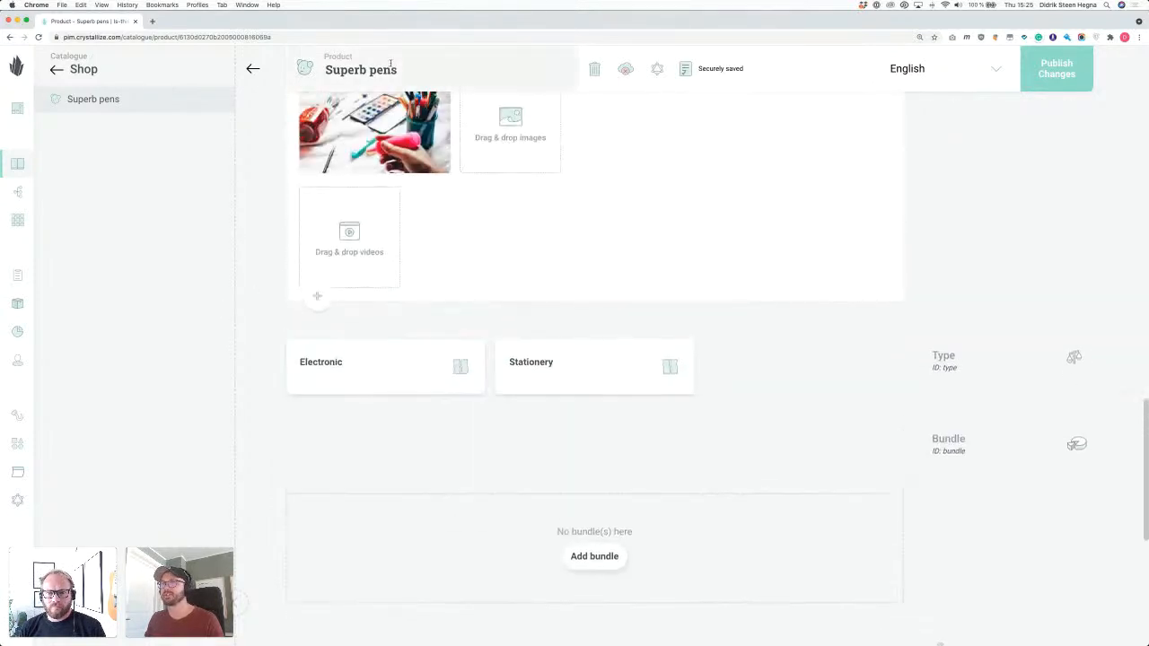
scroll(760, 236, "down", 4)
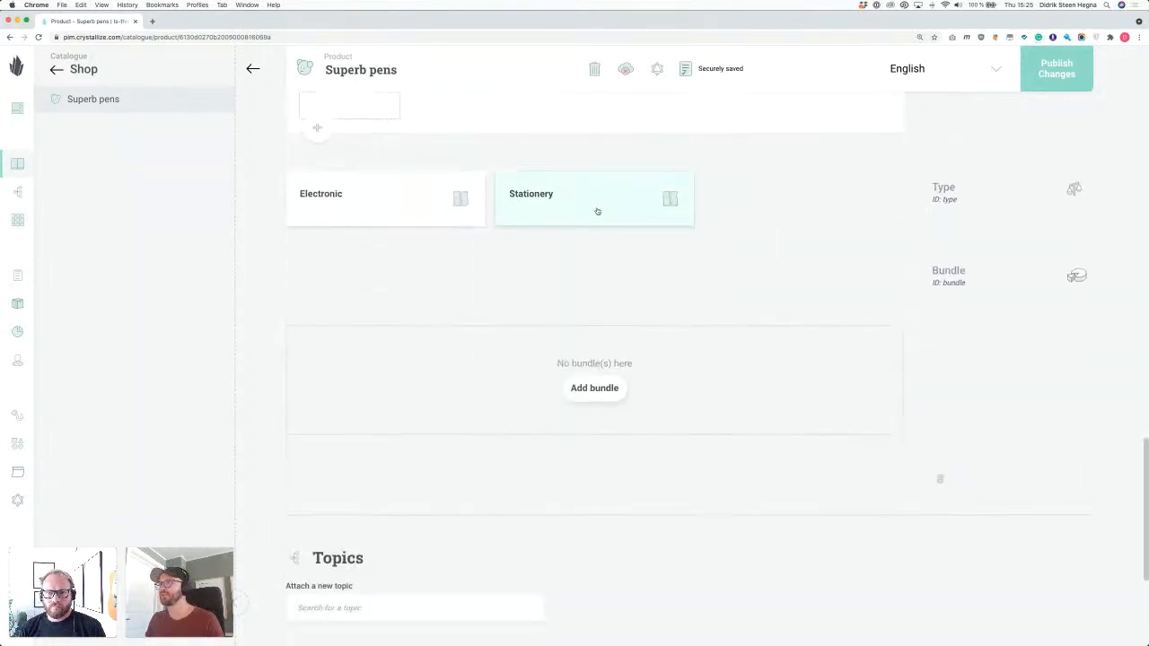
left_click(597, 211)
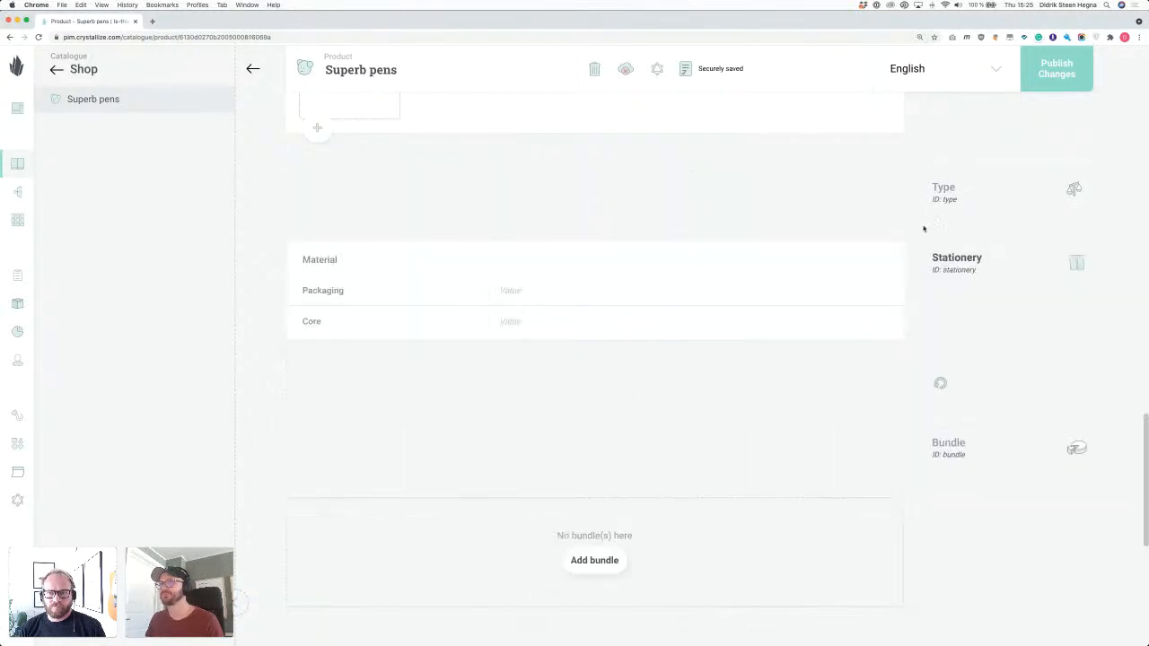
left_click(523, 281)
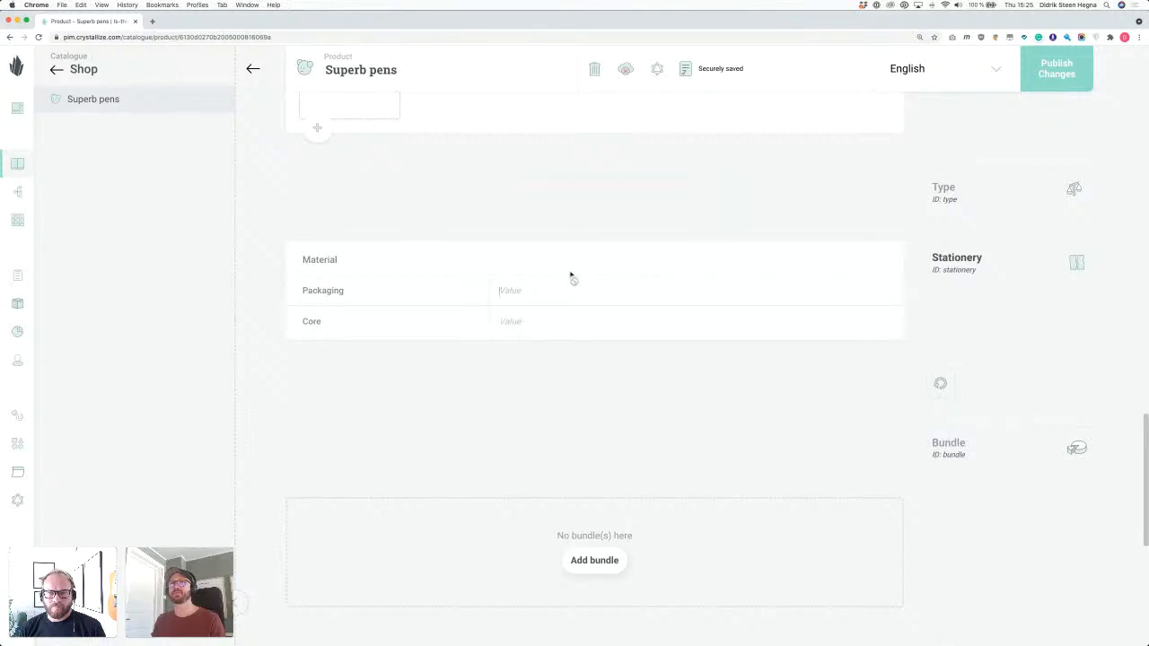
type("Bambus")
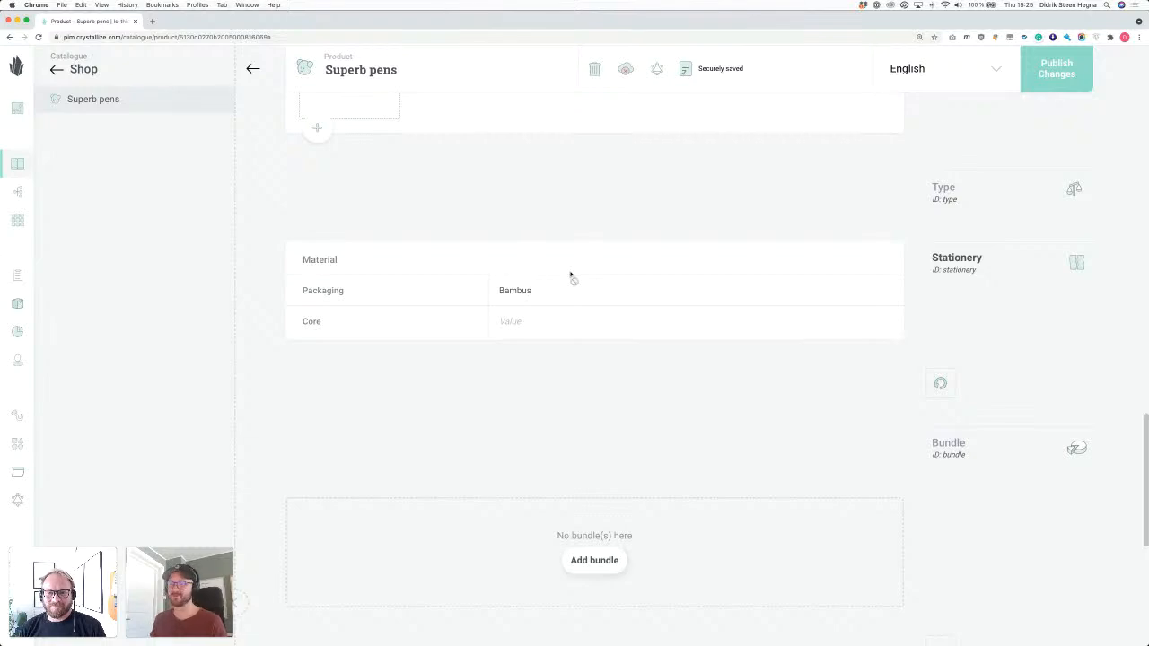
key("super+a")
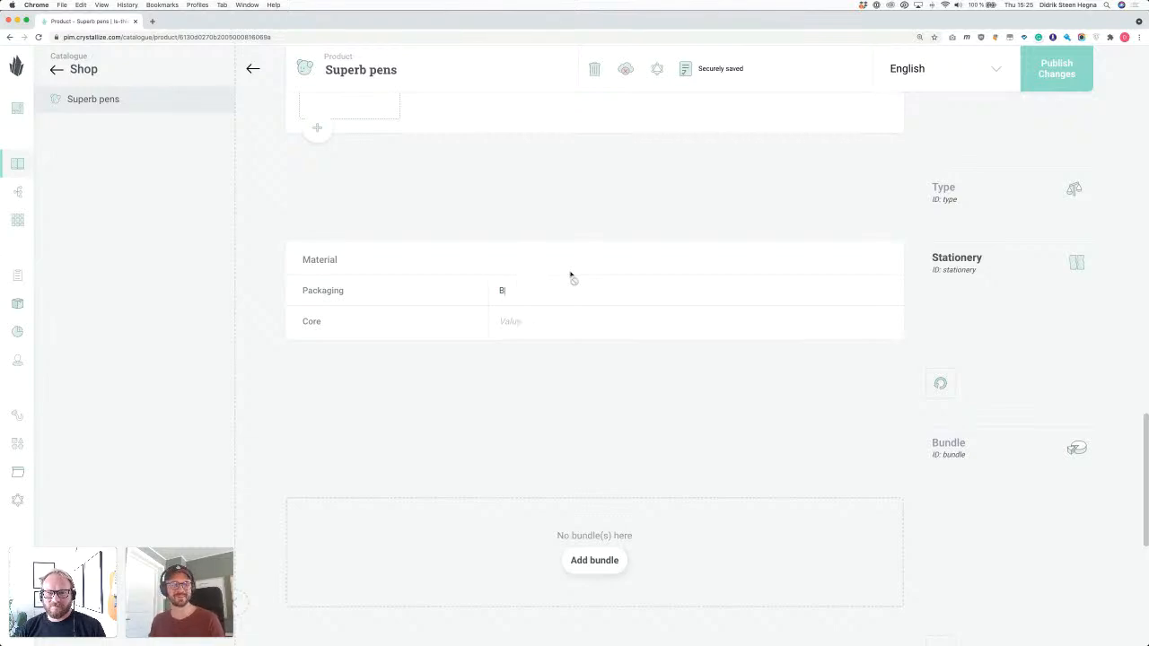
type("Bamboo")
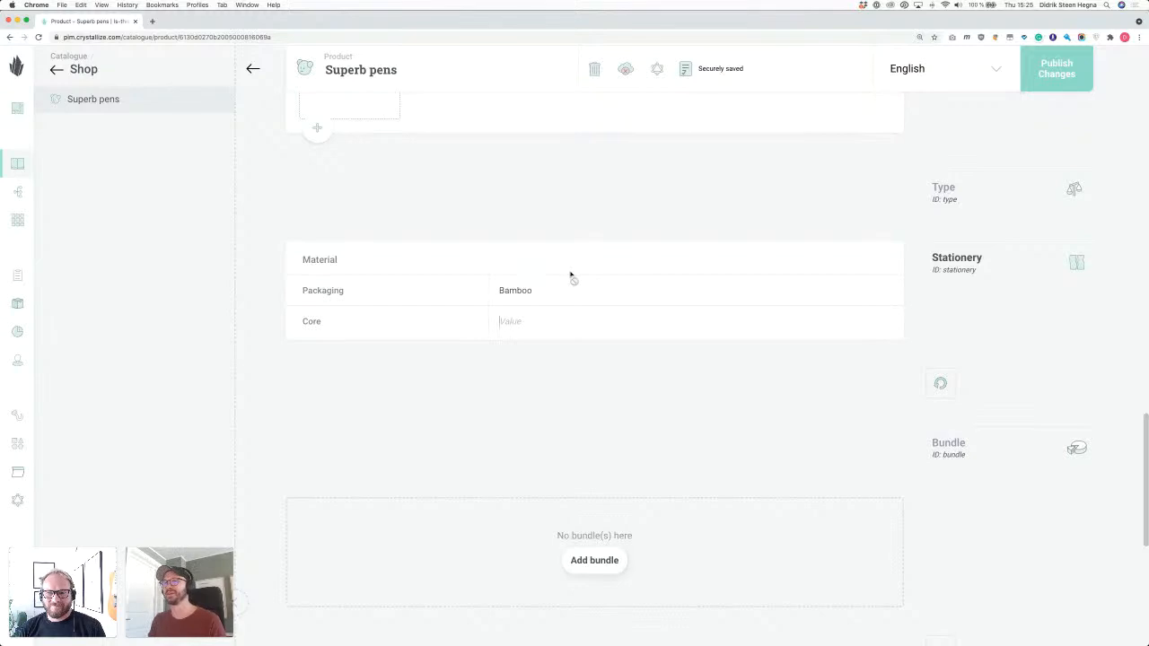
type("Wood")
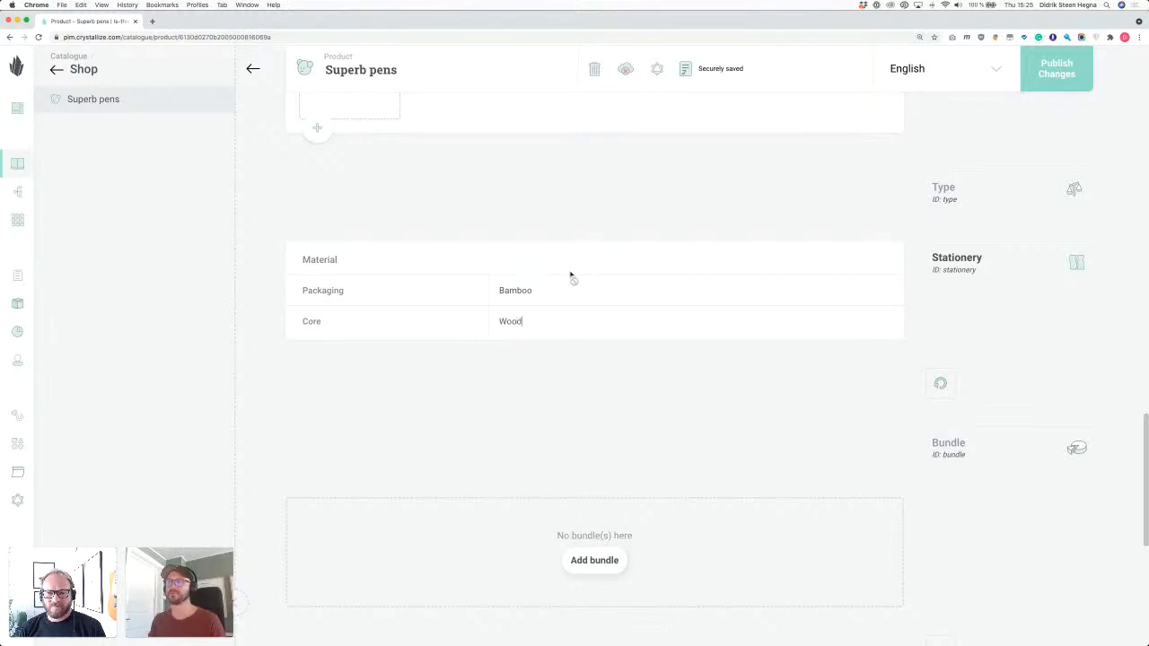
type(" with")
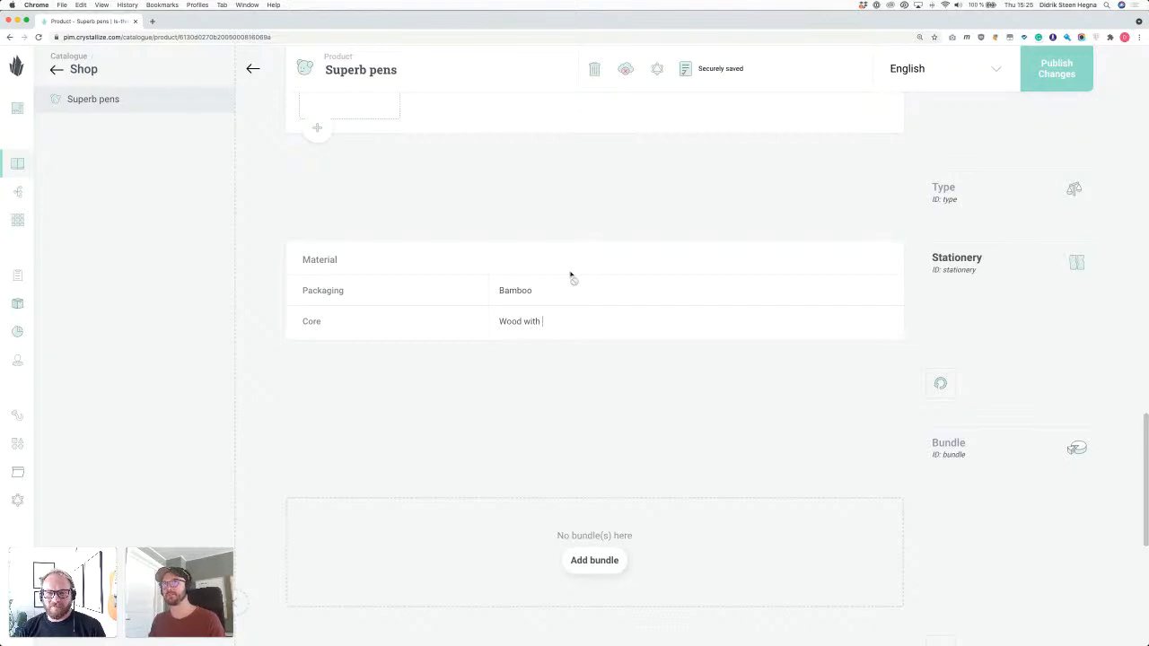
type("graphite")
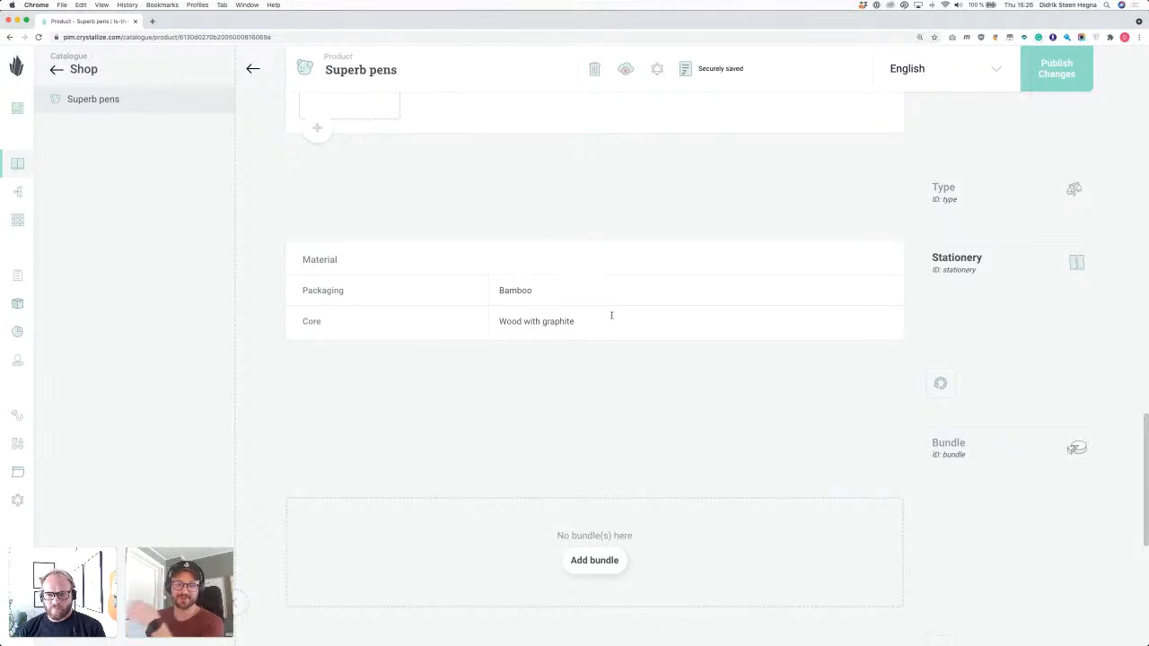
Reset the Type choice, try the Electronic option, and reset the choice again.
left_click(941, 384)
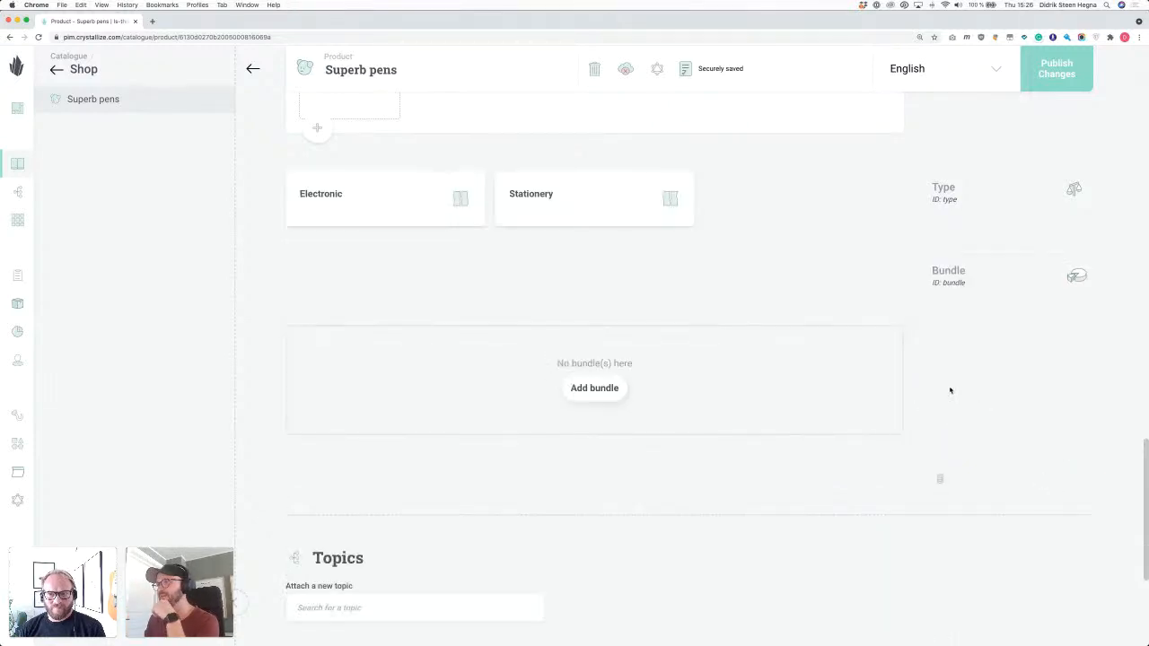
left_click(398, 220)
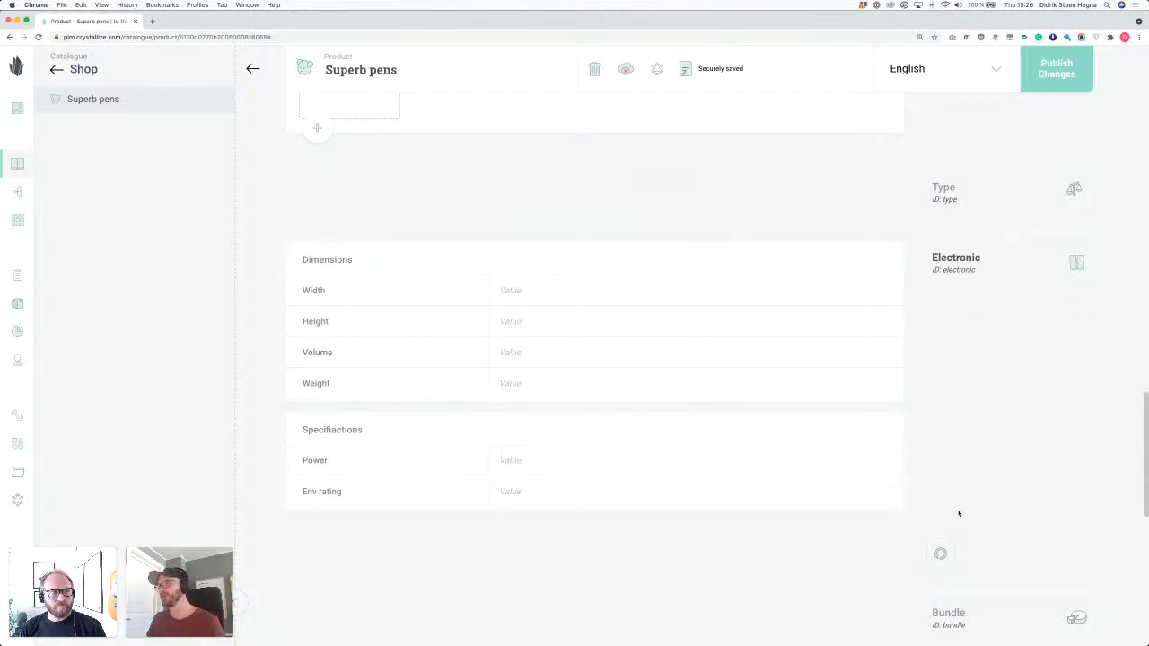
left_click(939, 554)
Set the Type to Stationery with Packaging "Bamboo" and Core "Wood with graphite", and publish the Superb pens changes.
left_click(546, 199)
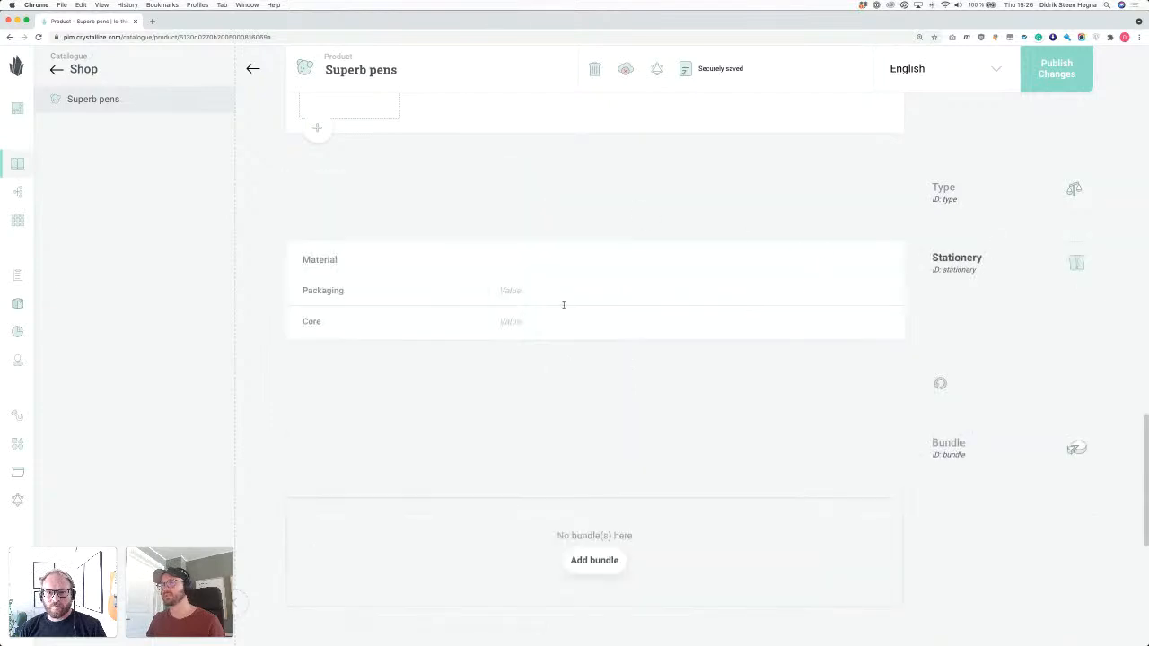
left_click(540, 285)
type("Bamboo")
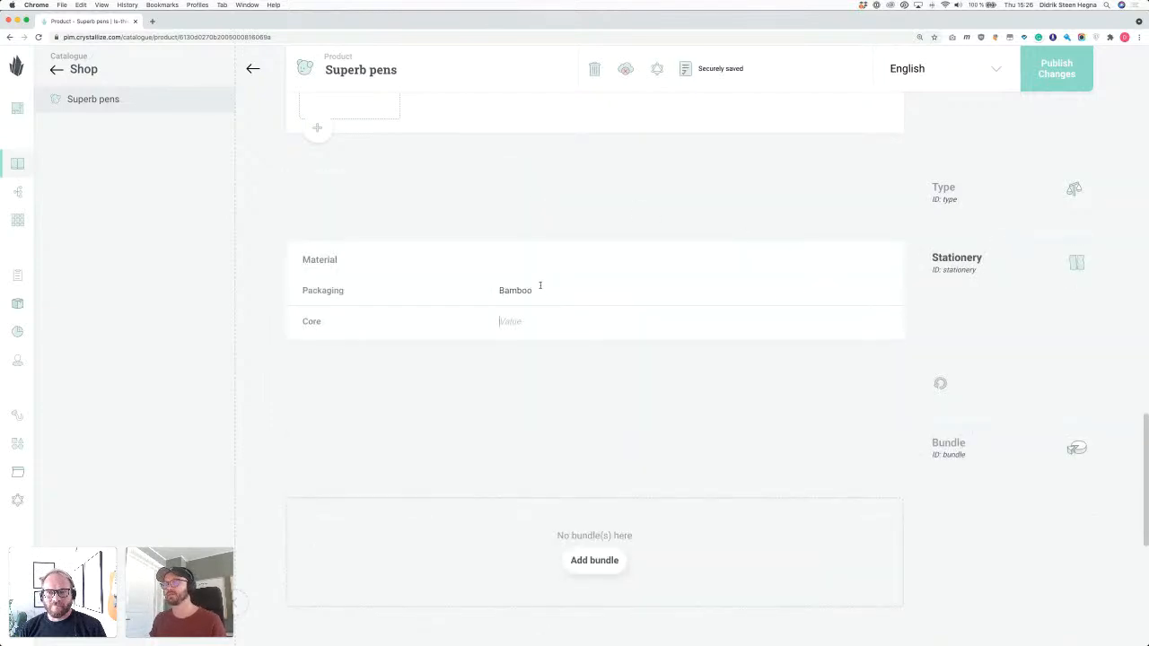
key("Tab")
type("Wood with g")
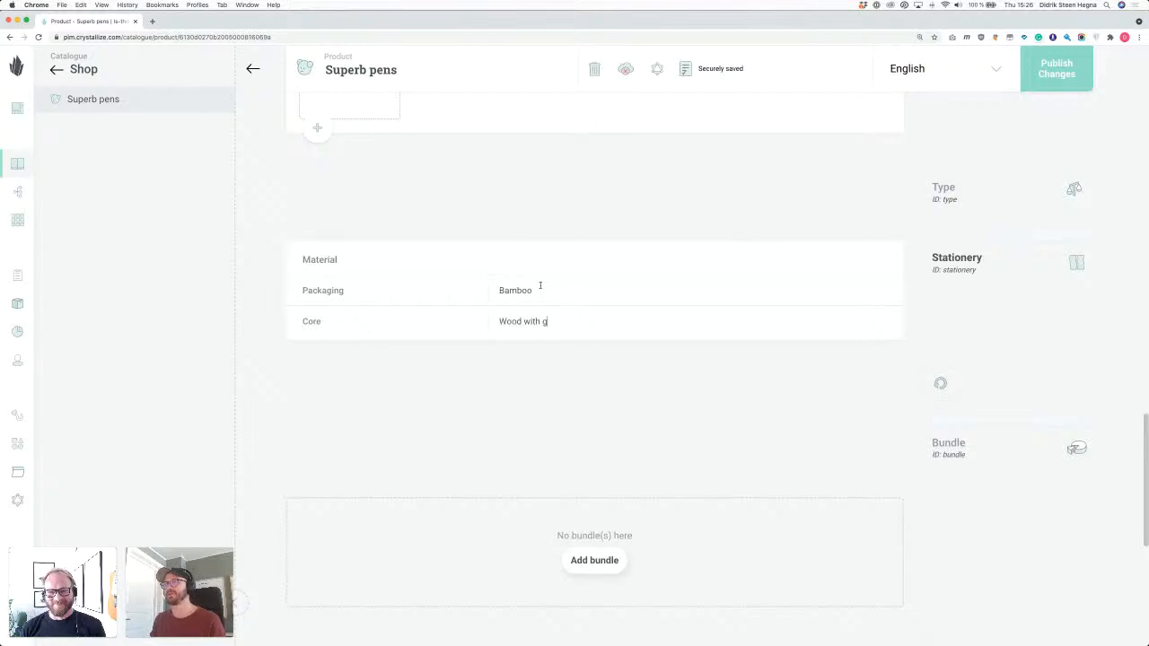
type("raphite")
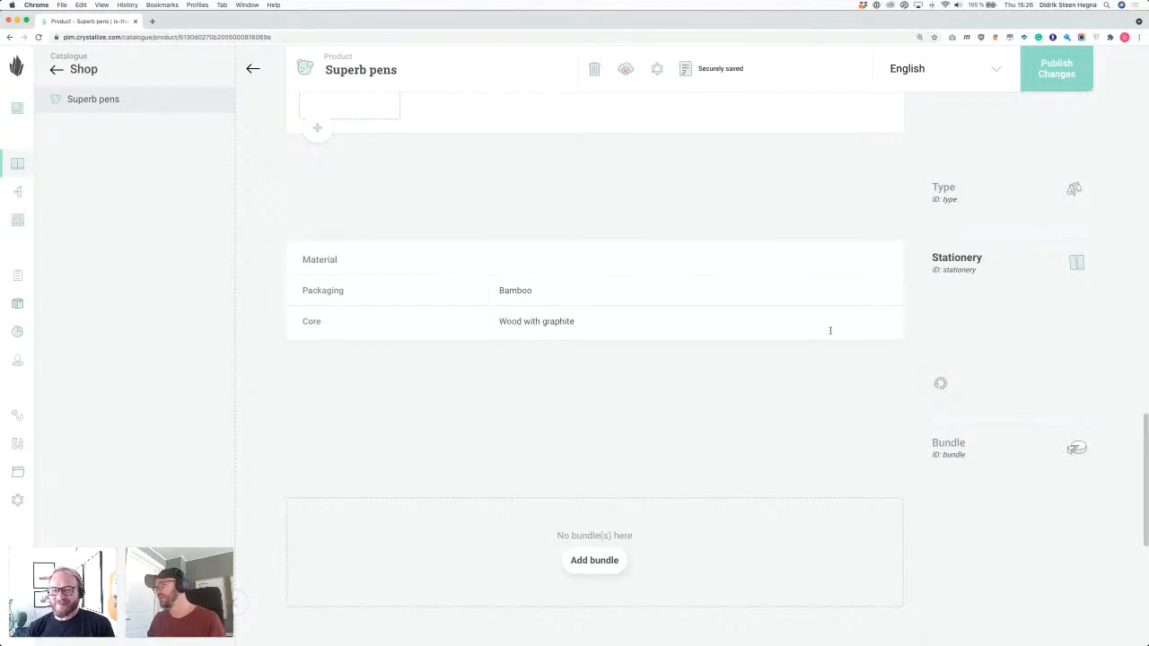
scroll(812, 320, "down", 3)
left_click(1056, 68)
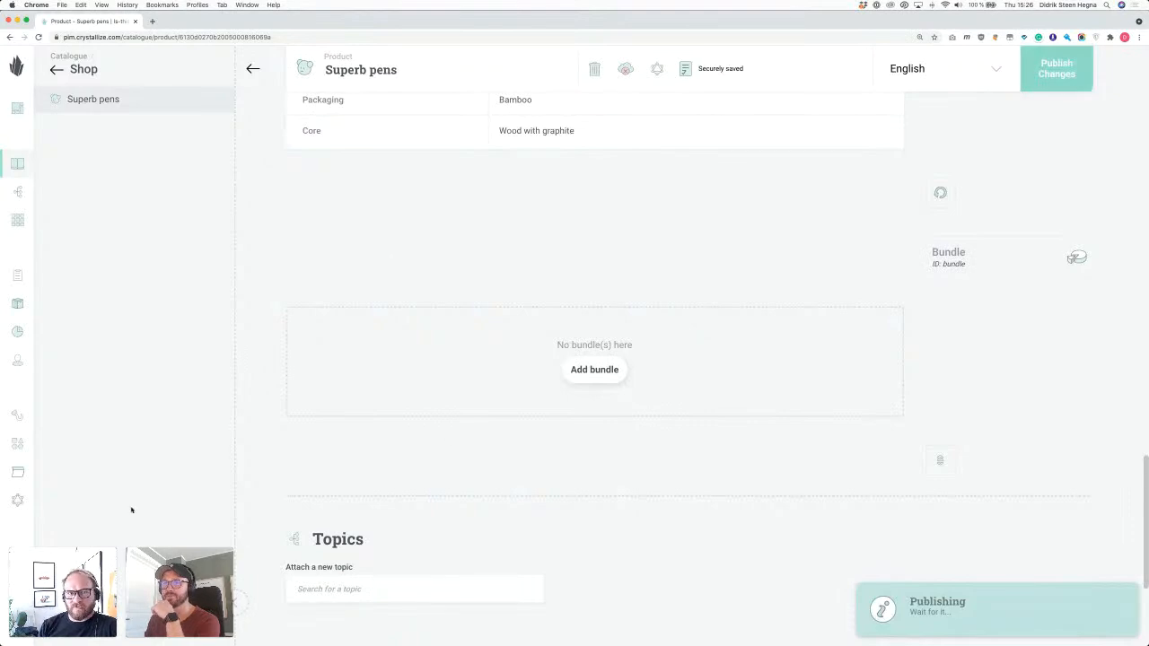
Create a new product named "Book" in the Shop folder using the Product shape.
left_click(72, 612)
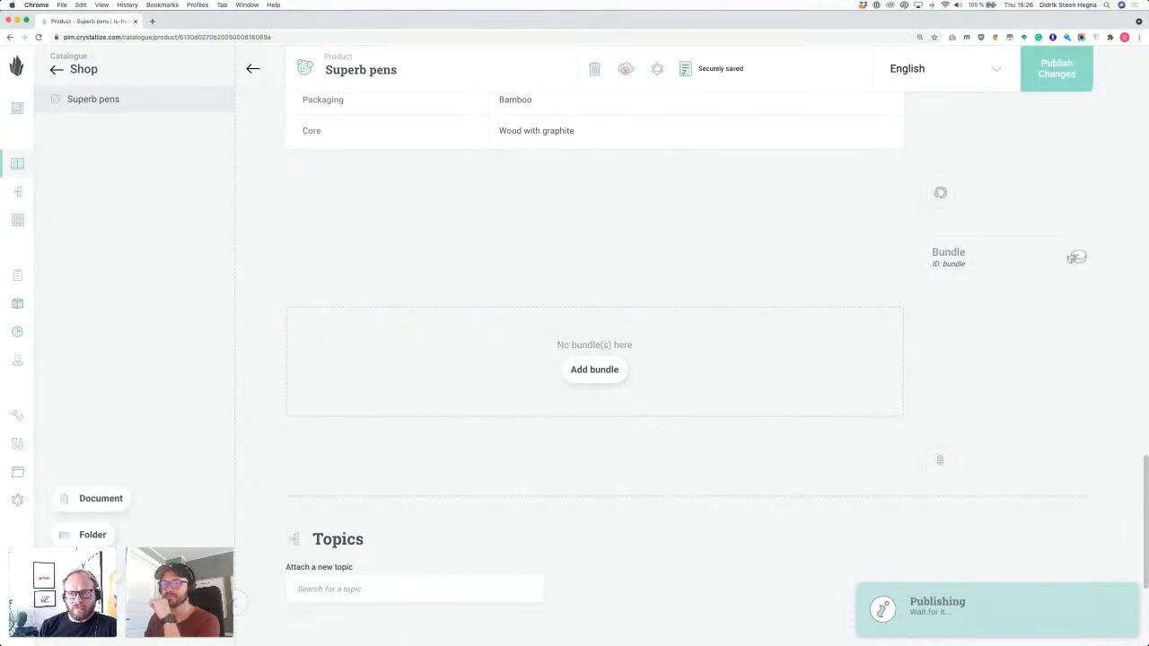
left_click(85, 571)
left_click(567, 271)
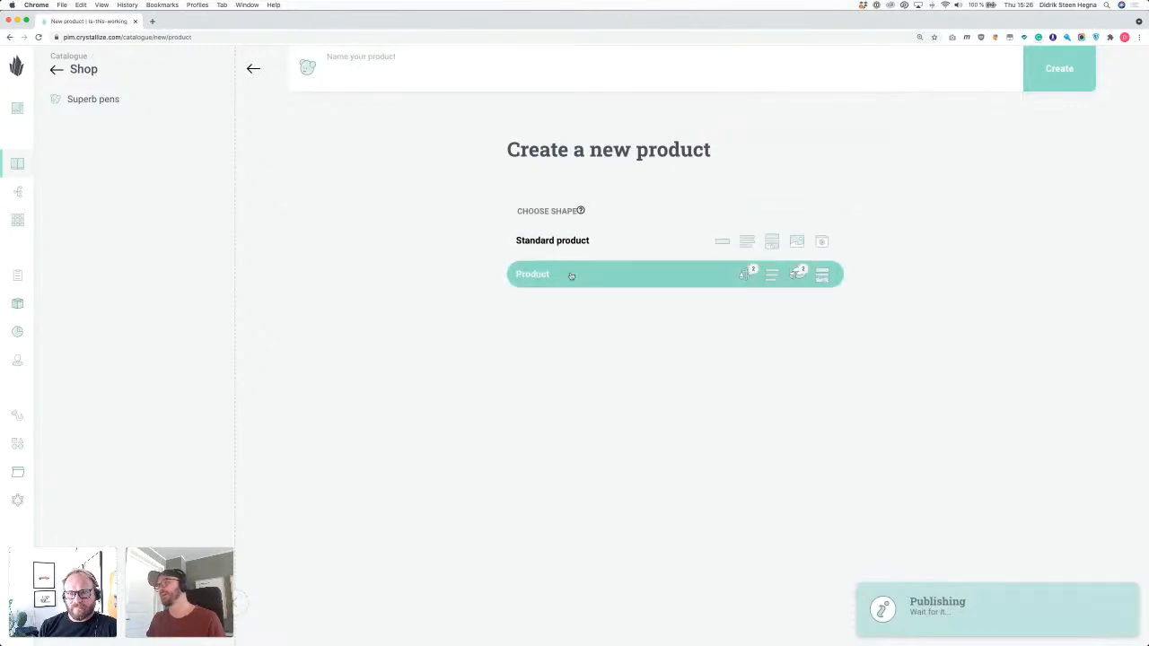
left_click(398, 84)
type("Book")
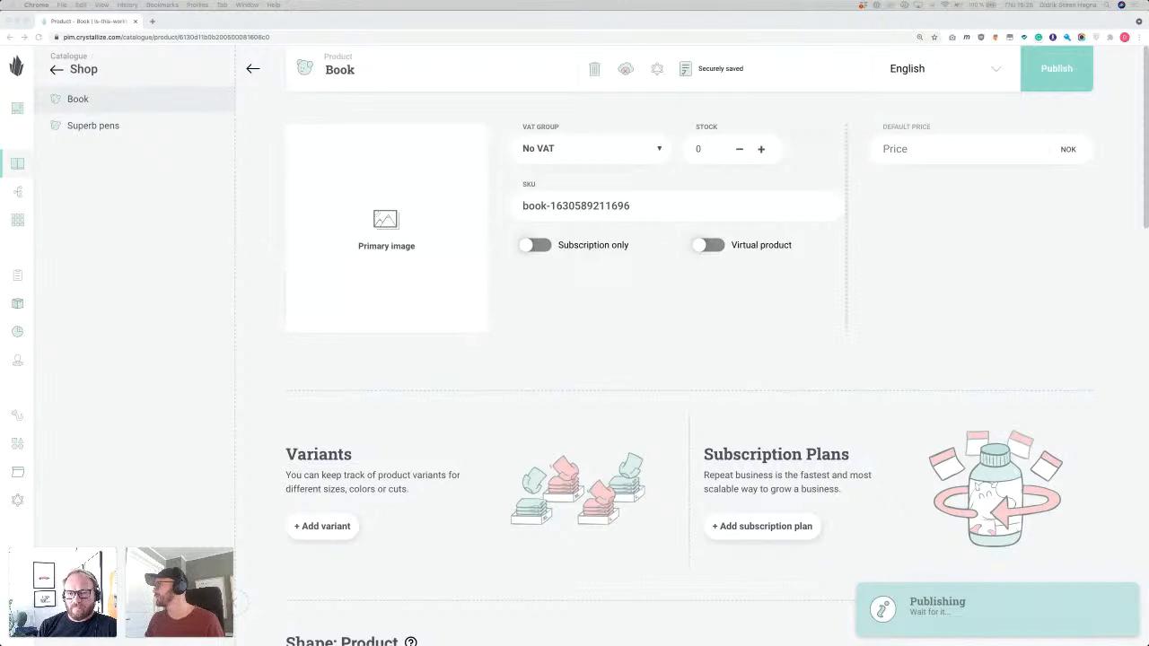
Add the photo of a pen on an open notebook as the Book's primary image and set the default price to 59 NOK.
left_click_drag(807, 359, 466, 206)
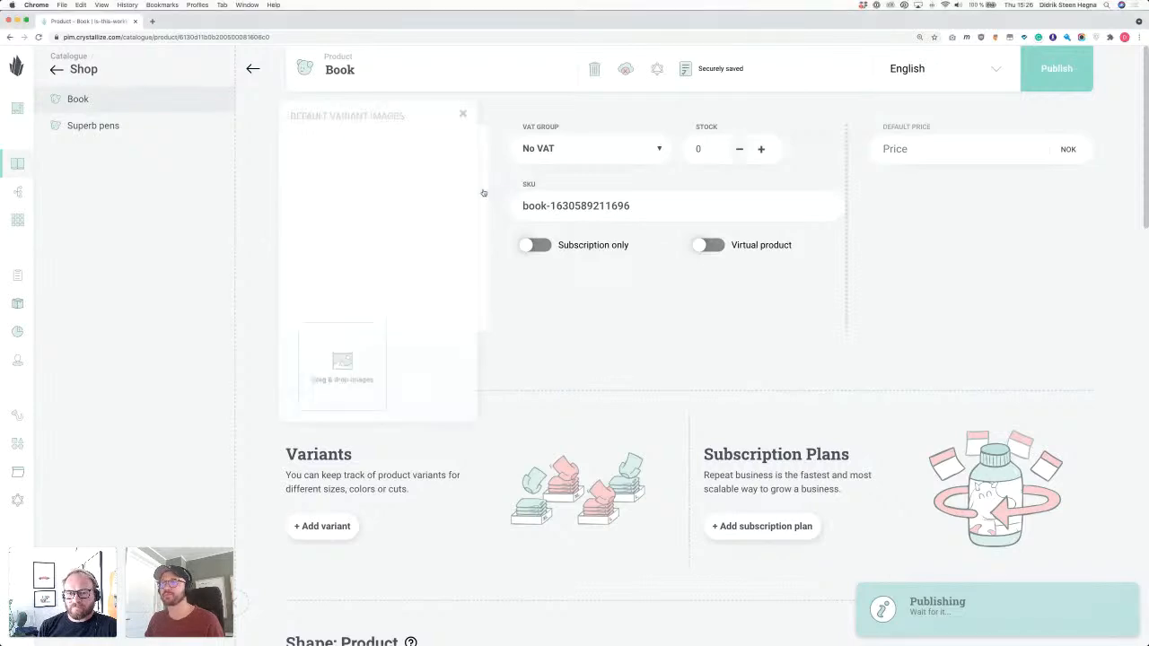
left_click(706, 308)
left_click(893, 148)
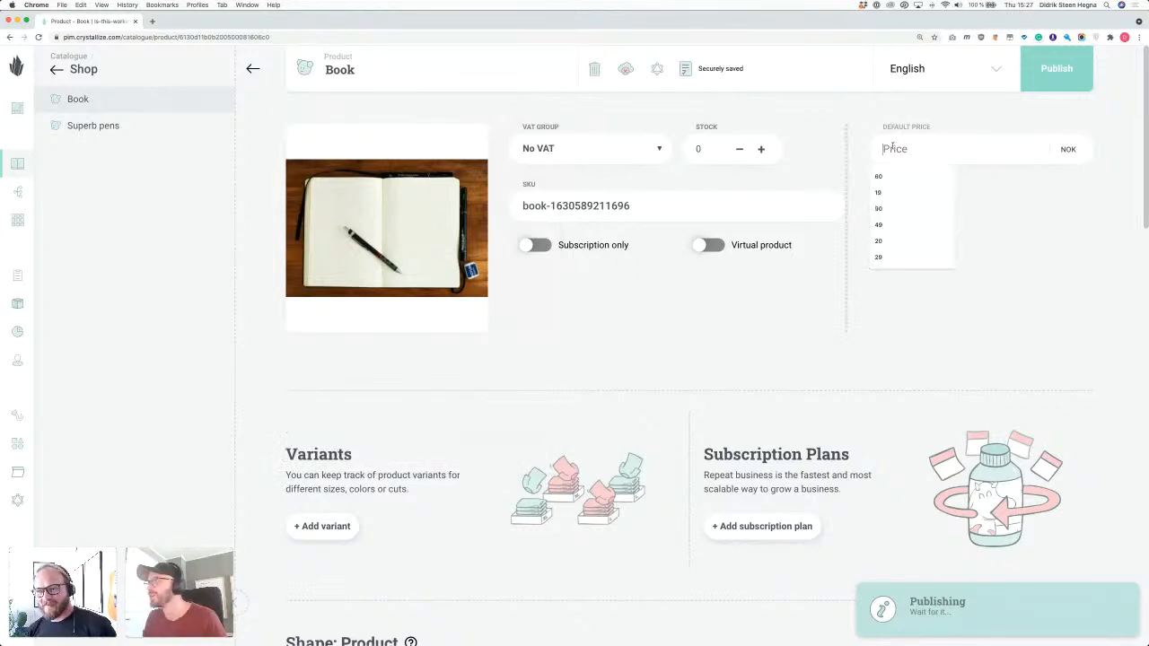
type("50")
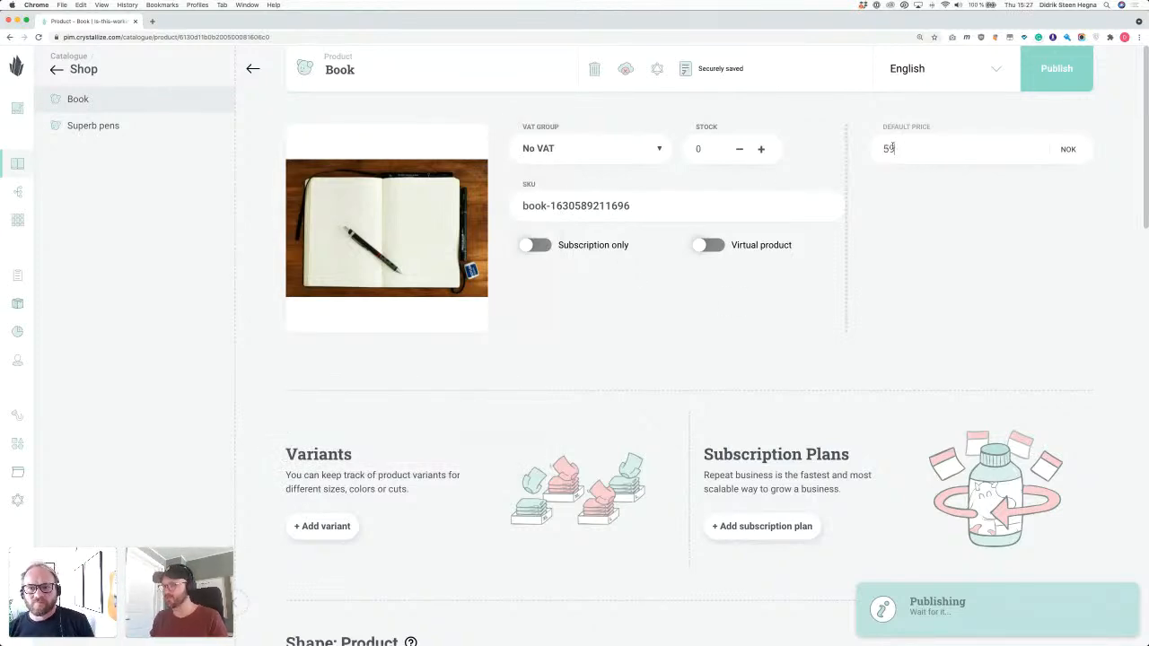
Publish the Book product.
scroll(954, 200, "down", 3)
scroll(945, 217, "down", 2)
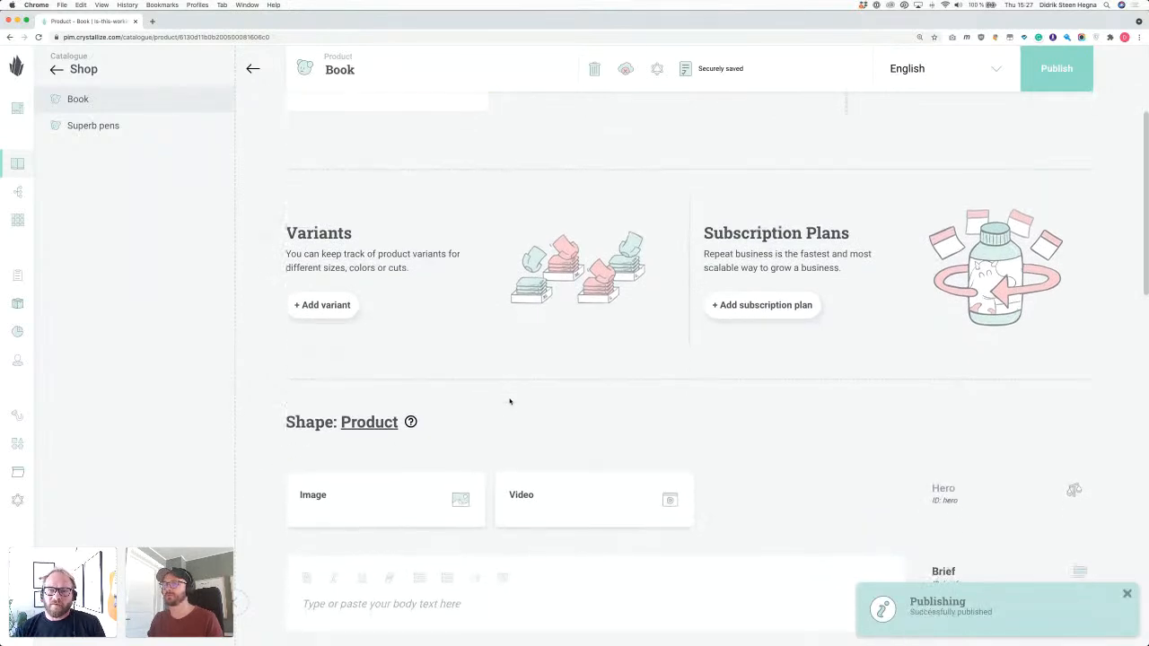
scroll(1046, 121, "up", 2)
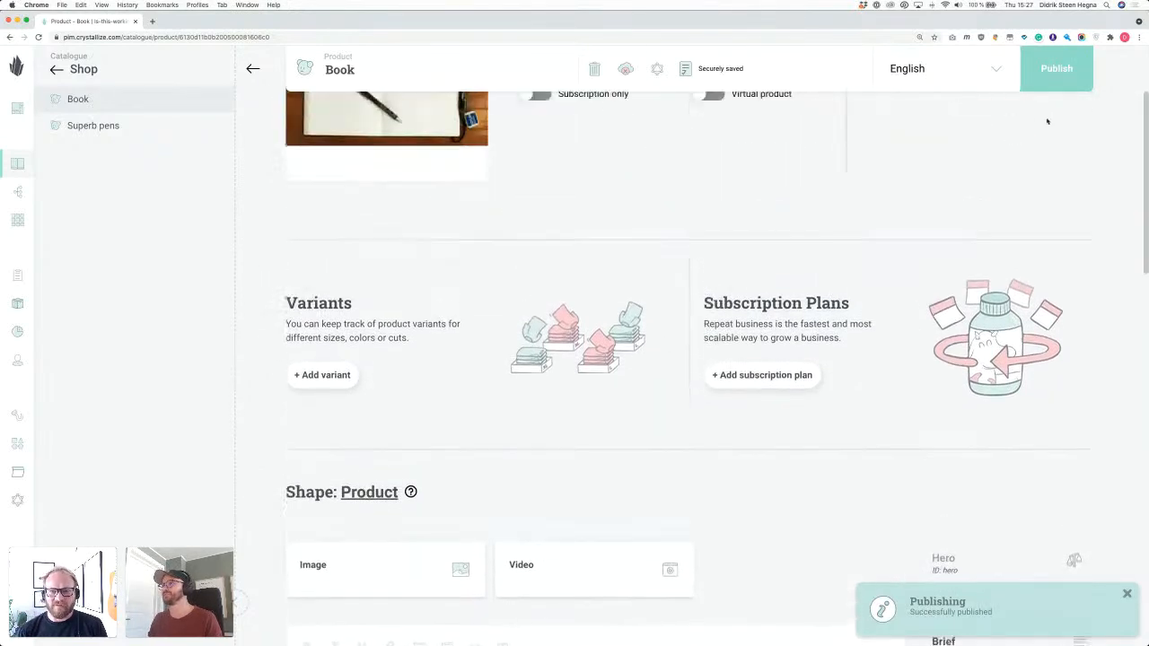
left_click(1057, 68)
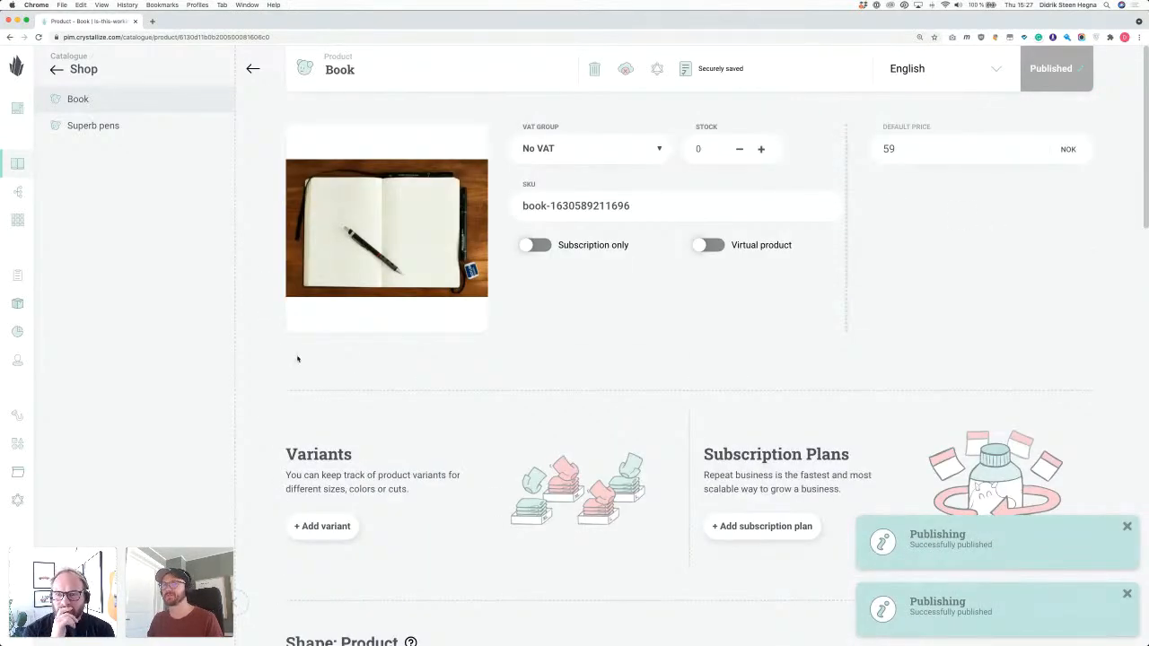
Create a new product named "Erasor" in the Shop folder using the Product shape.
left_click(73, 612)
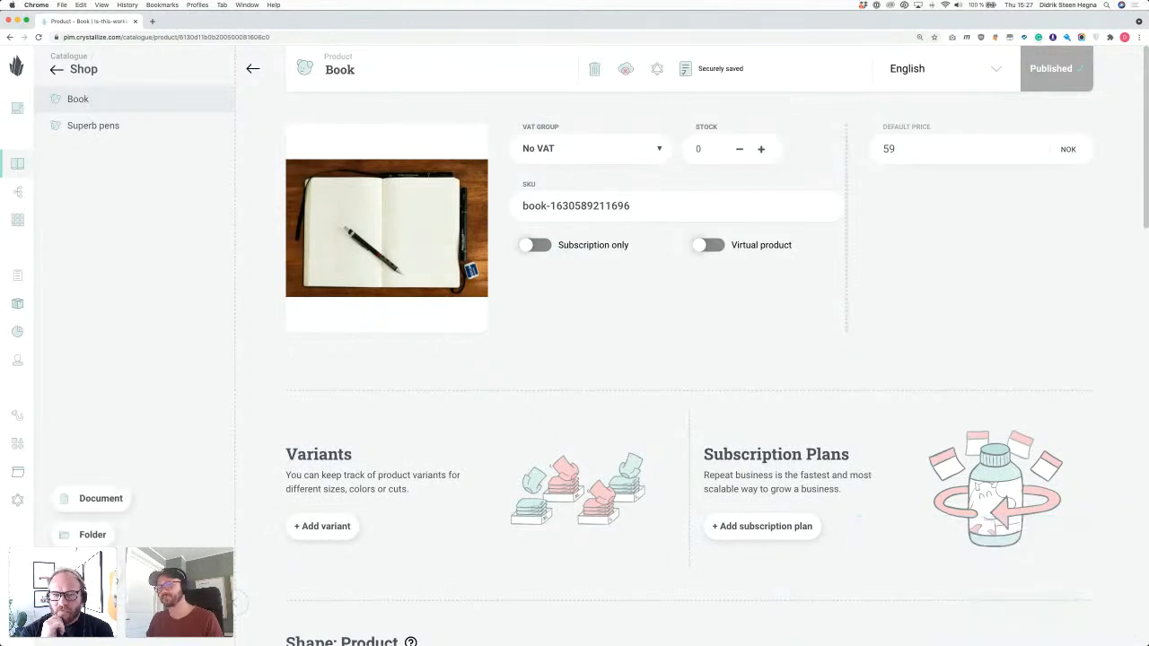
left_click(90, 570)
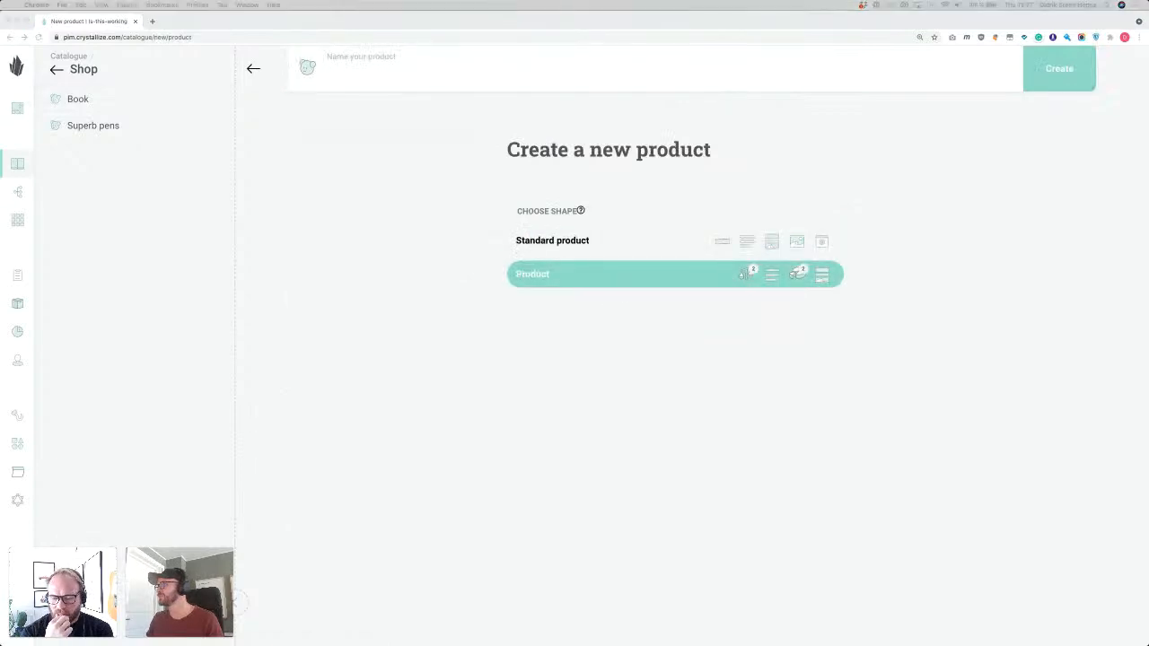
left_click(490, 78)
type("Ea")
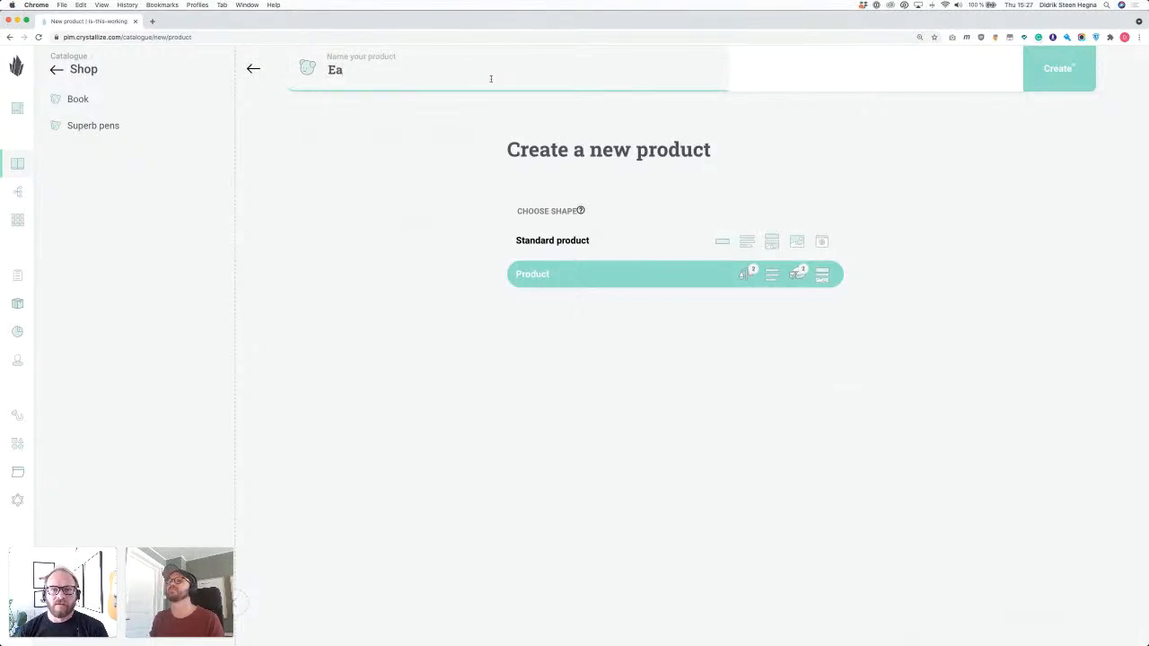
key("BackSpace")
type("rasor")
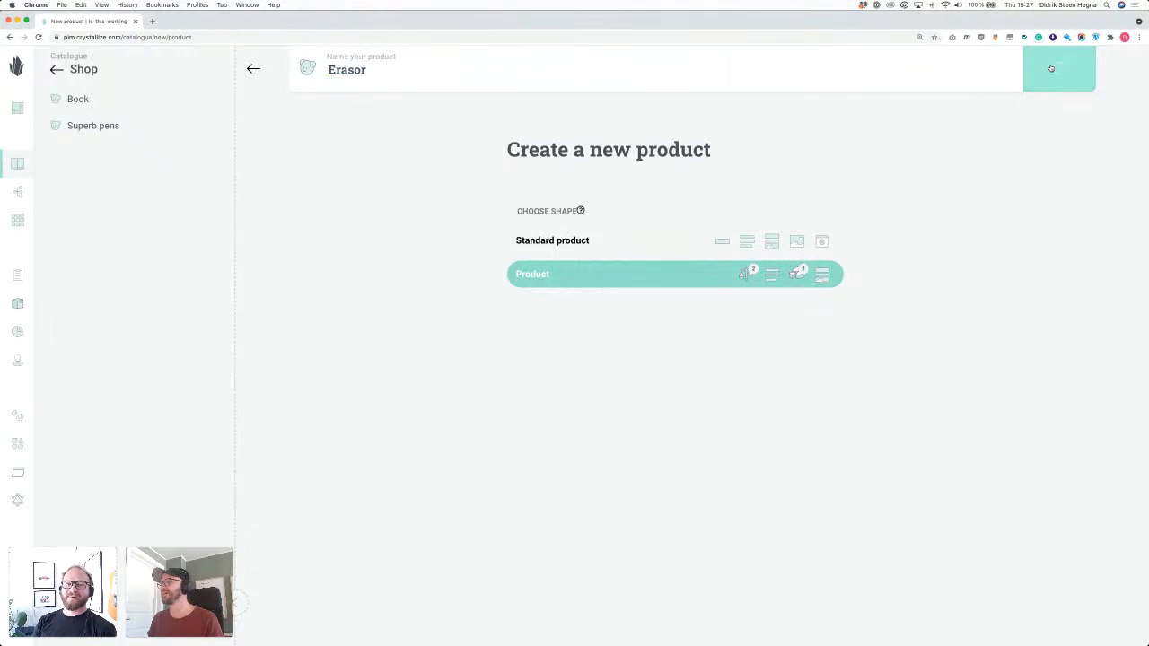
left_click(1047, 68)
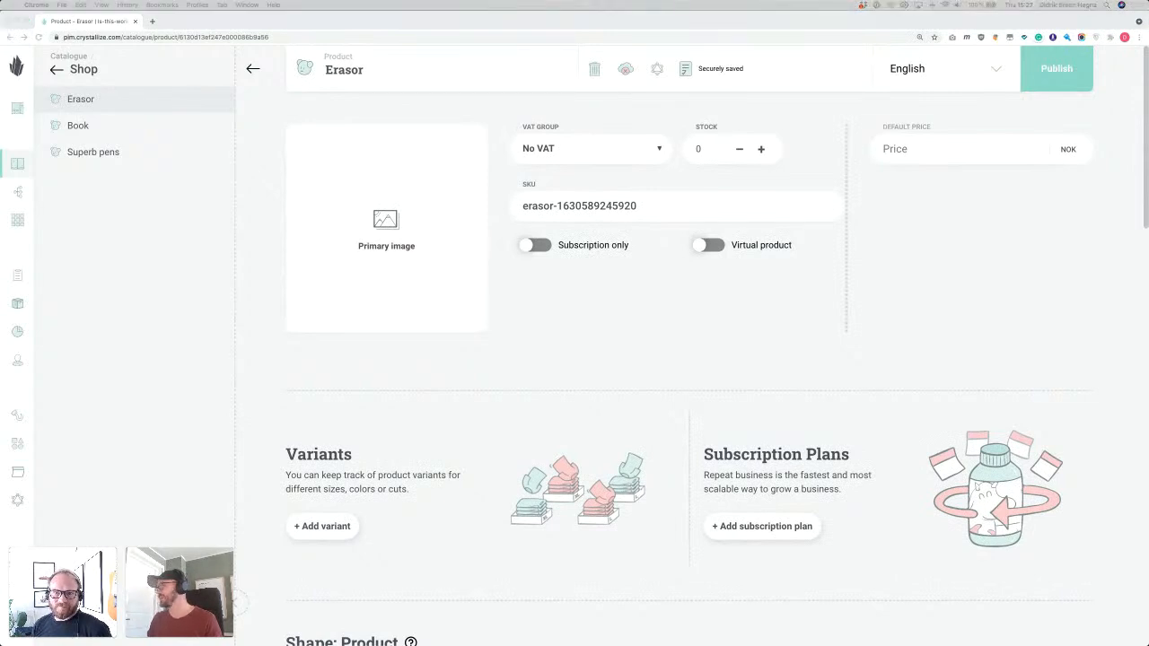
Add the photo of pink, blue and purple erasers on a white tray as the Erasor's primary image and set the default price to 9 NOK.
left_click_drag(1147, 230, 332, 231)
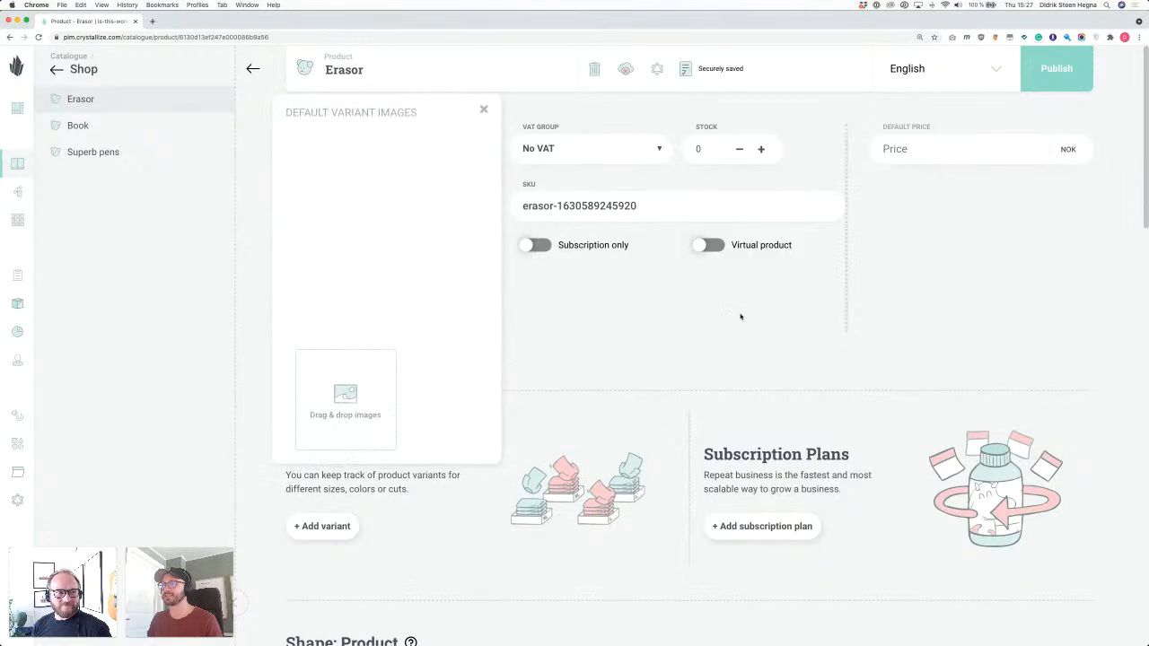
left_click(741, 315)
scroll(605, 287, "down", 5)
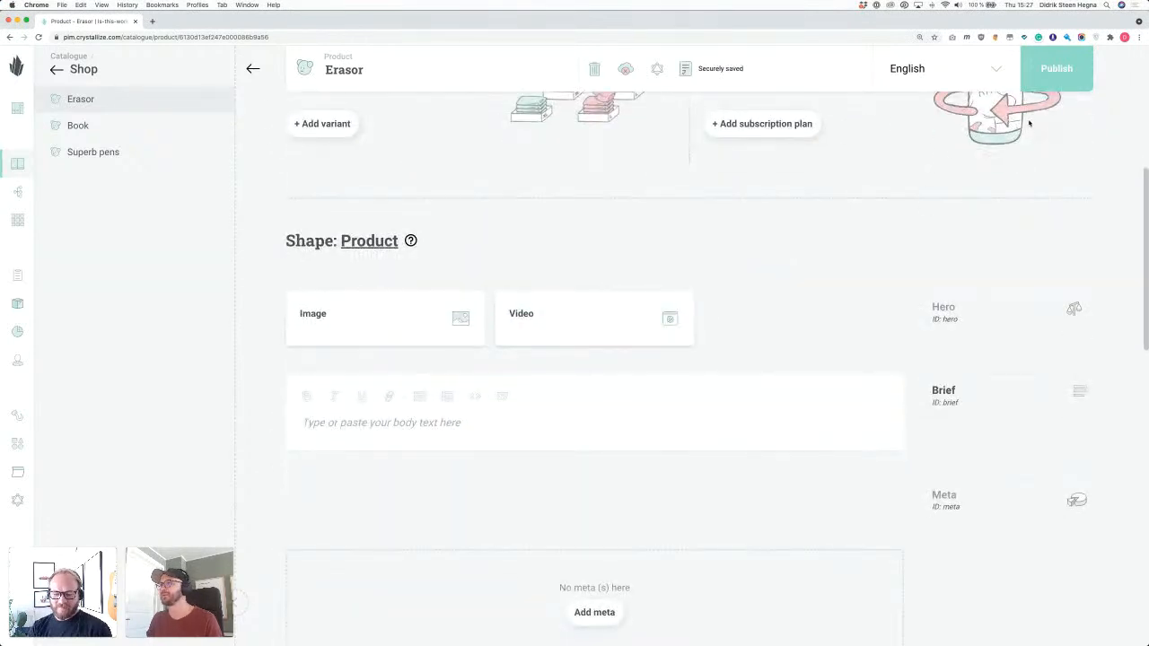
scroll(1028, 127, "up", 5)
left_click(949, 151)
type("9")
left_click(982, 235)
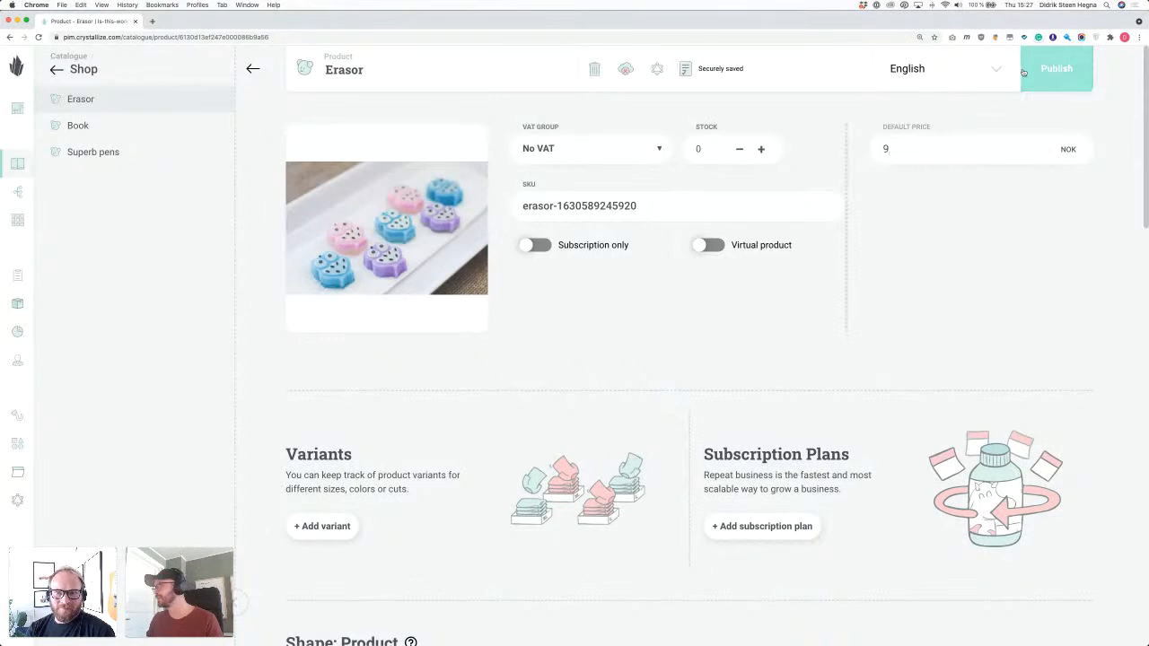
Publish the Erasor product and close its editor.
left_click(382, 74)
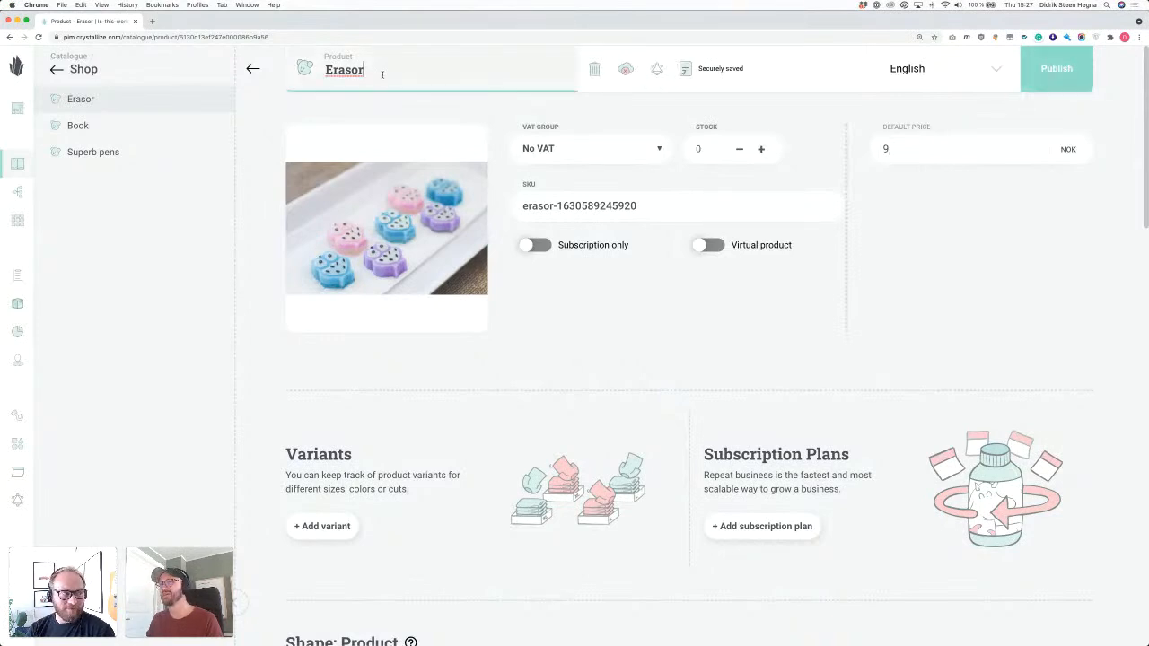
left_click(1050, 68)
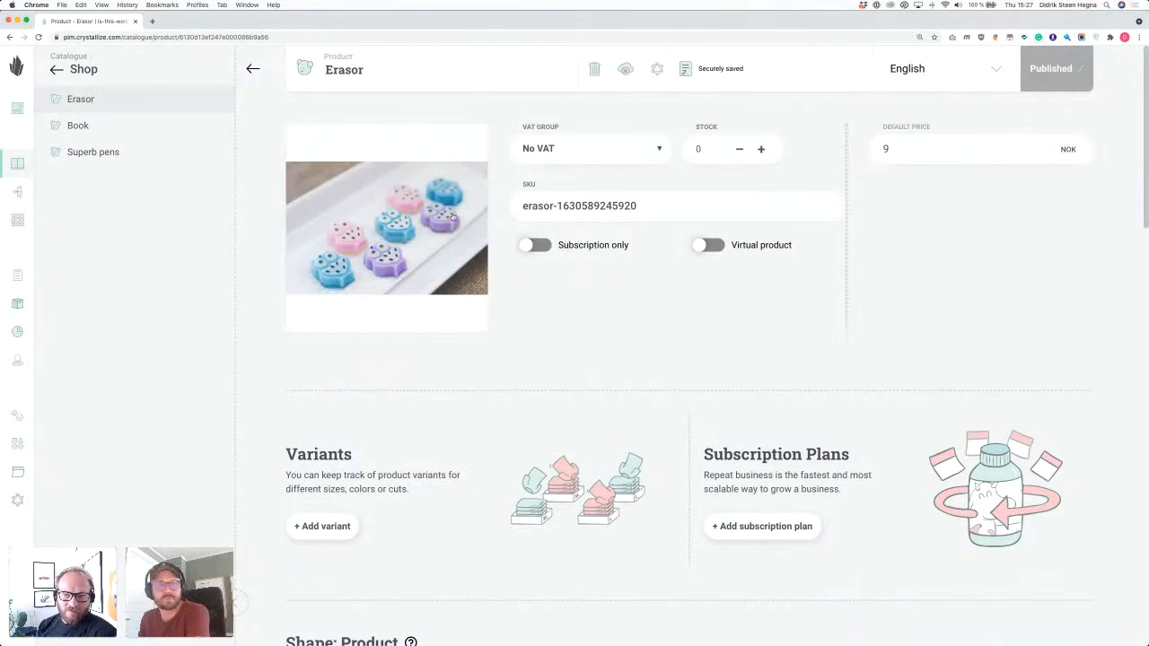
scroll(453, 216, "down", 1)
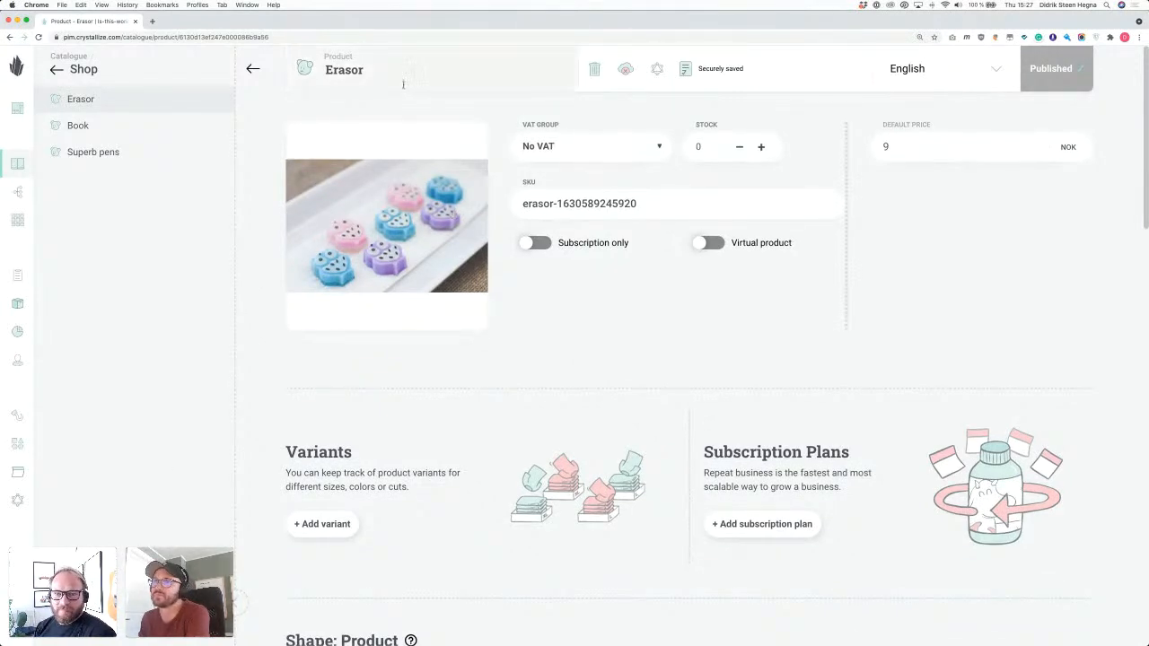
left_click(253, 69)
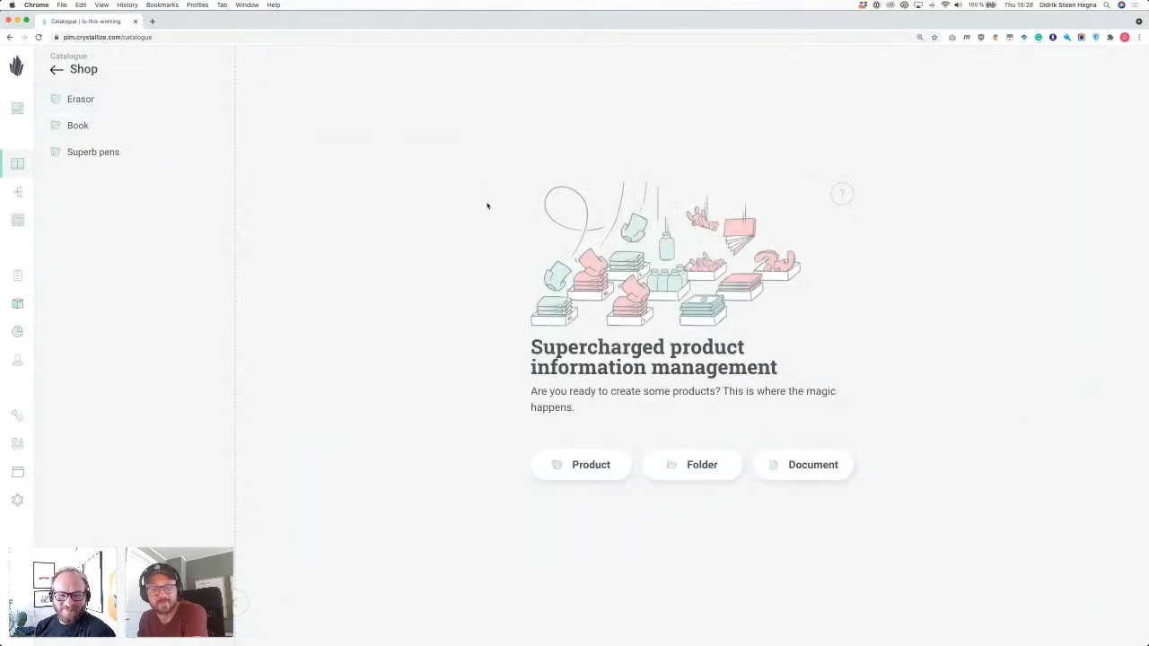
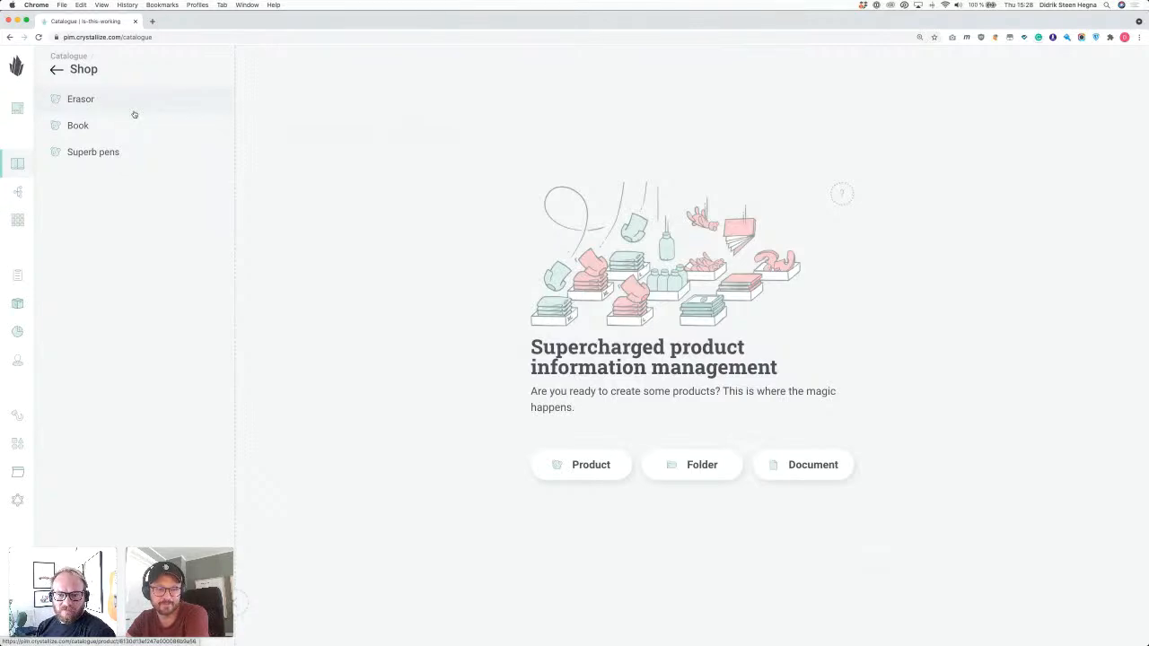
Create a new product named "Back to school bundle" in the Shop folder using the Product shape.
left_click(117, 620)
left_click(88, 573)
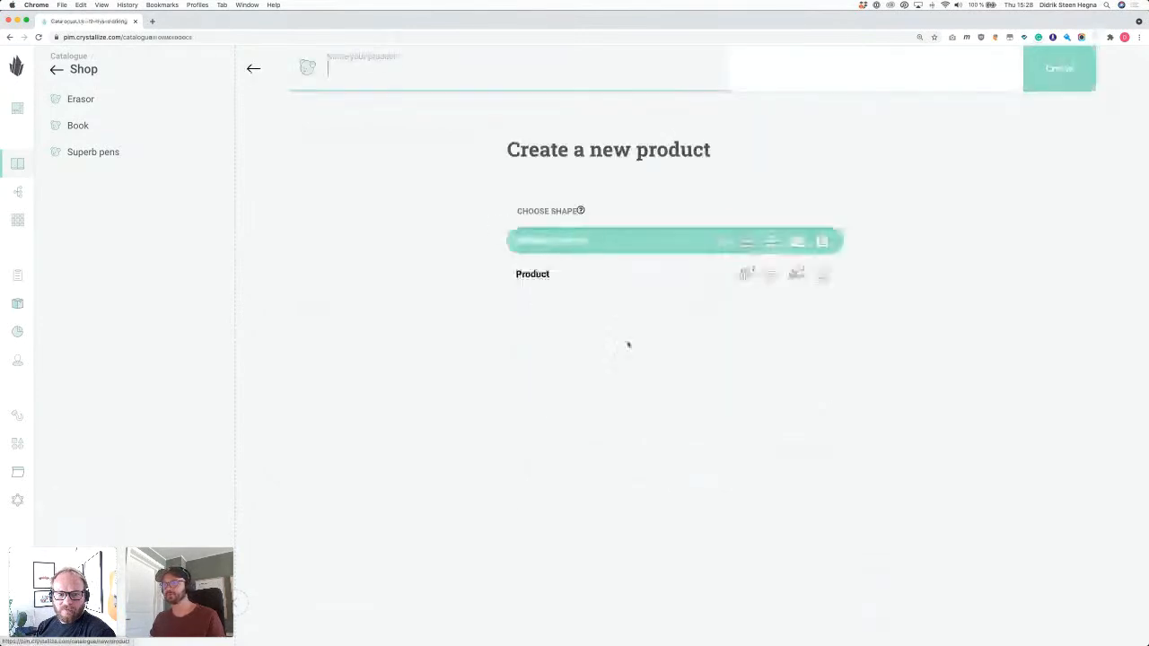
left_click(567, 282)
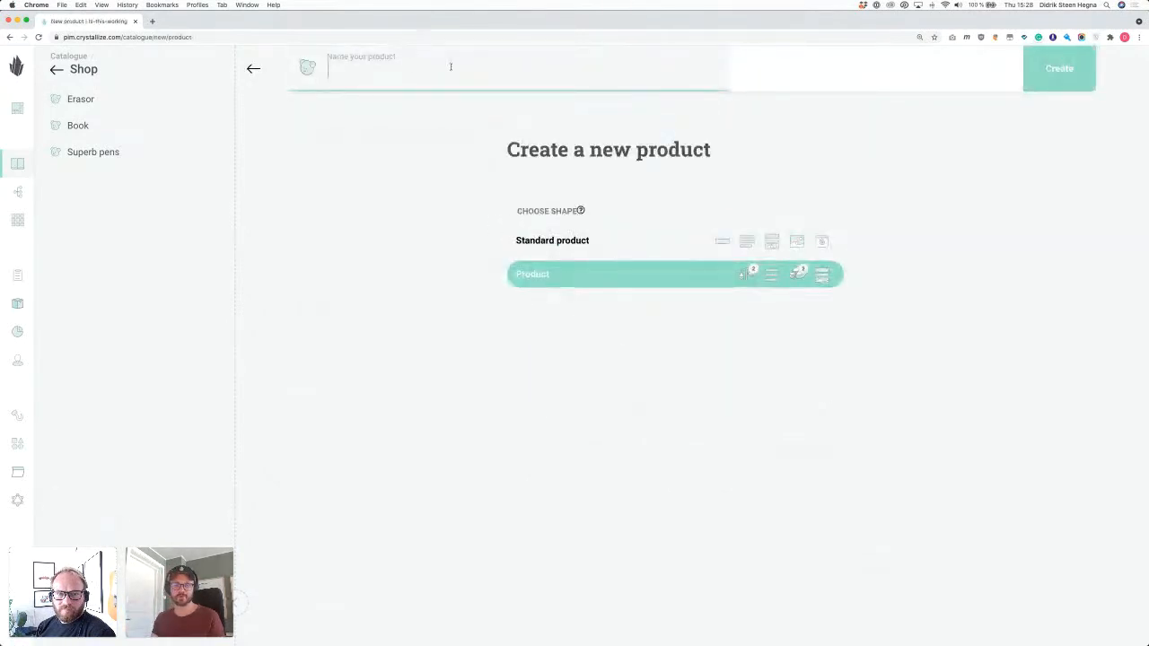
type("Back to")
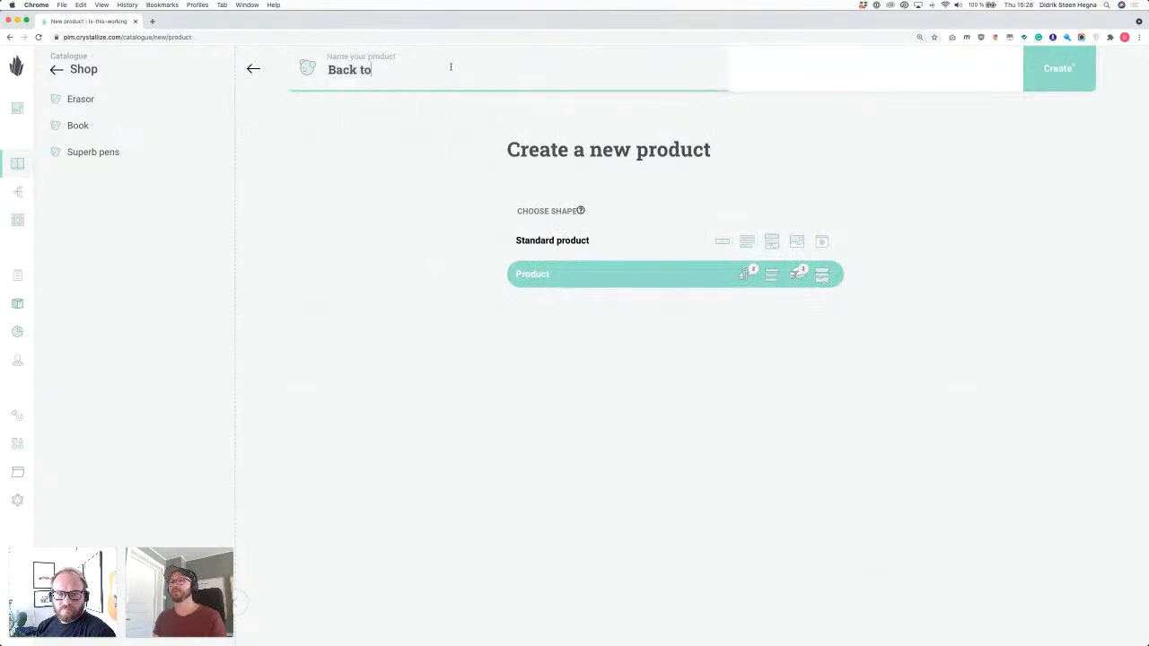
type(" school bundle")
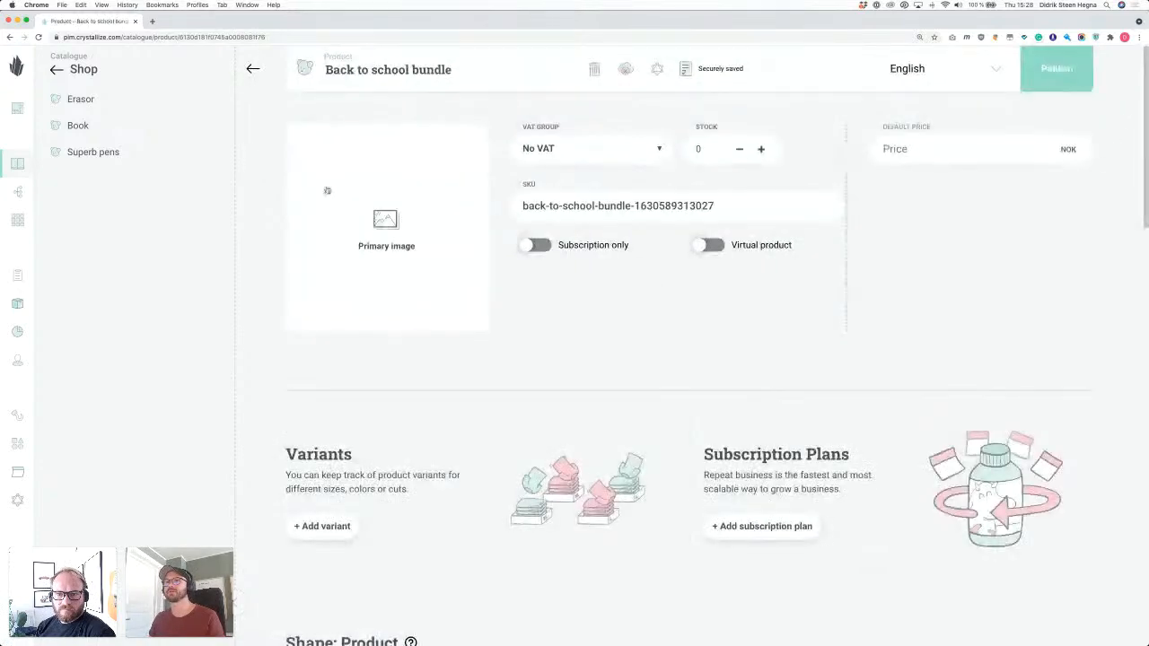
Add the open notebook photo as the Back to school bundle's primary image and set the default price to 99 NOK.
scroll(547, 215, "down", 3)
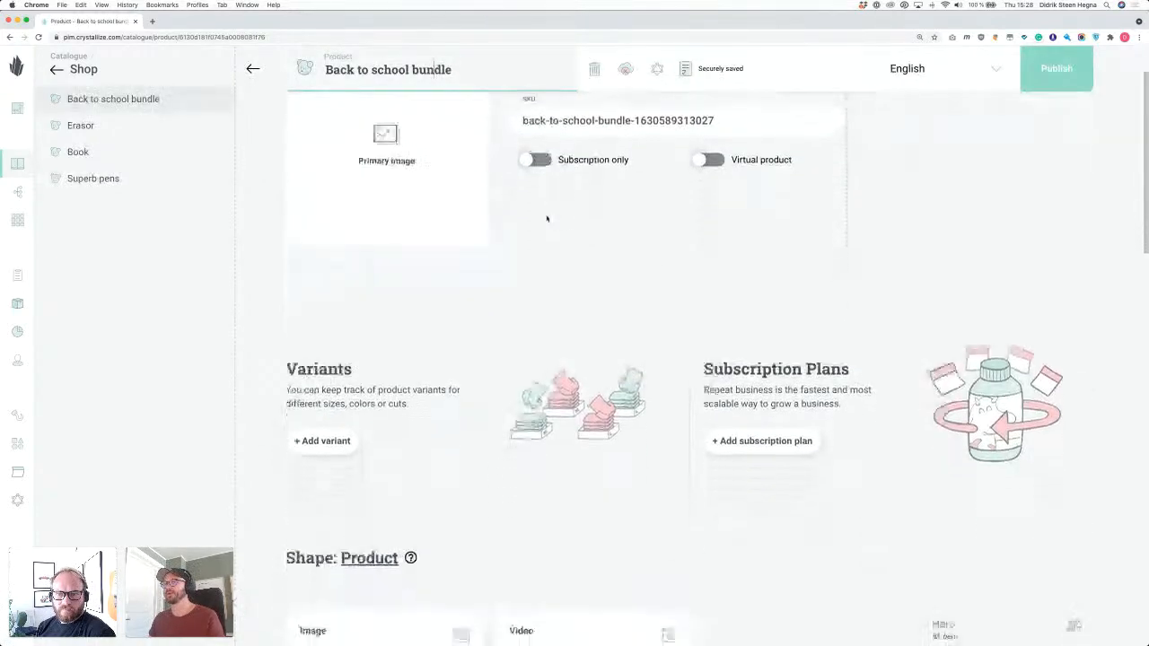
scroll(547, 227, "up", 4)
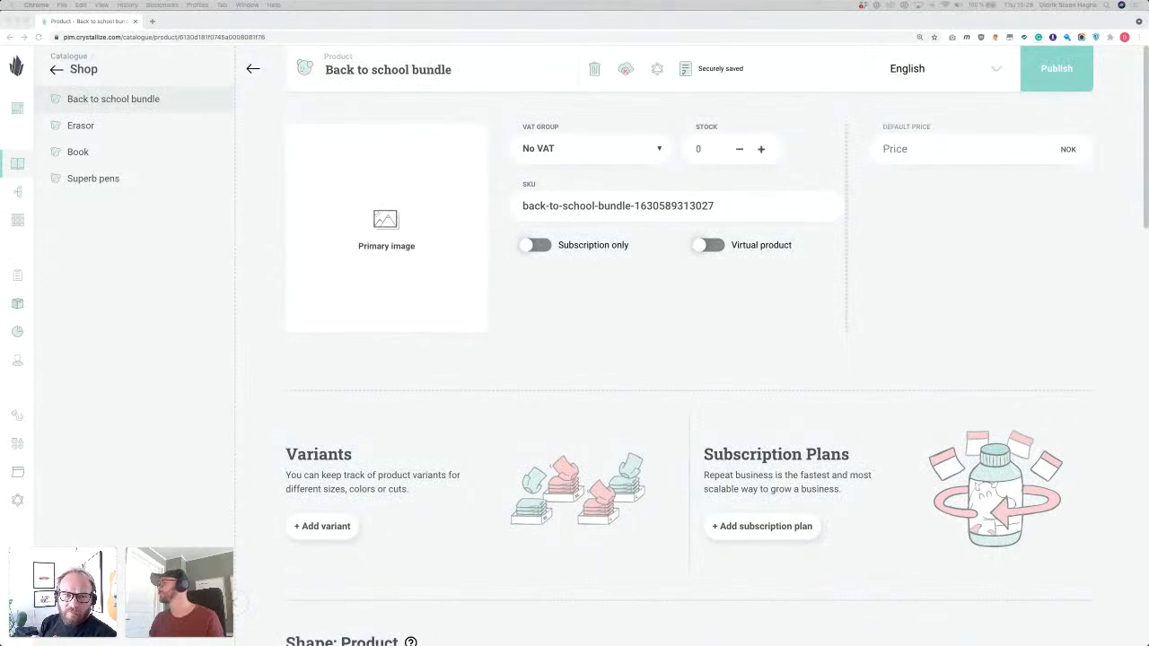
left_click_drag(524, 237, 410, 187)
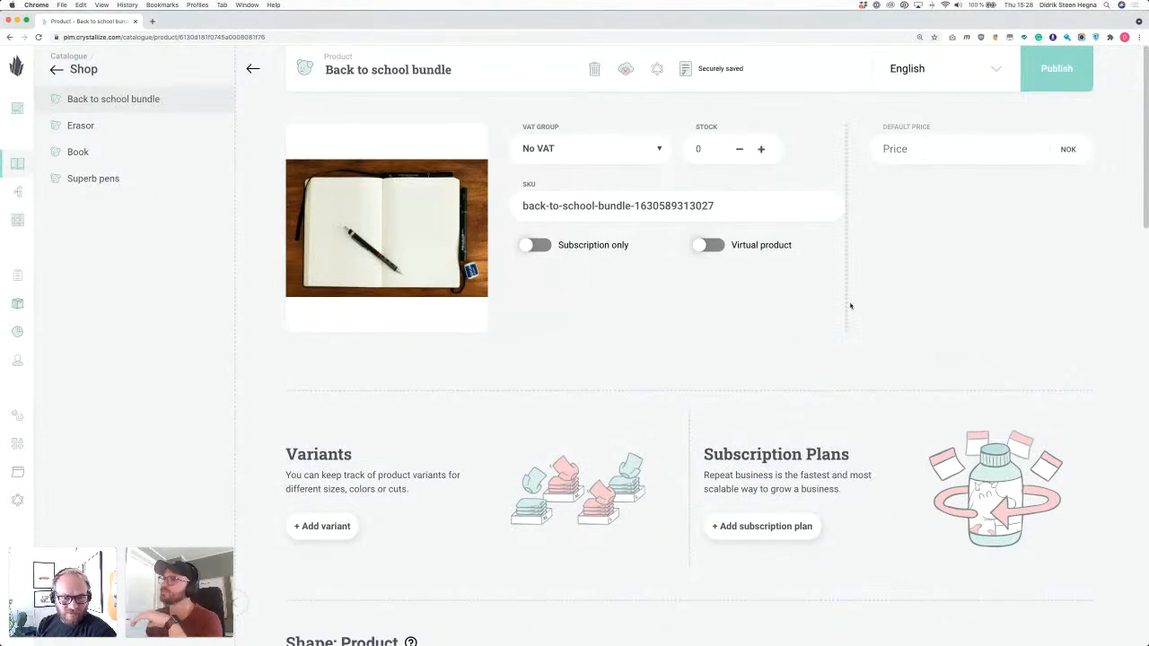
left_click(933, 146)
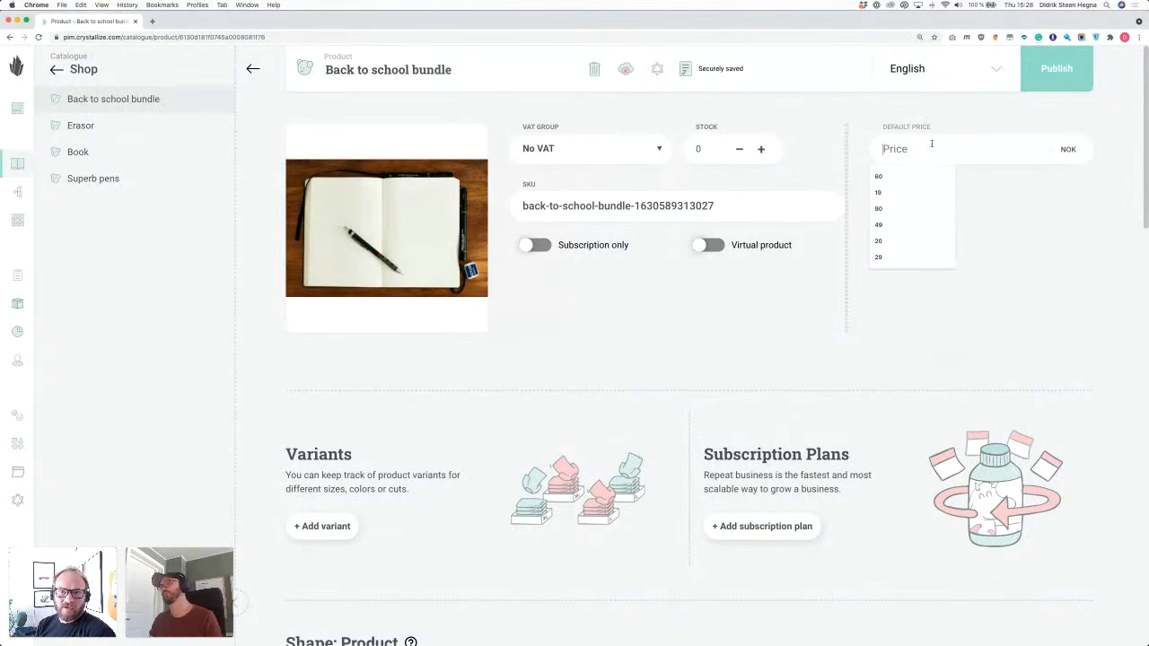
type("99")
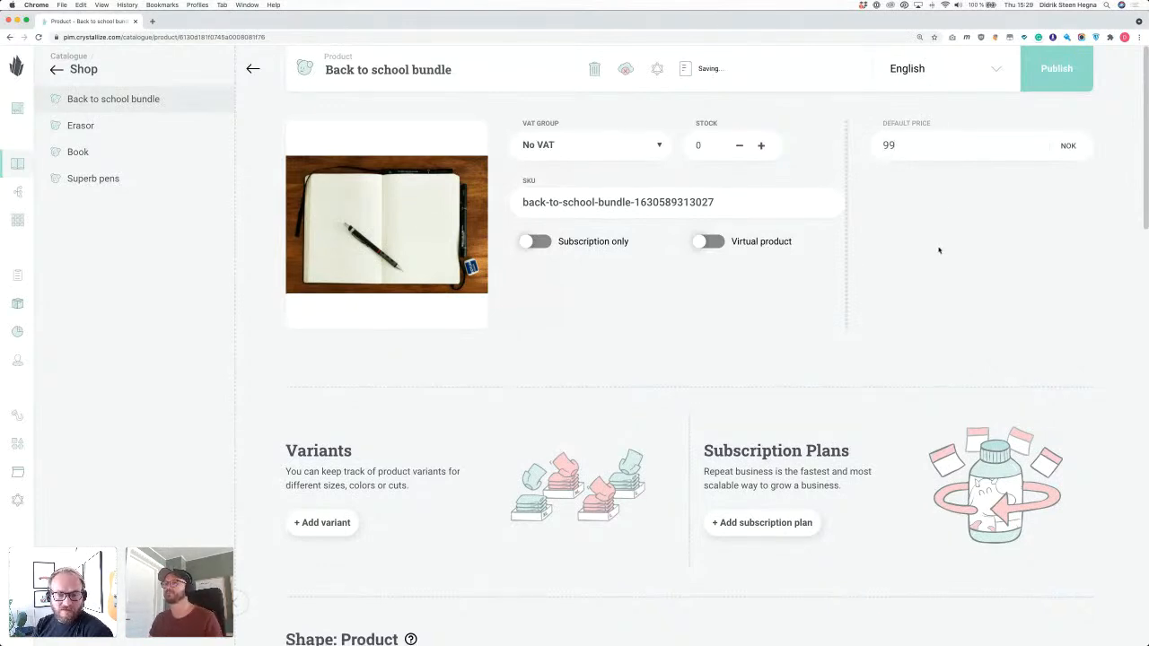
Enter "Get ready school" as the Brief text of the Back to school bundle.
scroll(933, 260, "down", 3)
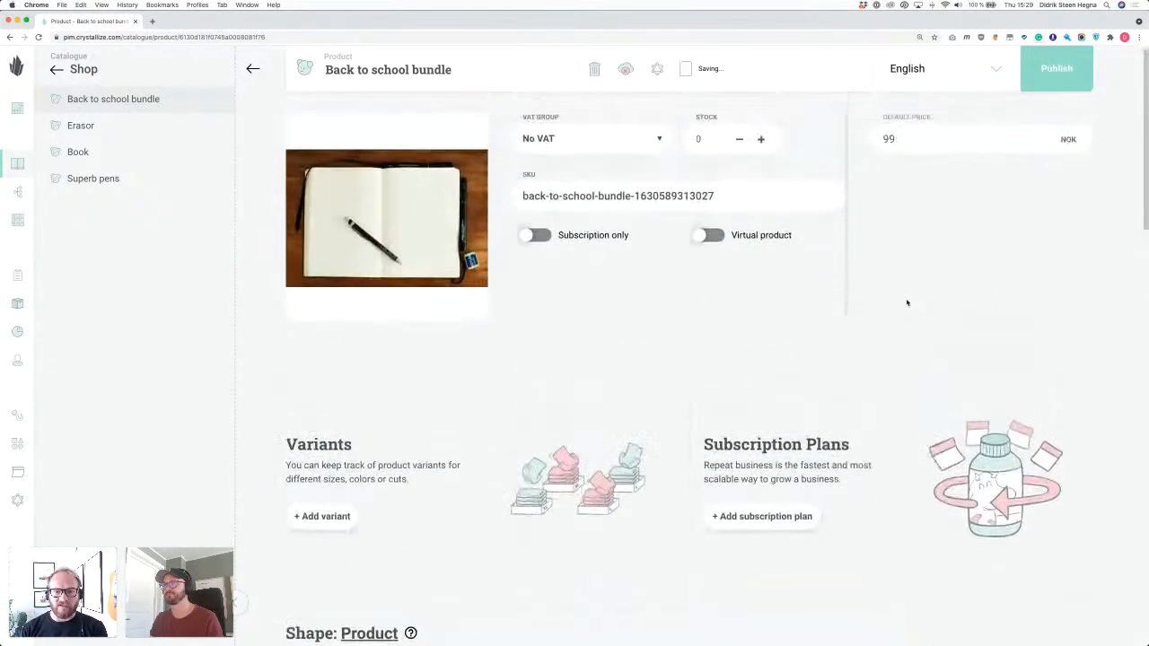
scroll(903, 297, "down", 1)
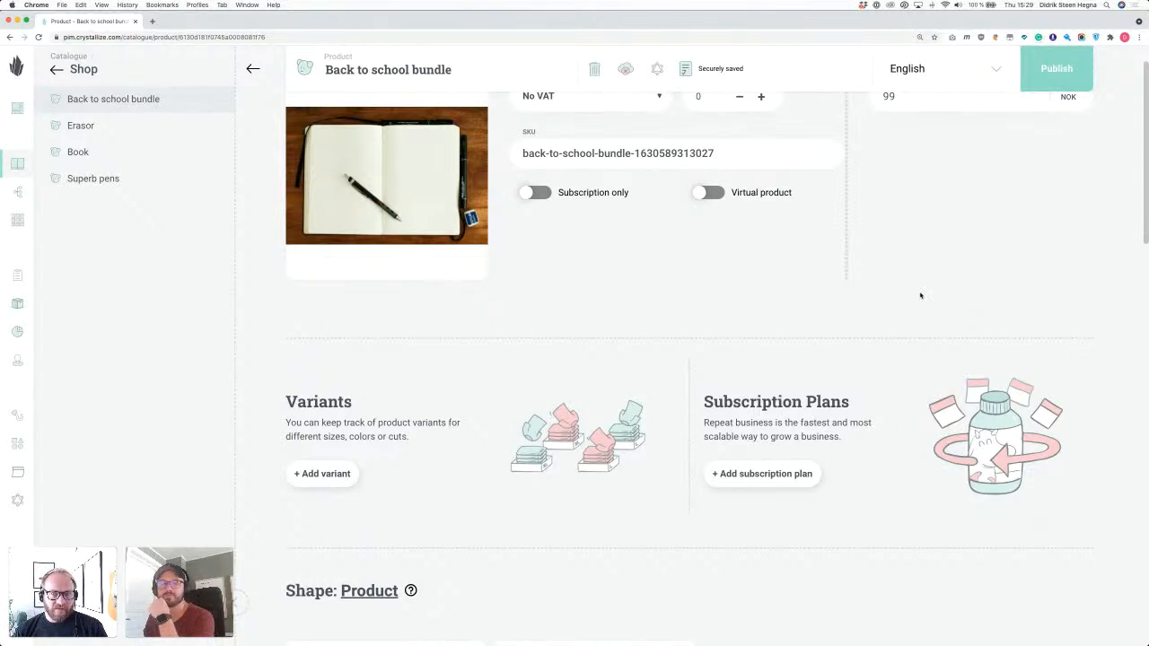
scroll(920, 296, "up", 1)
scroll(919, 295, "down", 5)
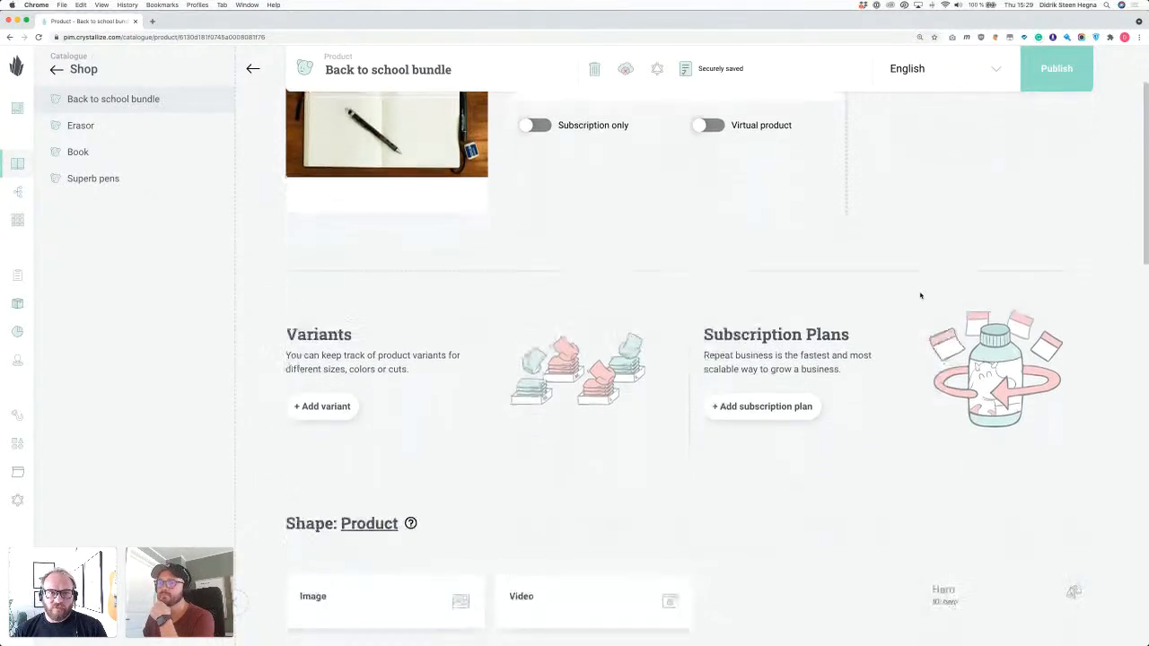
scroll(902, 295, "down", 5)
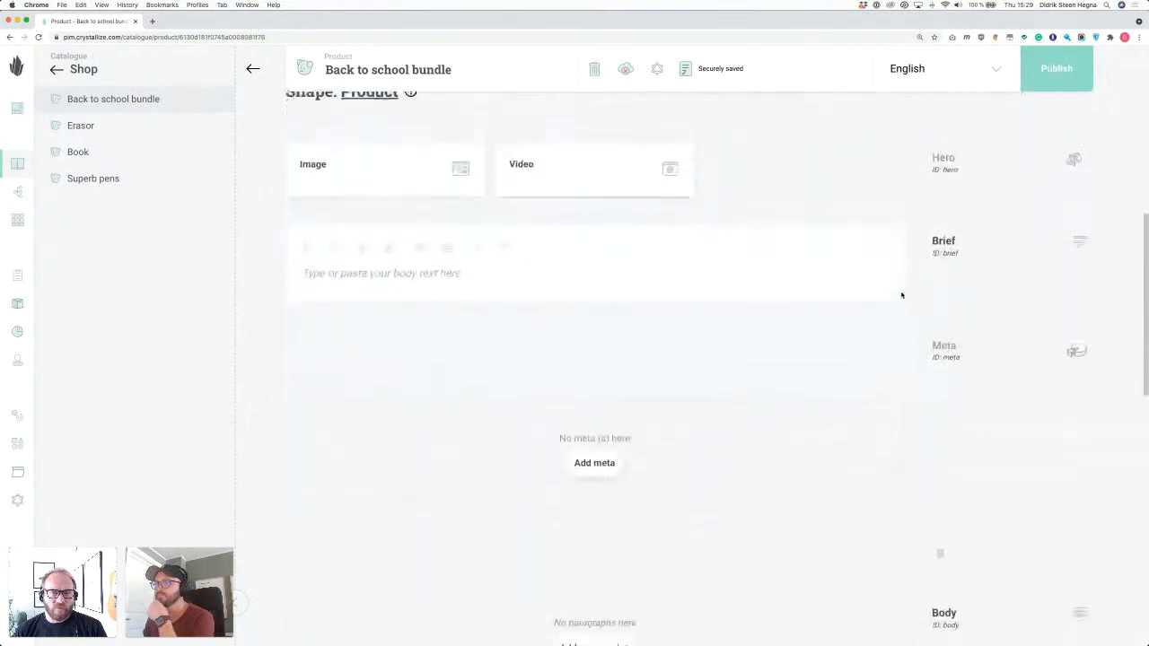
left_click(359, 137)
type("Get ready school")
scroll(429, 195, "down", 3)
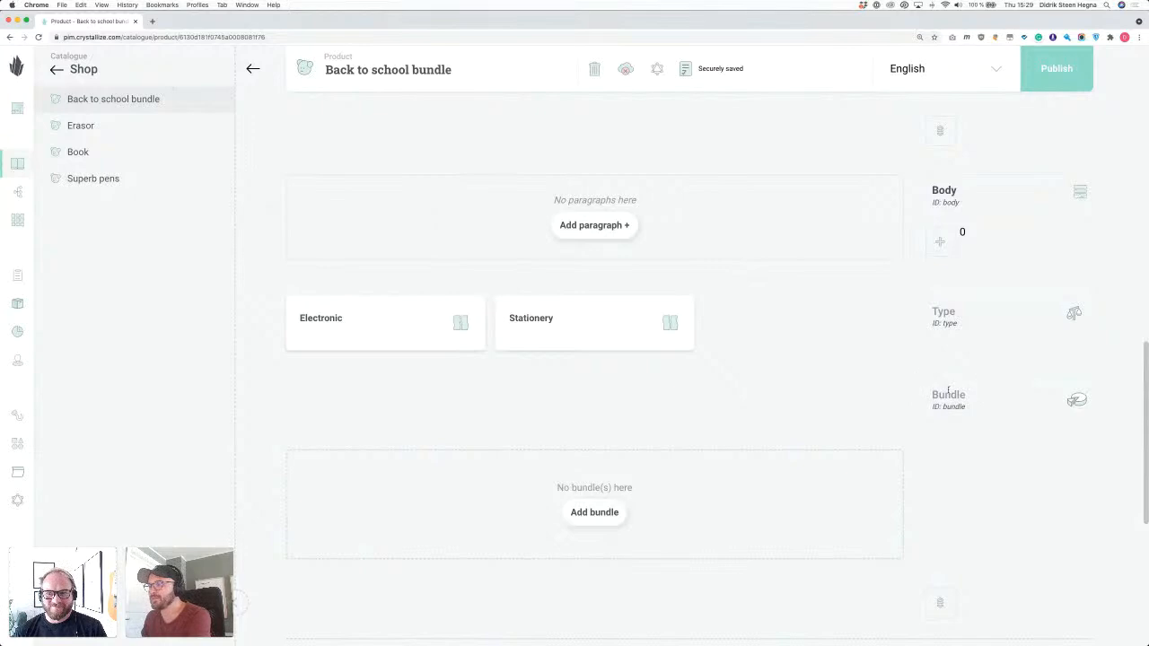
Add a first bundle entry that relates to the Superb pens product, with a count of 2.
left_click(594, 512)
scroll(668, 409, "down", 2)
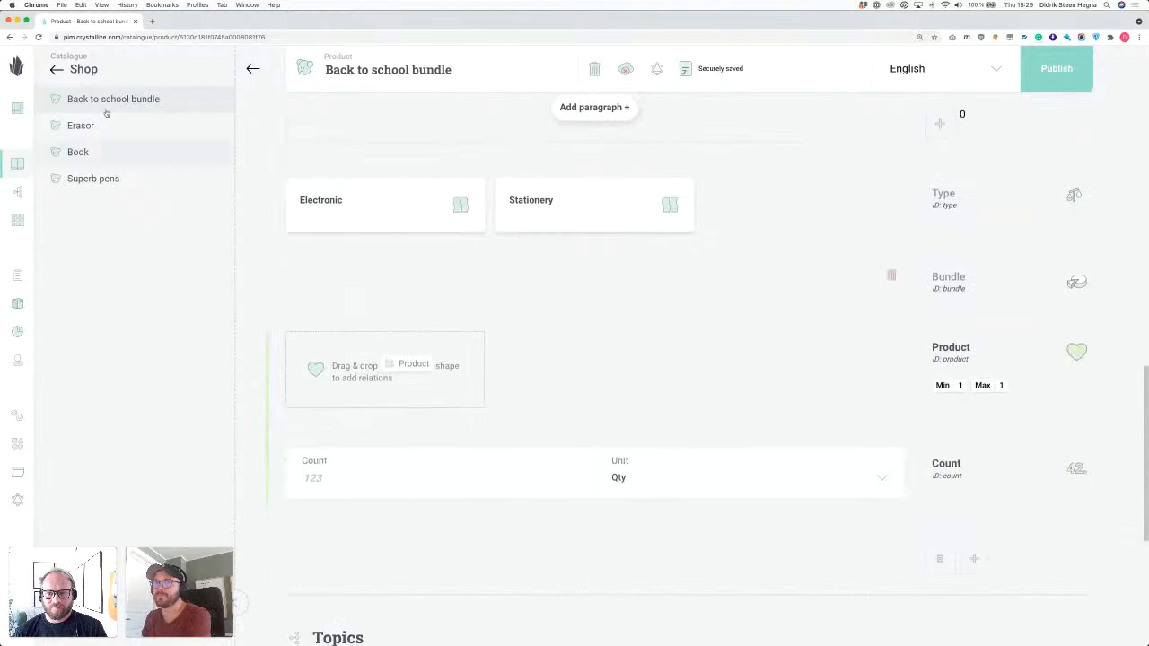
left_click_drag(106, 182, 420, 364)
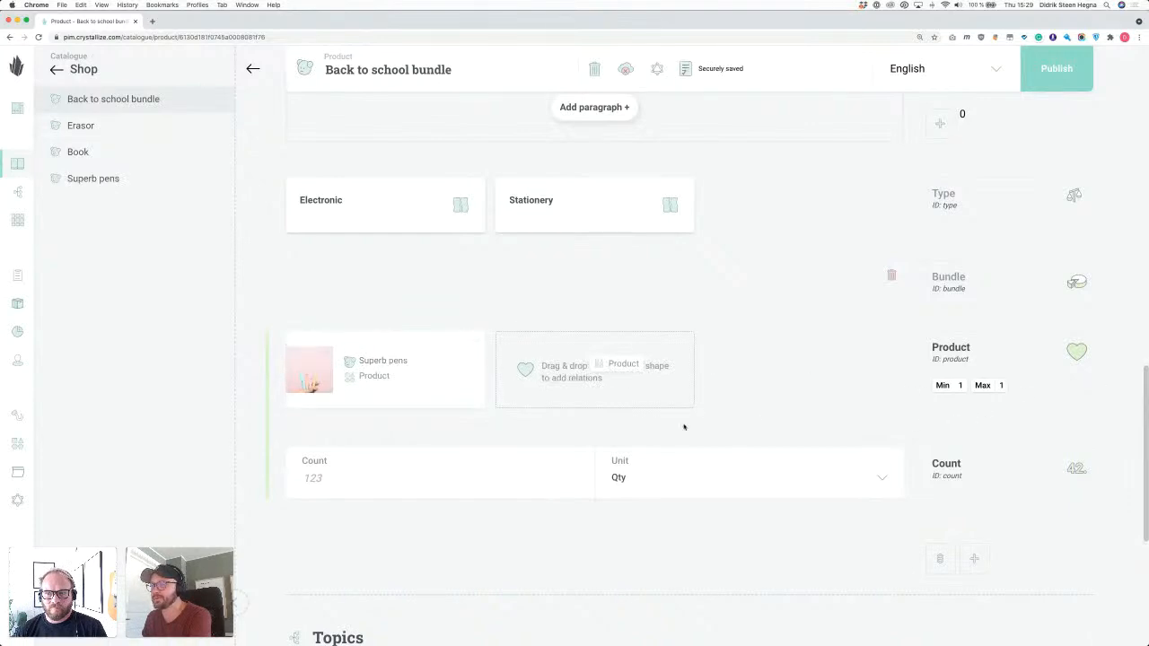
left_click(410, 481)
type("2")
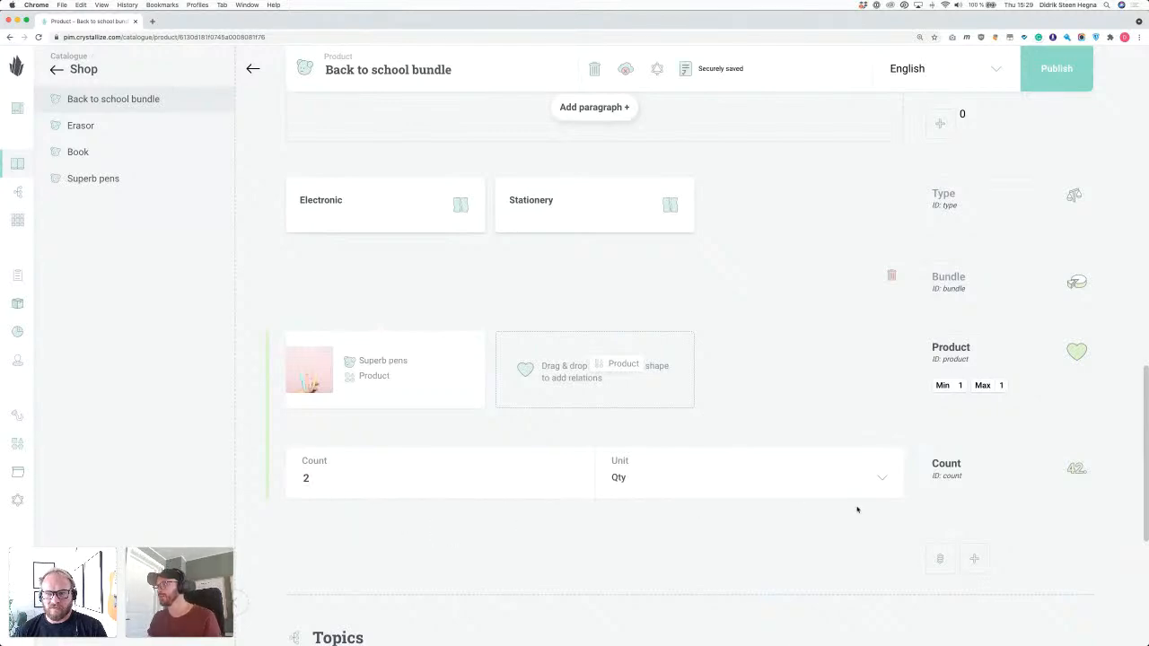
Add a second bundle entry that relates to the Erasor product, with a count of 2.
left_click(974, 558)
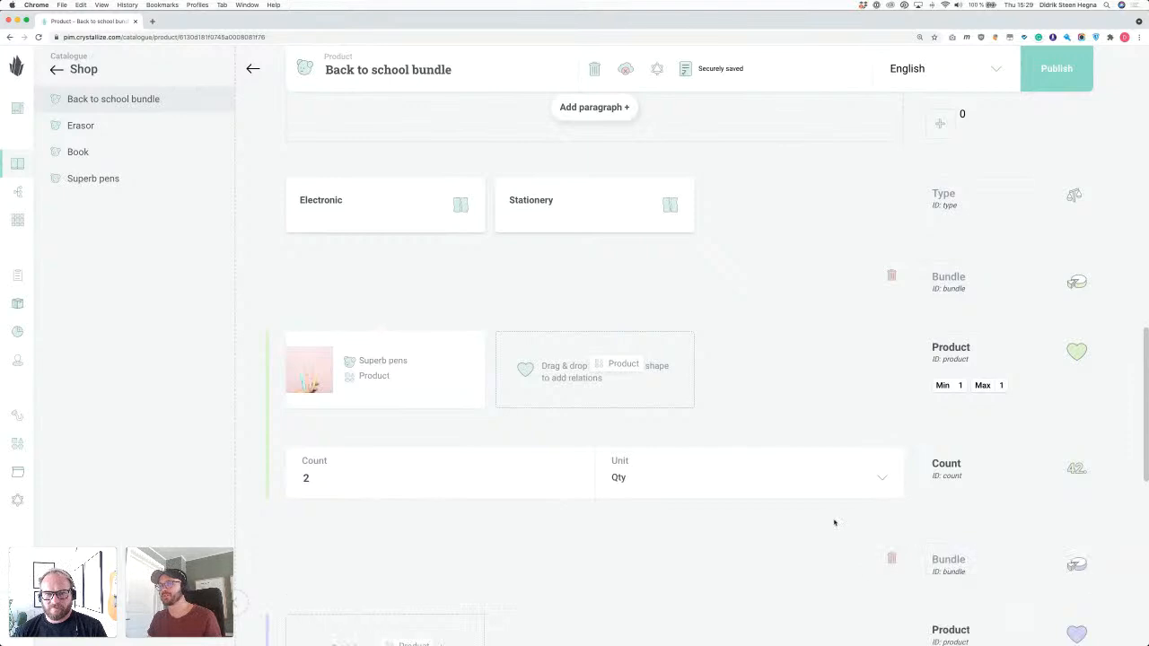
scroll(864, 536, "down", 5)
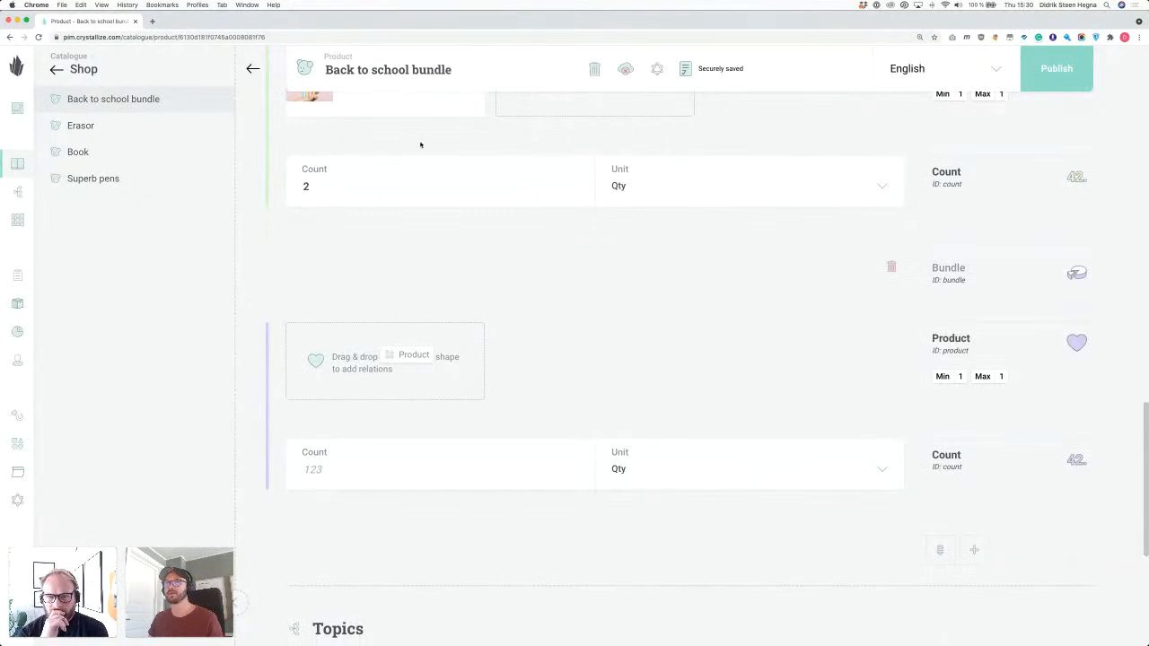
mouse_move(91, 128)
left_mouse_down()
mouse_move(419, 297)
mouse_move(353, 377)
mouse_move(346, 368)
left_mouse_up()
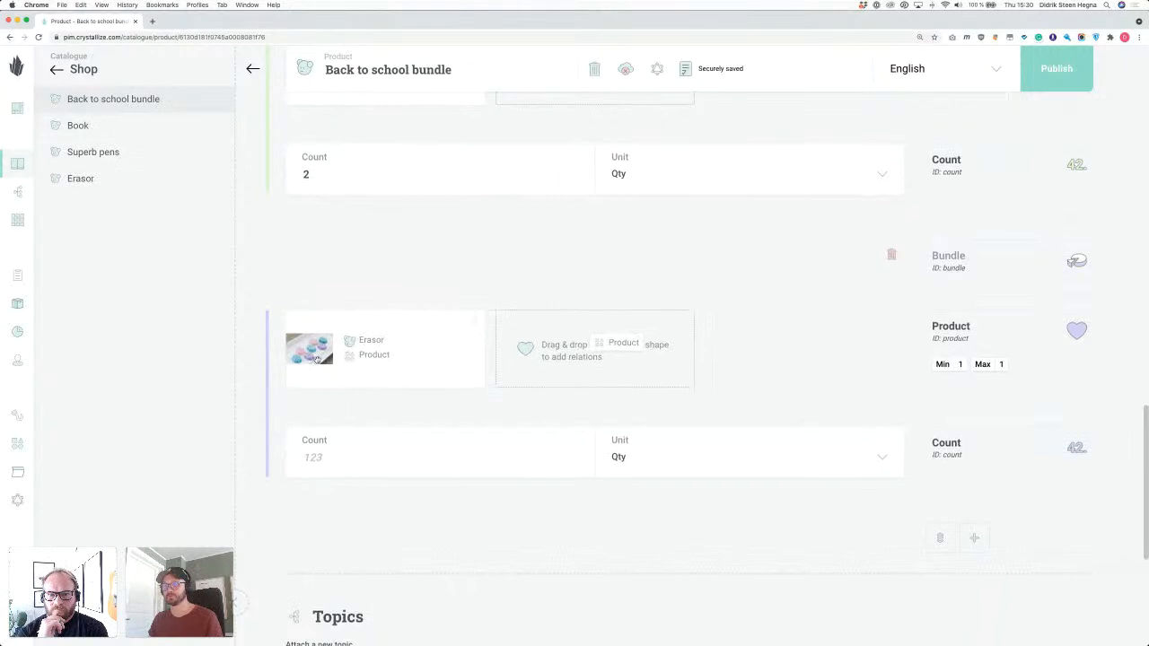
left_click(375, 455)
type("2")
left_click(607, 500)
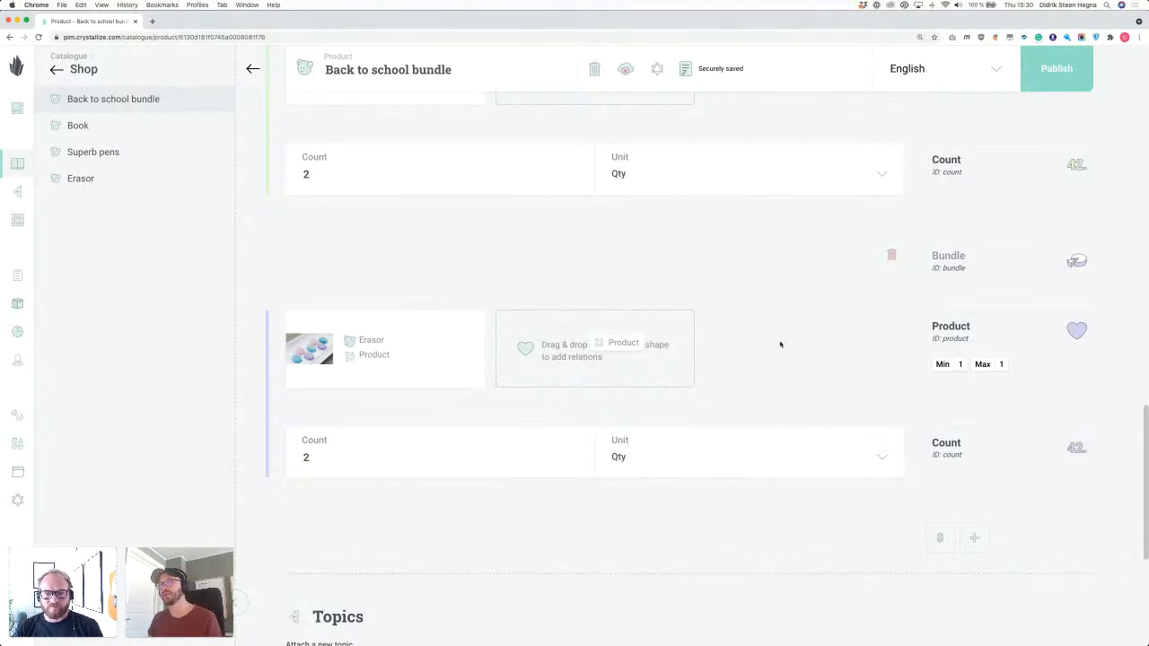
Add a third bundle entry that relates to the Book product, with a count of 2.
scroll(785, 337, "down", 1)
left_click(975, 506)
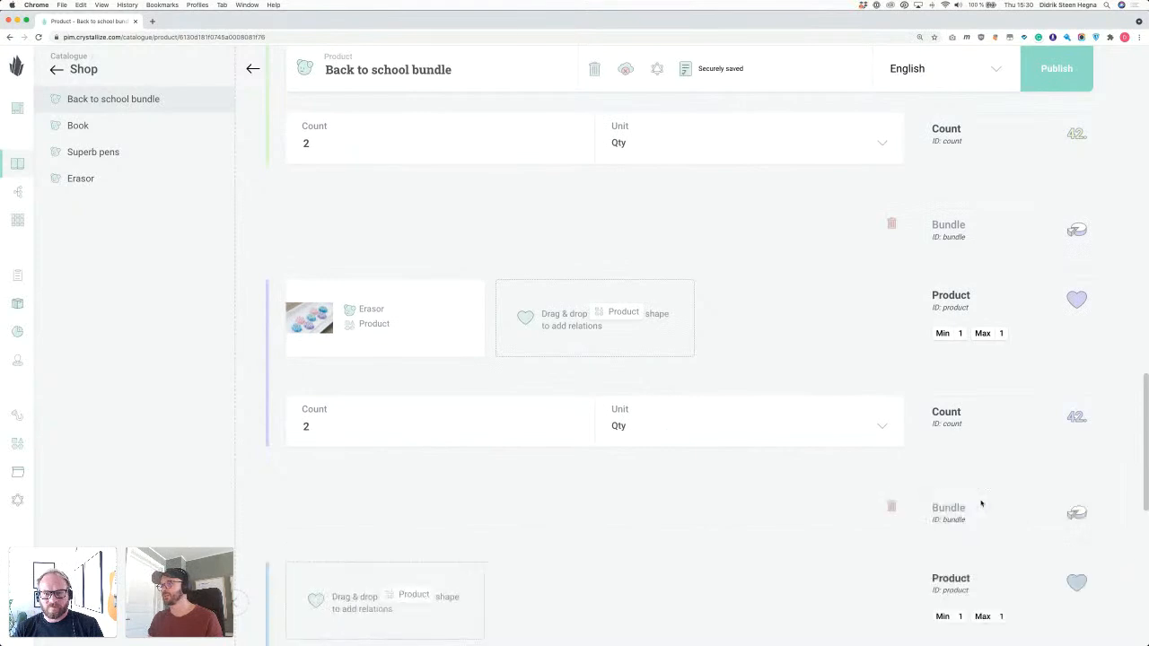
scroll(659, 451, "down", 6)
left_click_drag(79, 131, 395, 411)
left_click(349, 507)
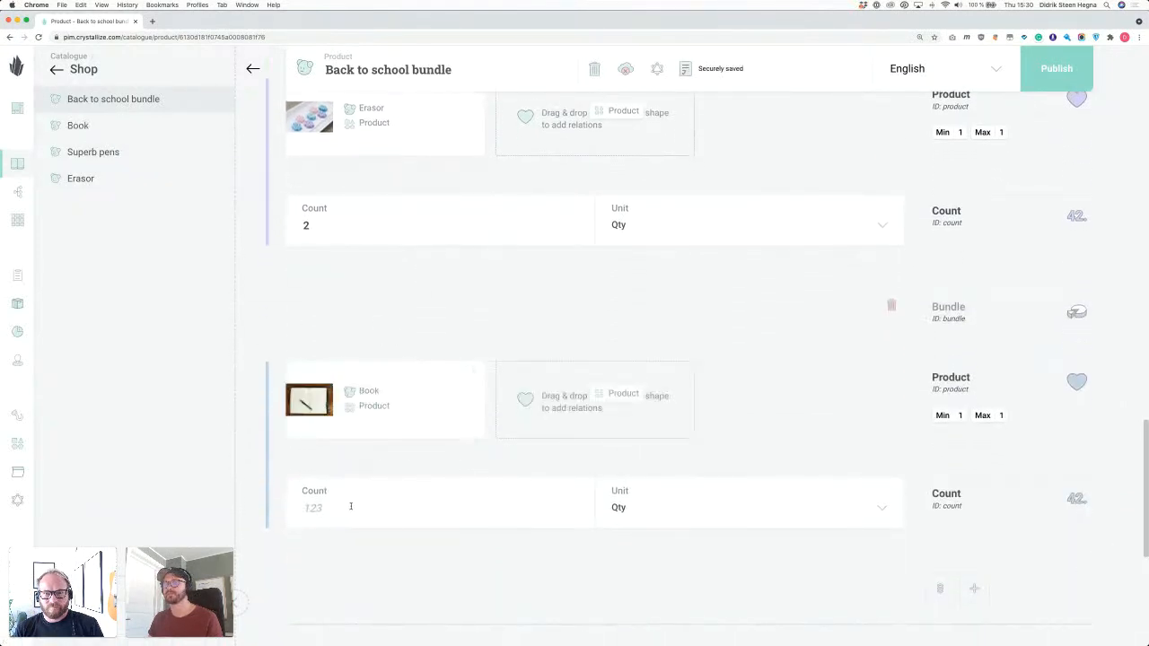
type("2")
Check the bundle entries and publish the Back to school bundle.
scroll(832, 401, "down", 2)
scroll(830, 413, "up", 3)
scroll(829, 414, "down", 2)
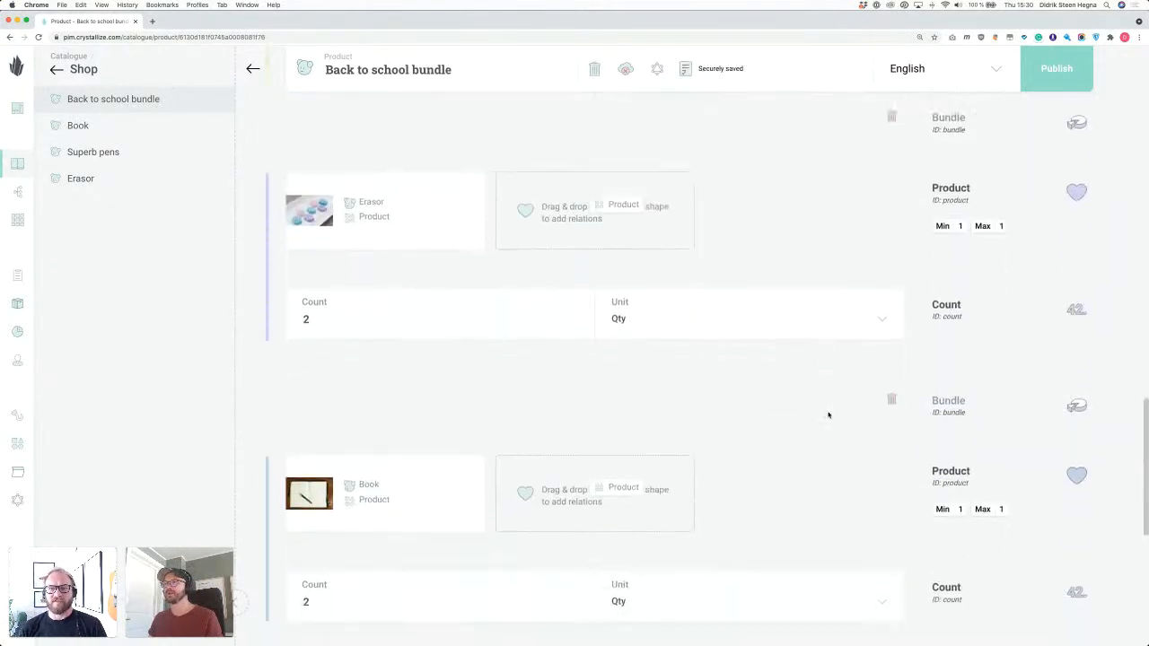
scroll(828, 414, "up", 3)
scroll(828, 415, "down", 2)
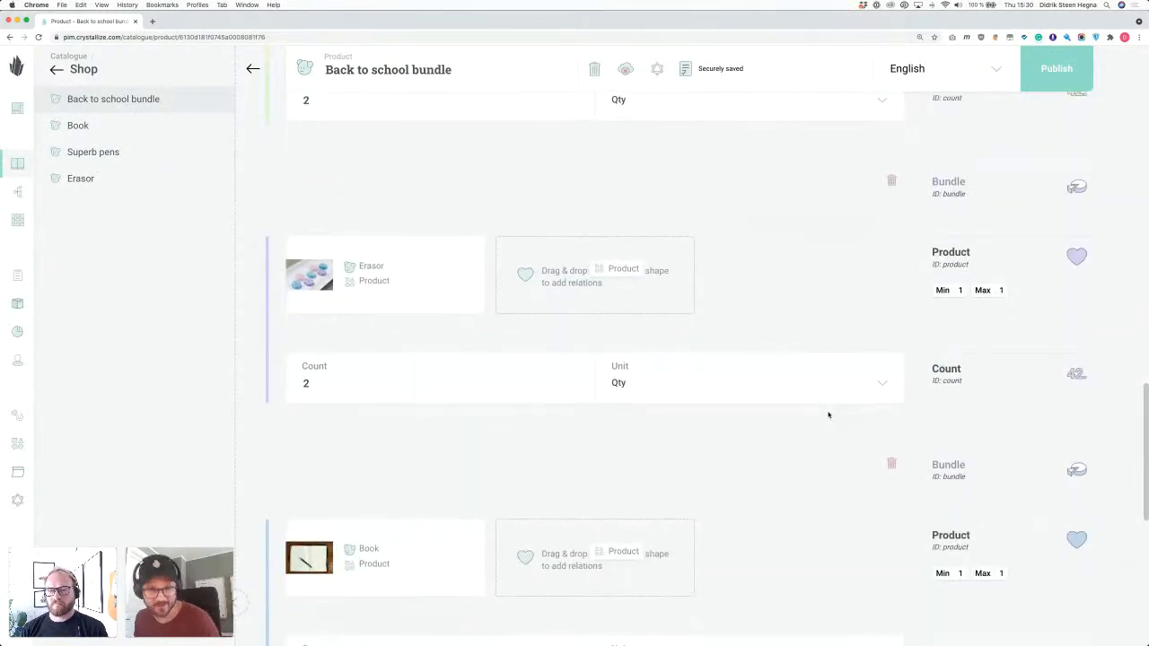
scroll(773, 315, "up", 3)
scroll(770, 315, "up", 1)
left_click(1069, 68)
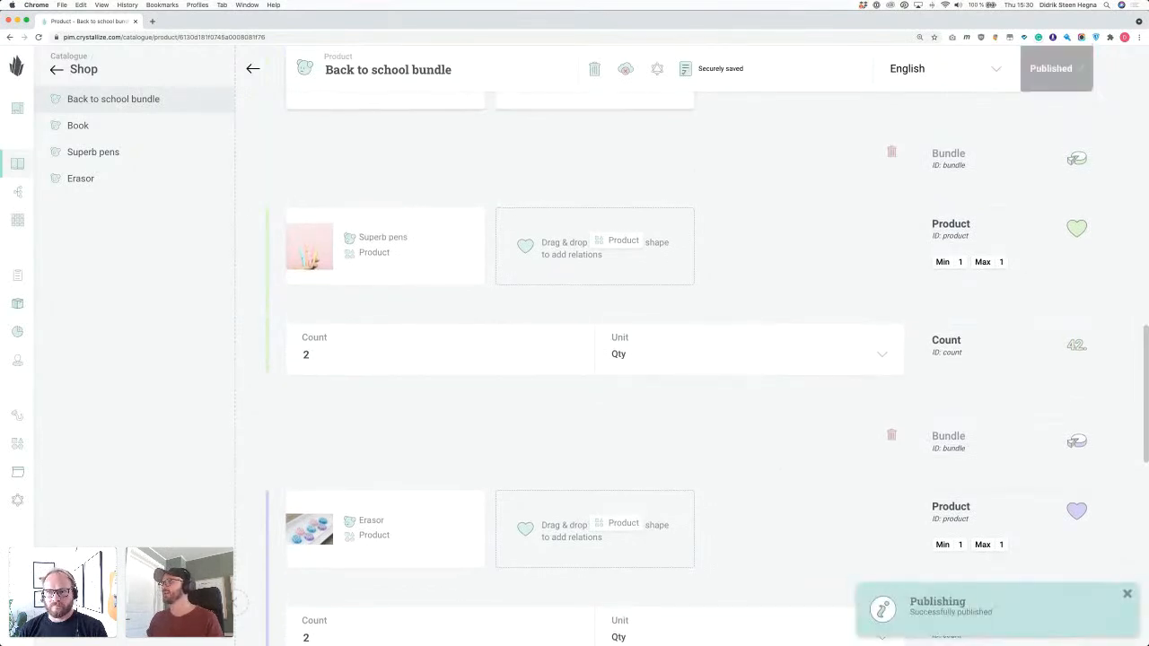
Review the published bundle's related products and counts, its price, and its variant and subscription plan sections.
scroll(776, 226, "down", 2)
scroll(708, 282, "down", 2)
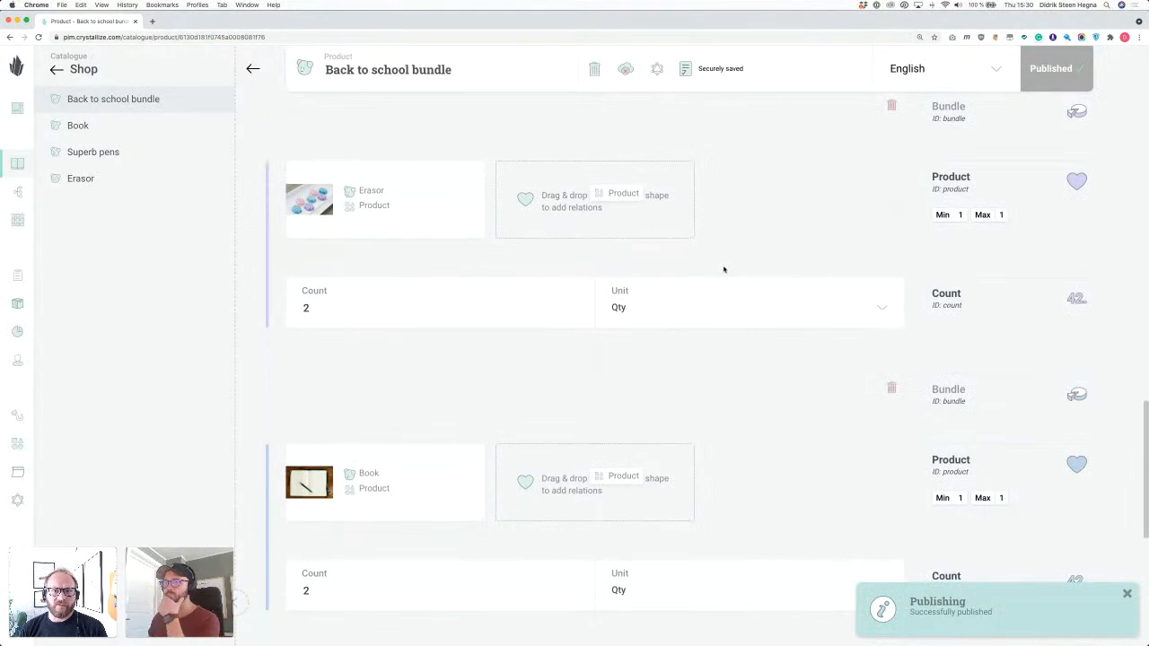
scroll(727, 270, "down", 1)
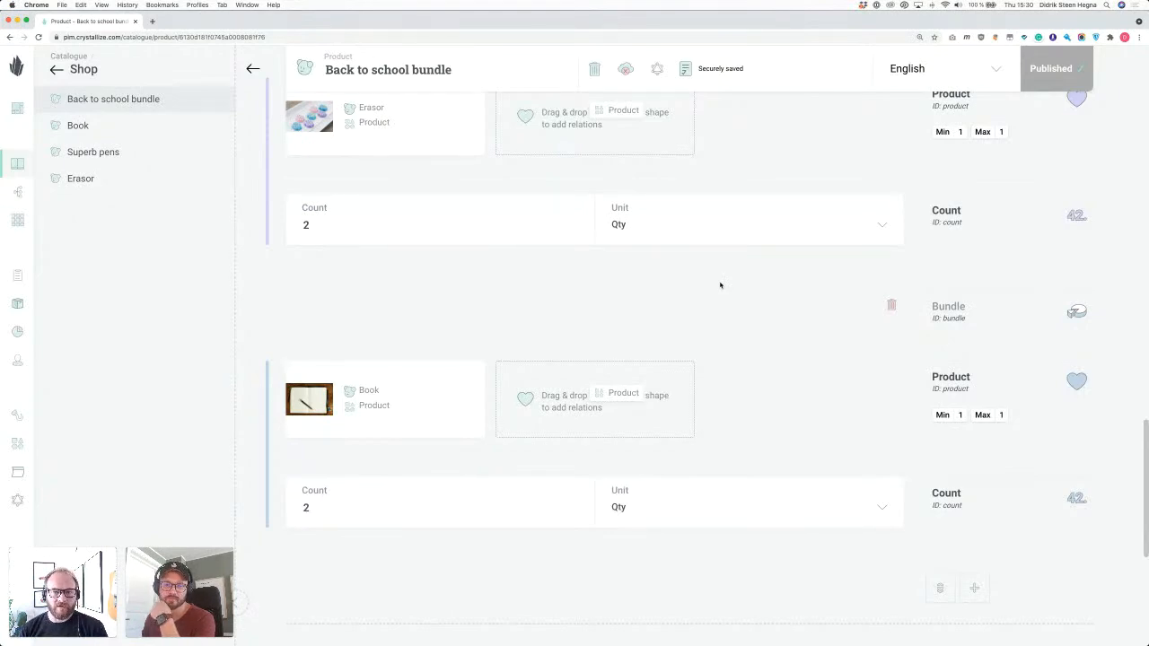
scroll(695, 323, "up", 1)
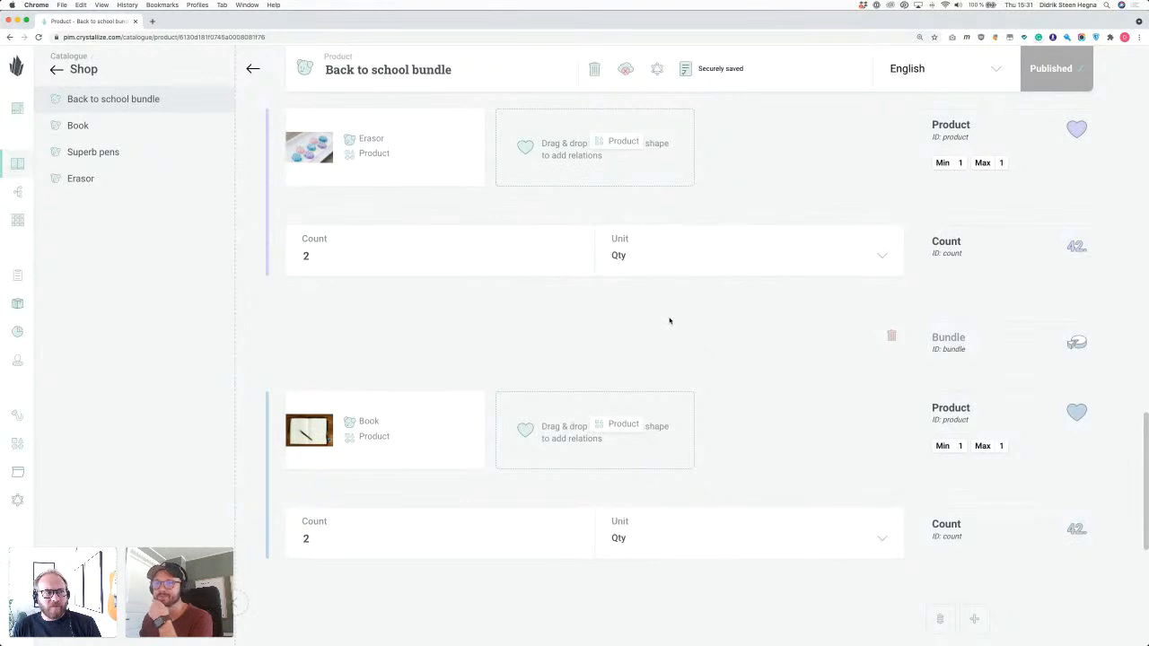
scroll(667, 327, "up", 10)
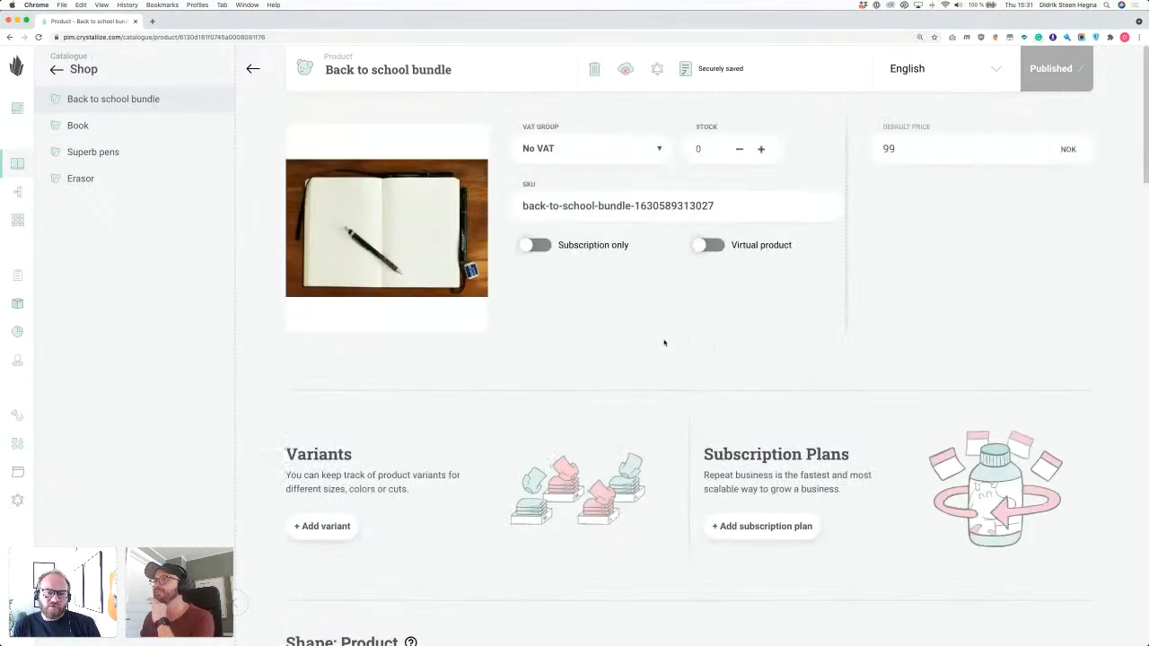
scroll(664, 341, "down", 5)
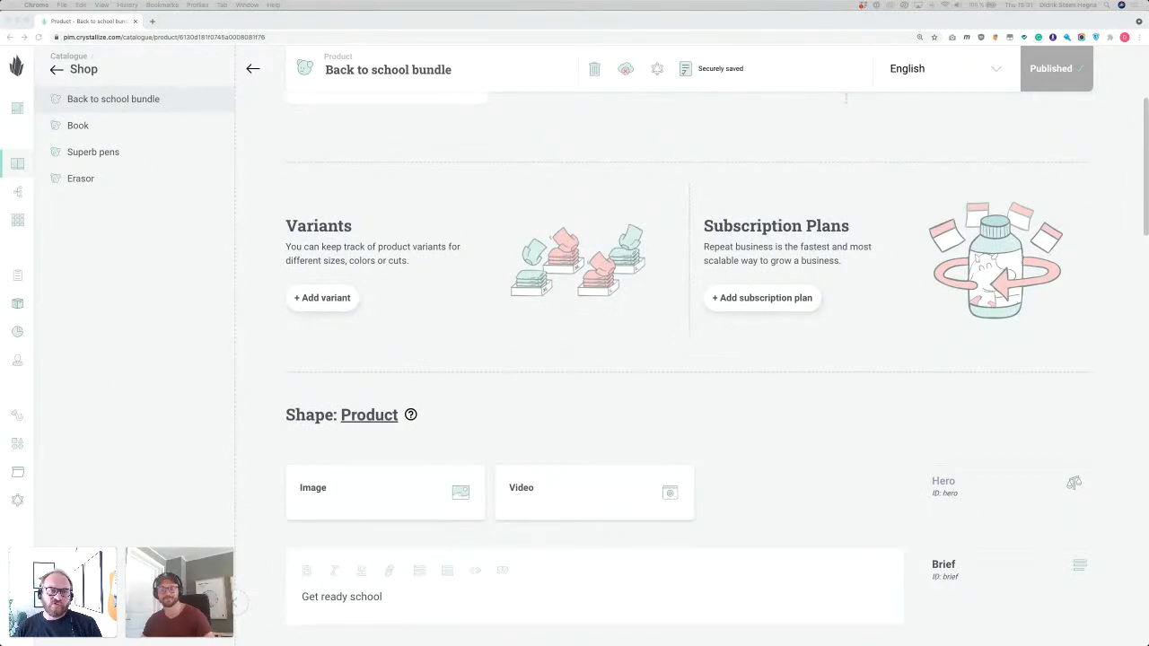
left_click(114, 303)
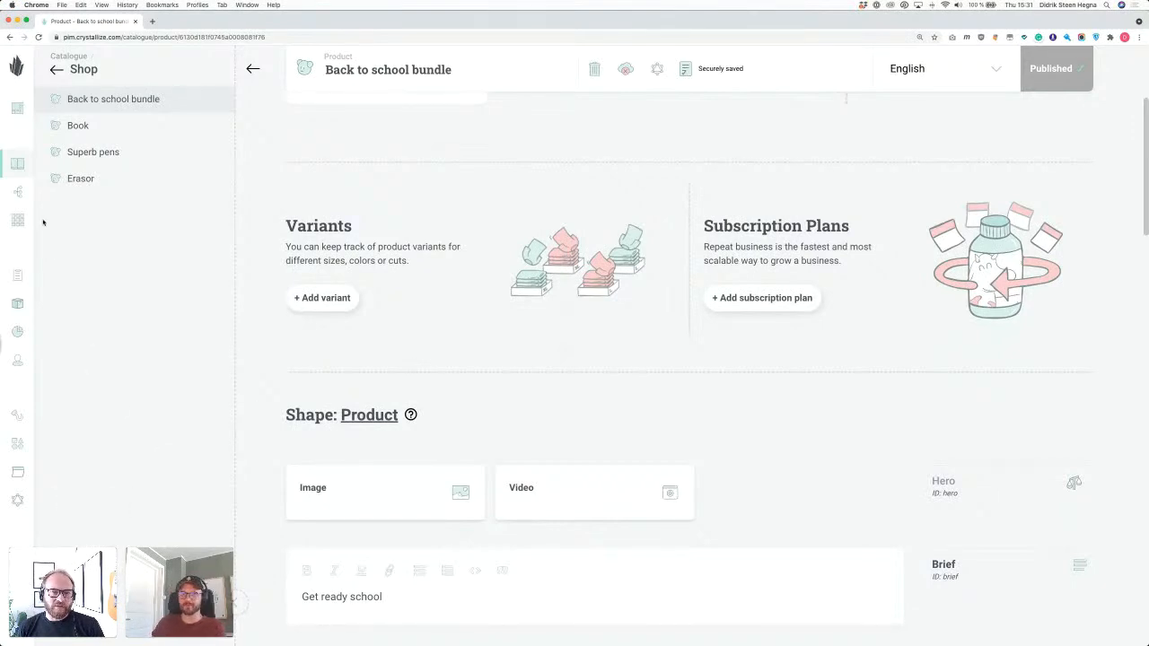
Start a new subscription plan named "Energy drink plan" and name its subscription period "Daily".
left_click(18, 478)
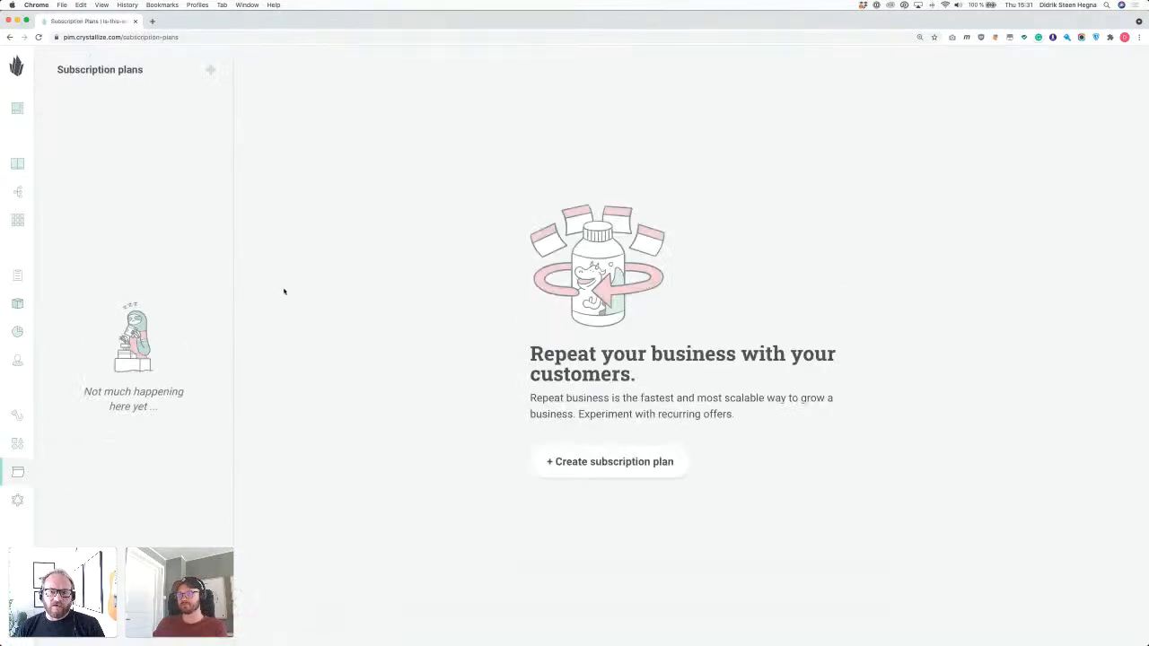
left_click(635, 467)
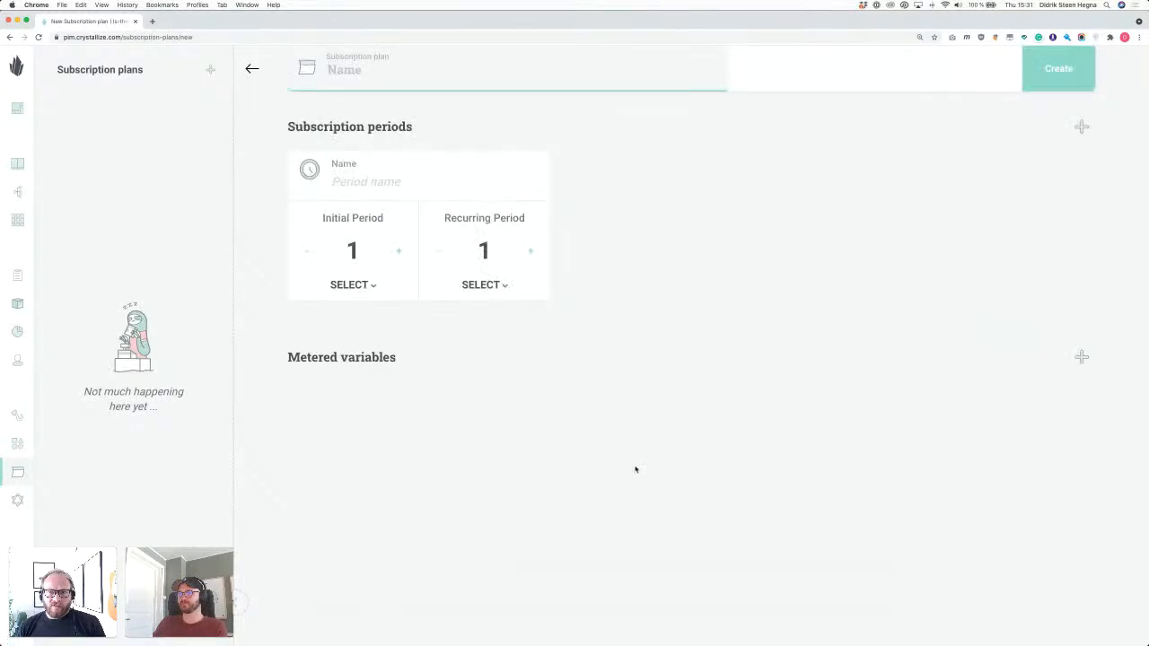
type("Energy drink plan")
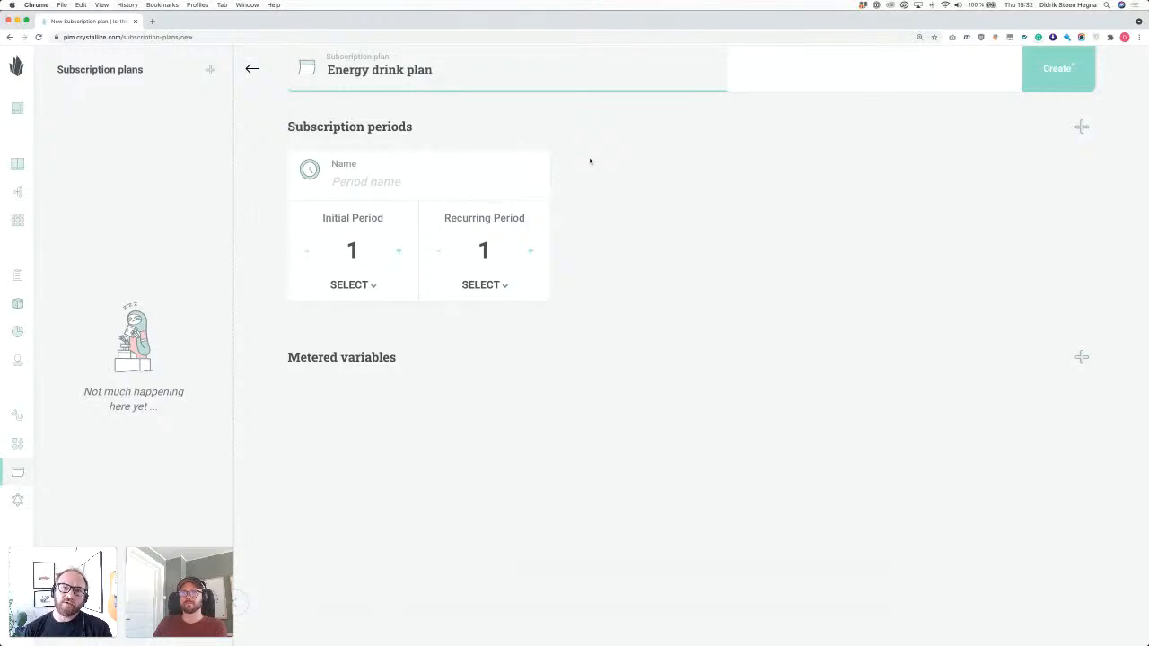
left_click(373, 180)
type("Weekly")
key("super+a")
type("dauk")
key("super+a")
type("Daily")
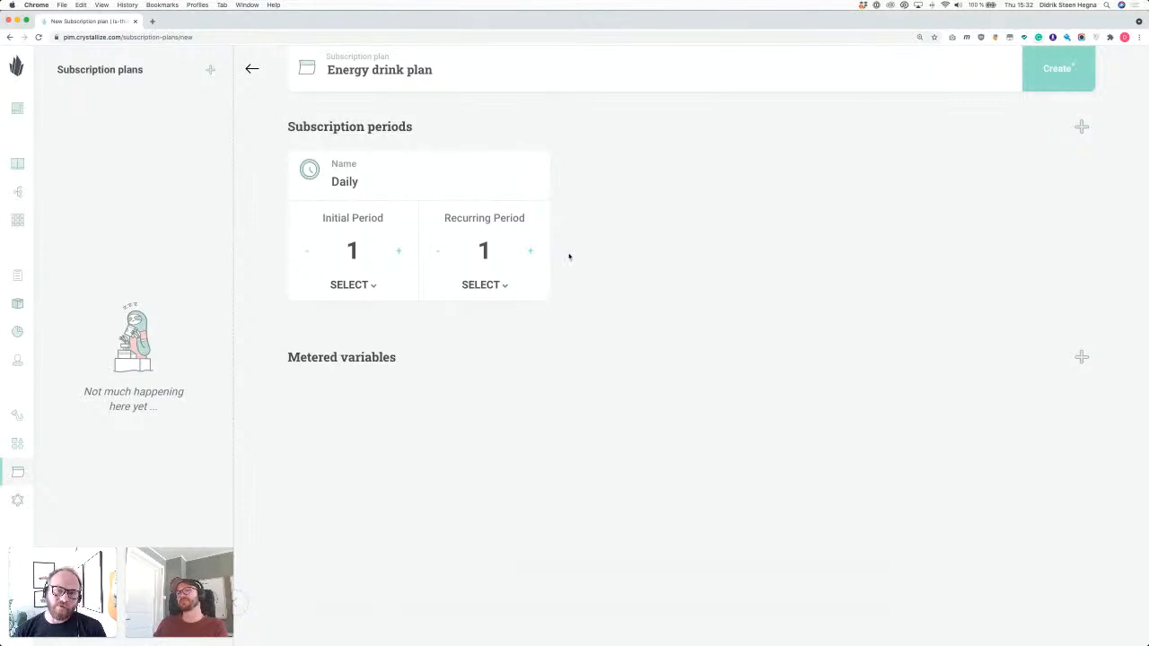
Set the unit of both the initial and the recurring period of the Daily subscription period to day.
left_click(373, 288)
left_click(354, 308)
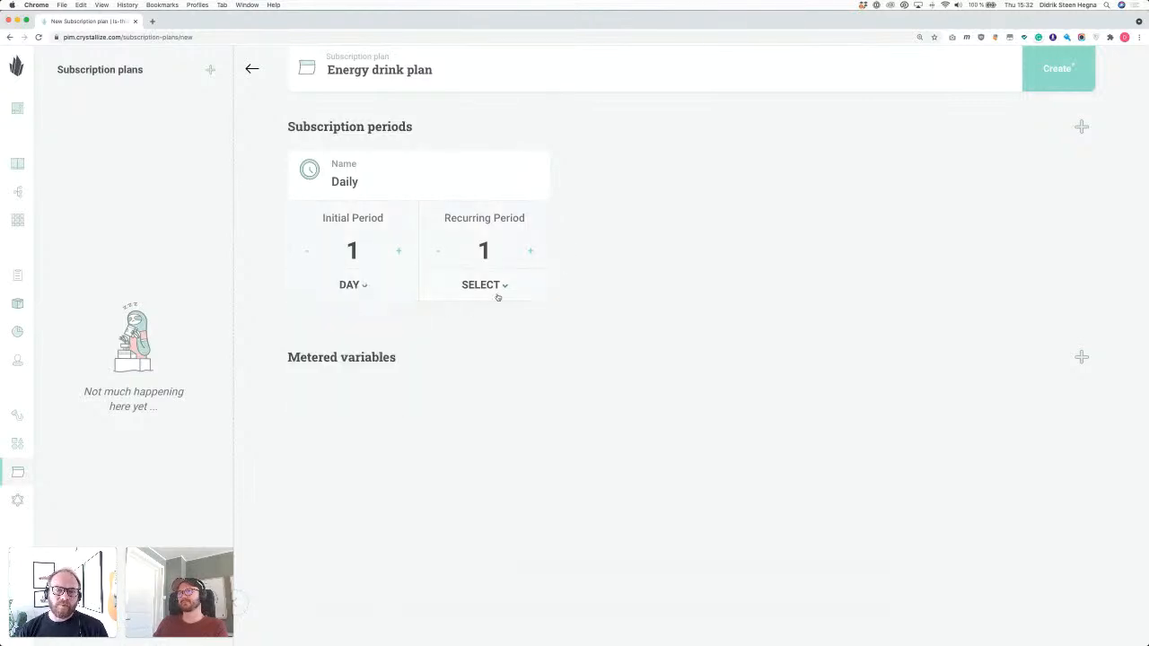
left_click(506, 287)
left_click(496, 310)
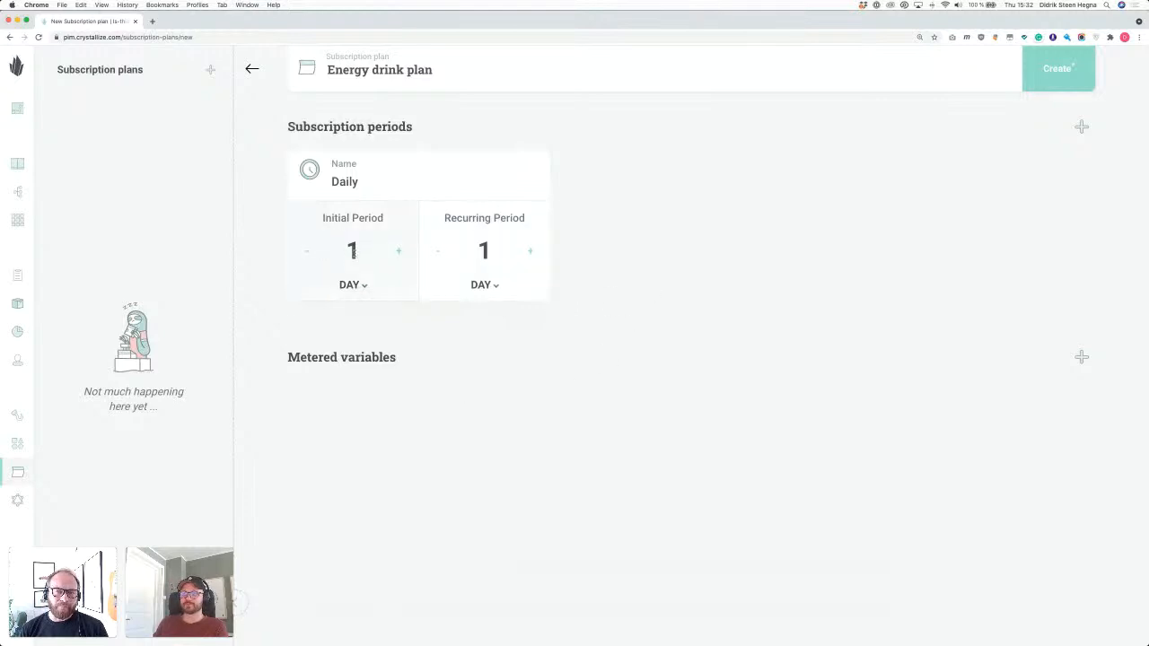
double_click(328, 249)
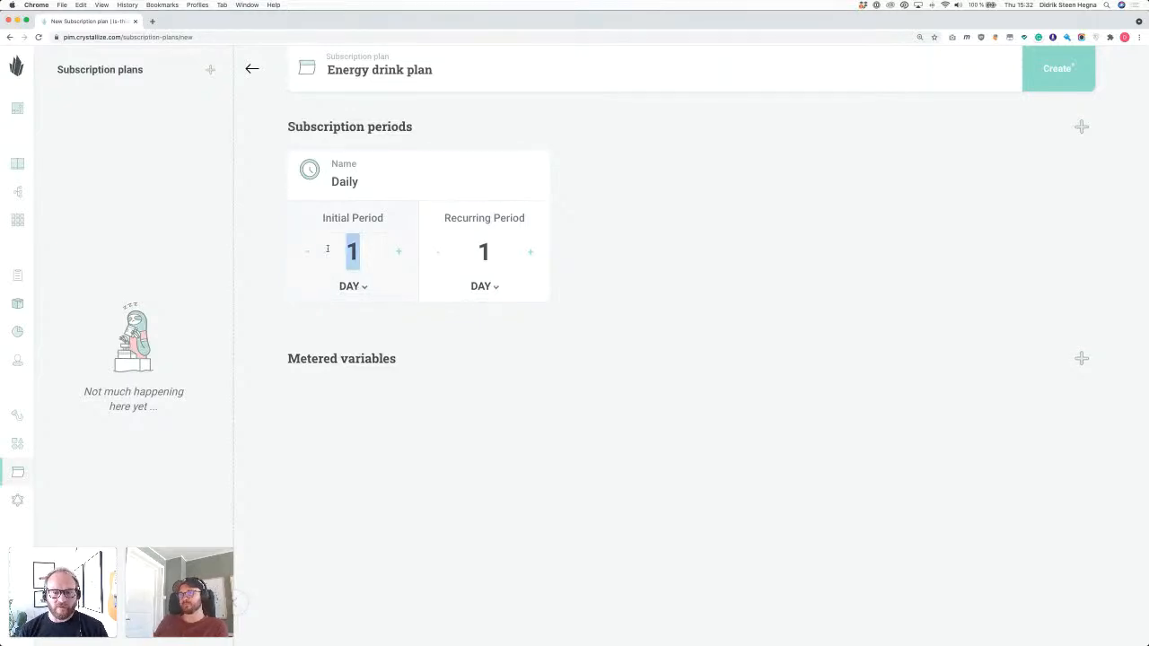
type("0")
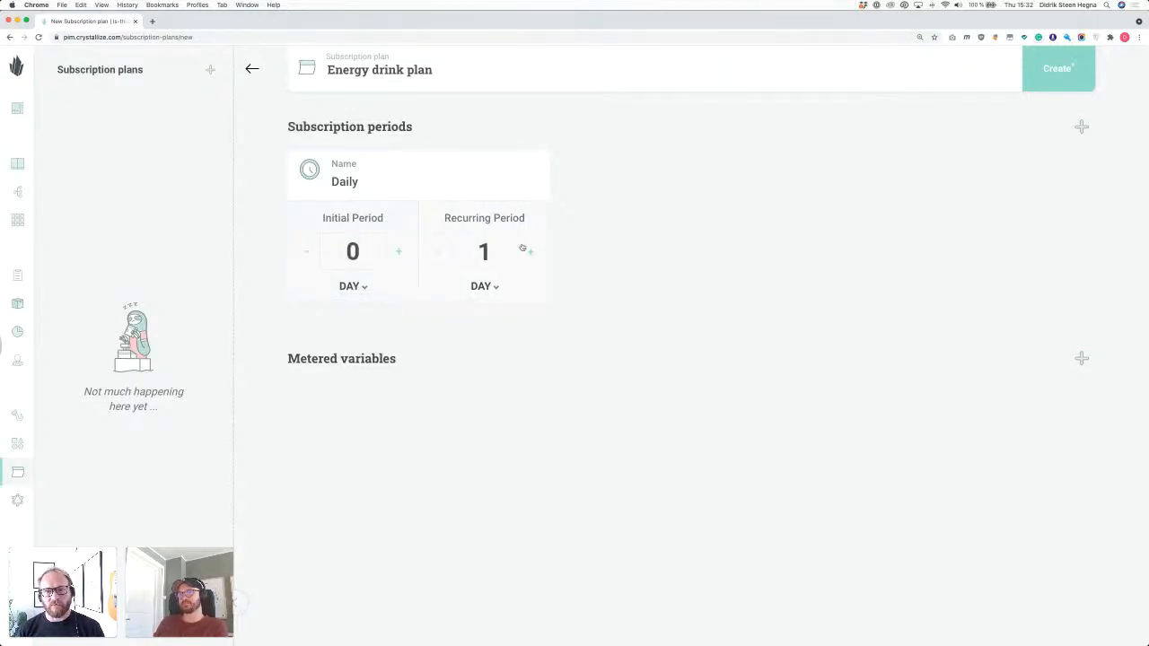
left_click(695, 233)
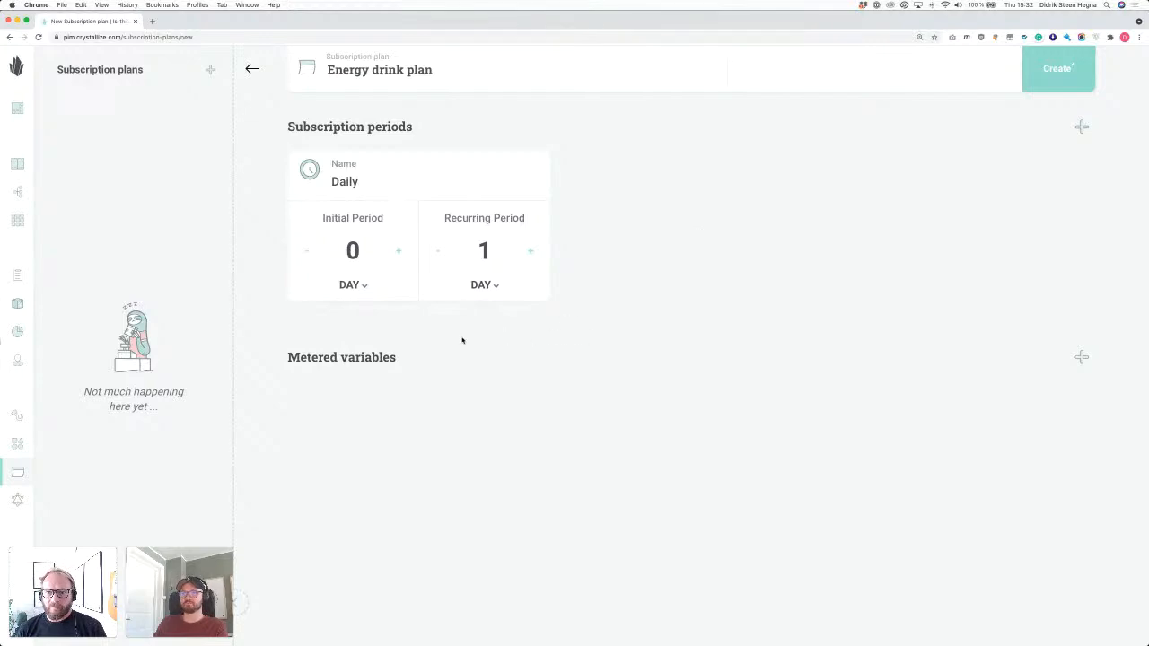
left_click(398, 252)
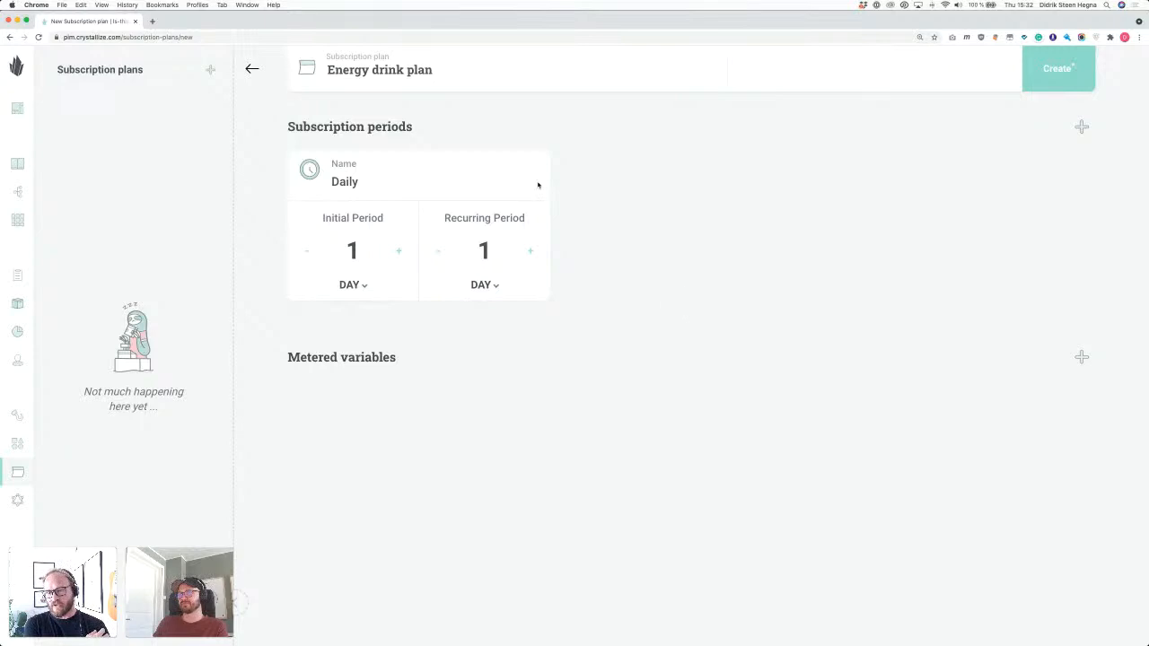
left_click(1082, 128)
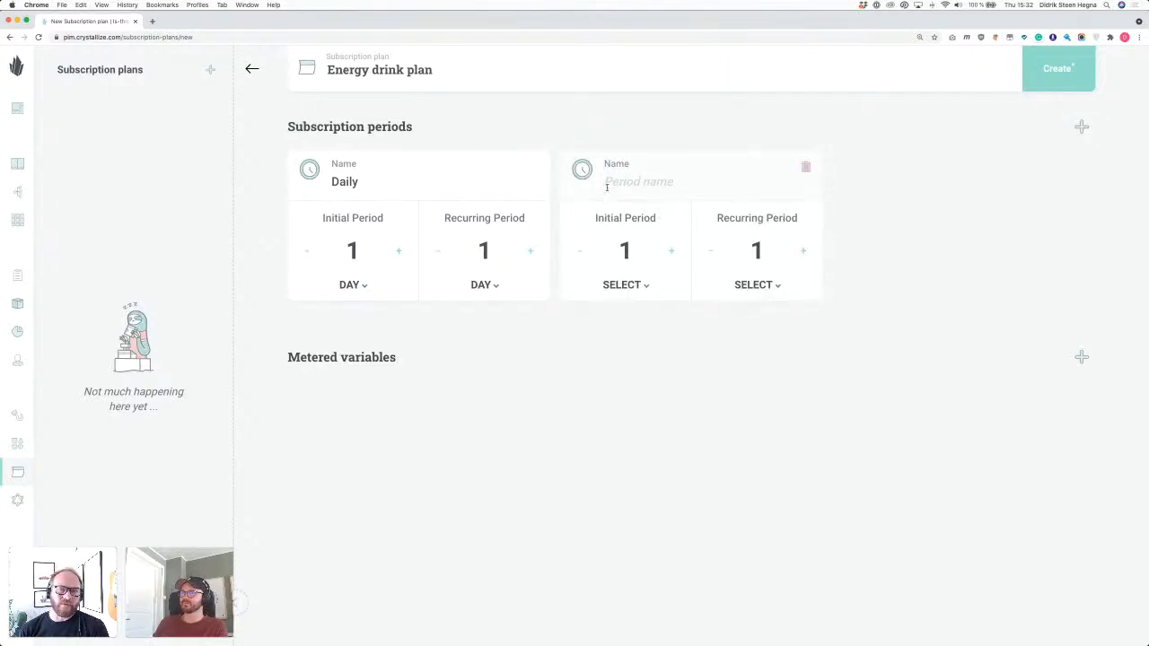
left_click(805, 167)
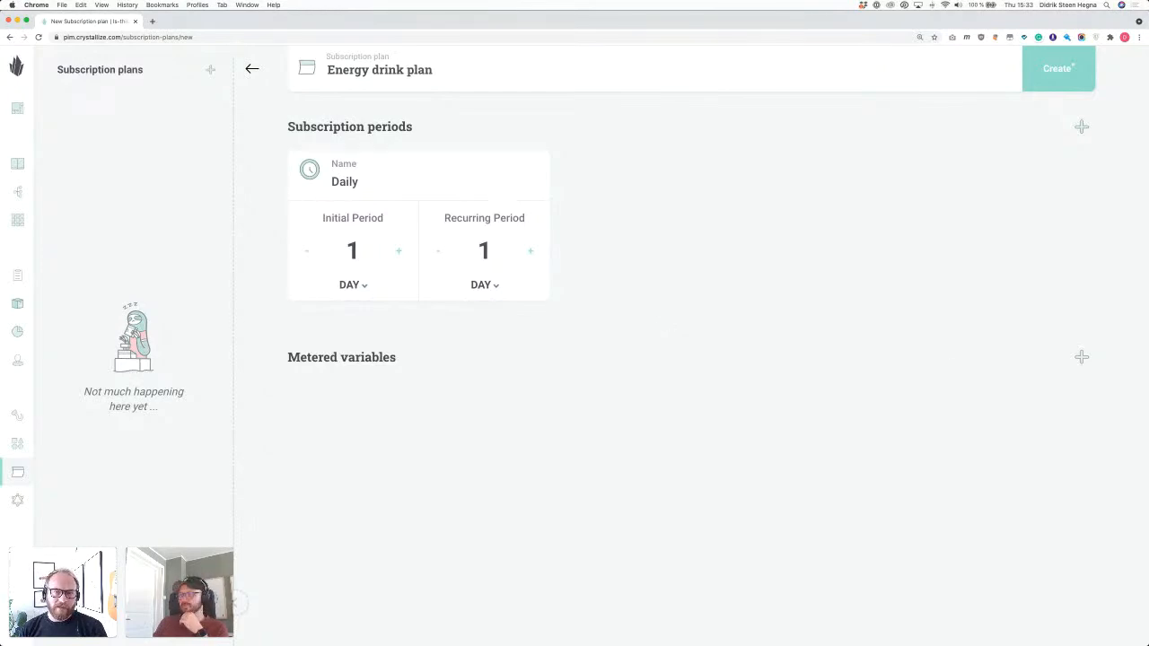
Add a metered variable named "Bottles" with identifier "bottles" and unit "qty", and create the subscription plan.
left_click(1080, 358)
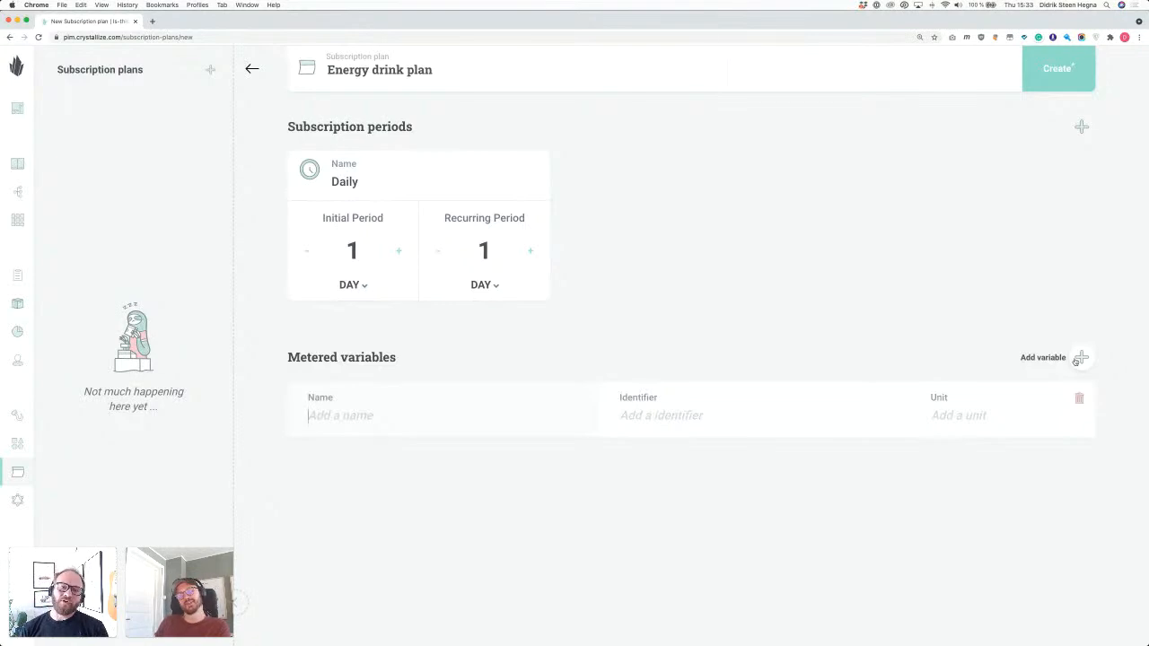
type("Bottles")
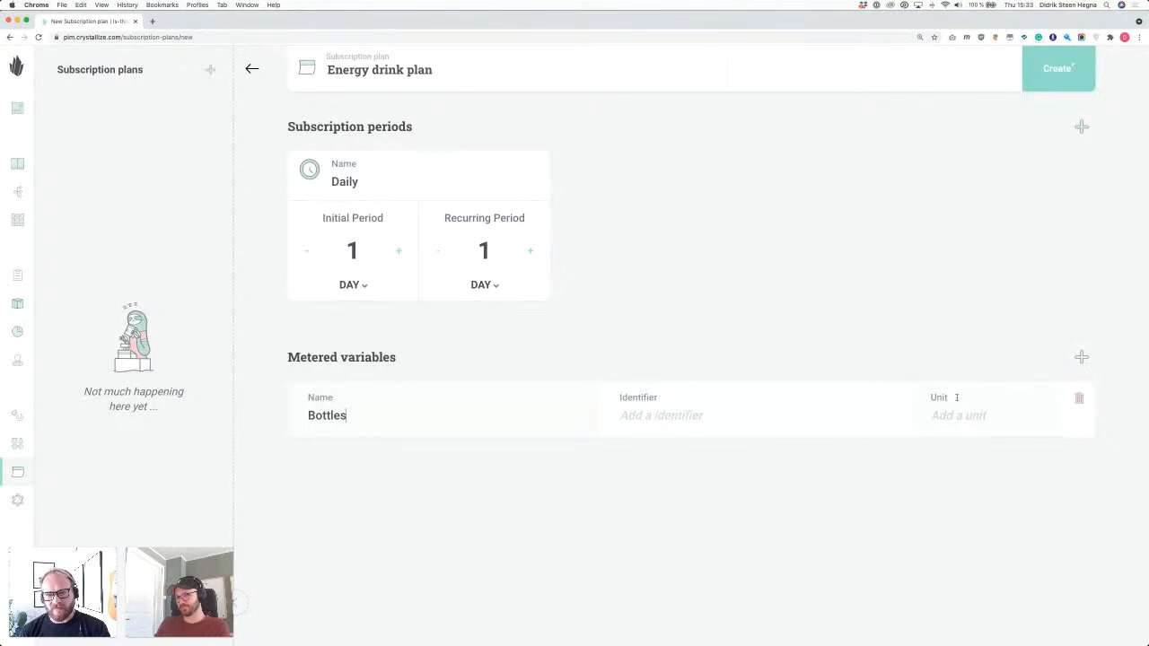
left_click(742, 412)
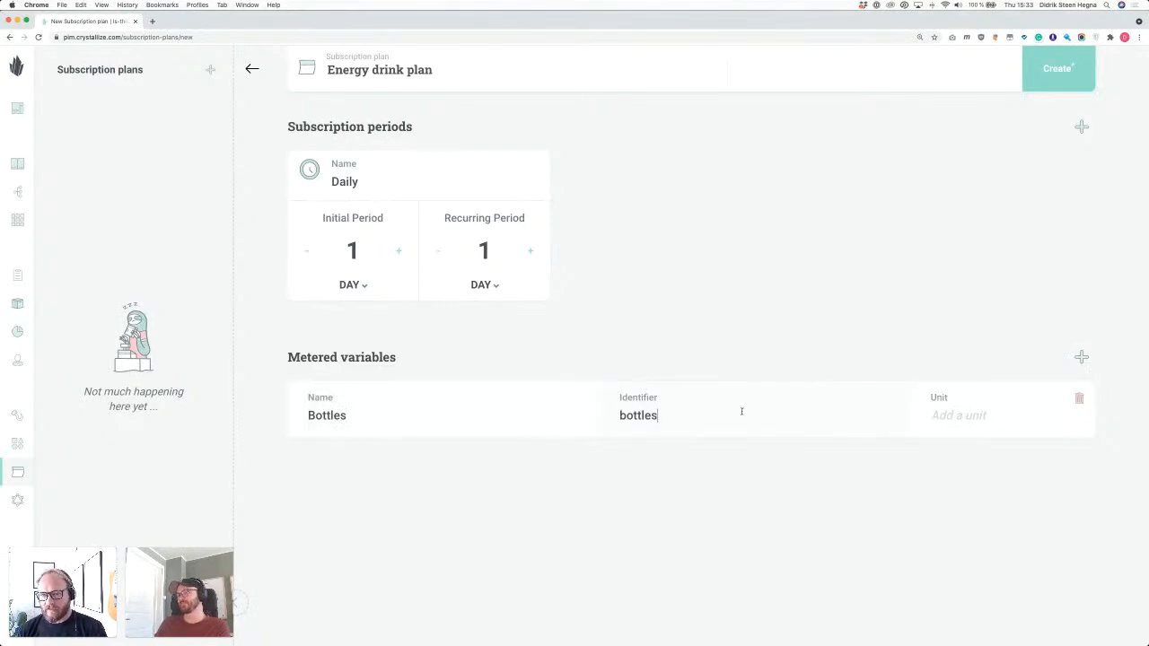
key("Tab")
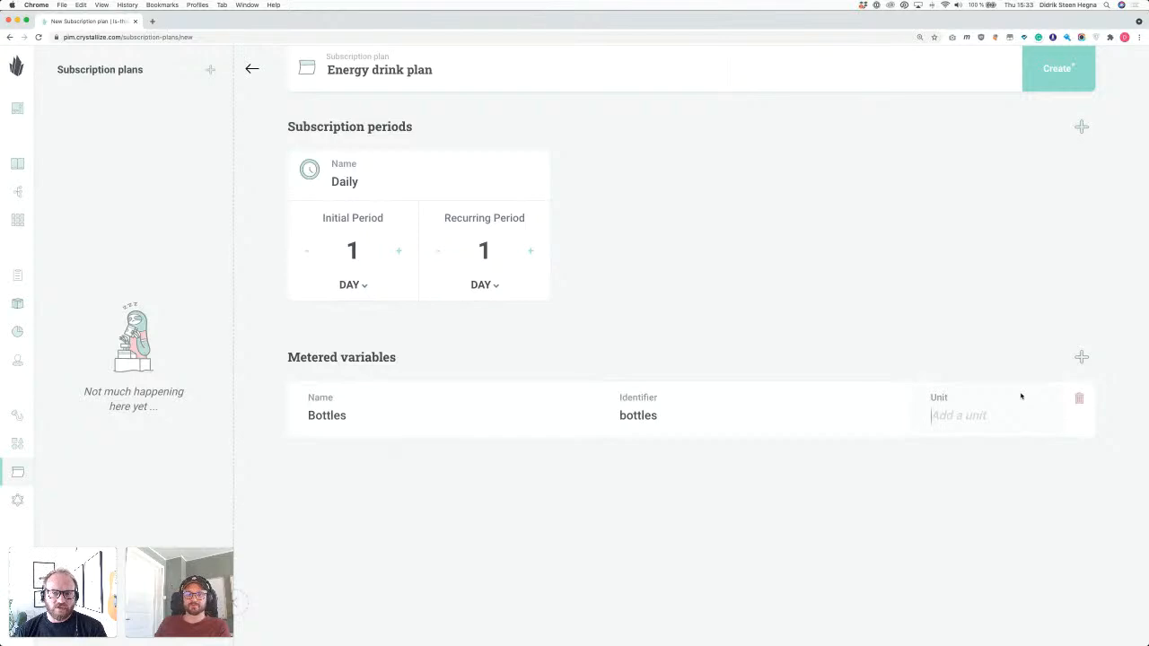
type("qty")
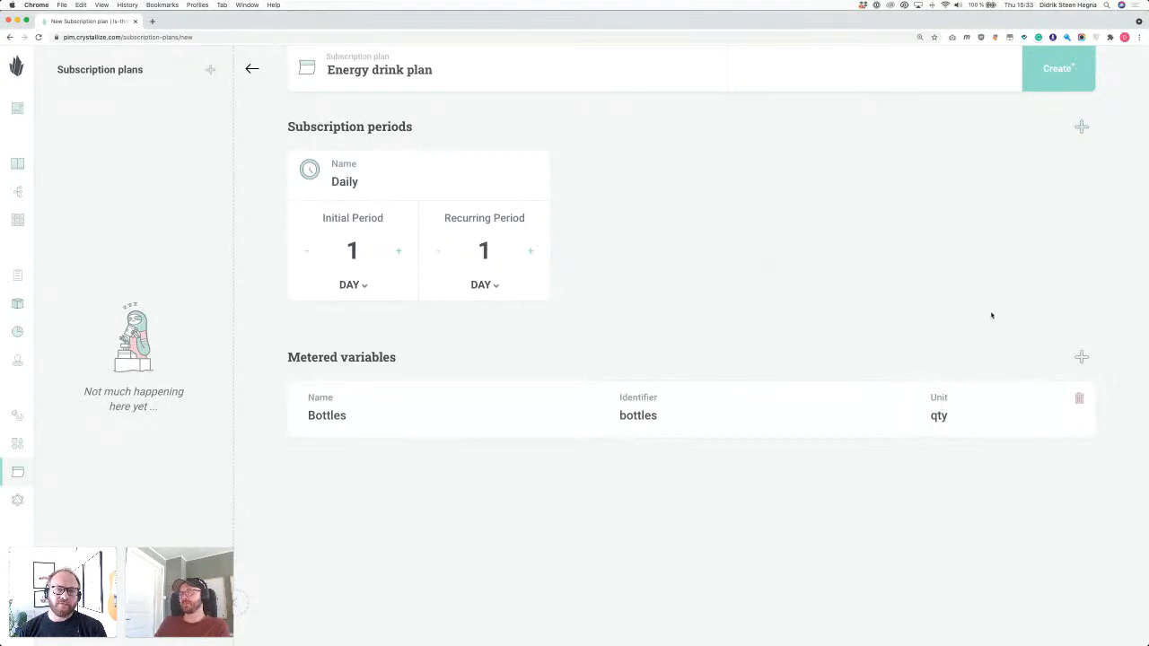
left_click(1044, 79)
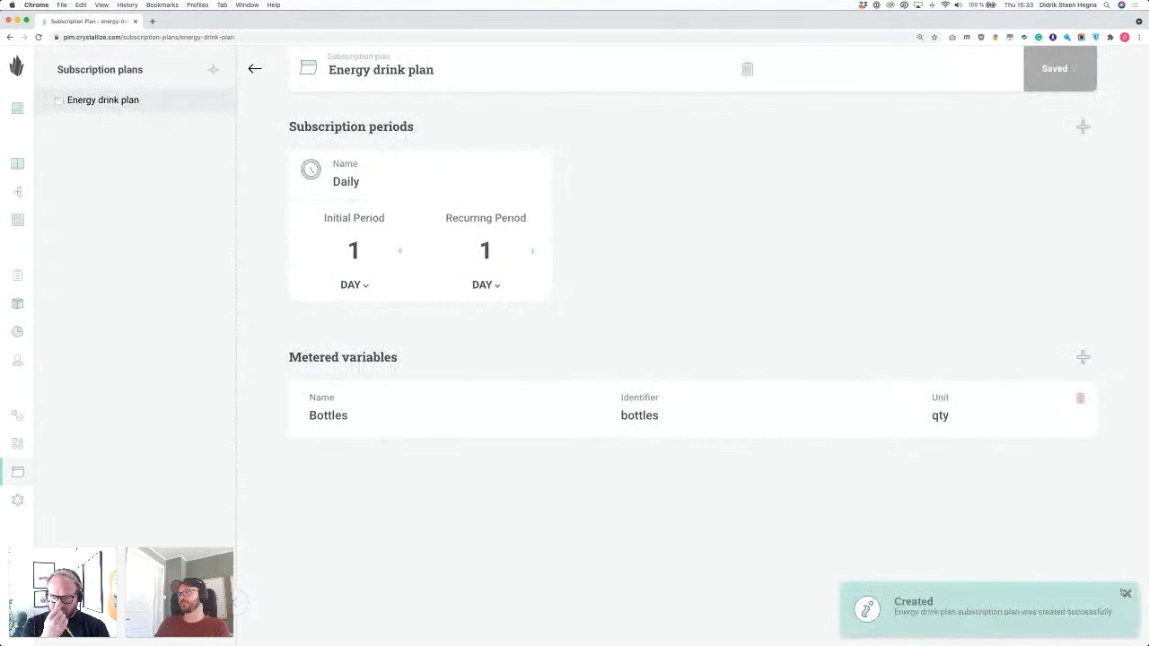
left_click(1126, 593)
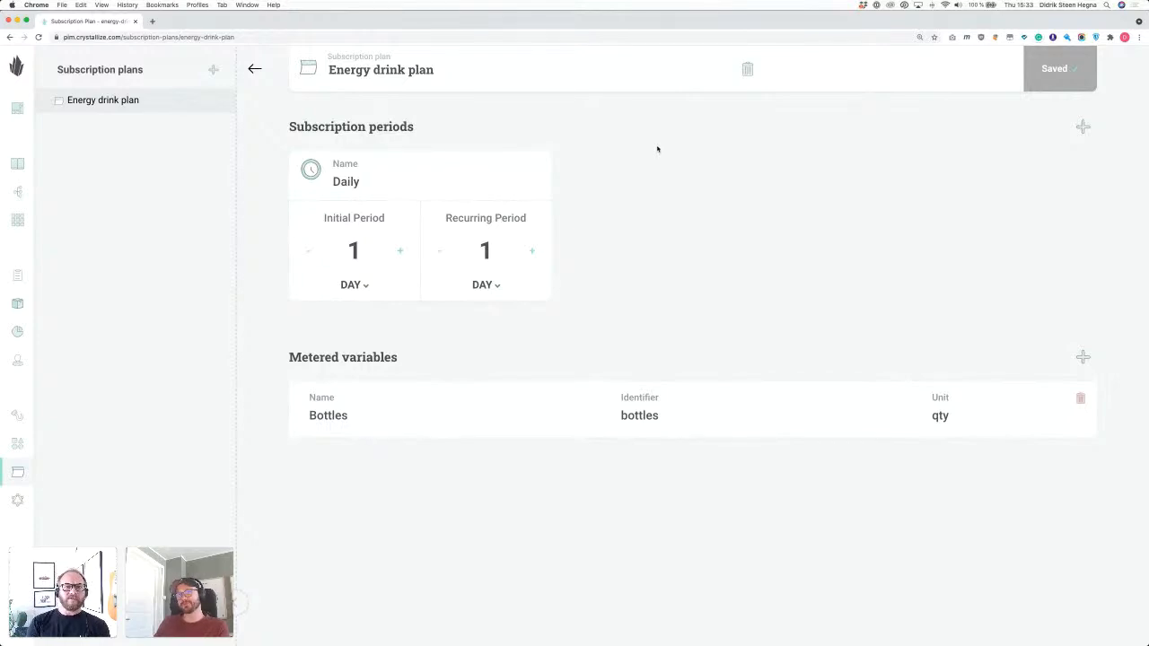
Create a product named "Blue bull" with the Product shape in the catalogue's Shop folder.
left_click(17, 165)
left_click(79, 99)
left_click(70, 610)
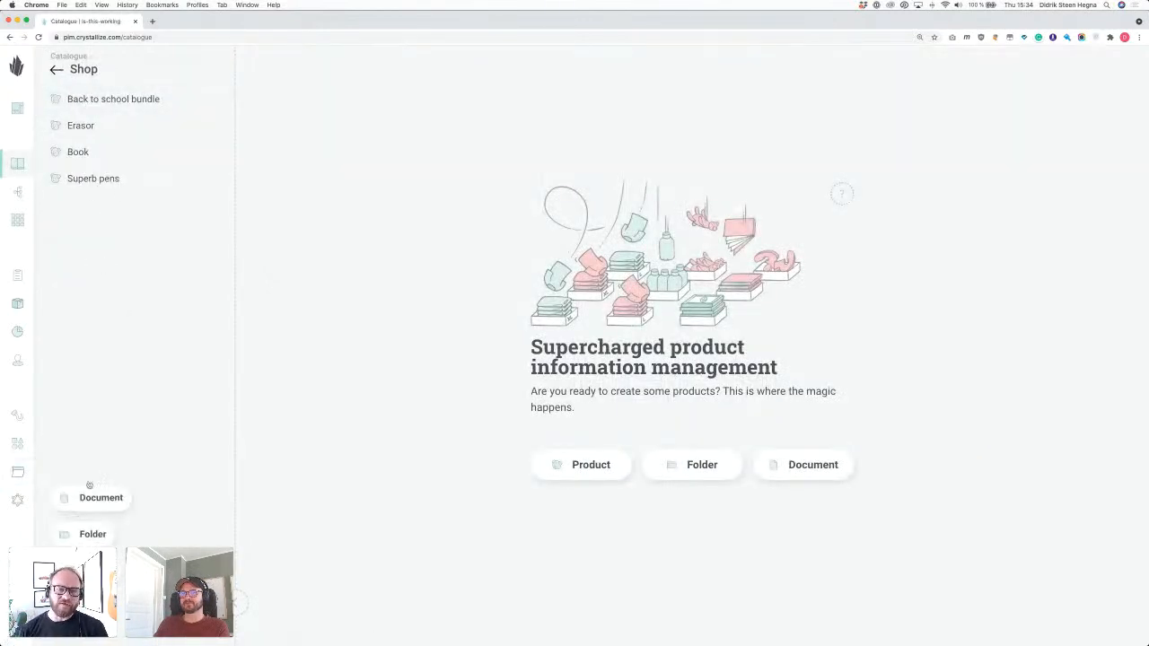
left_click(88, 571)
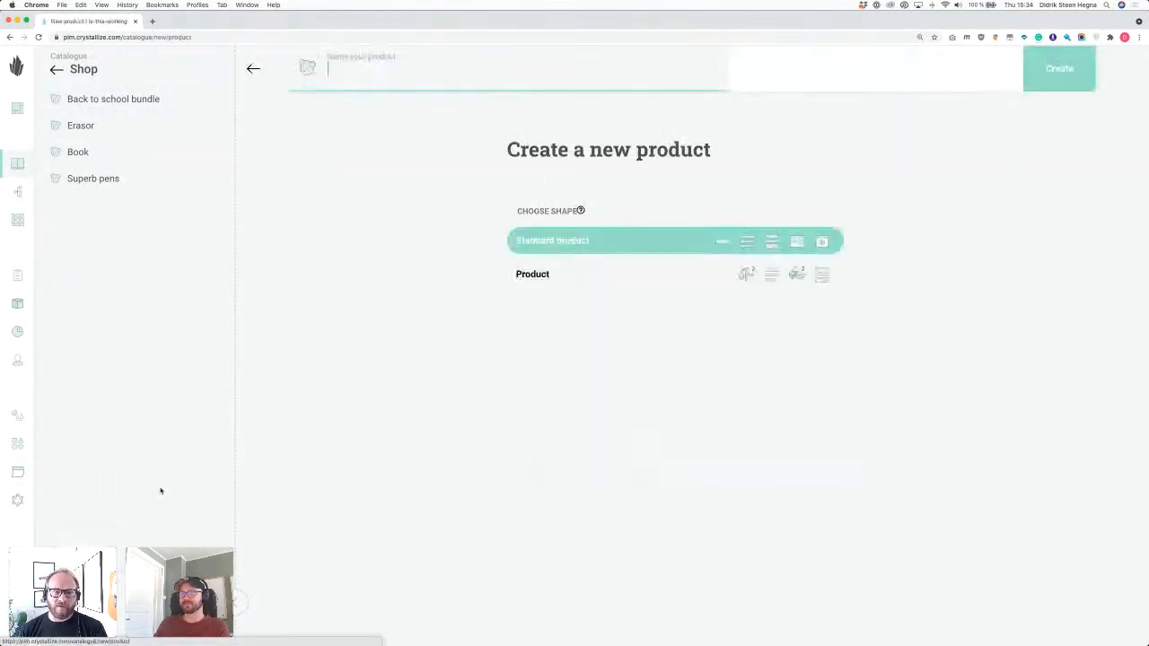
type("Blue")
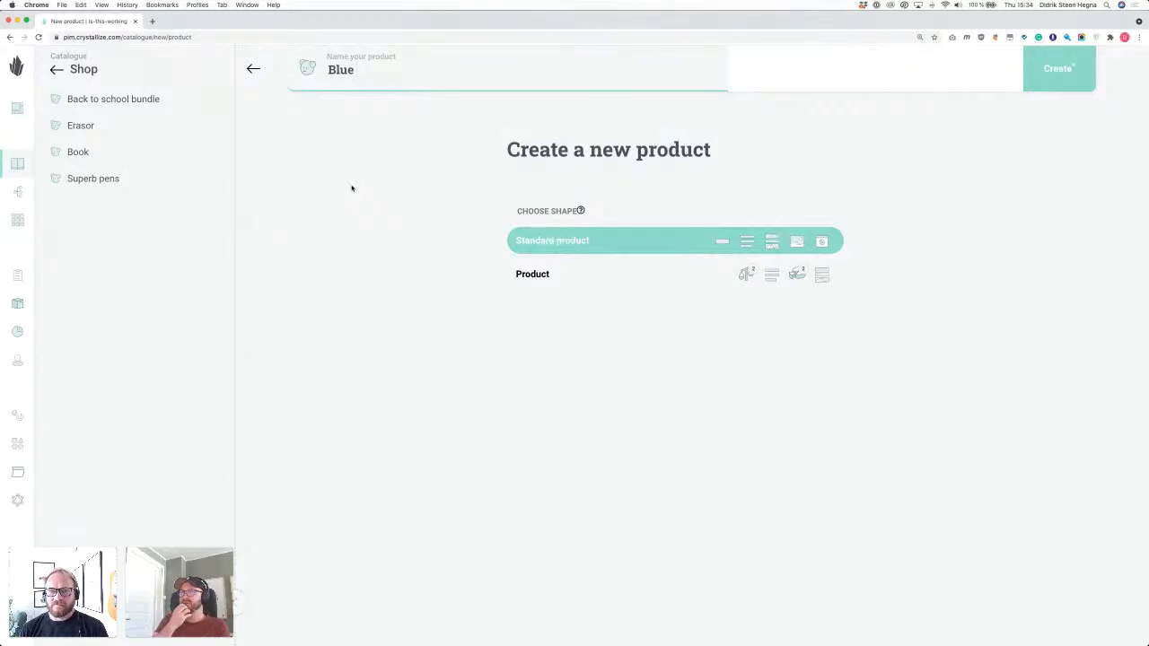
type(" bull")
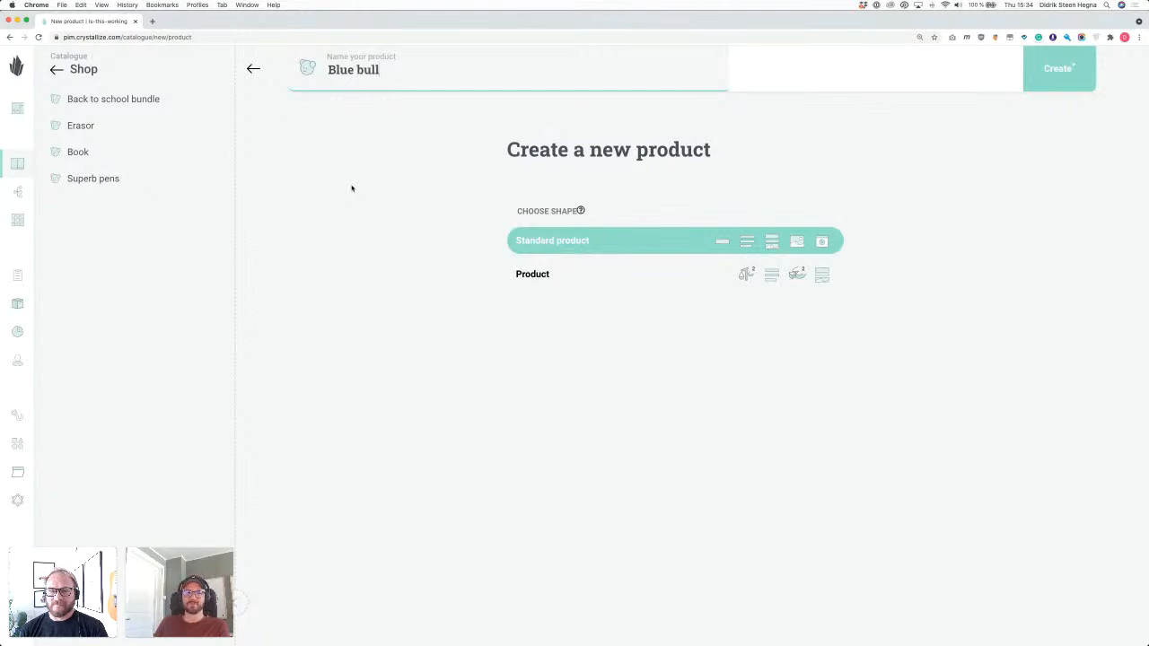
left_click(584, 274)
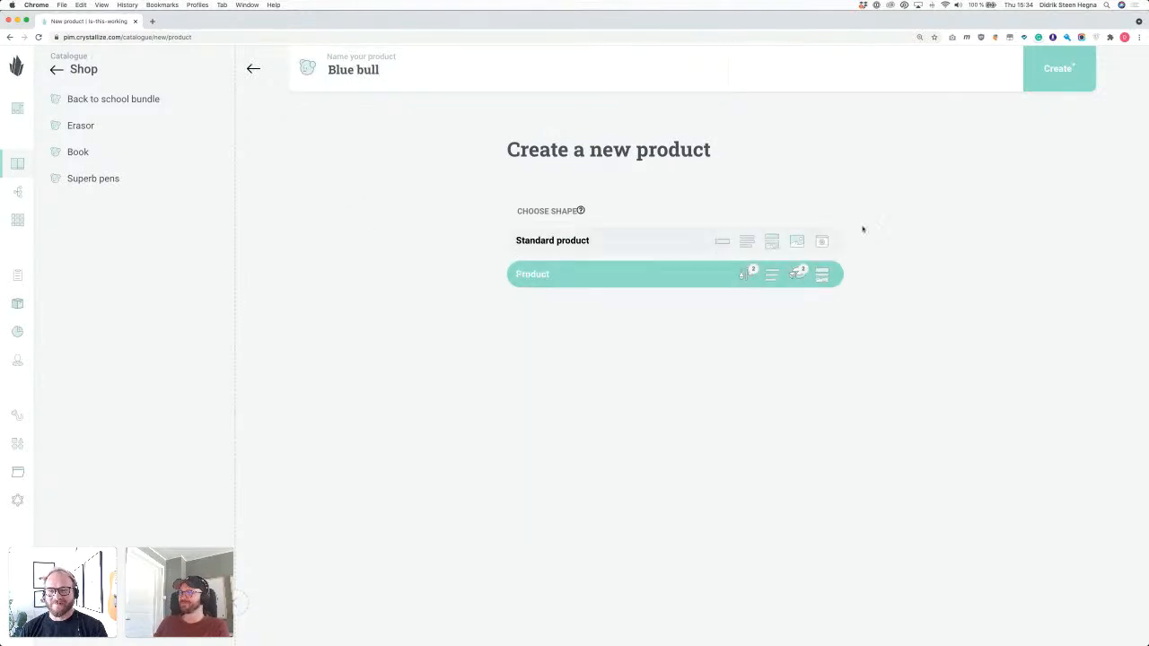
left_click(1042, 78)
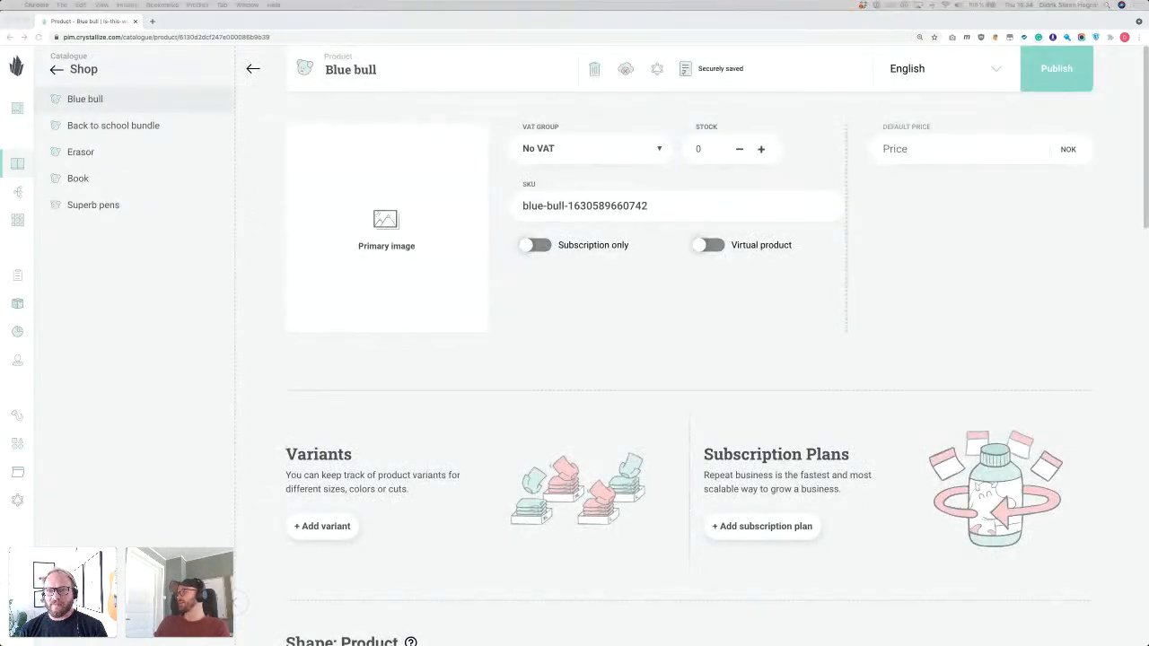
Rename the product to "Blue bull energy drink".
left_click(436, 70)
type("e")
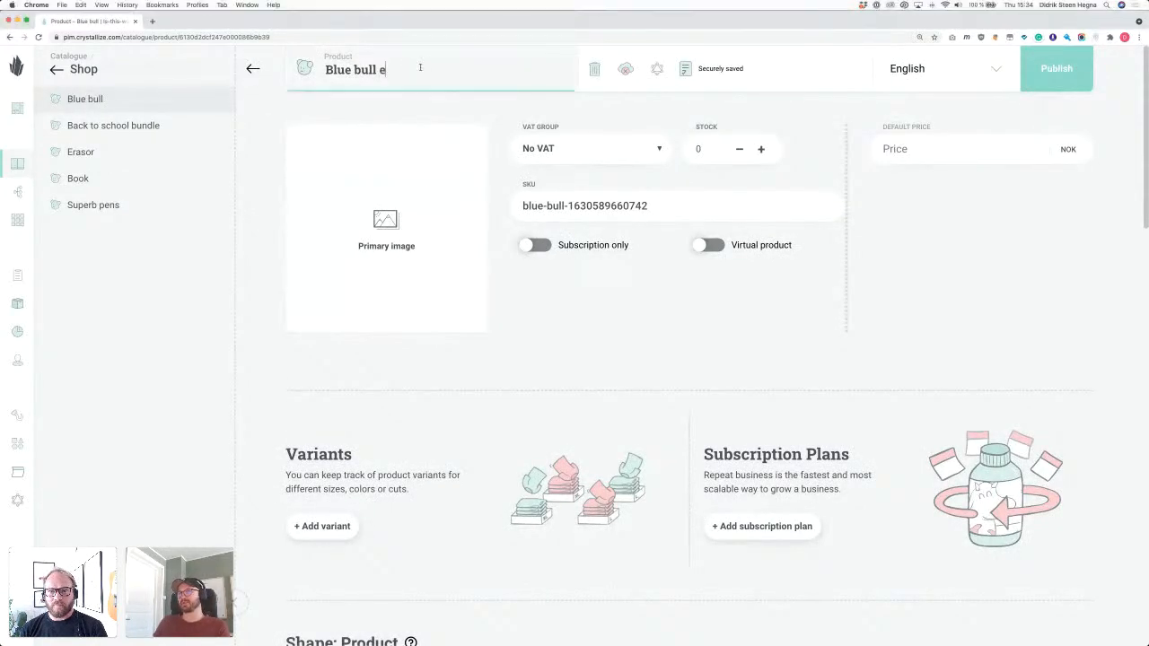
type("nery")
key("BackSpace")
key("BackSpace")
key("BackSpace")
key("BackSpace")
key("BackSpace")
type("energy drin")
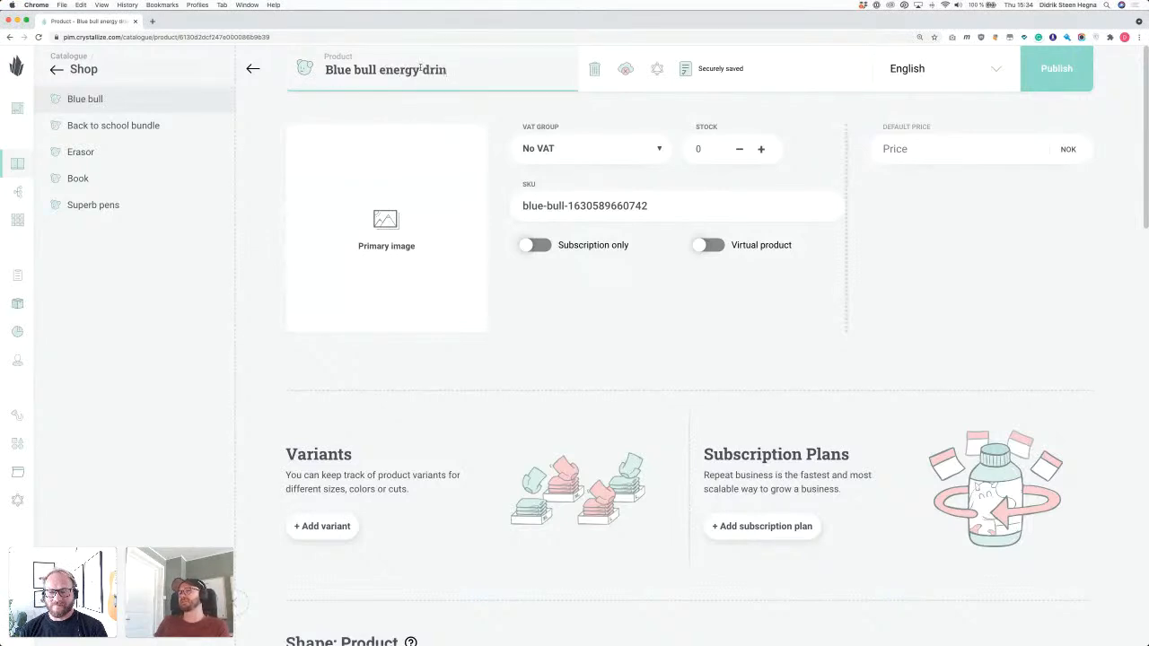
type("k")
left_click(1024, 238)
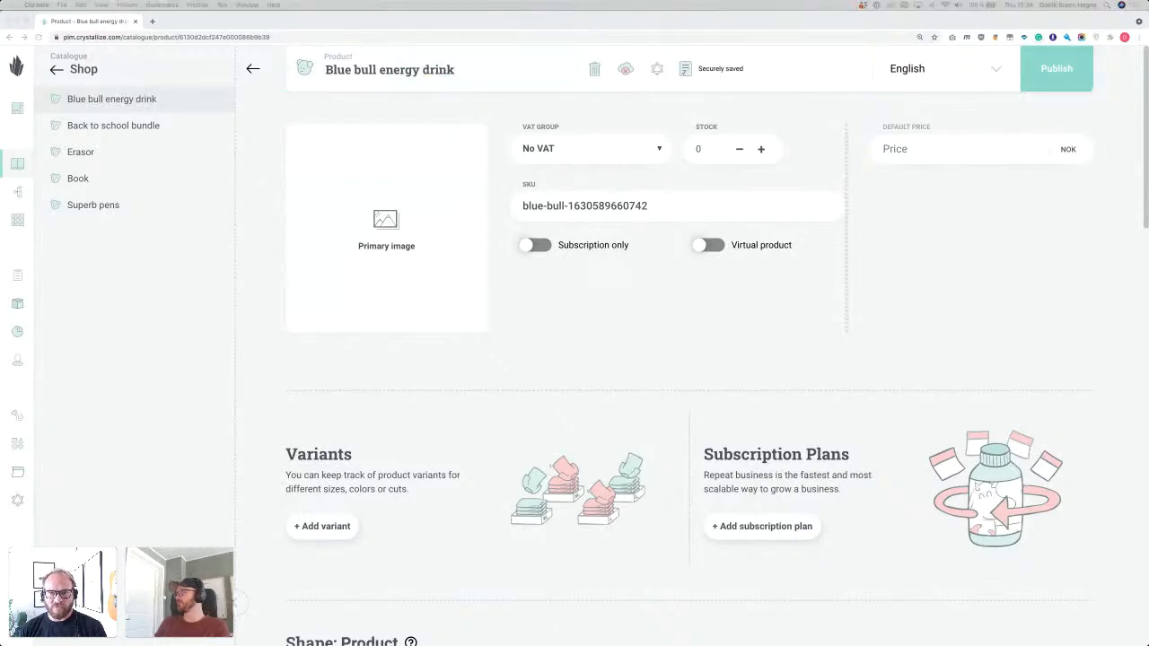
Add the energy drink can photo as the product's primary image and set the default price to 49 NOK.
left_click_drag(156, 322, 312, 235)
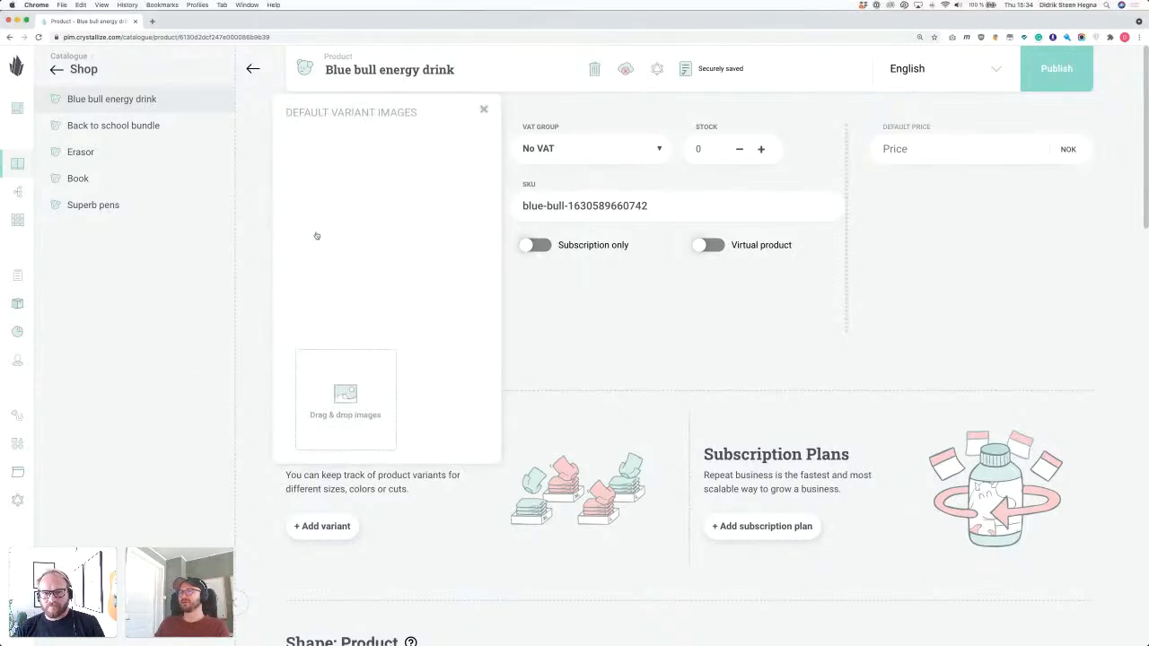
left_click(586, 325)
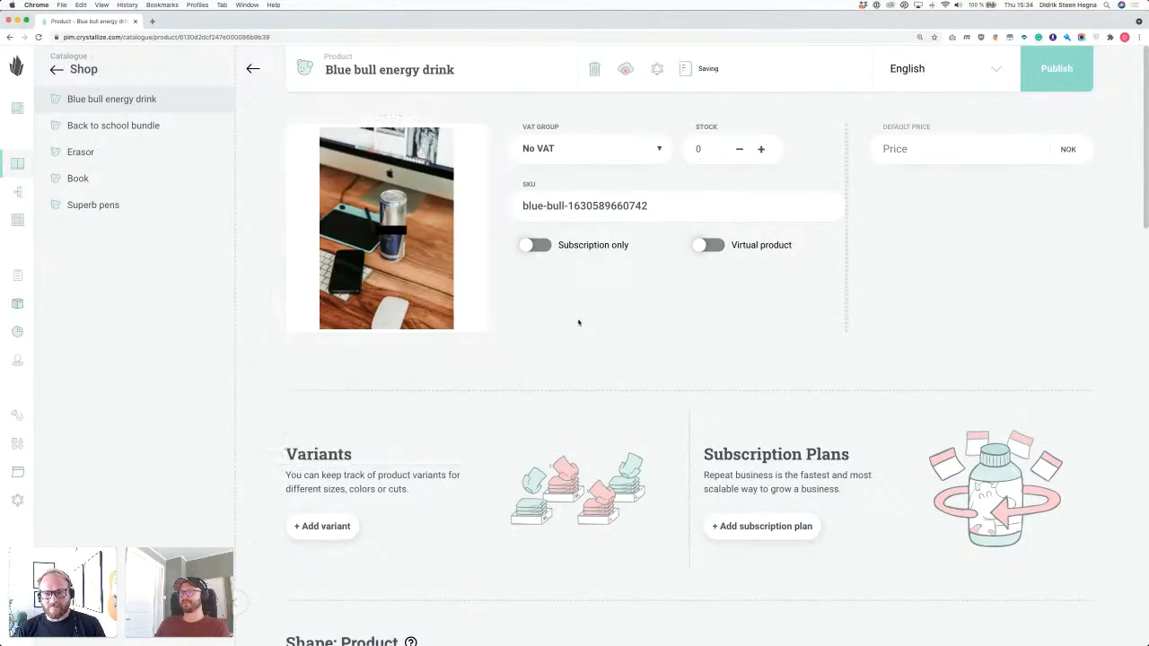
scroll(580, 308, "down", 2)
scroll(579, 308, "down", 5)
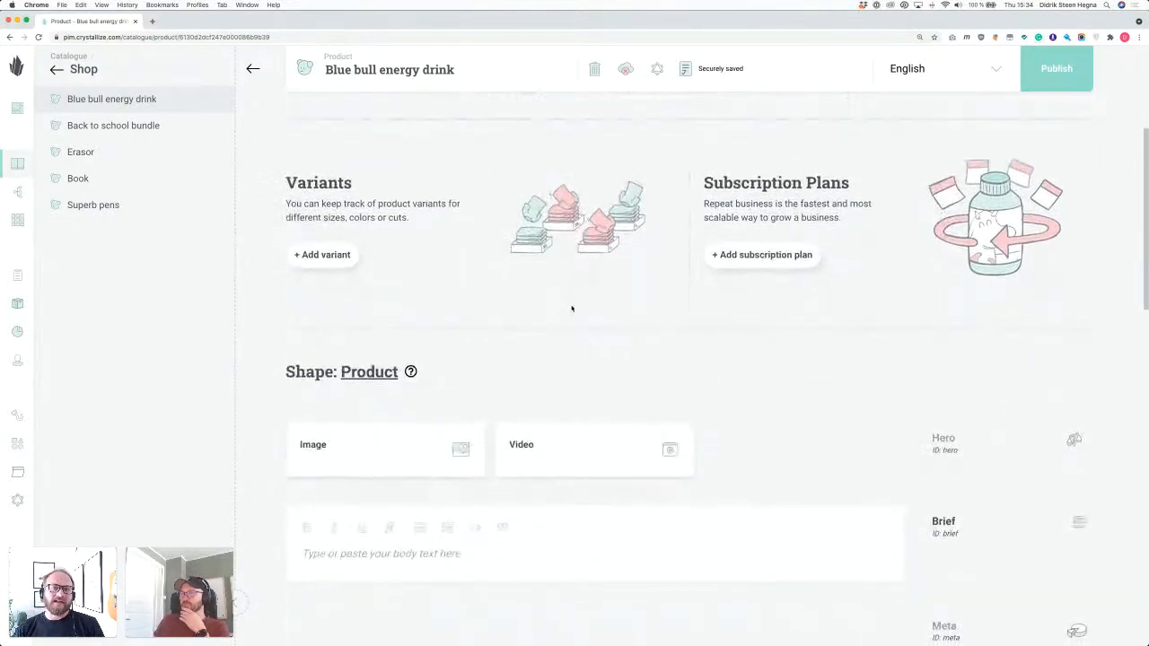
scroll(575, 307, "up", 5)
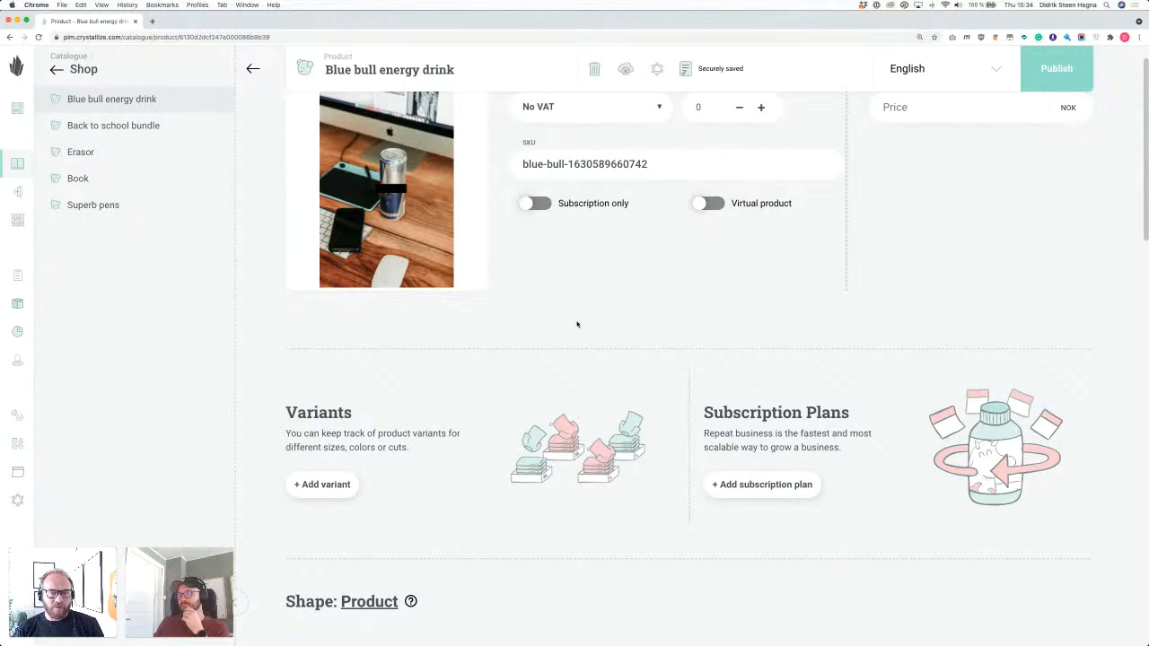
scroll(577, 324, "up", 1)
left_click(944, 159)
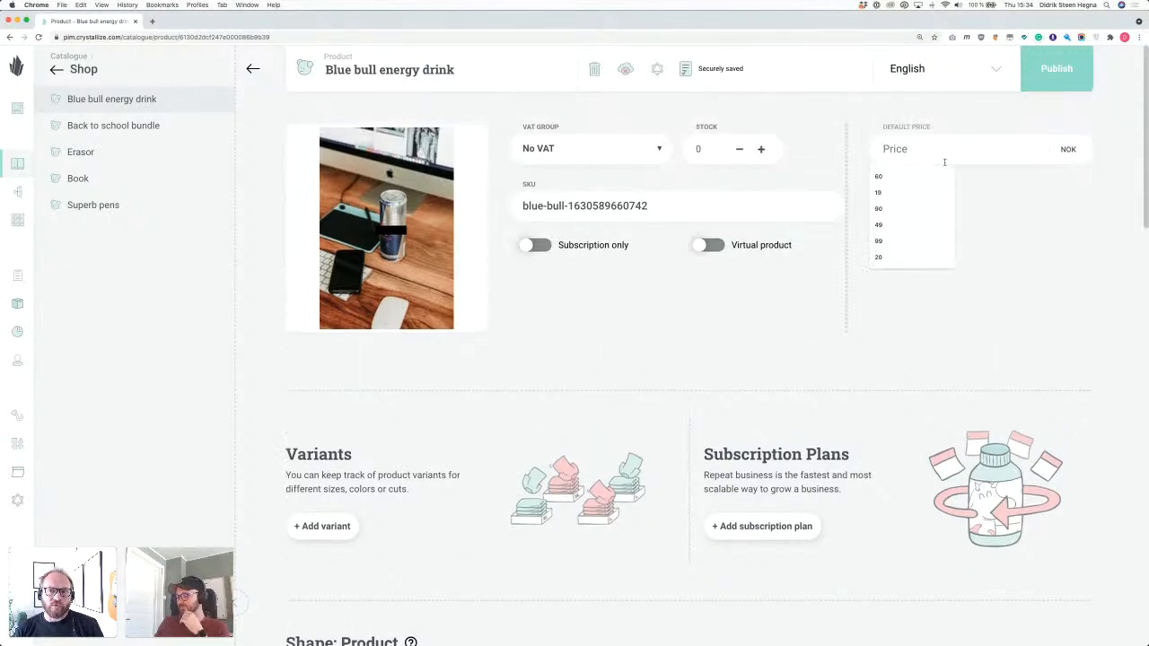
type("49")
left_click(1036, 210)
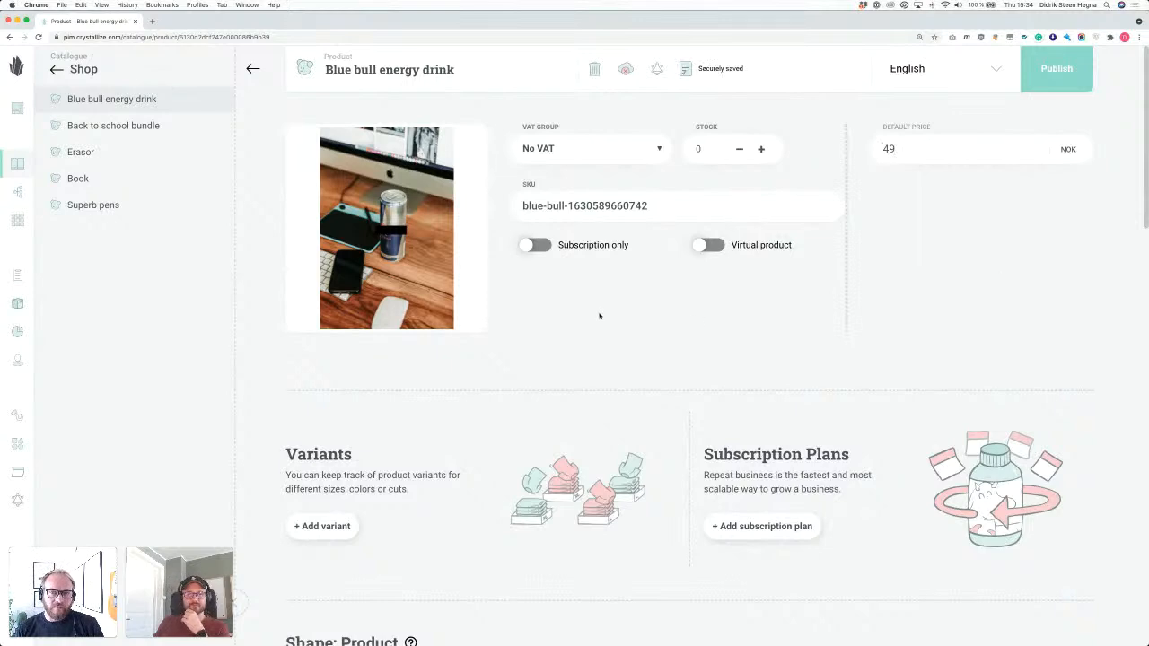
Add a variant to the Blue bull energy drink product.
scroll(600, 316, "down", 1)
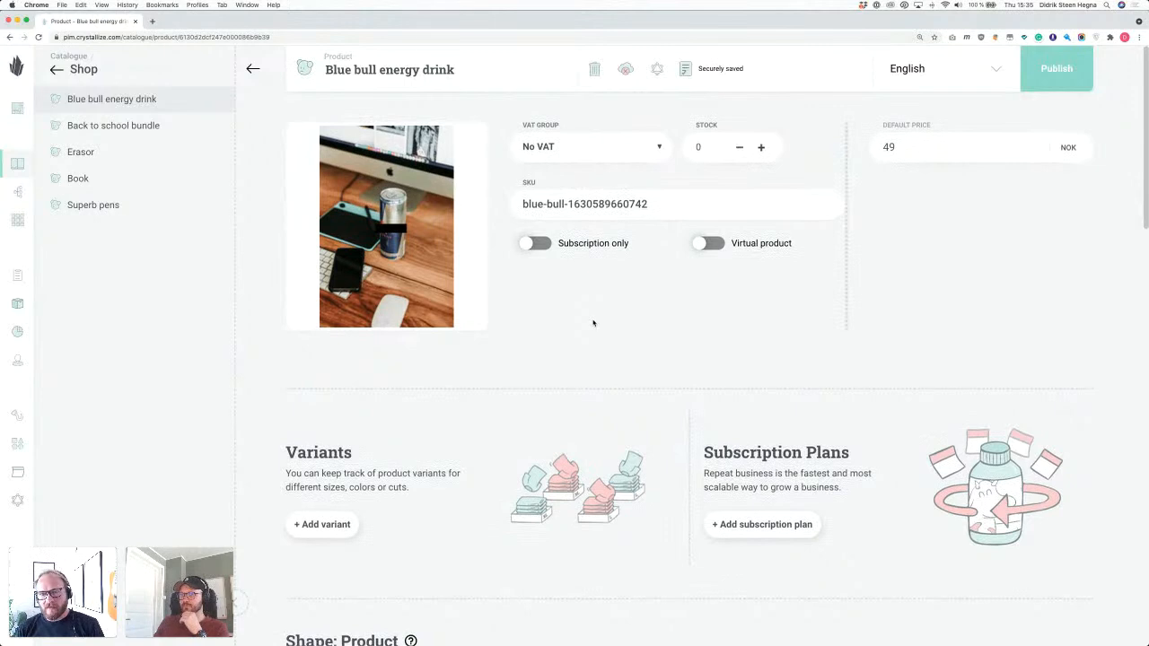
scroll(592, 323, "down", 3)
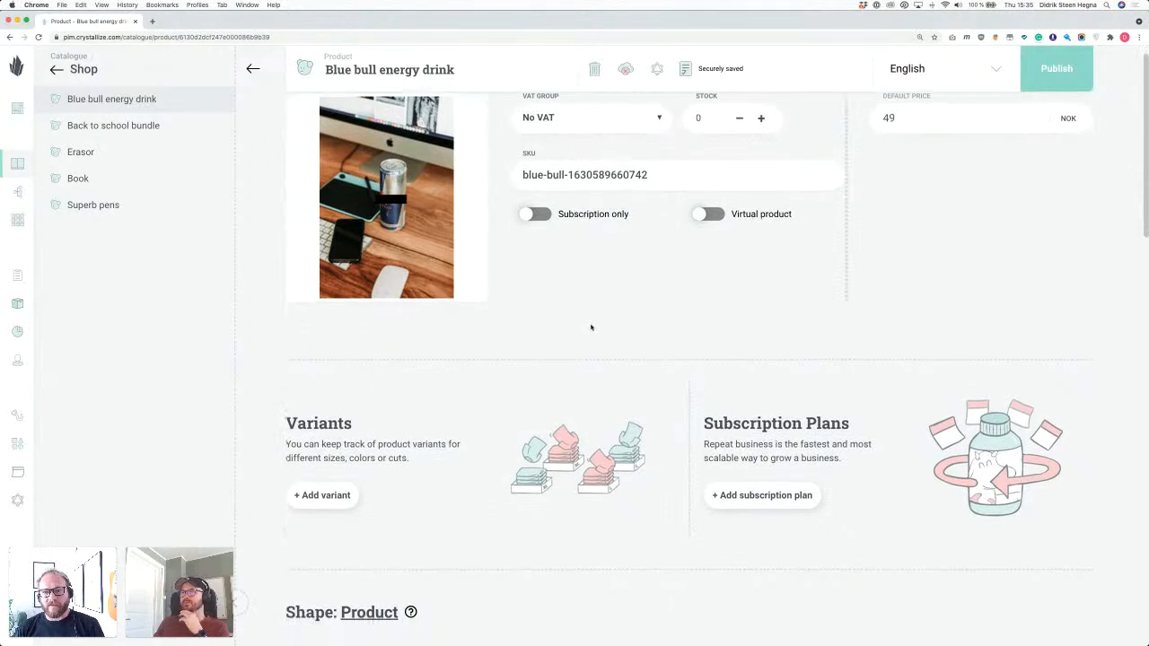
left_click(346, 494)
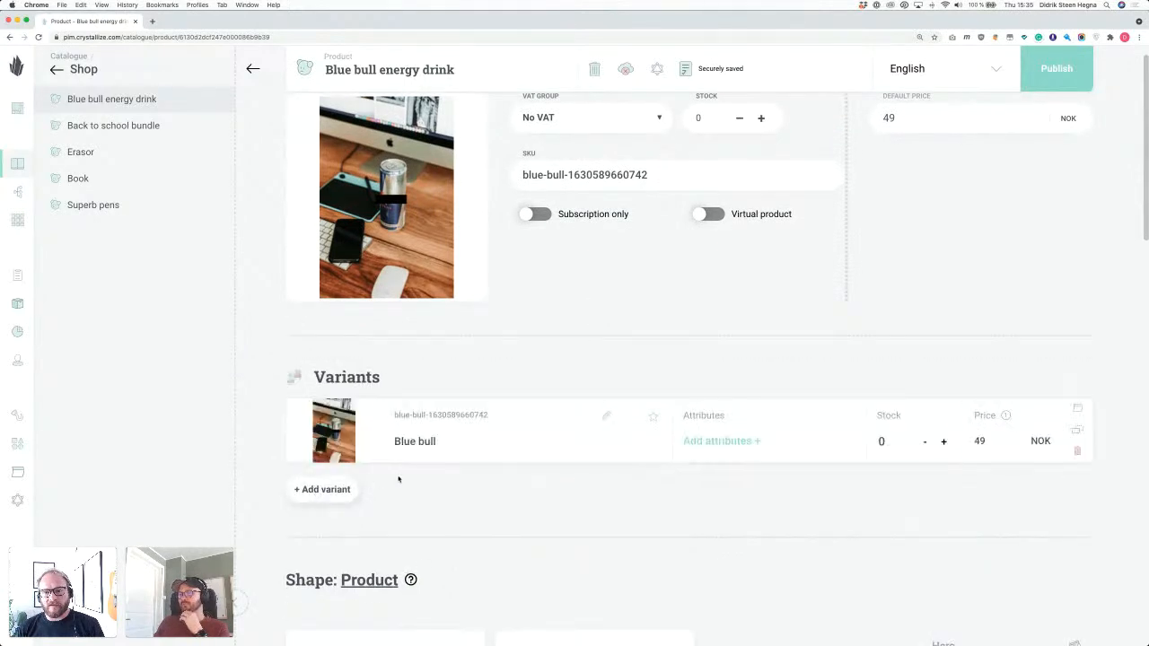
Attach the Energy drink plan subscription to the Blue bull variant.
scroll(554, 370, "down", 1)
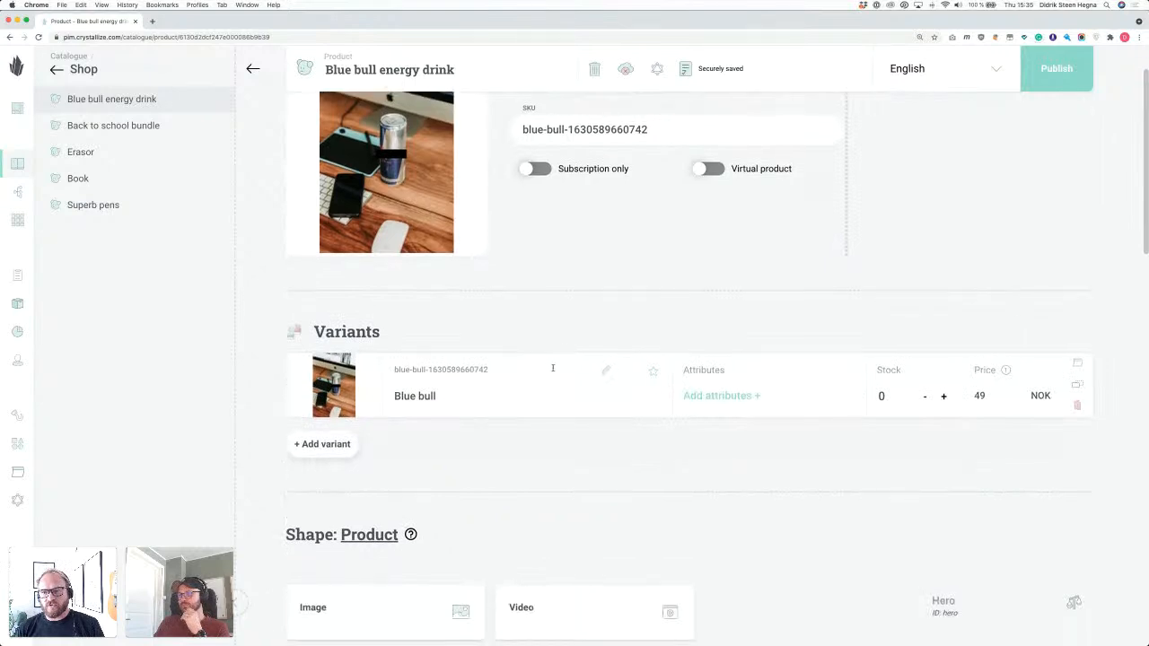
scroll(554, 371, "down", 2)
scroll(553, 370, "down", 1)
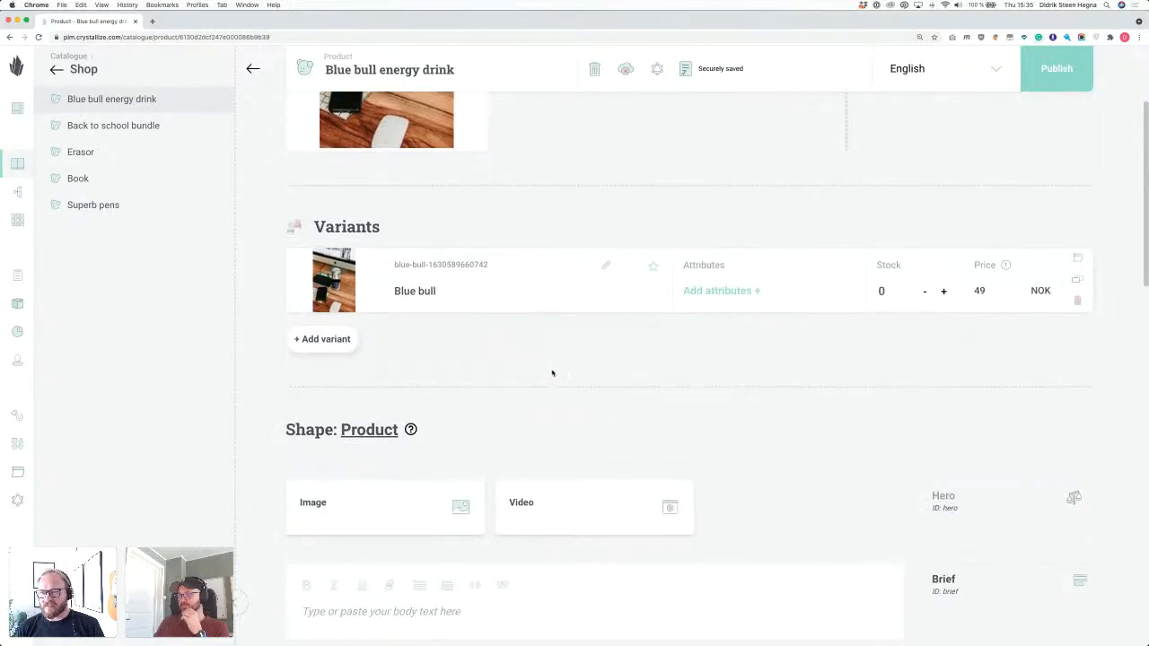
left_click(1077, 257)
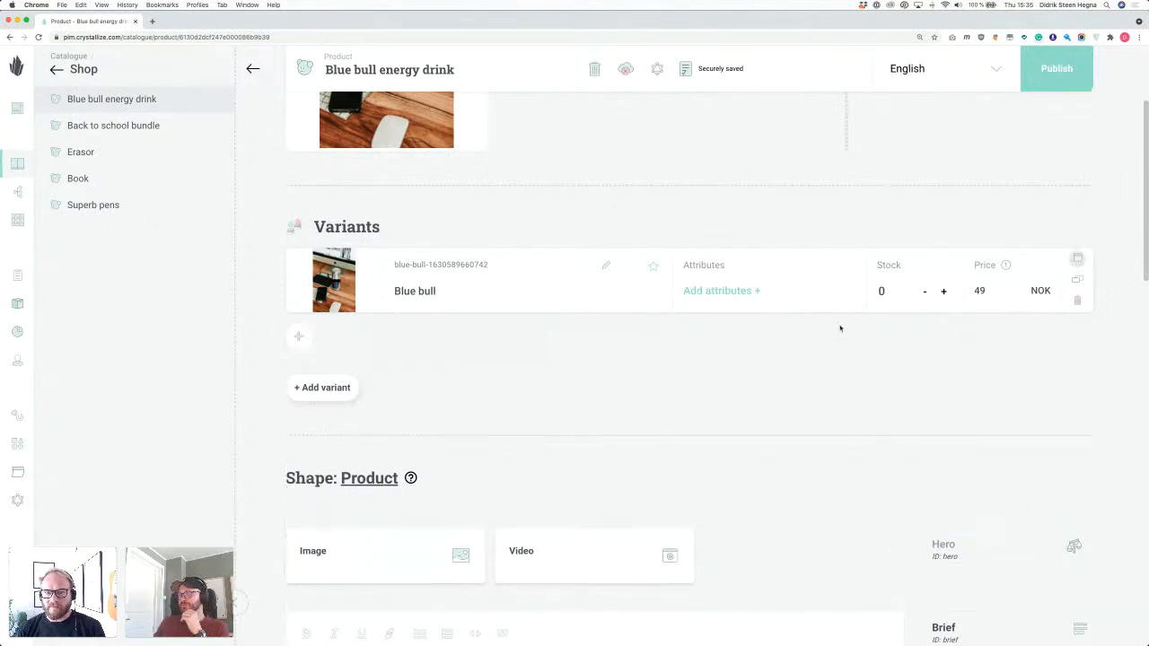
left_click(306, 338)
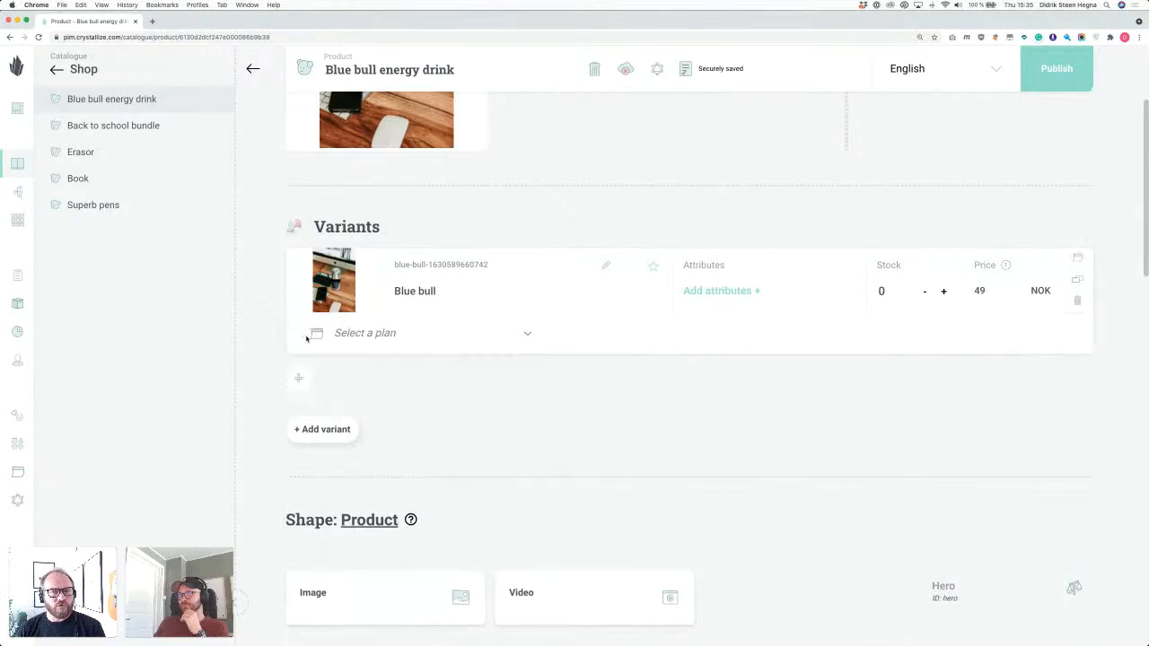
left_click(527, 338)
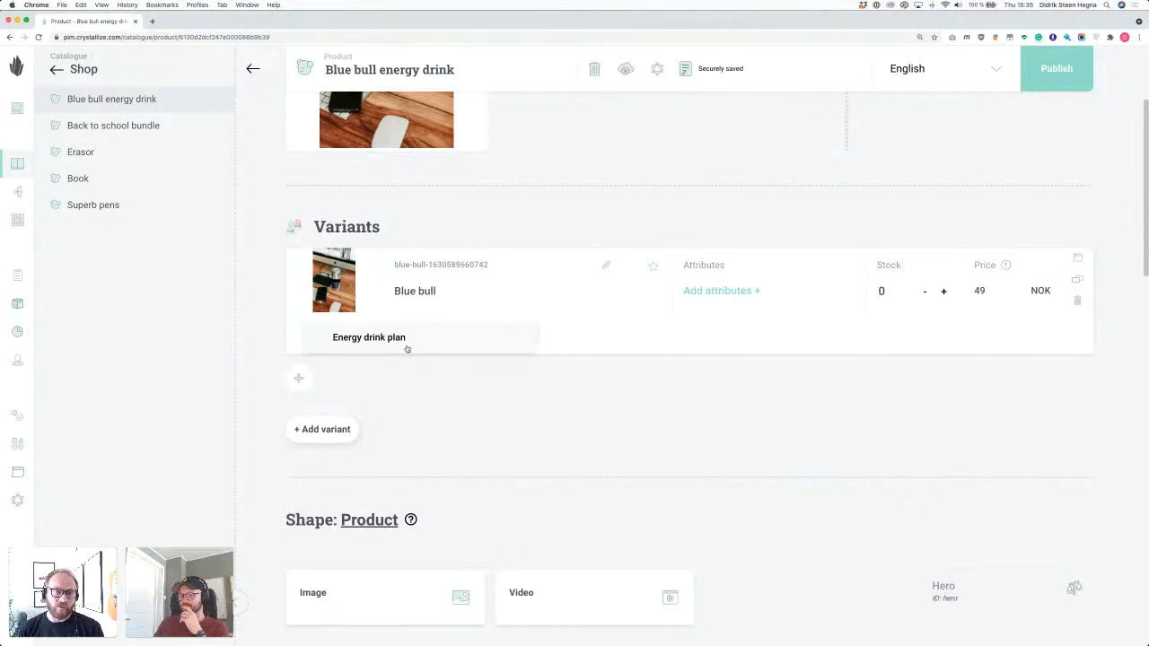
left_click(375, 339)
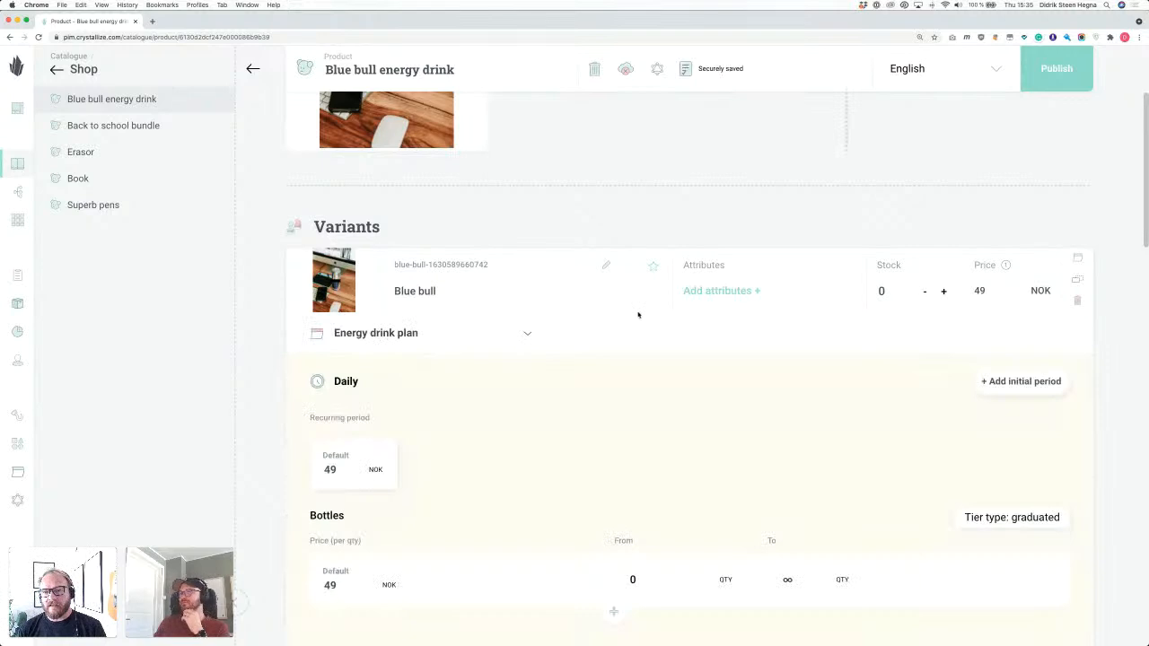
Add a second pricing tier for Bottles and set the first tier's upper limit to 3 qty.
scroll(633, 316, "down", 2)
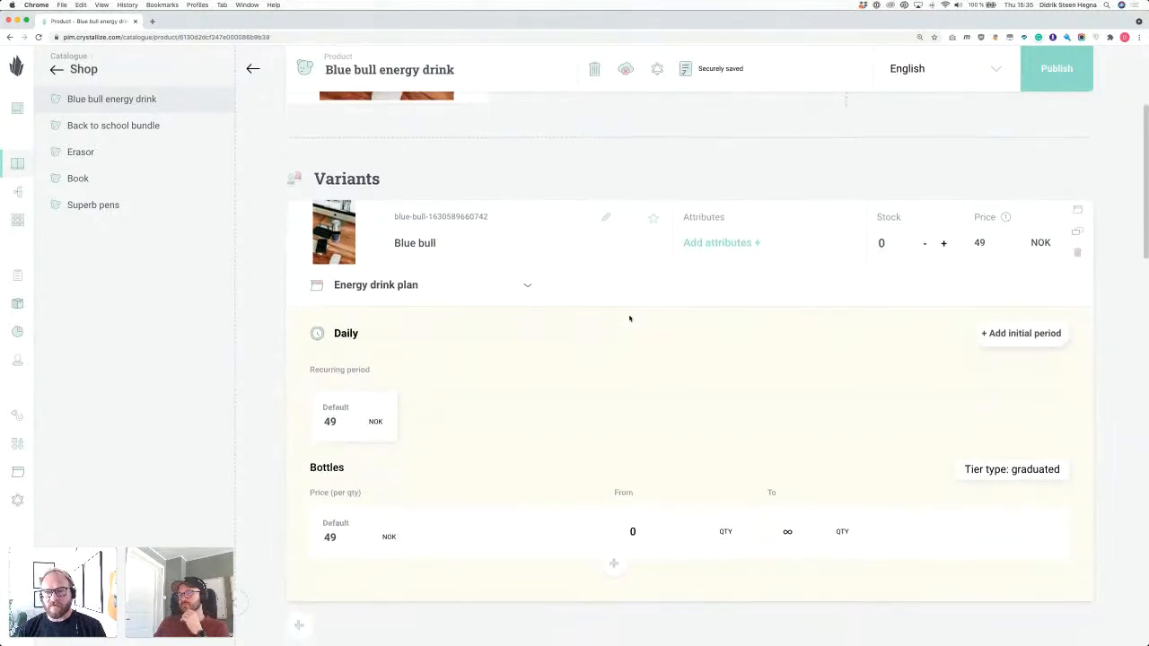
scroll(629, 318, "down", 1)
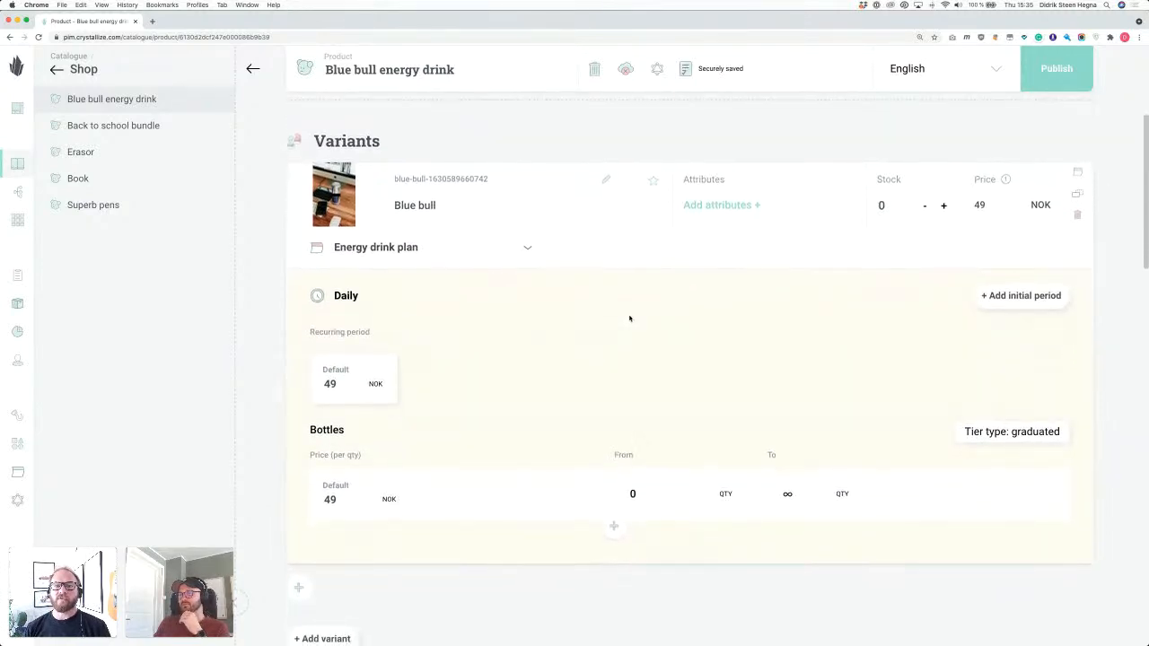
scroll(629, 318, "down", 1)
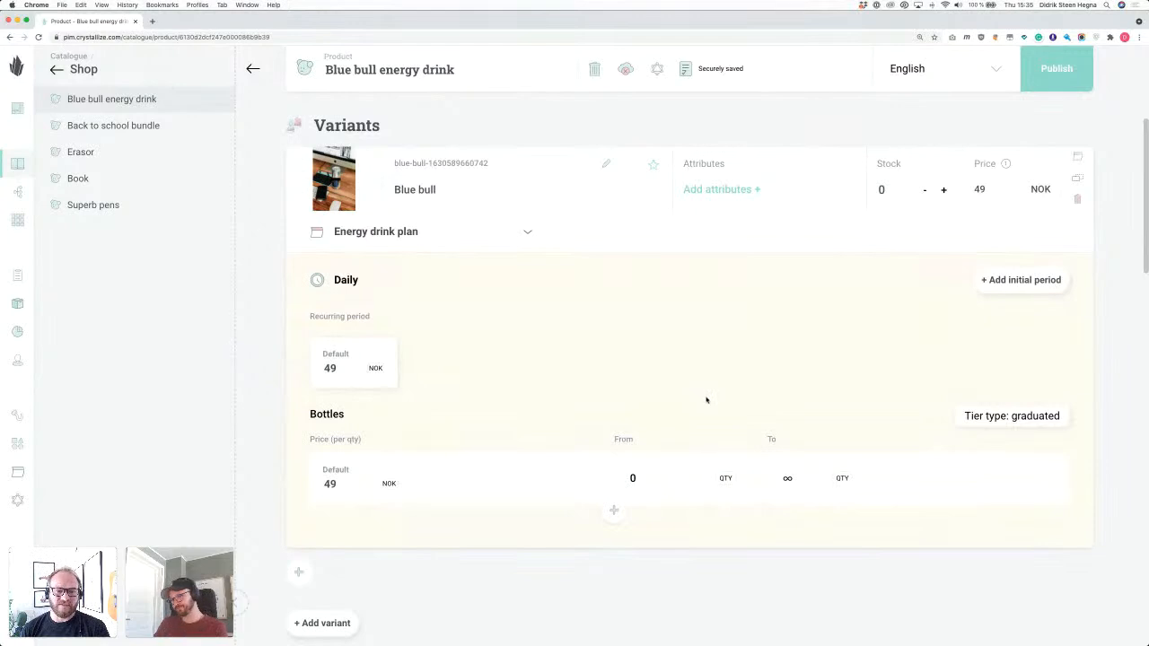
left_click(612, 512)
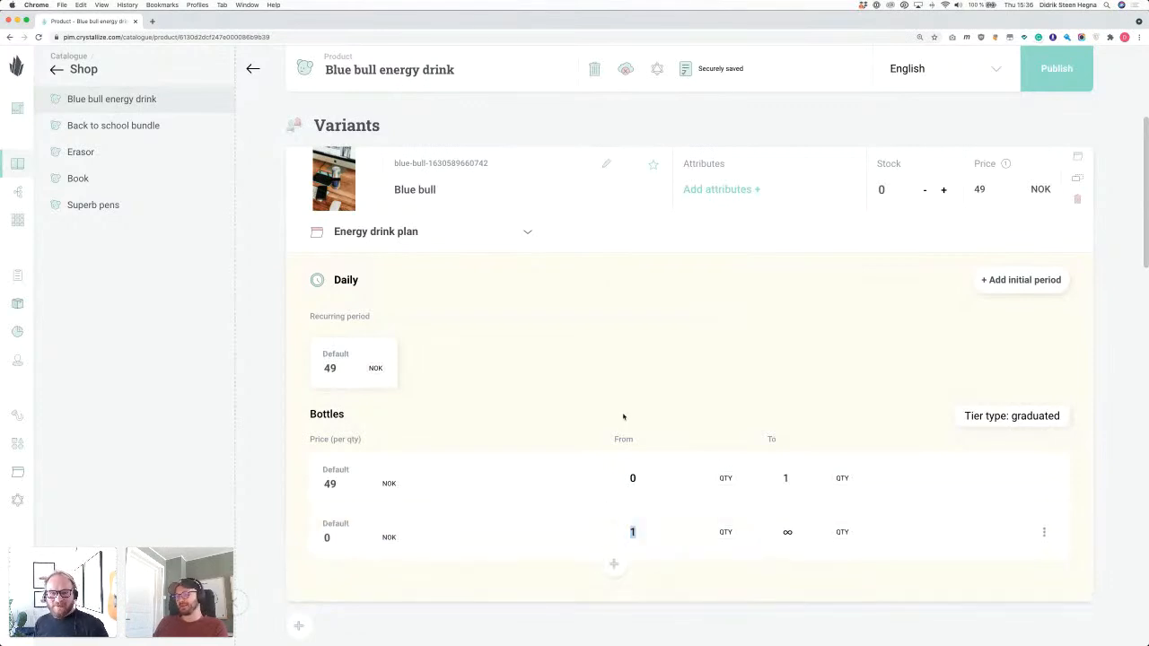
scroll(623, 416, "down", 1)
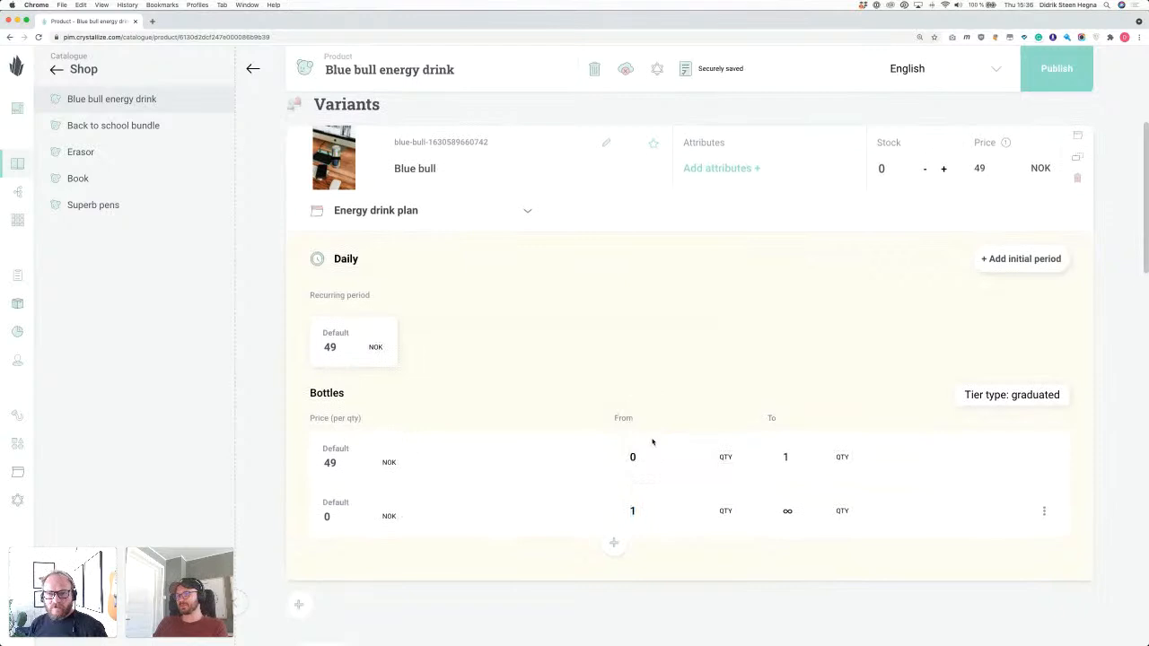
double_click(786, 455)
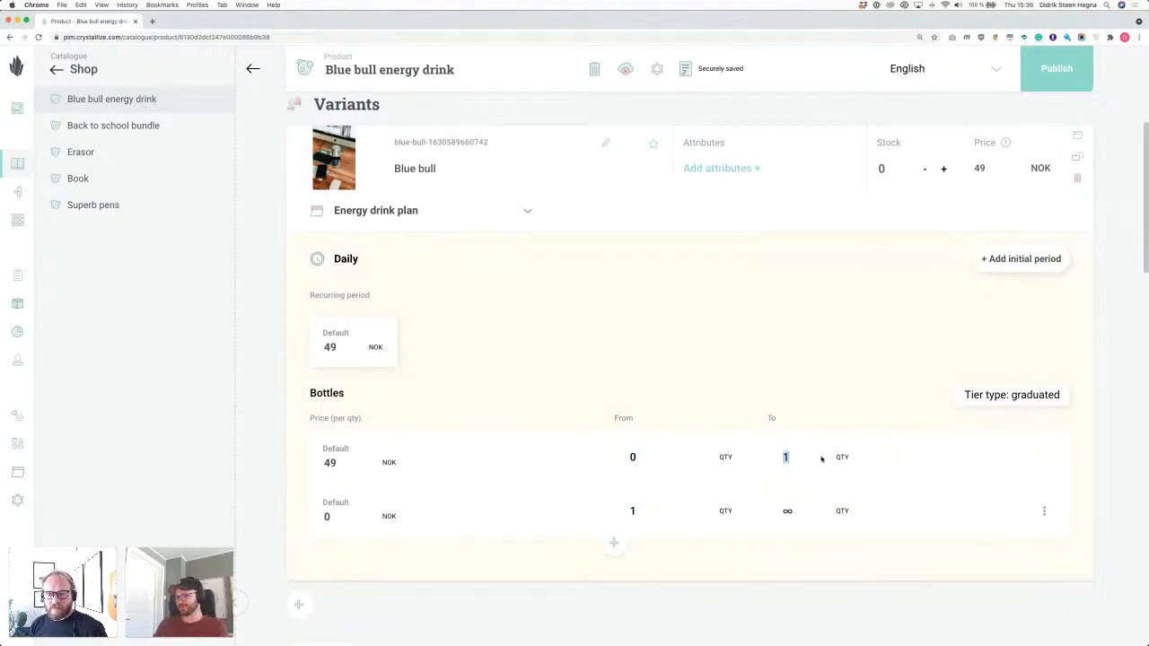
type("3")
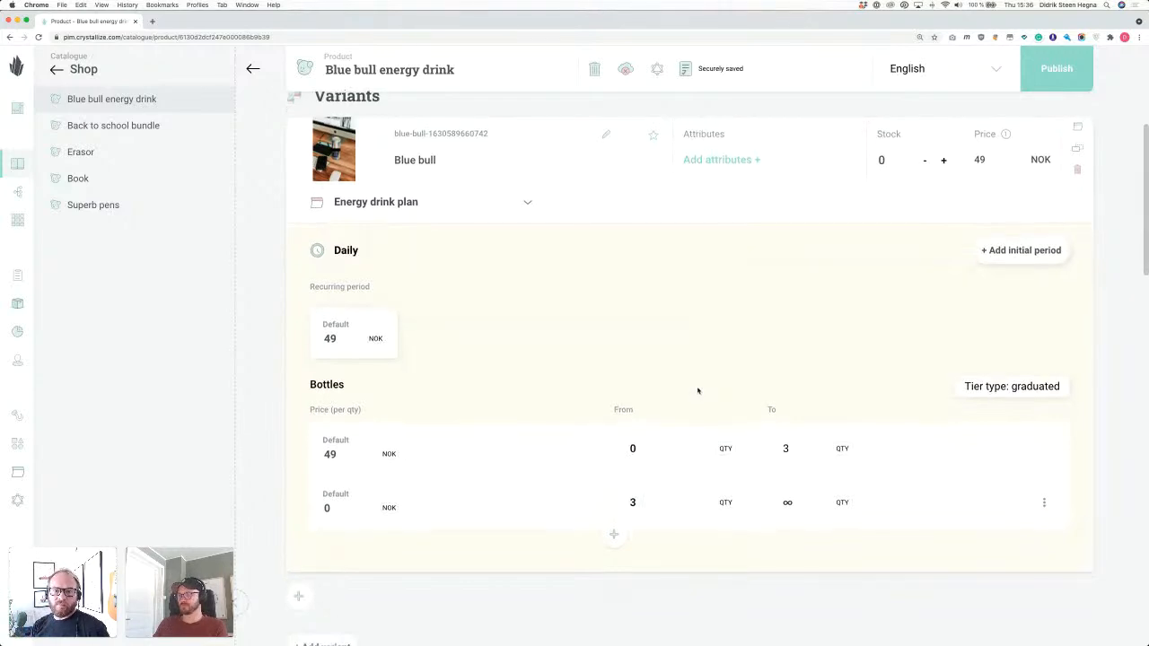
Set the default price per bottle in the first tier, from 0 to 3 qty, to 0 NOK.
scroll(698, 390, "down", 1)
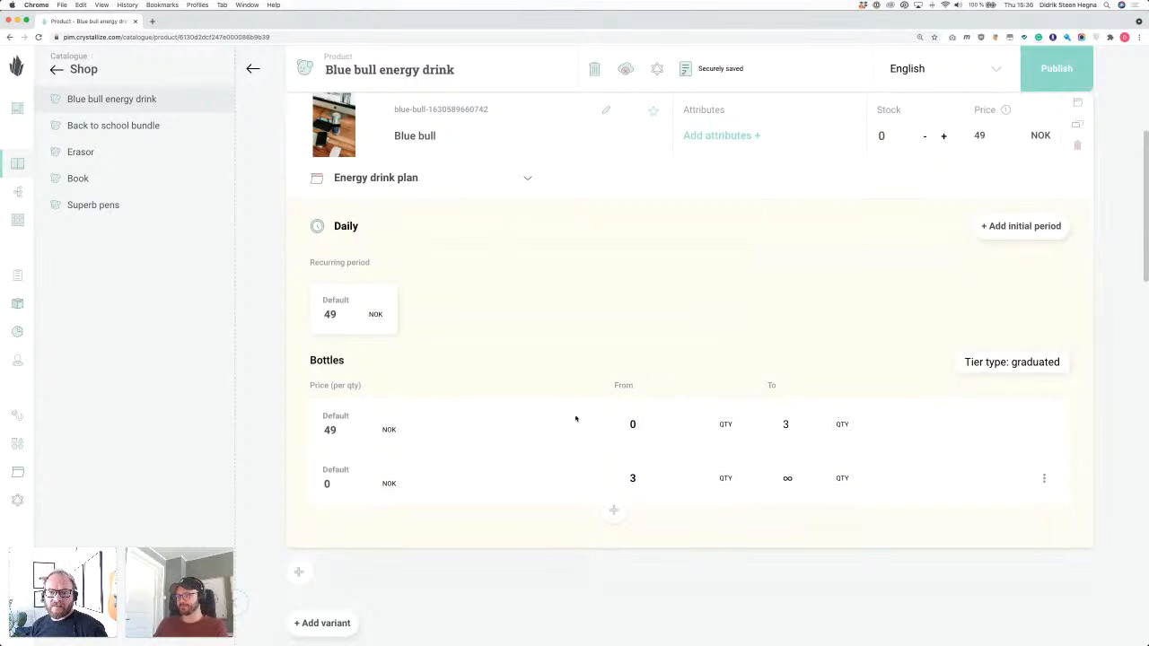
scroll(575, 419, "down", 1)
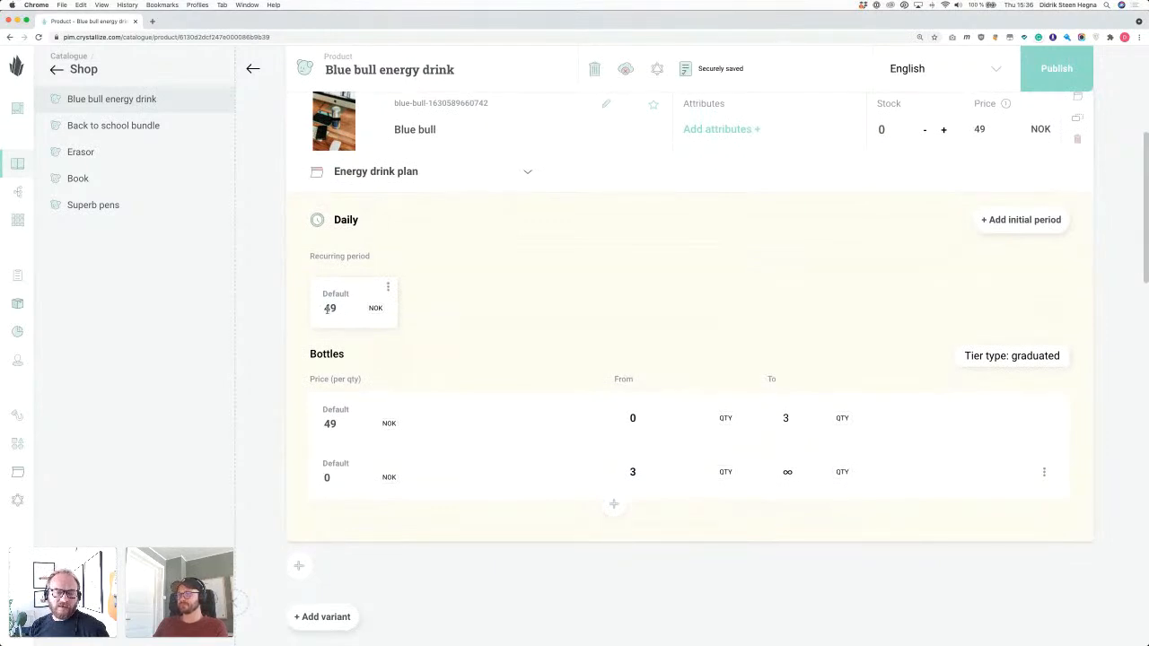
double_click(327, 309)
double_click(329, 423)
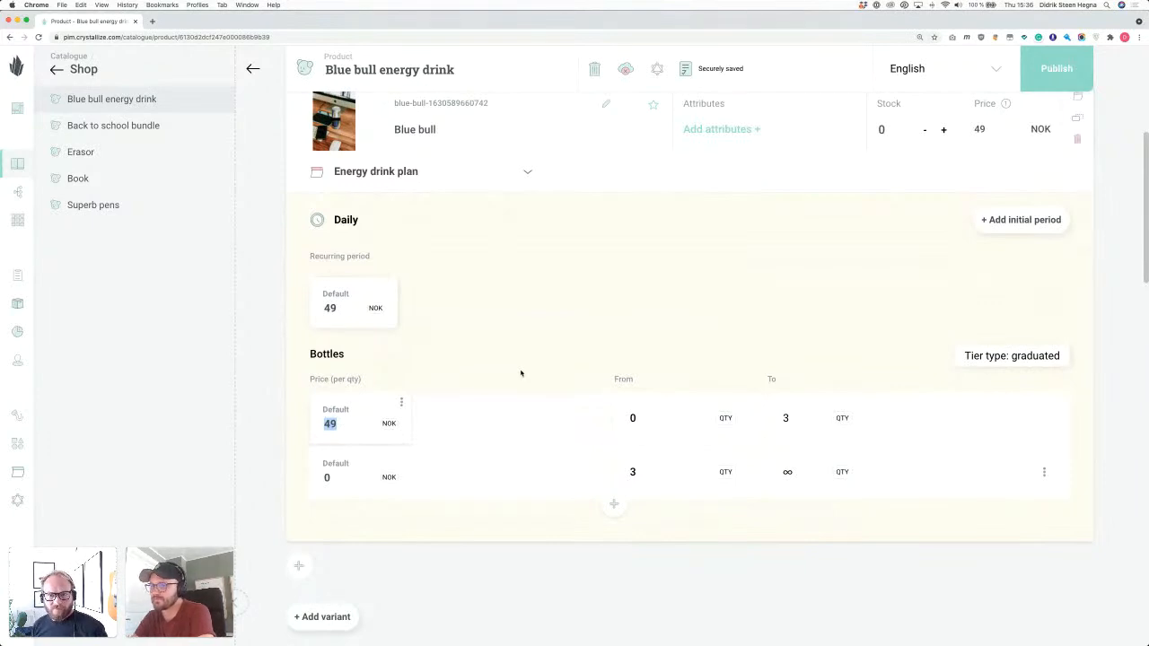
type("0")
left_click(488, 319)
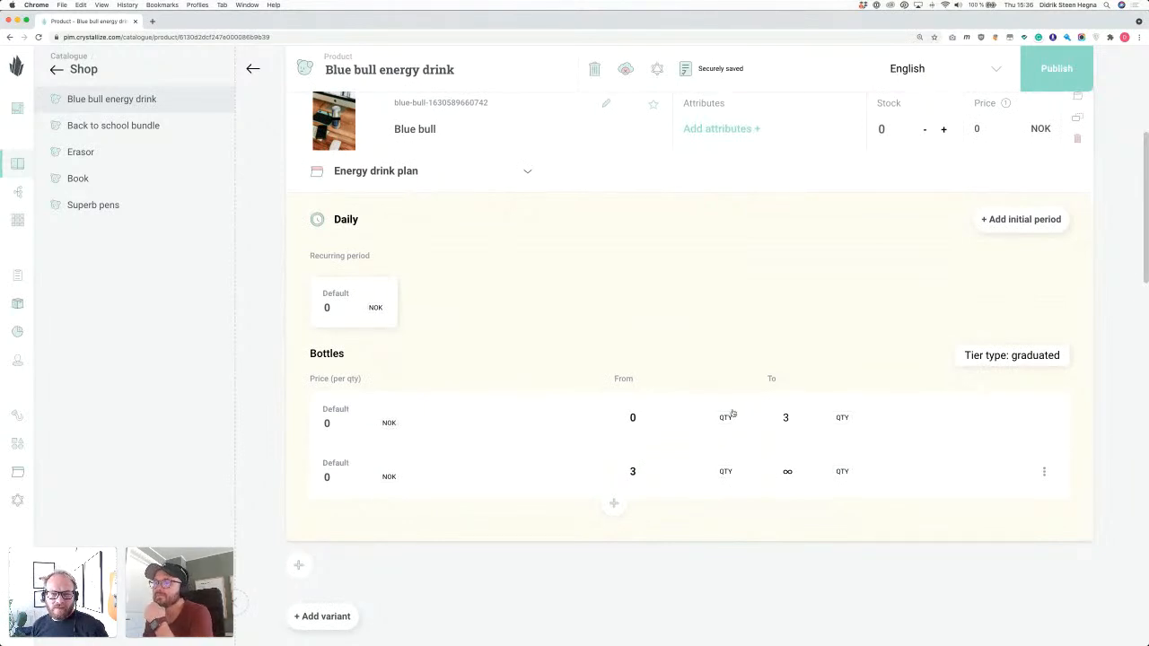
Set the default price per bottle in the second tier, from 3 qty upward, to 19 NOK.
left_click(339, 480)
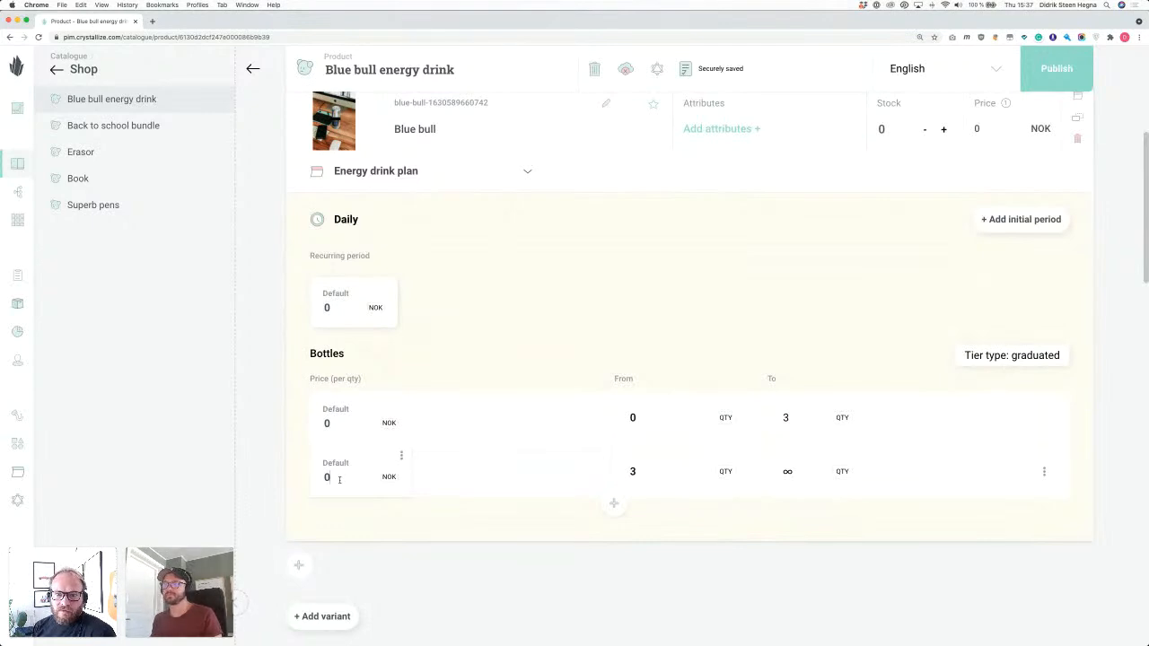
left_click(339, 479)
key("BackSpace")
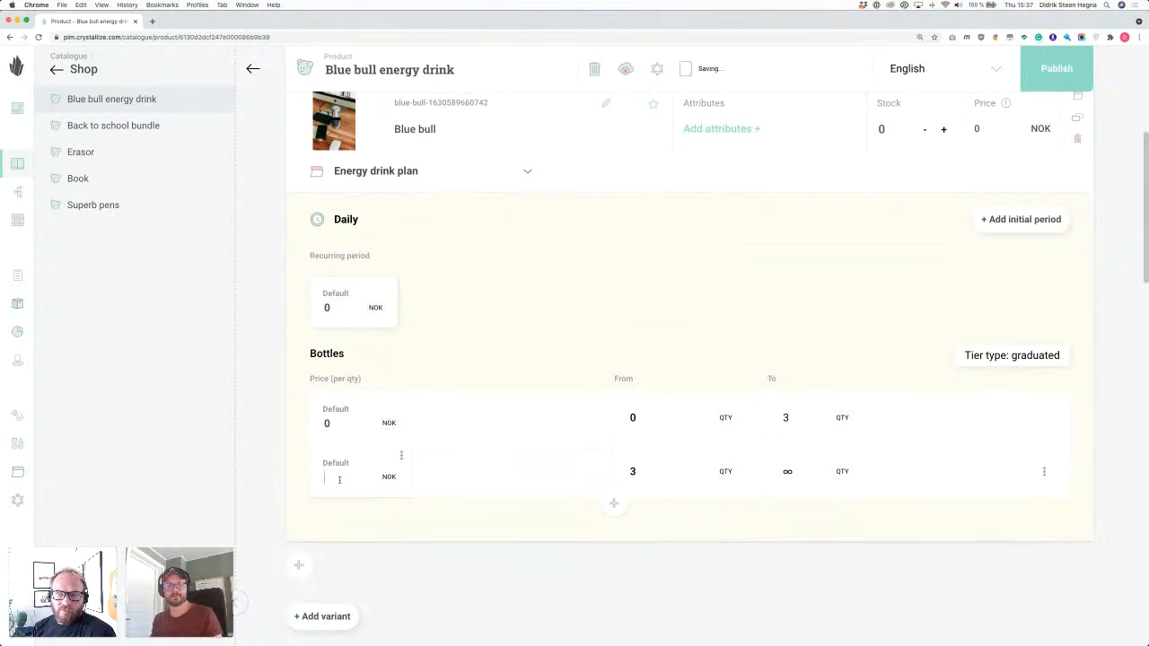
type("19")
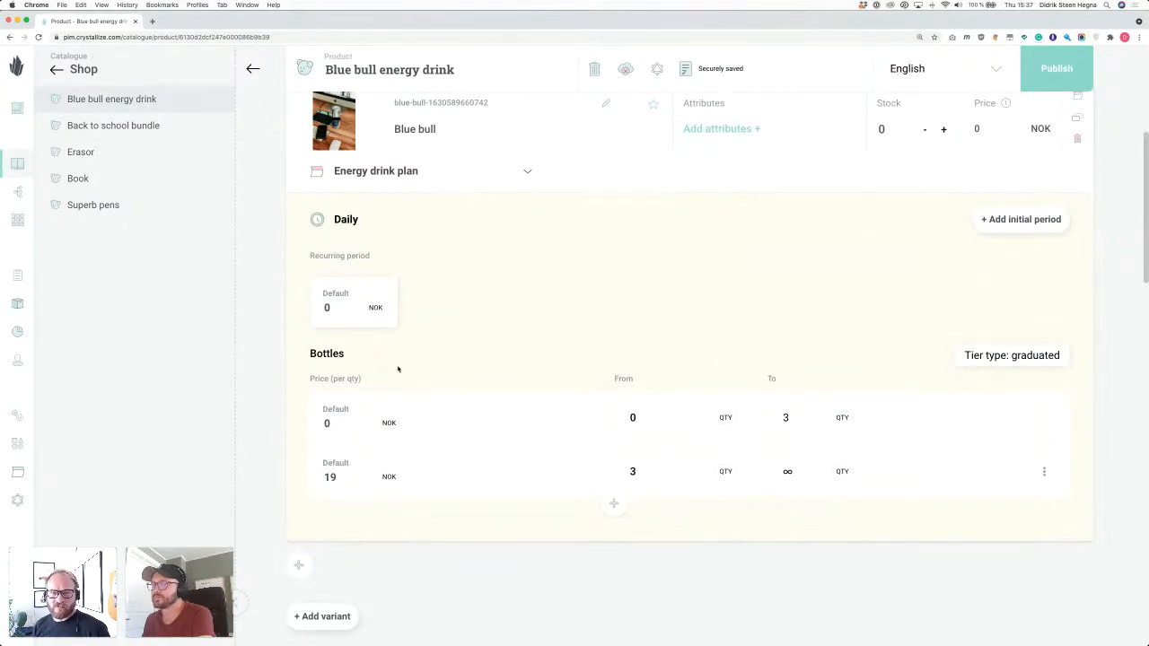
Set the Daily plan's recurring period price to 45 NOK and the product's default price to 25 NOK.
left_click_drag(336, 308, 323, 309)
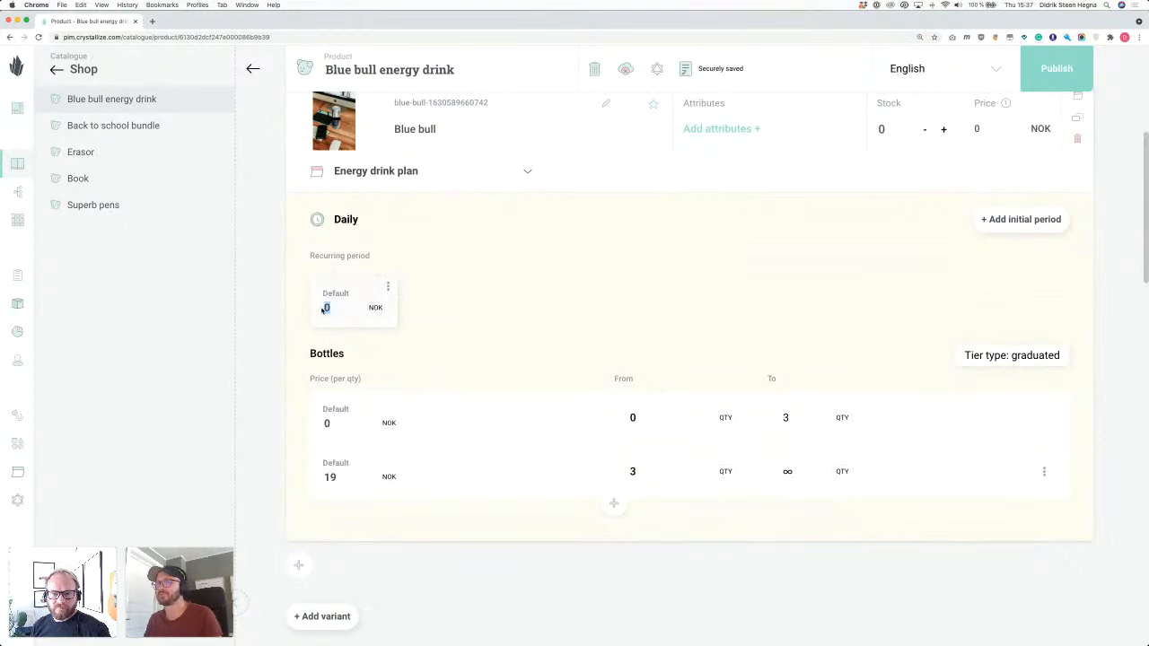
type("45")
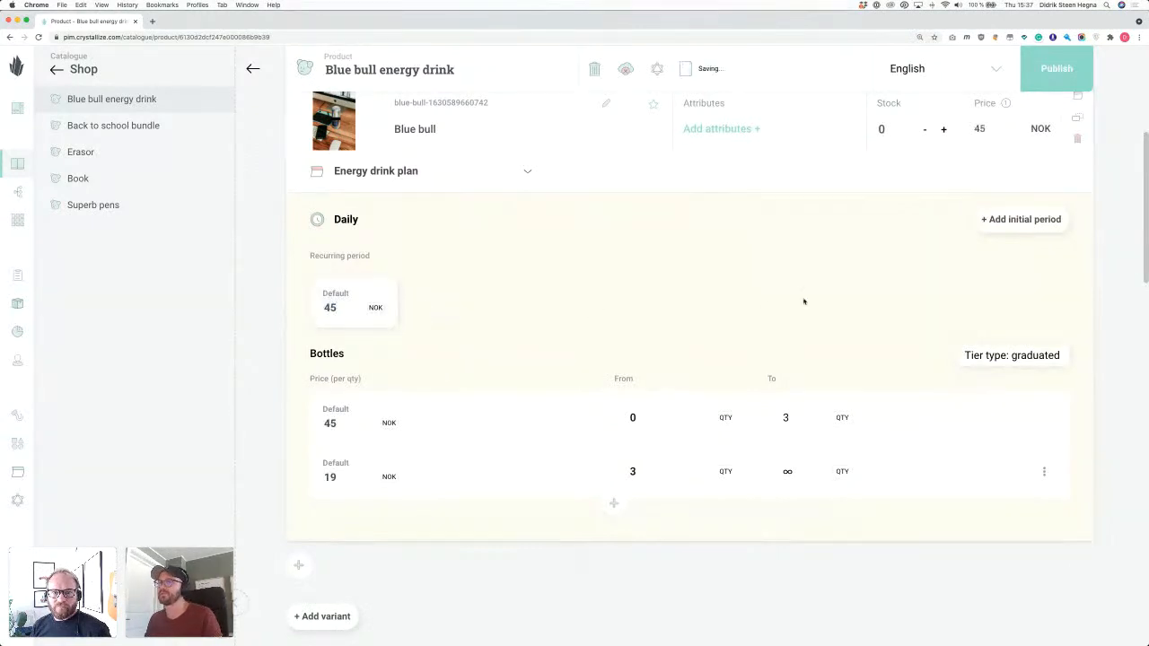
scroll(823, 313, "up", 5)
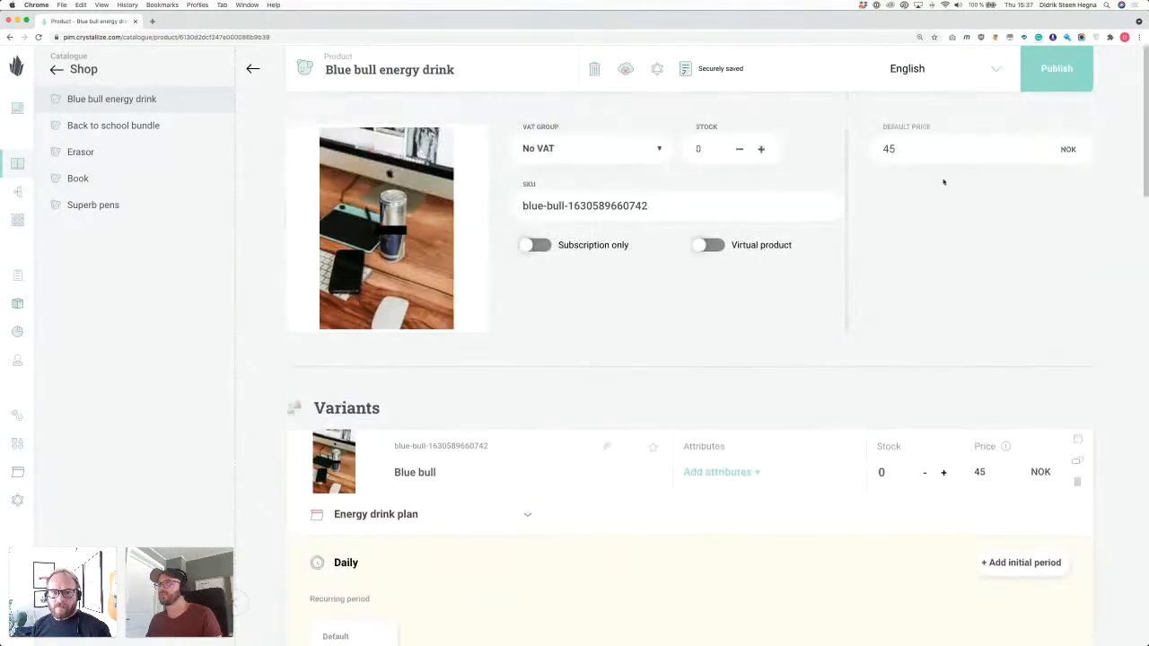
double_click(944, 148)
type("25")
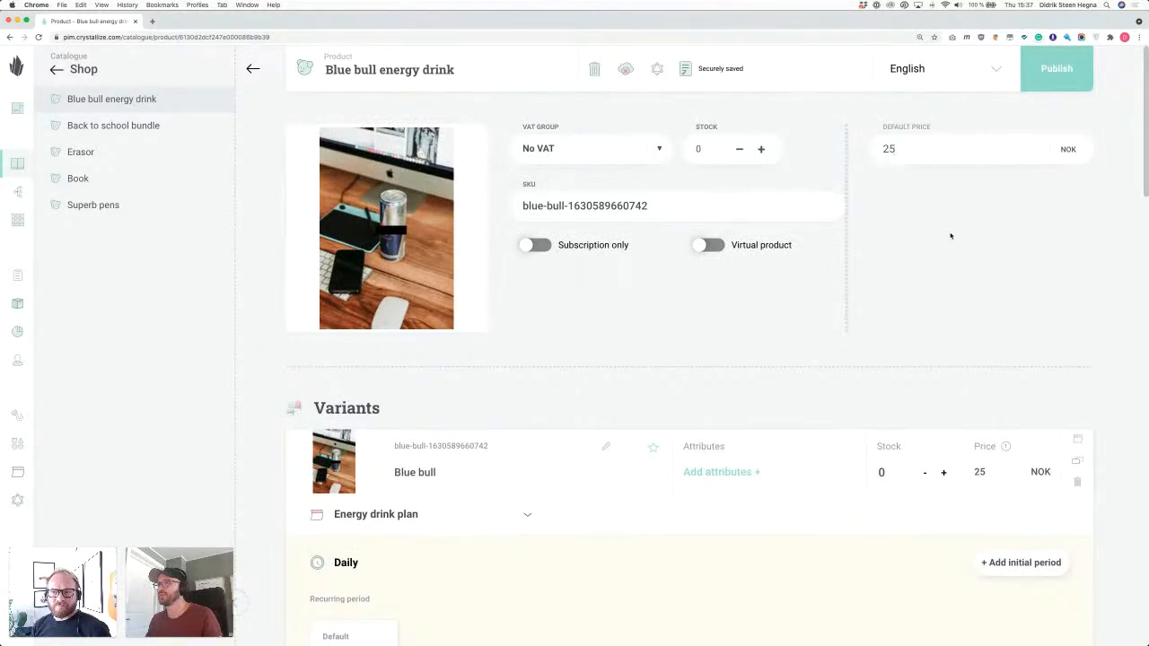
Review the Energy drink plan's recurring price and Bottles tiers, and publish the Blue bull energy drink product.
scroll(977, 239, "down", 5)
scroll(920, 236, "down", 3)
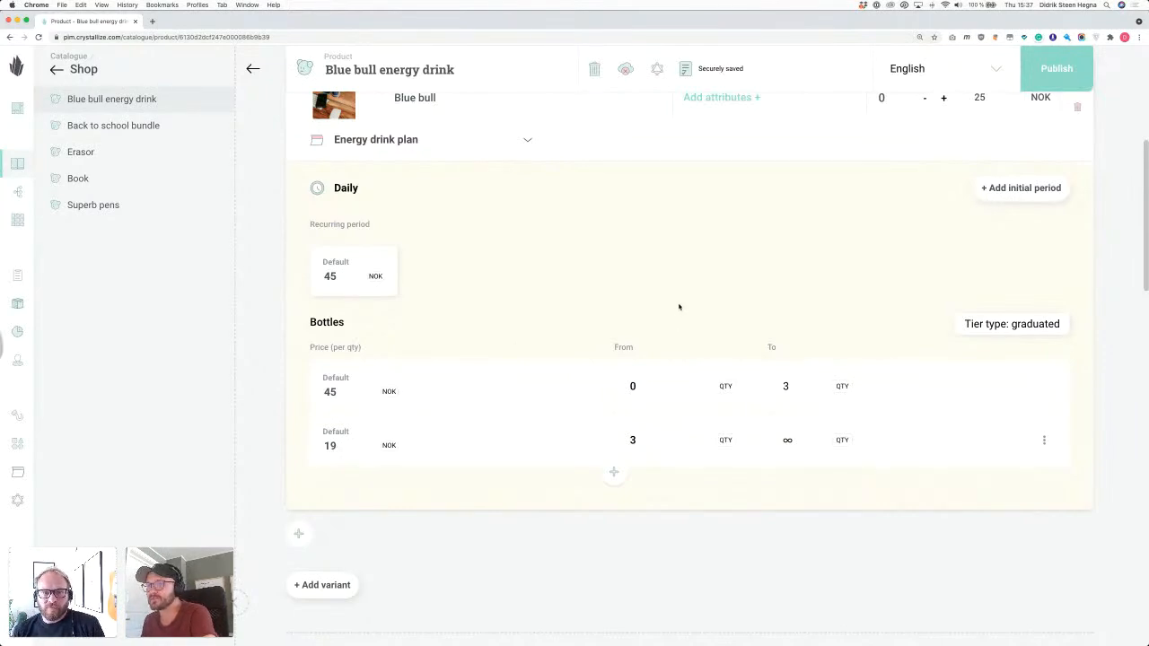
scroll(689, 294, "up", 1)
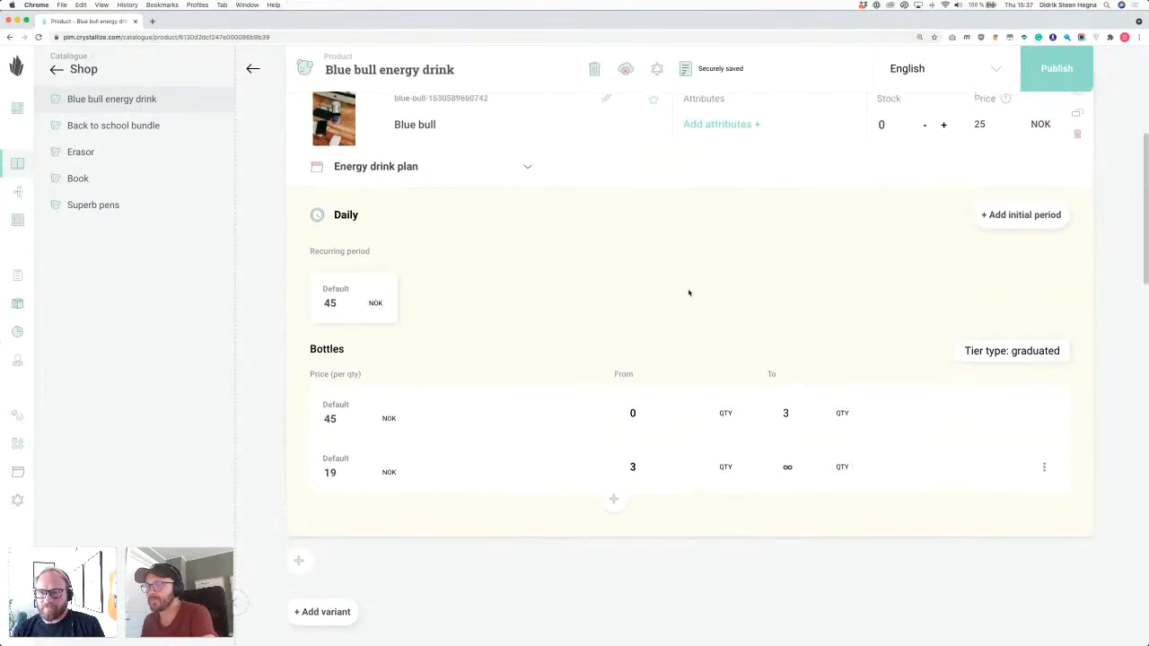
scroll(688, 292, "down", 2)
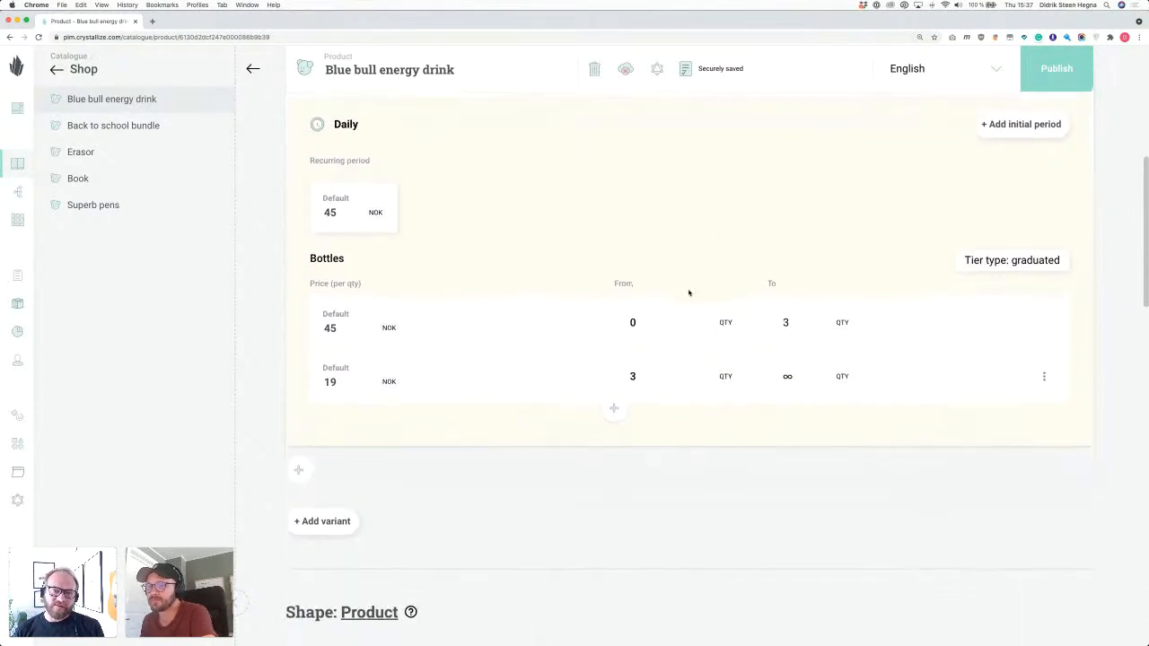
scroll(688, 293, "up", 2)
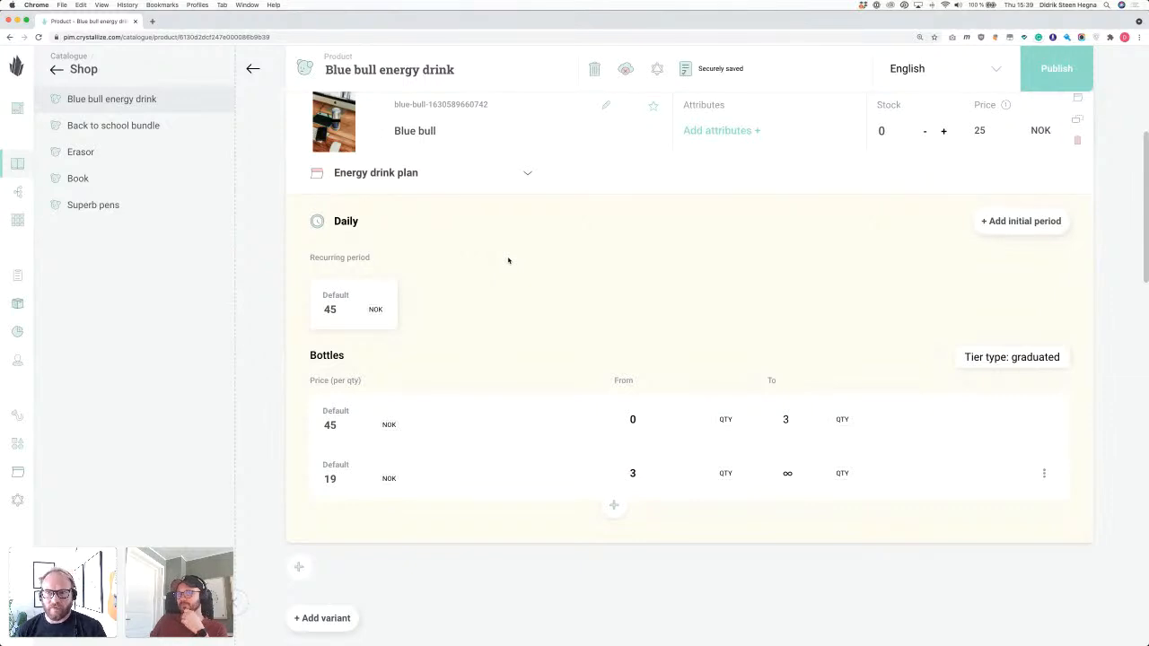
left_click(1055, 79)
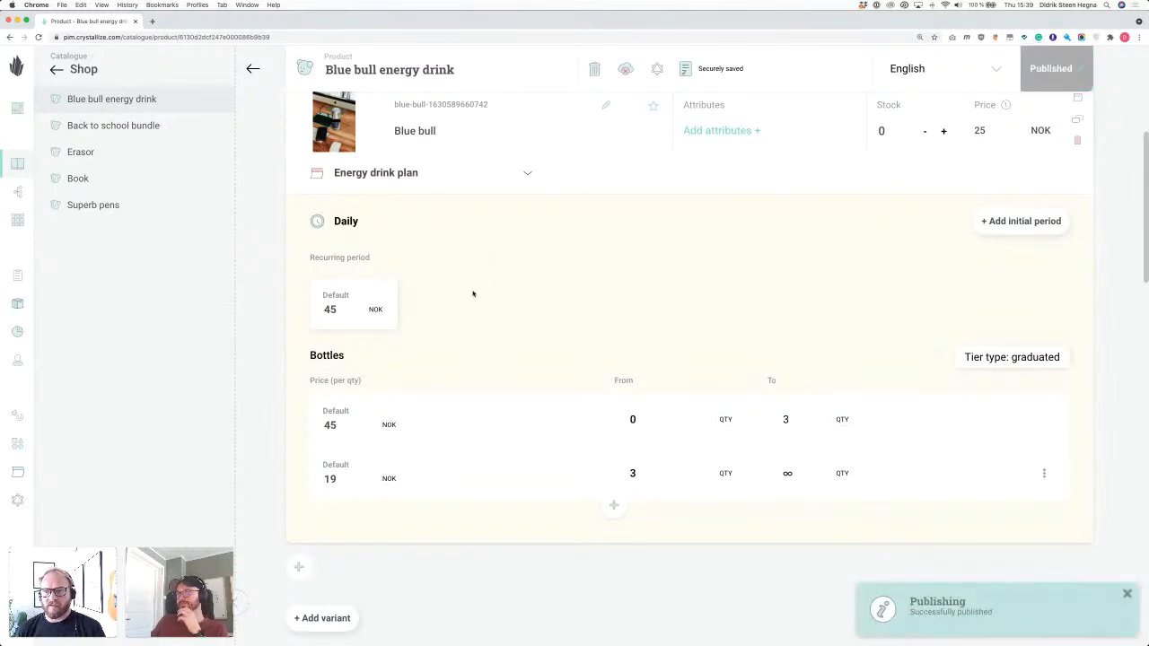
Start a new grid and name it Superb Grid #2.
left_click(17, 220)
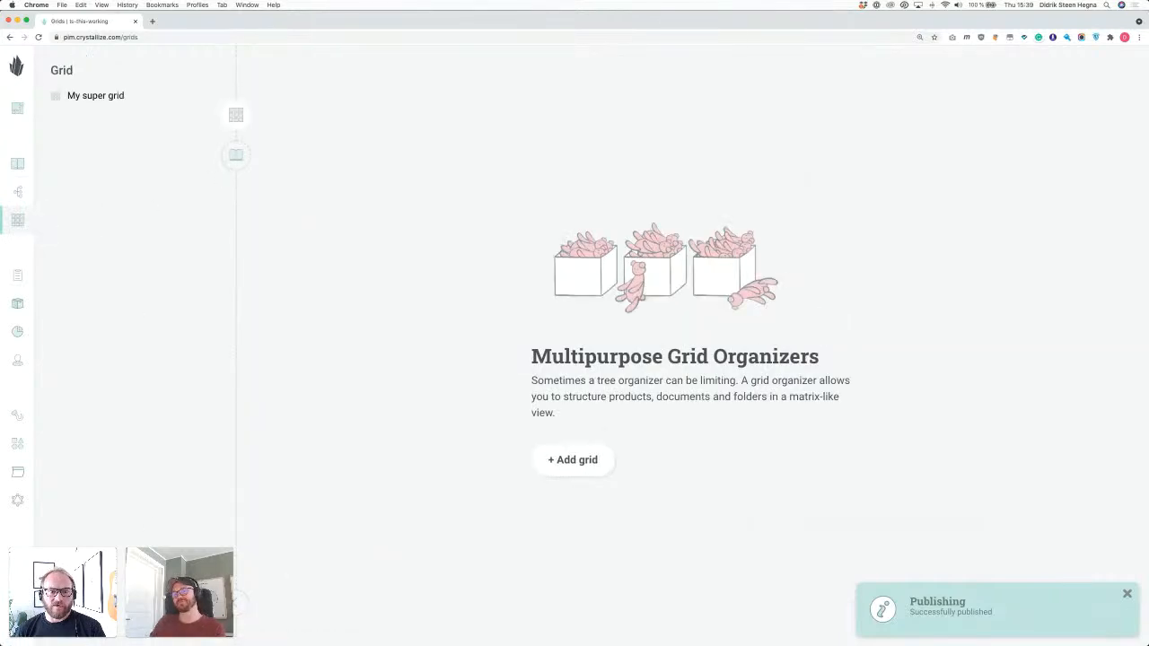
left_click(234, 360)
type("Superb Grid number")
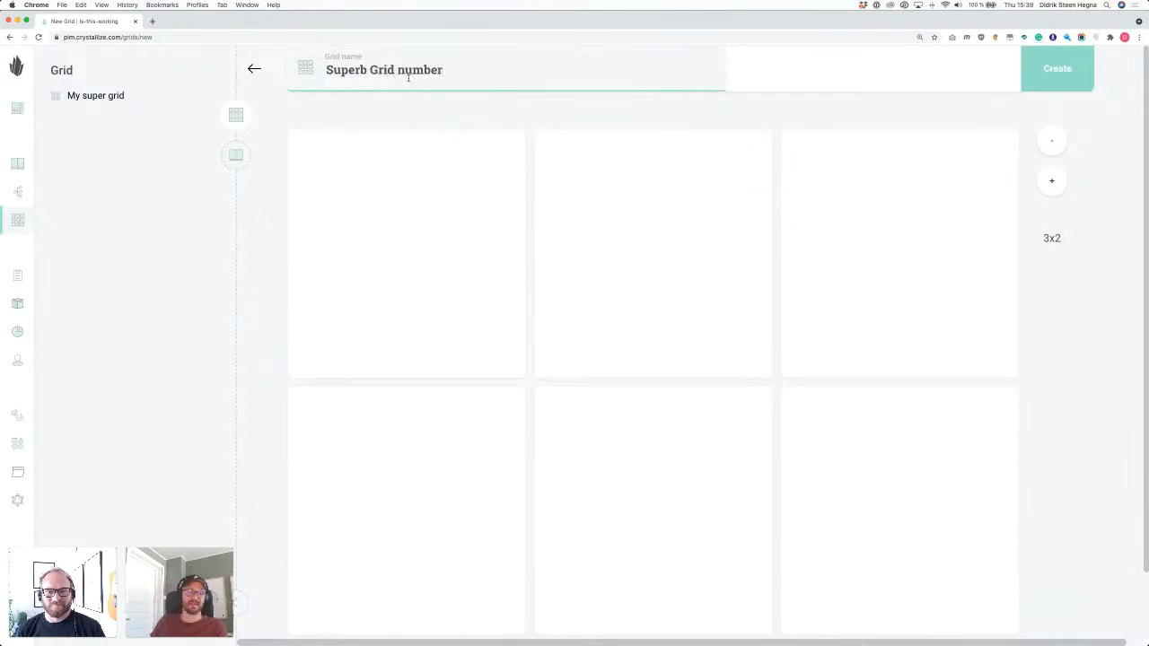
double_click(408, 71)
type("#2")
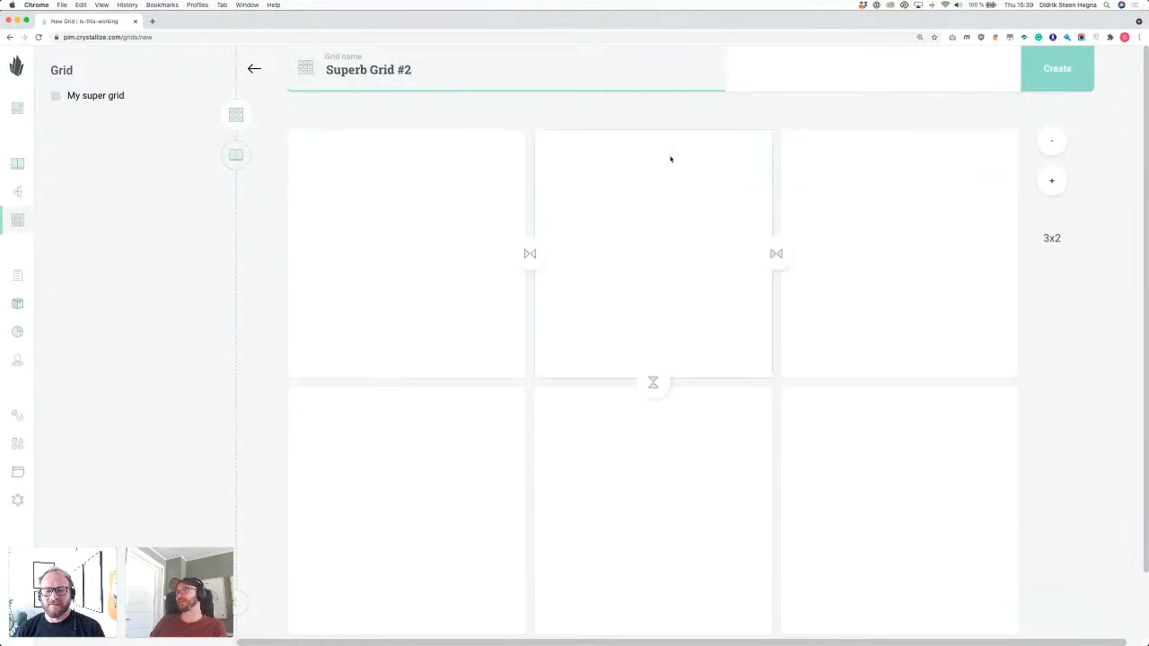
Merge the four cells of the grid's first two columns into one large cell and create the grid.
left_click(653, 382)
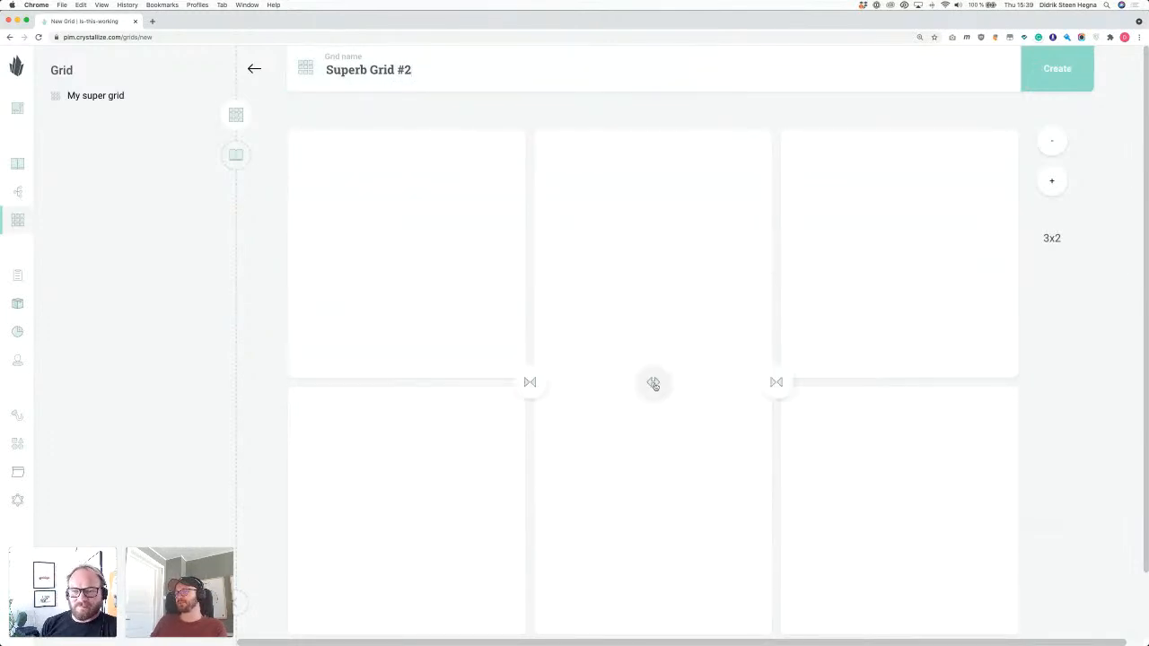
left_click(529, 382)
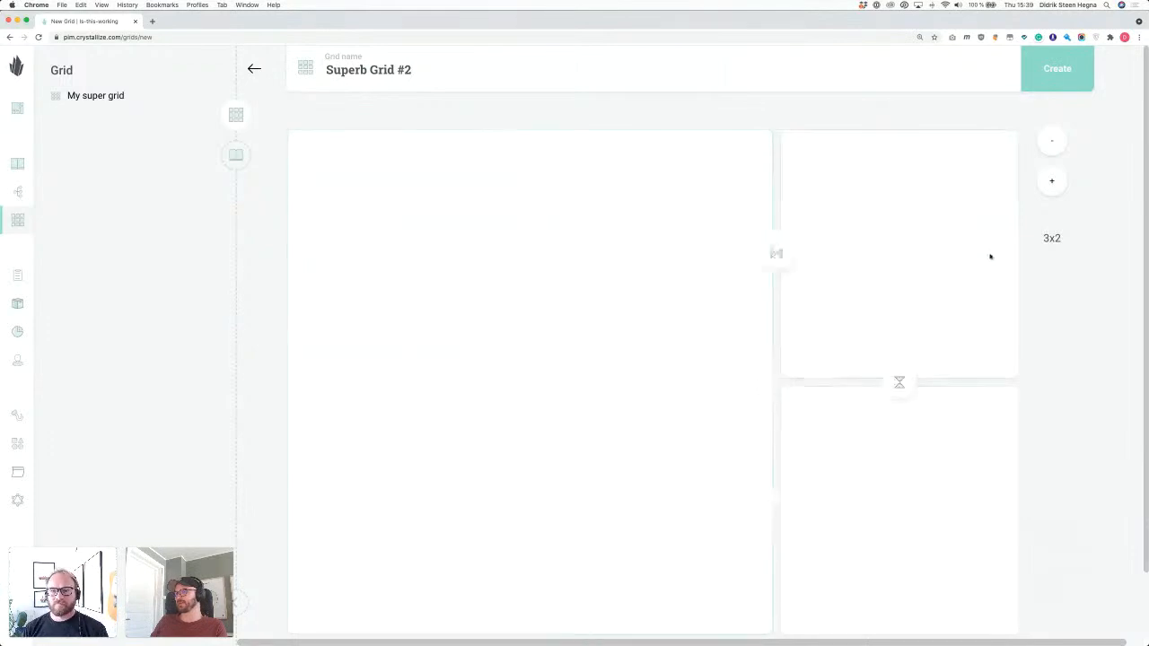
scroll(933, 284, "down", 2)
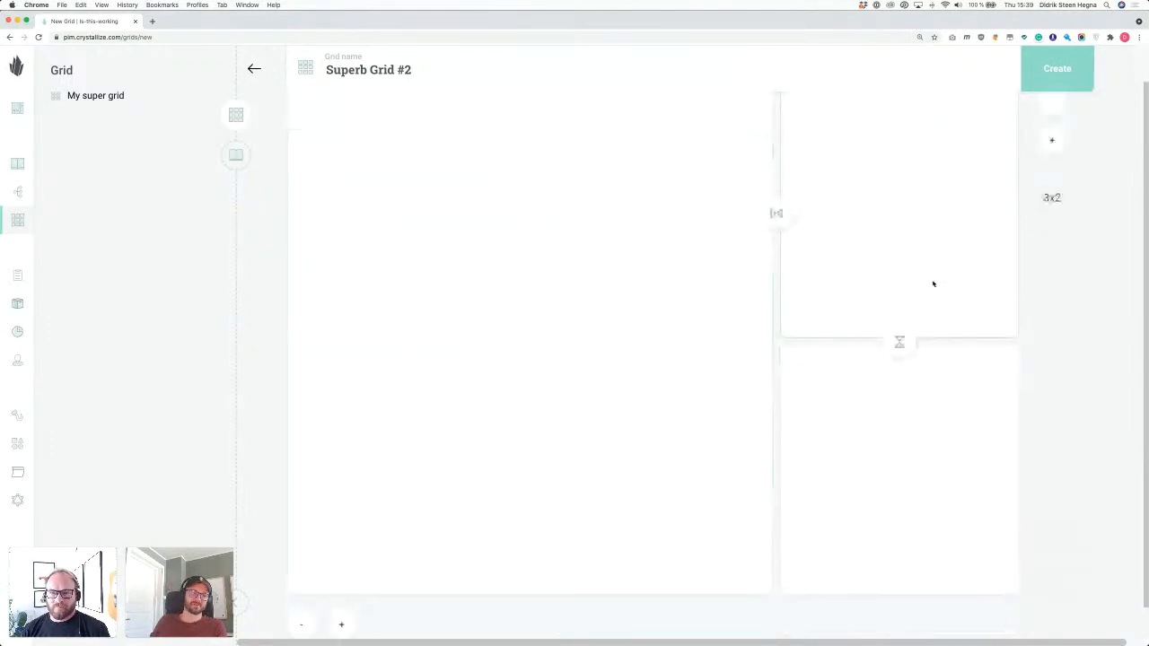
left_click(1068, 72)
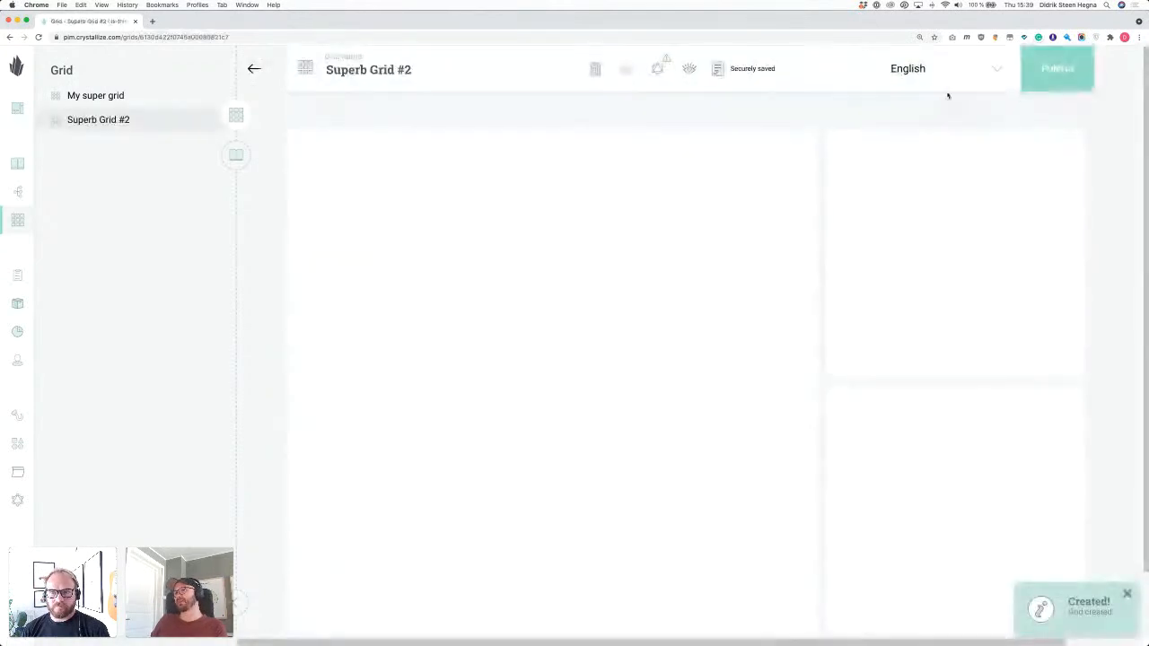
Open the Shop folder of the catalogue alongside Superb Grid #2.
left_click(238, 159)
left_click(139, 100)
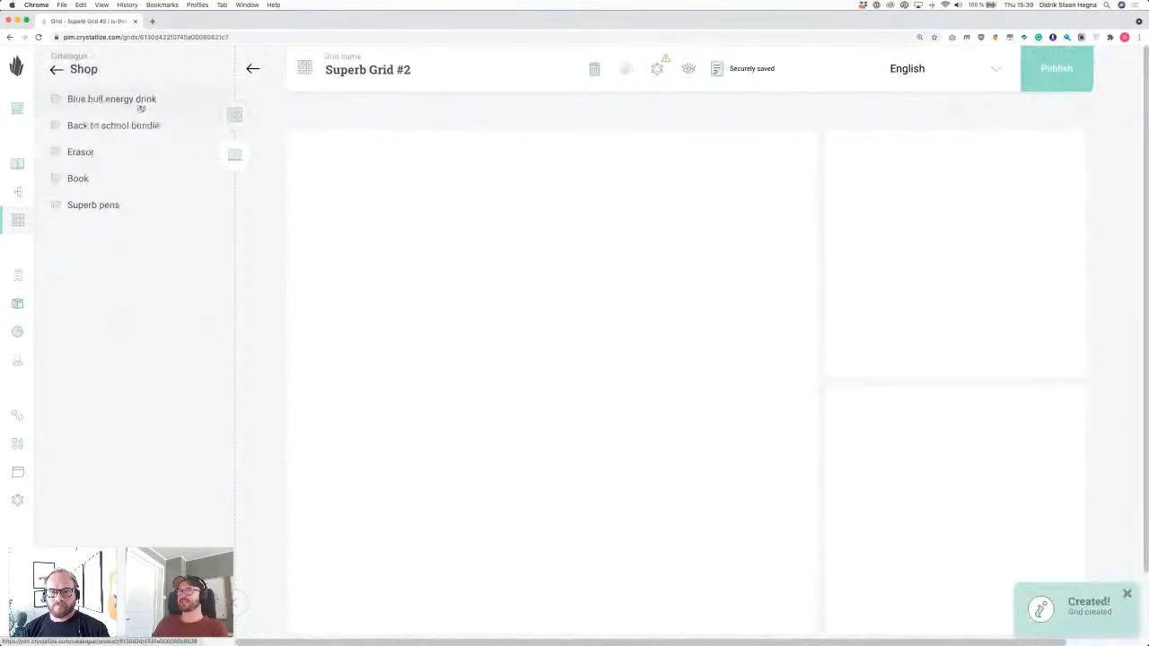
left_click_drag(118, 101, 477, 303)
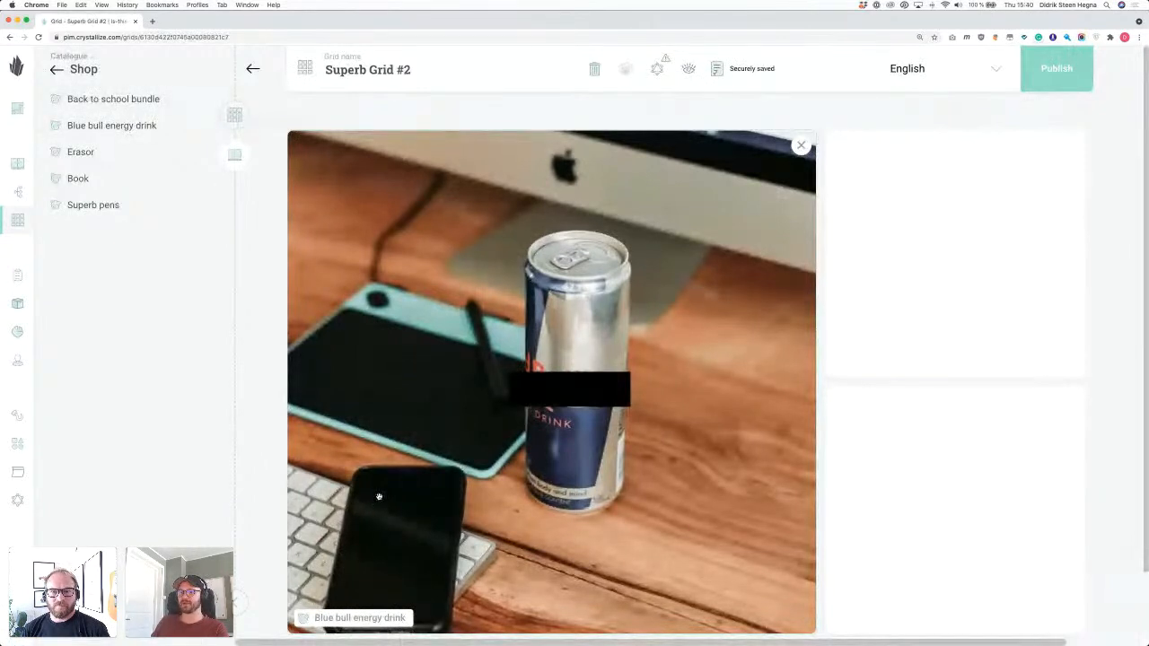
scroll(378, 496, "down", 1)
left_click_drag(120, 124, 454, 215)
left_click(800, 125)
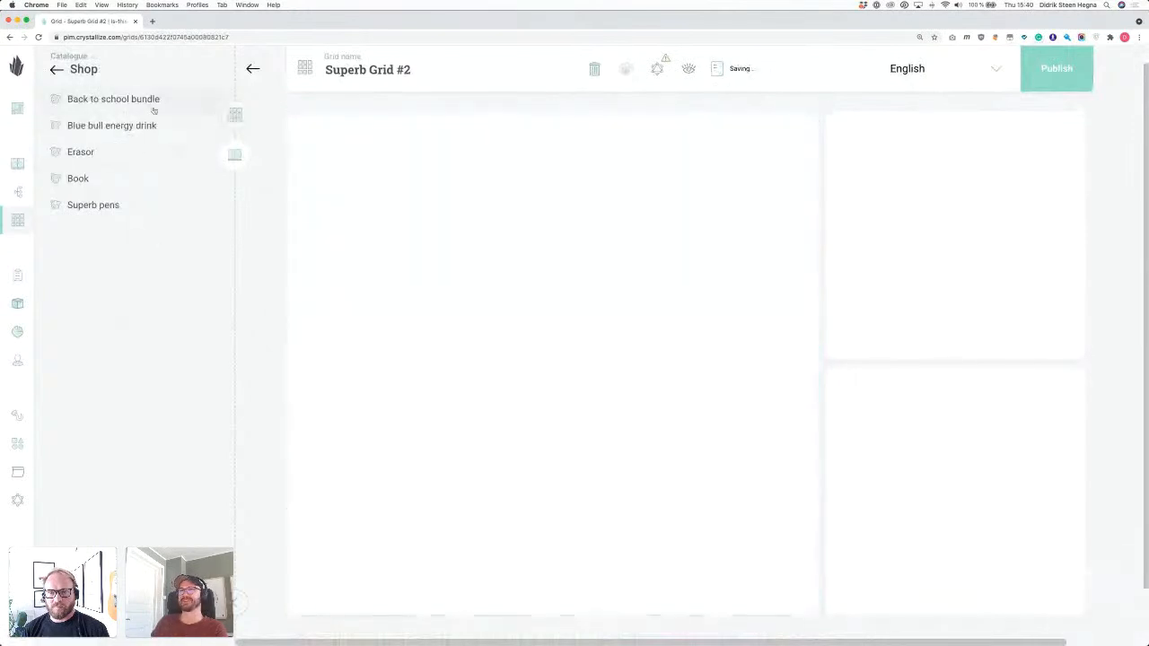
Place Back to school bundle in the large cell, Blue bull energy drink in the upper small cell and Superb pens in the lower one.
left_click_drag(125, 98, 500, 264)
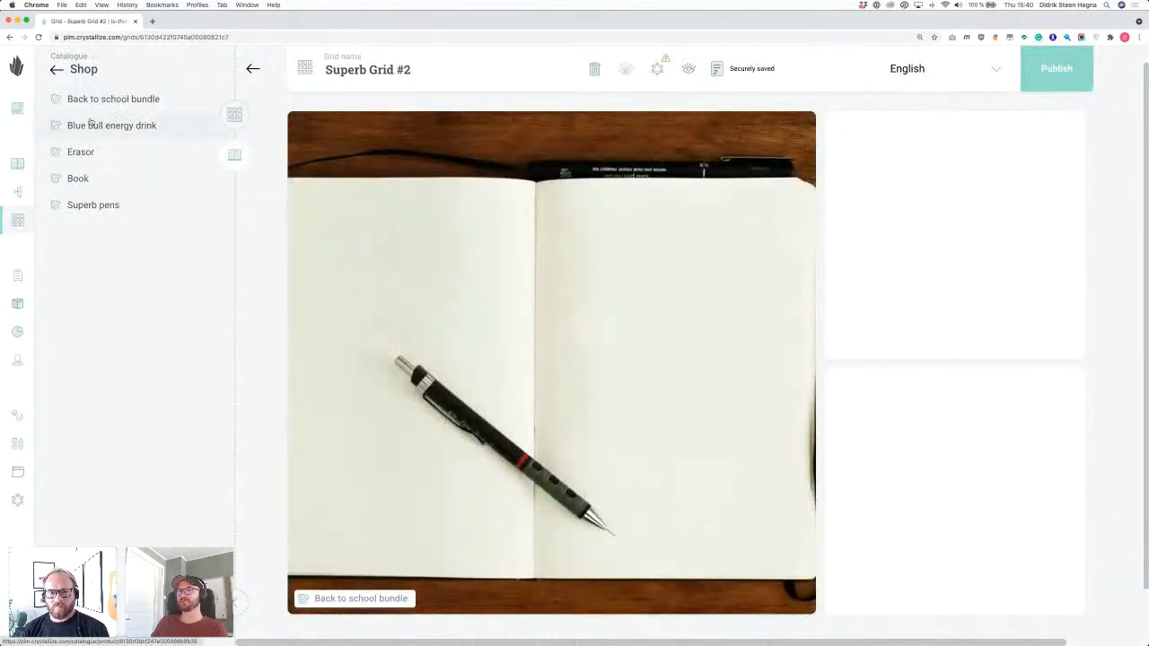
left_click_drag(90, 126, 888, 193)
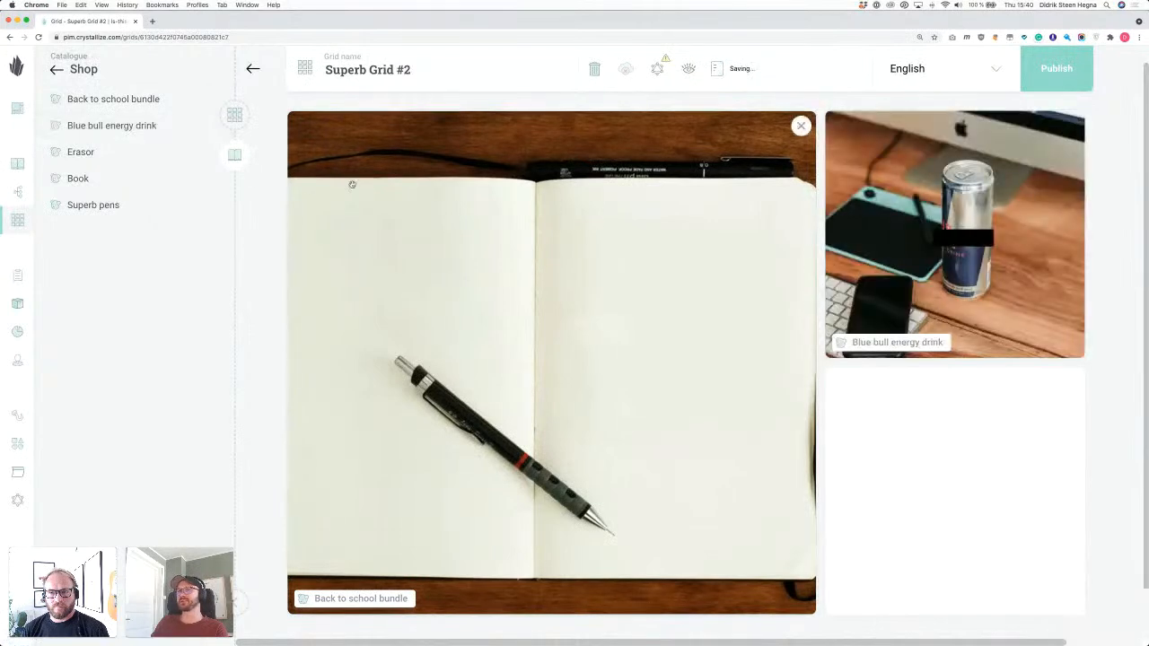
left_click_drag(90, 205, 1022, 479)
scroll(1107, 323, "down", 1)
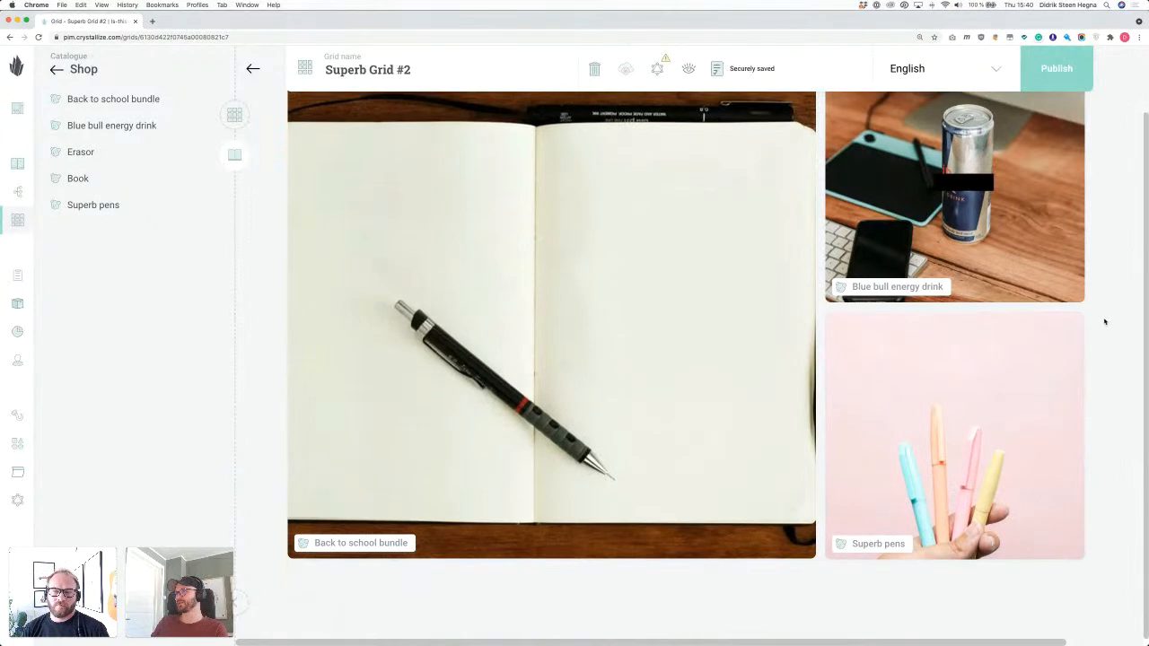
scroll(1106, 323, "up", 2)
scroll(1107, 323, "down", 2)
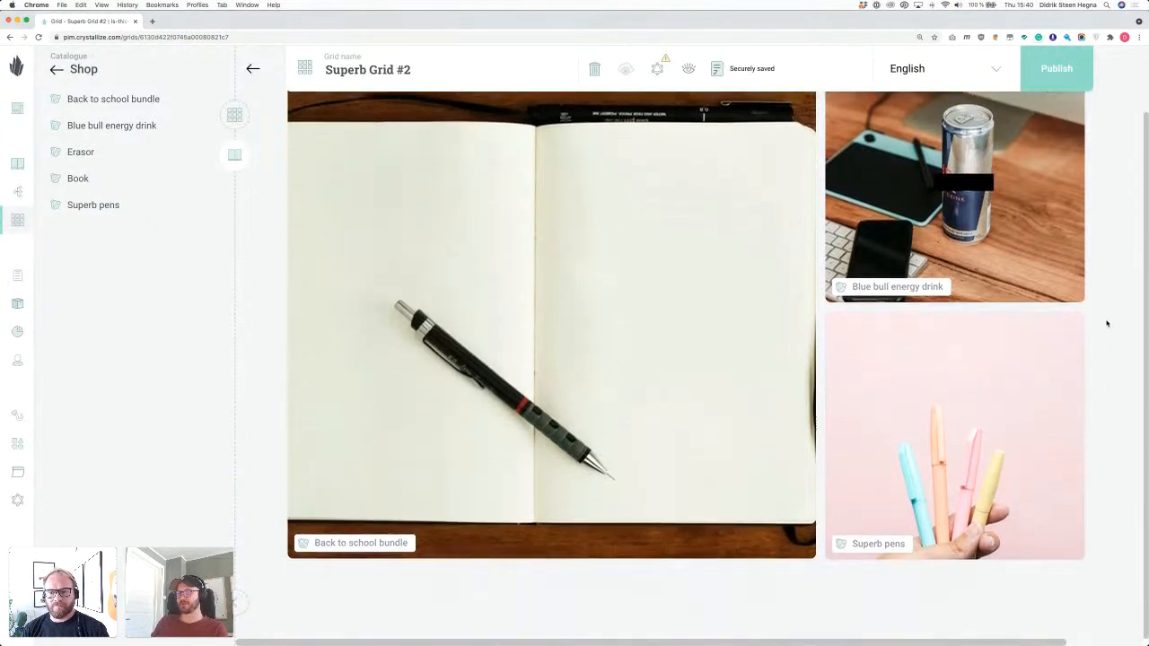
scroll(1107, 323, "up", 2)
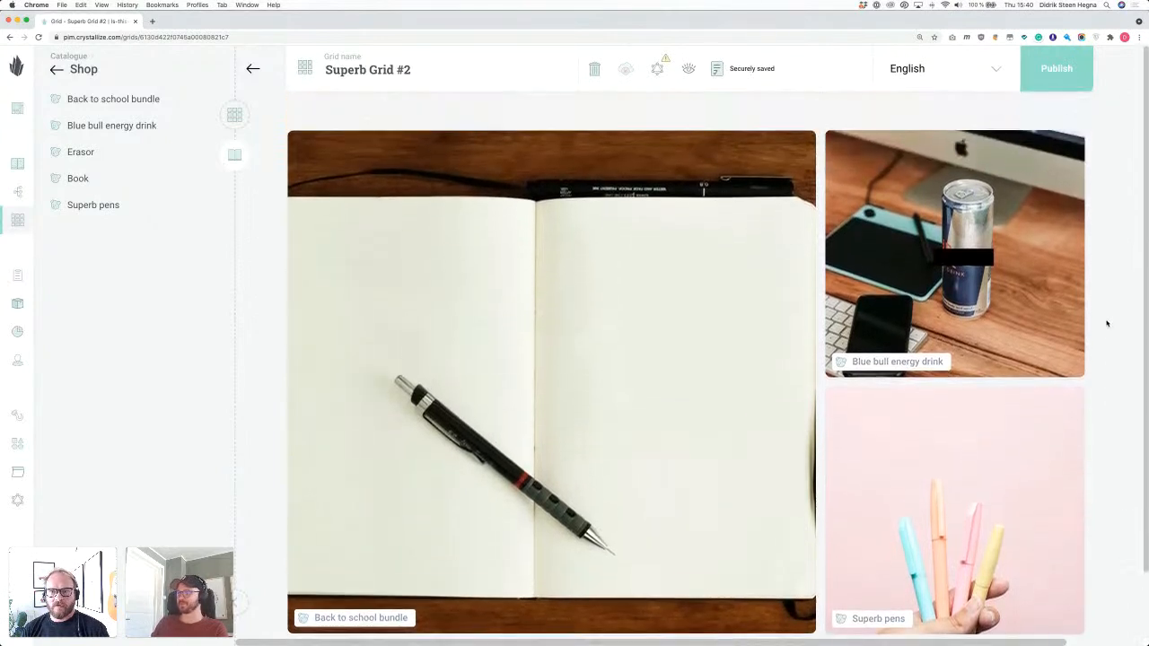
Publish Superb Grid #2.
left_click(1057, 68)
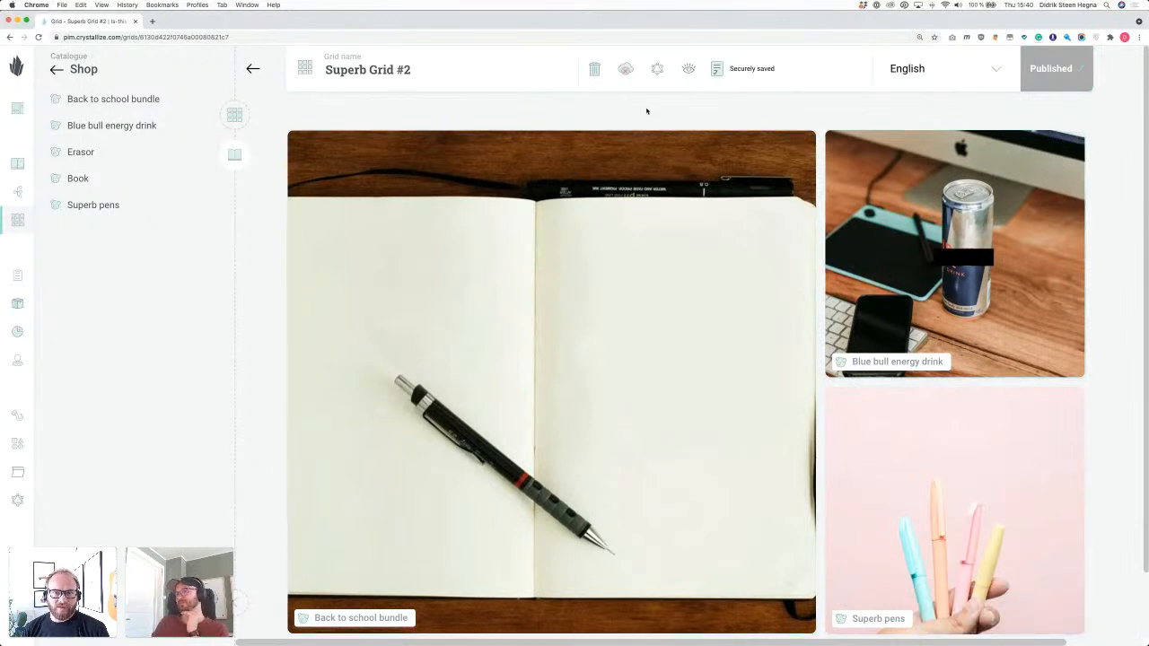
scroll(647, 111, "down", 1)
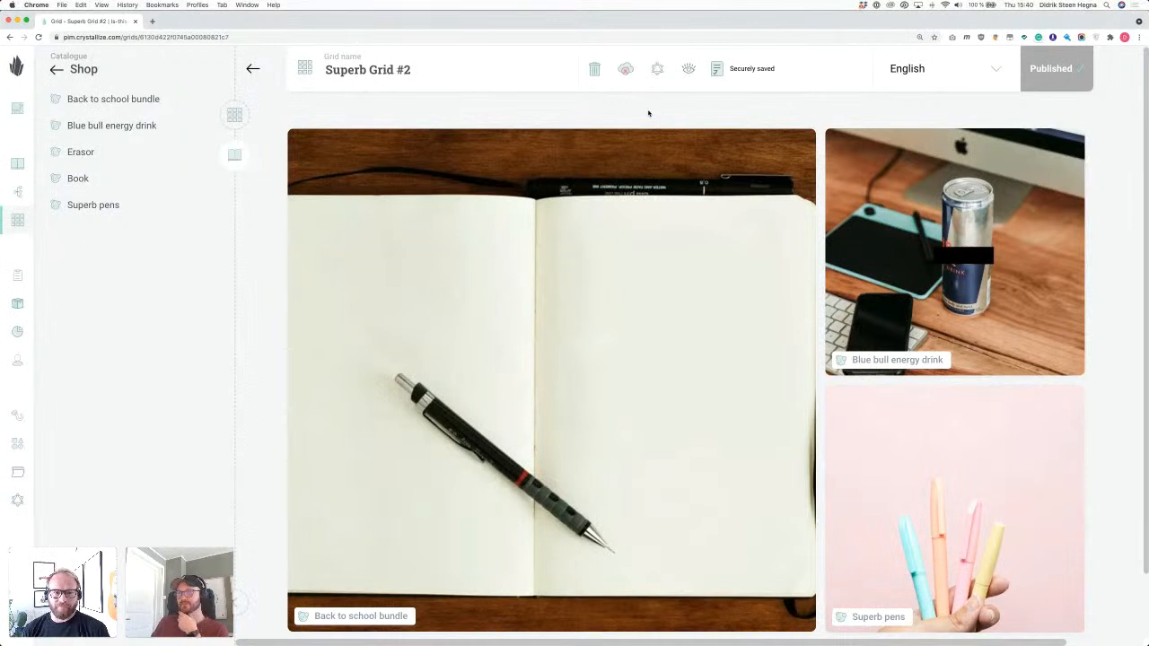
scroll(648, 113, "down", 1)
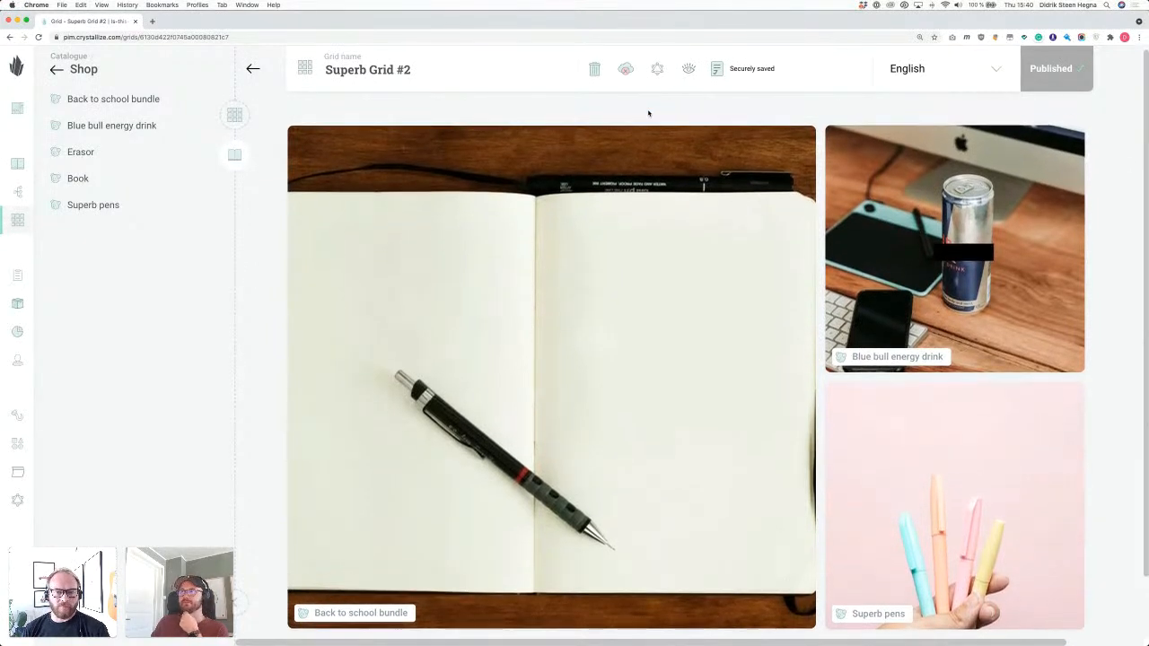